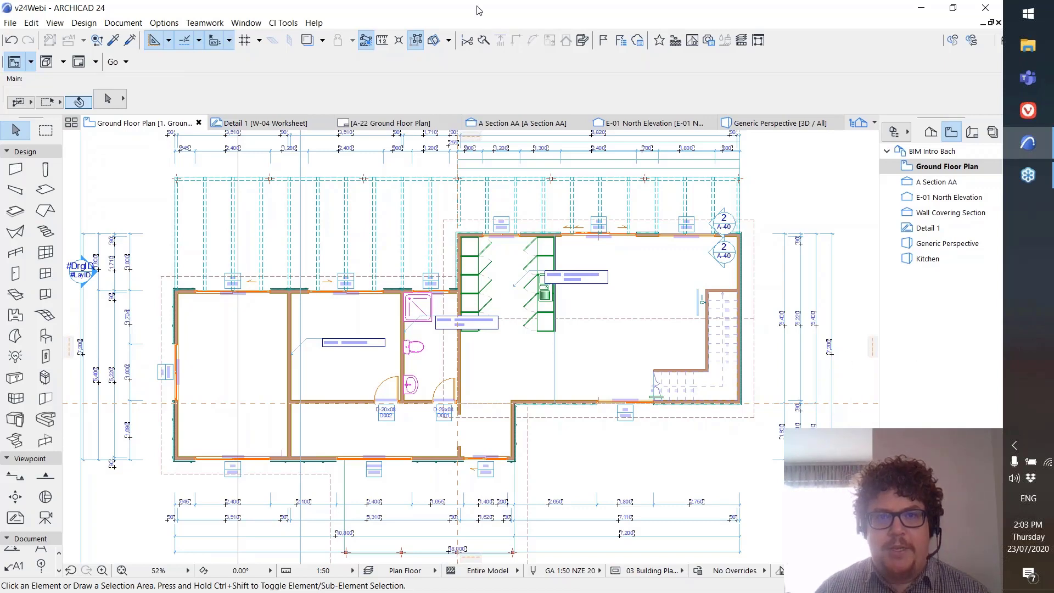
scroll(524, 242, "down", 2)
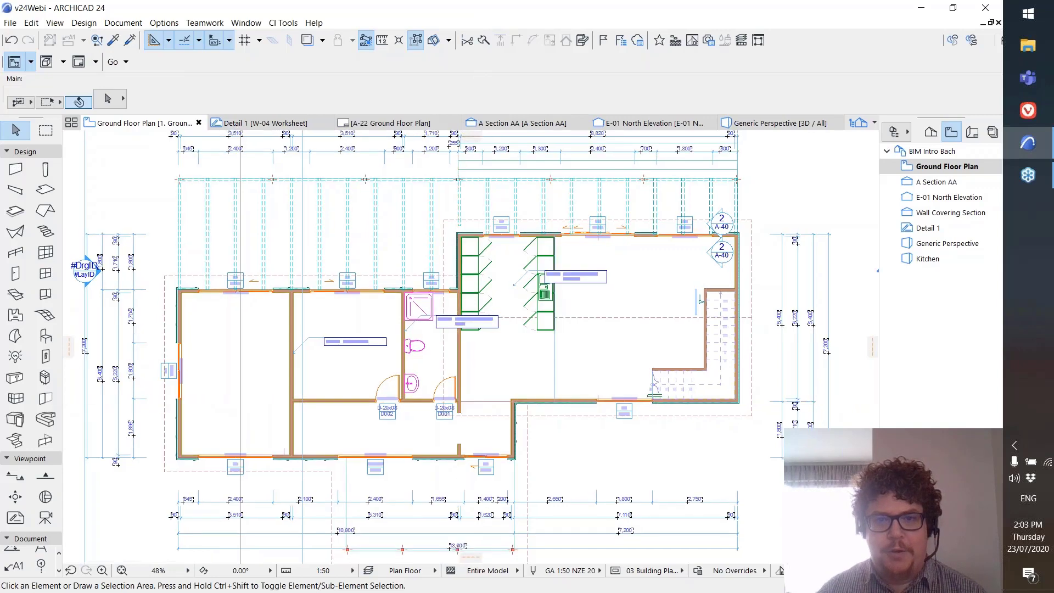
middle_click_drag(519, 256, 520, 267)
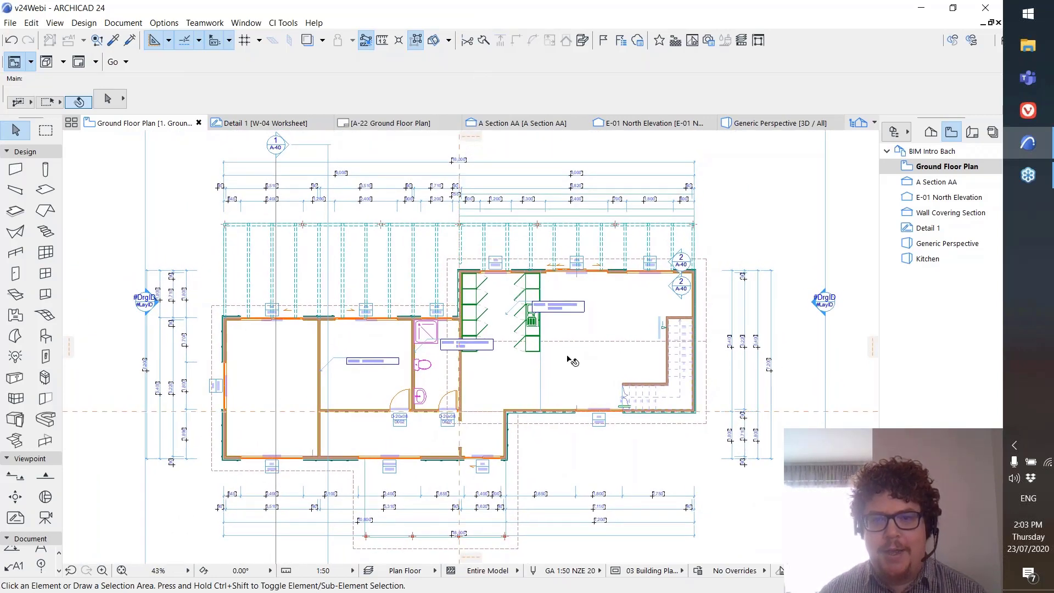
mouse_move(568, 360)
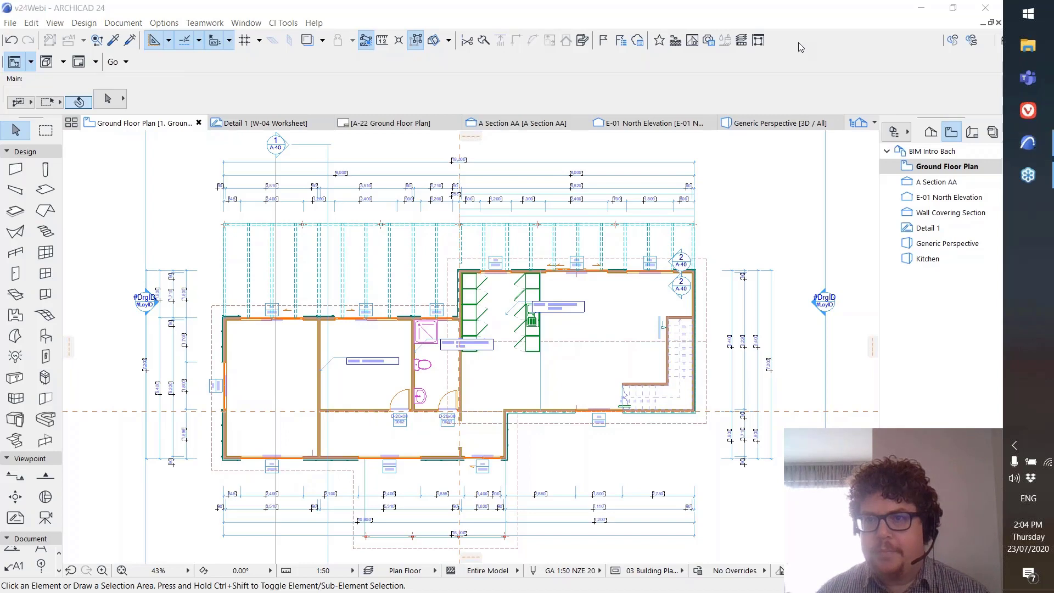
left_click(446, 13)
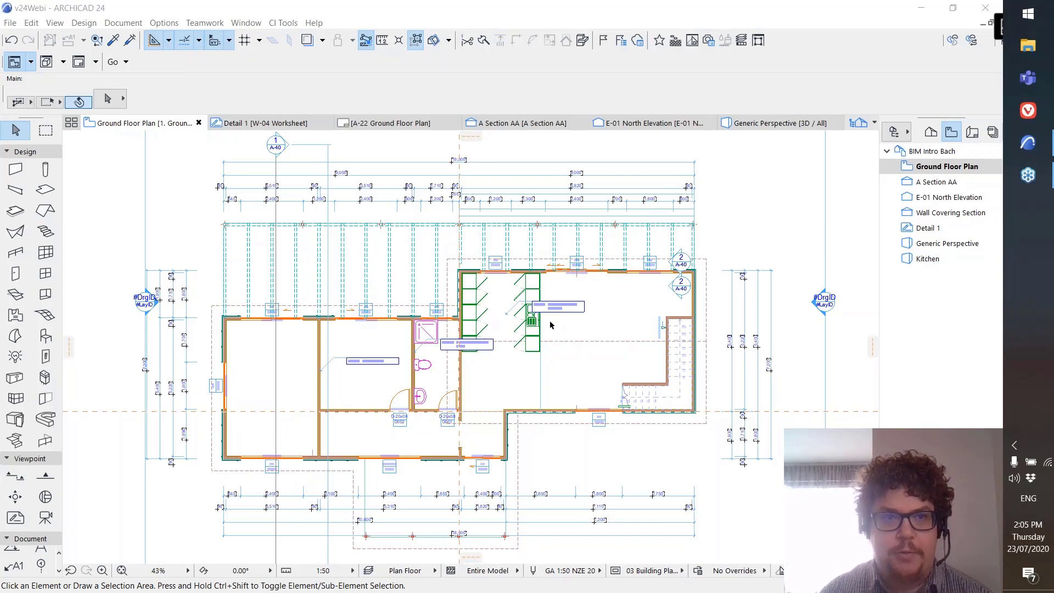
- Mirror the whole project with Transformer across a vertical axis placed on the exterior wall beside the staircase
left_click(279, 23)
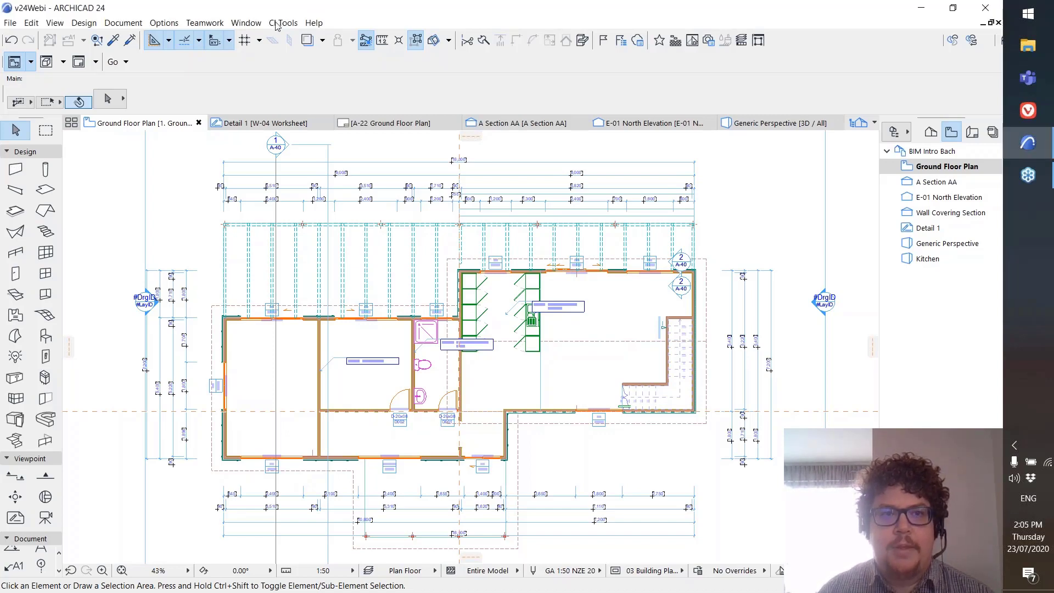
left_click(279, 22)
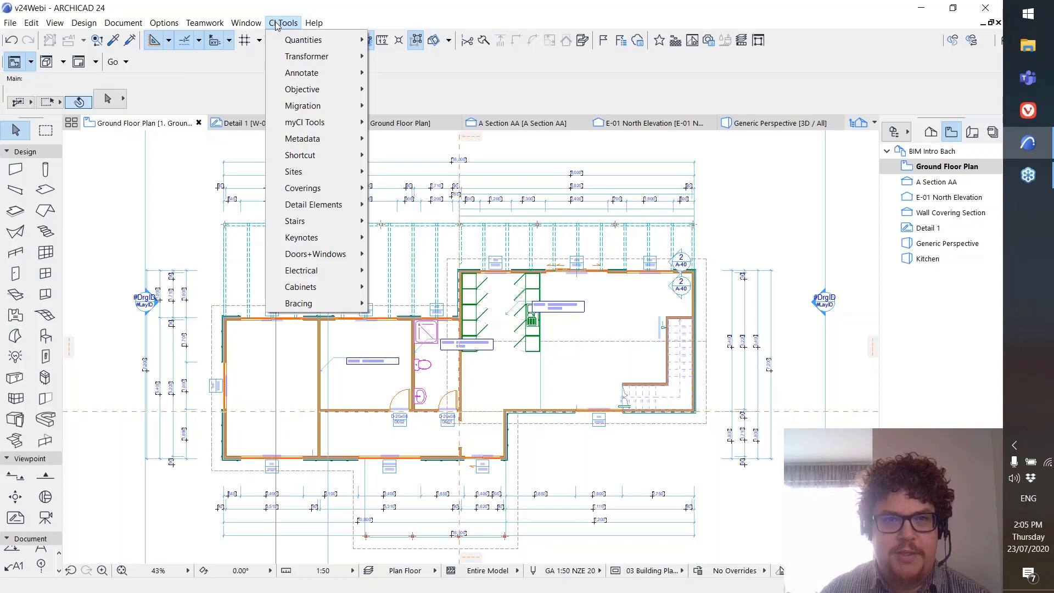
mouse_move(326, 61)
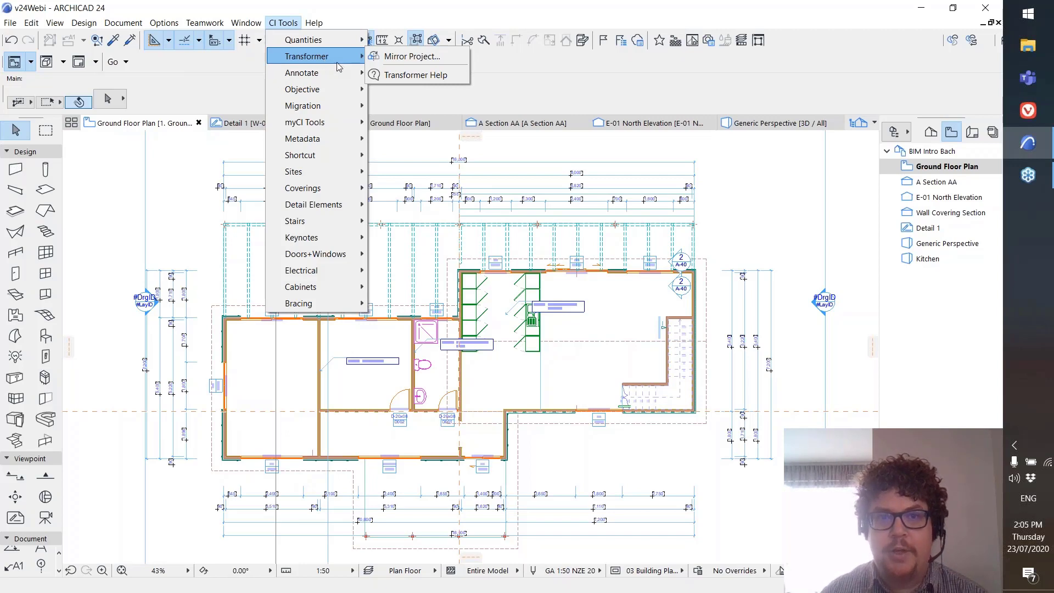
left_click(432, 58)
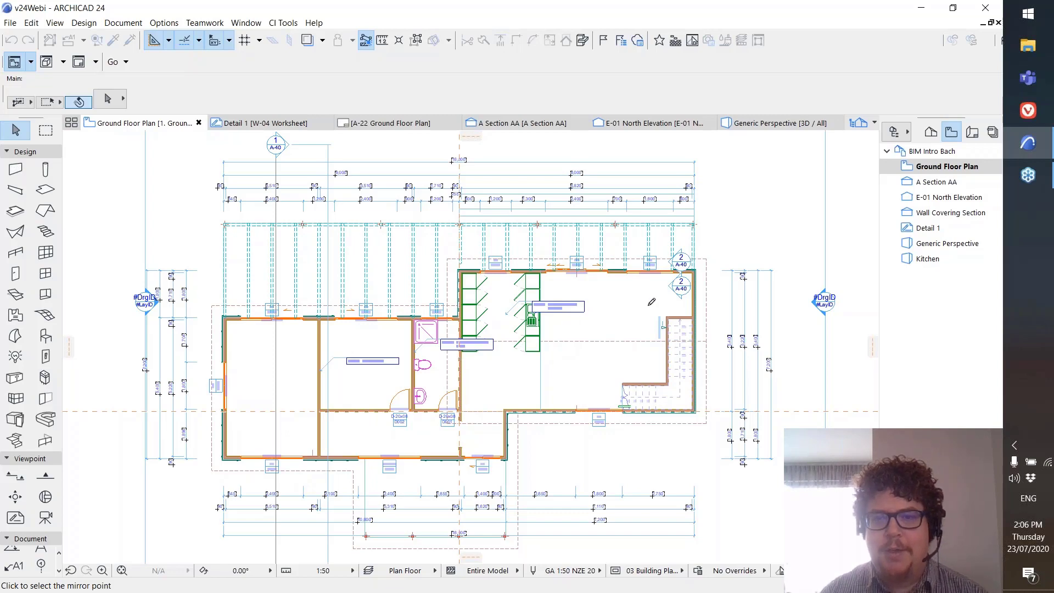
left_click(695, 298)
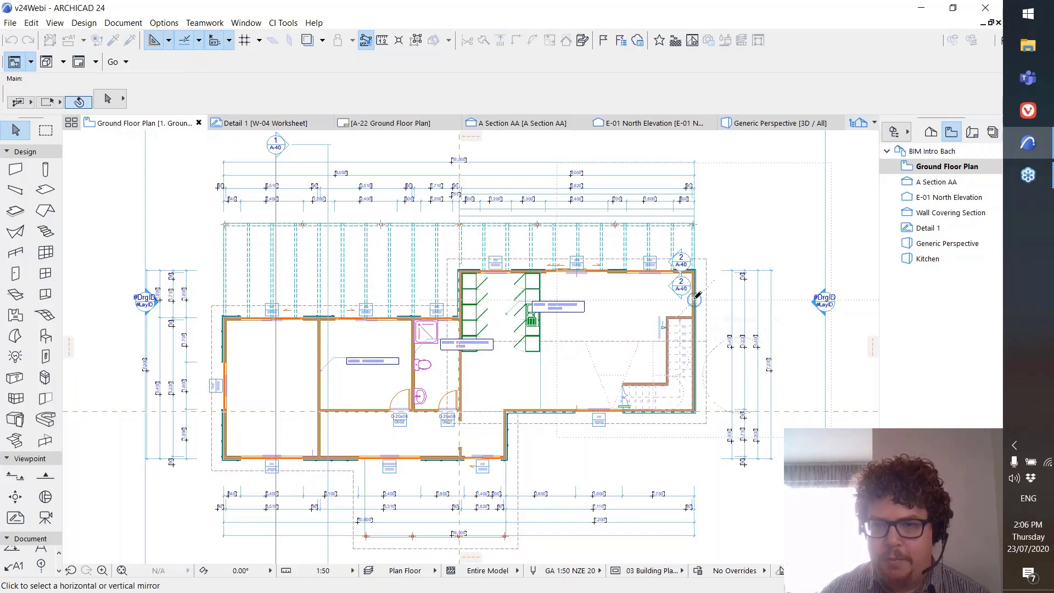
middle_click_drag(771, 284, 556, 298)
scroll(556, 330, "up", 5)
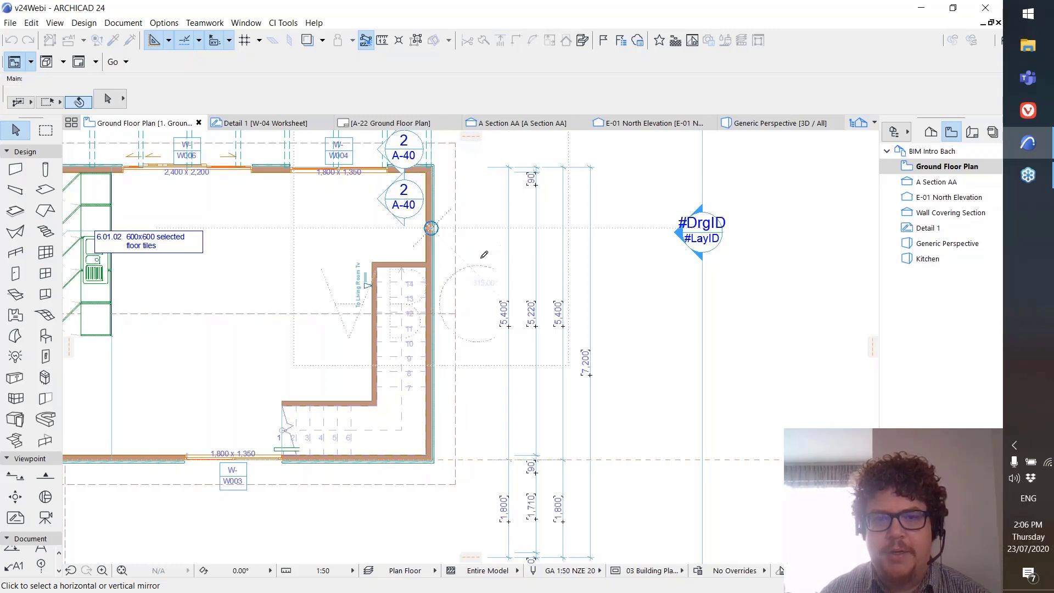
middle_click_drag(502, 237, 504, 315)
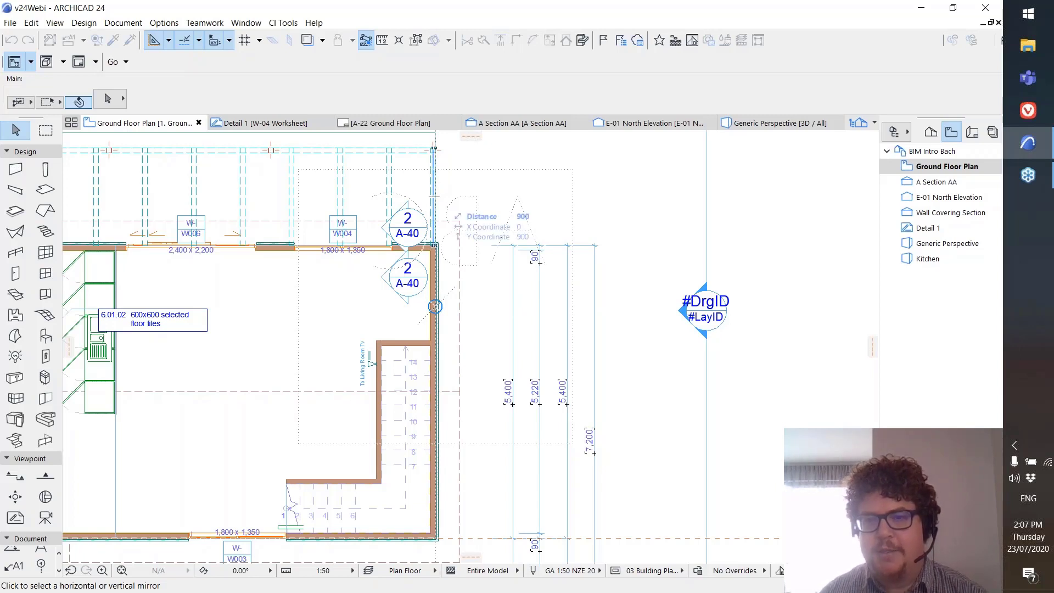
left_click(451, 193)
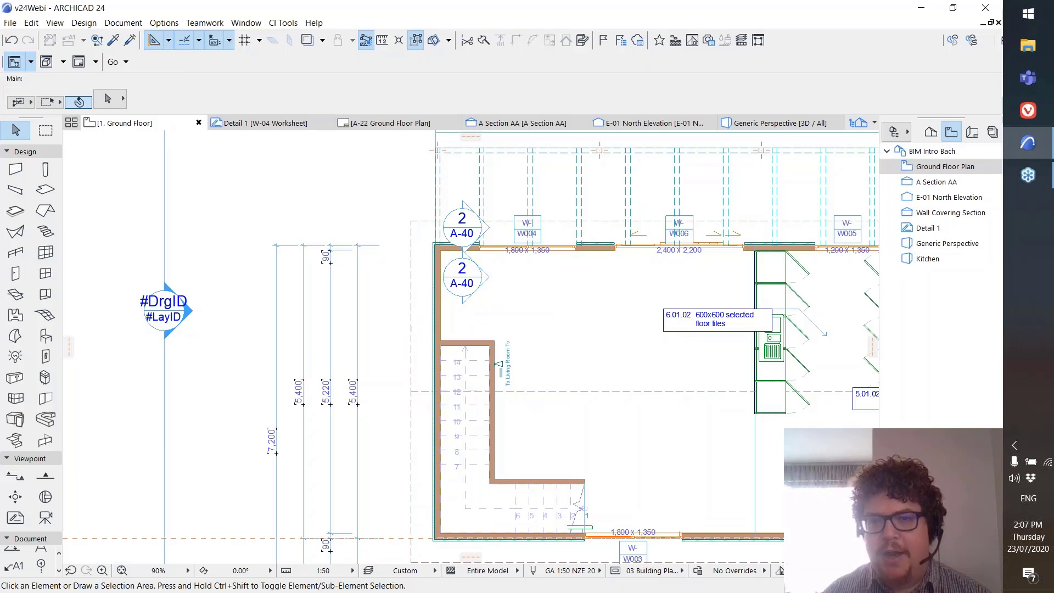
- Examine the mirrored ground floor plan, including the 600x600 floor tiles keynote label, and look at the Detail 1 worksheet
scroll(415, 253, "down", 3)
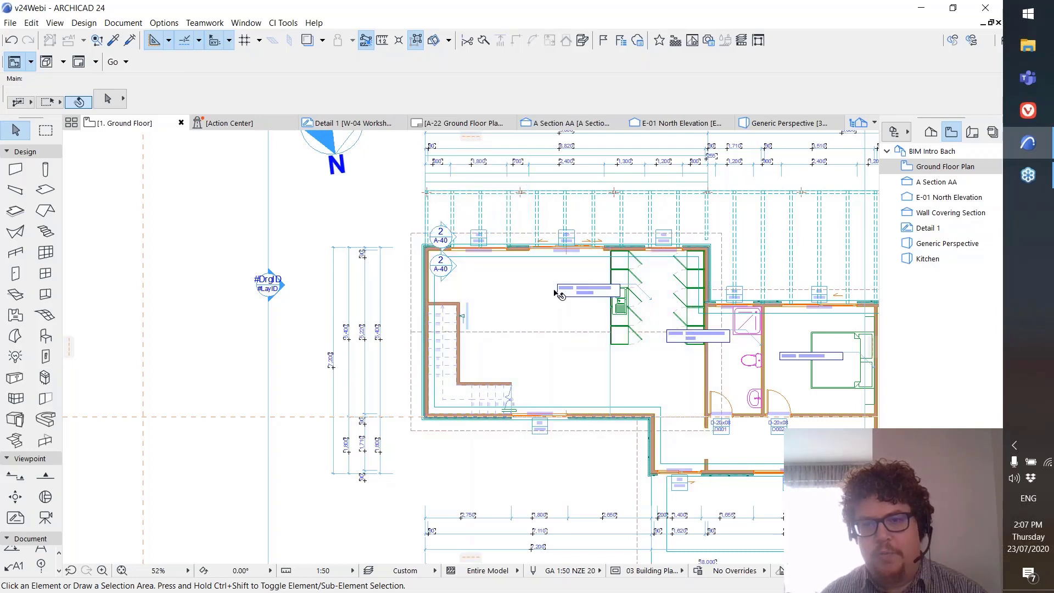
scroll(582, 302, "down", 2)
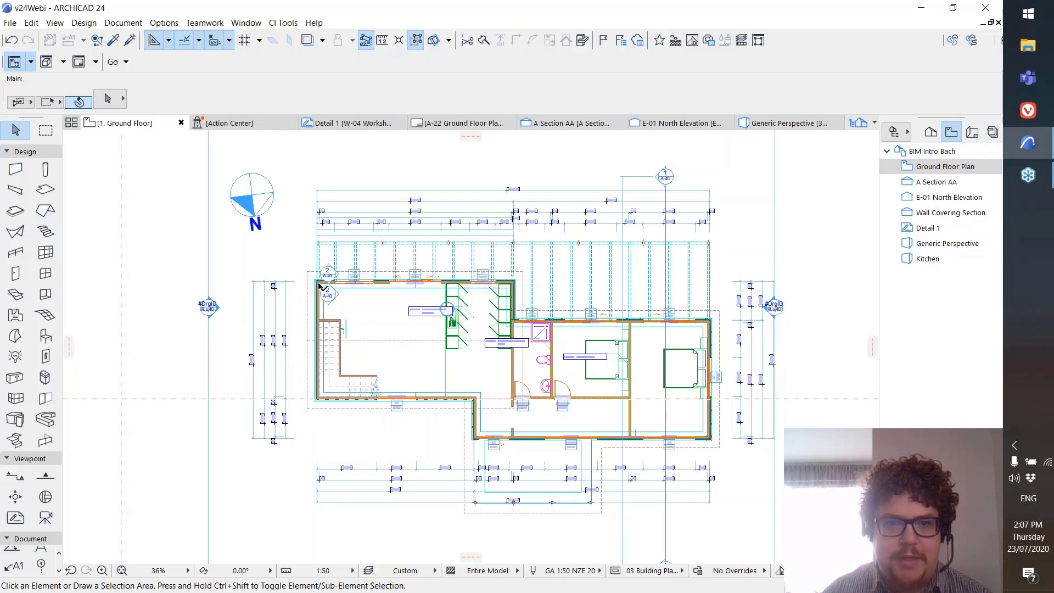
scroll(544, 379, "up", 4)
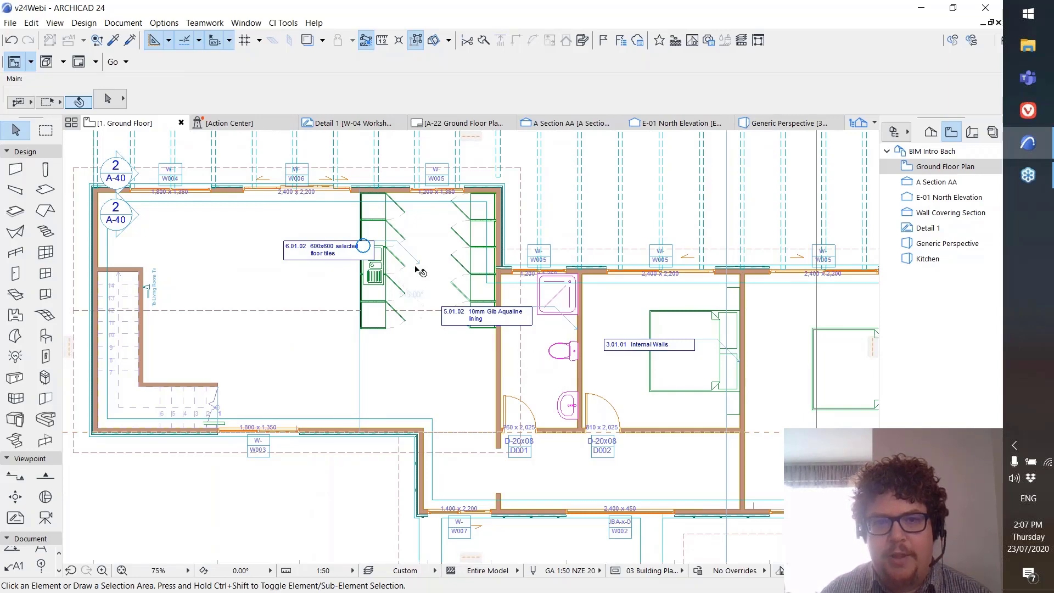
scroll(406, 264, "up", 2)
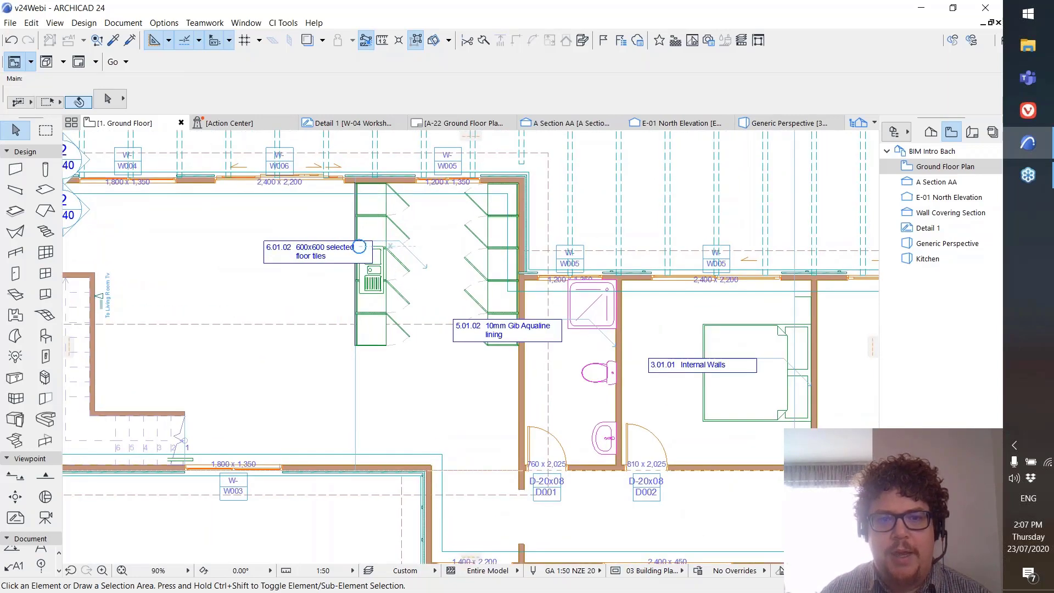
left_click(424, 267)
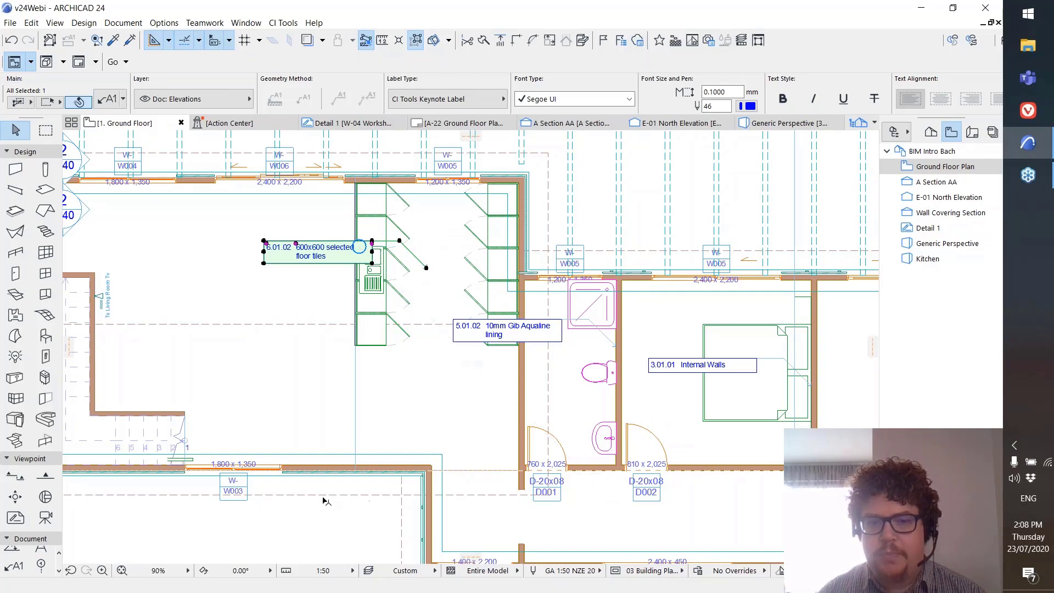
scroll(322, 501, "down", 3)
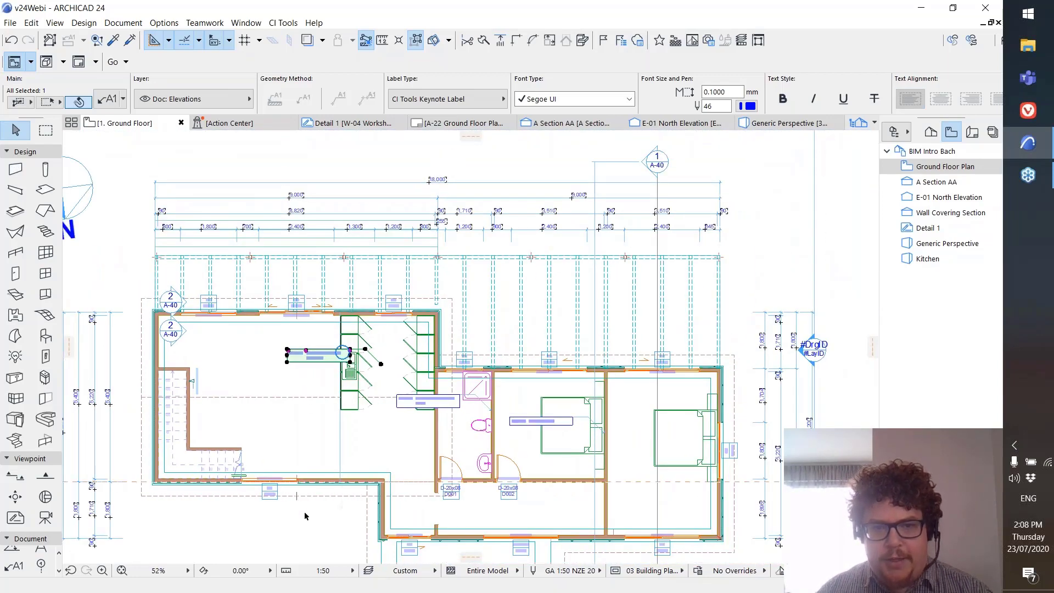
left_click(306, 516)
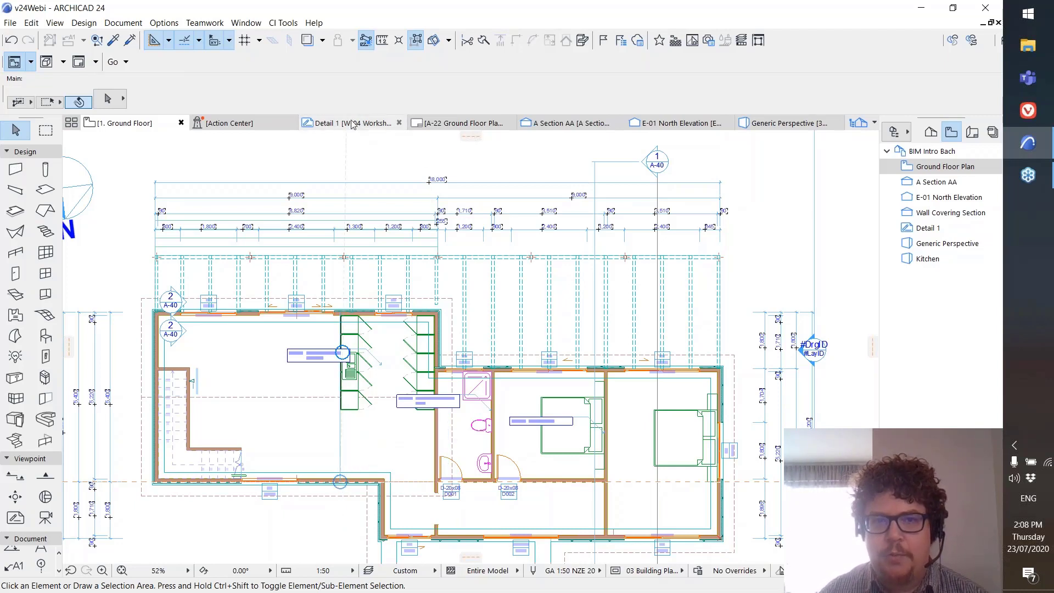
mouse_move(352, 125)
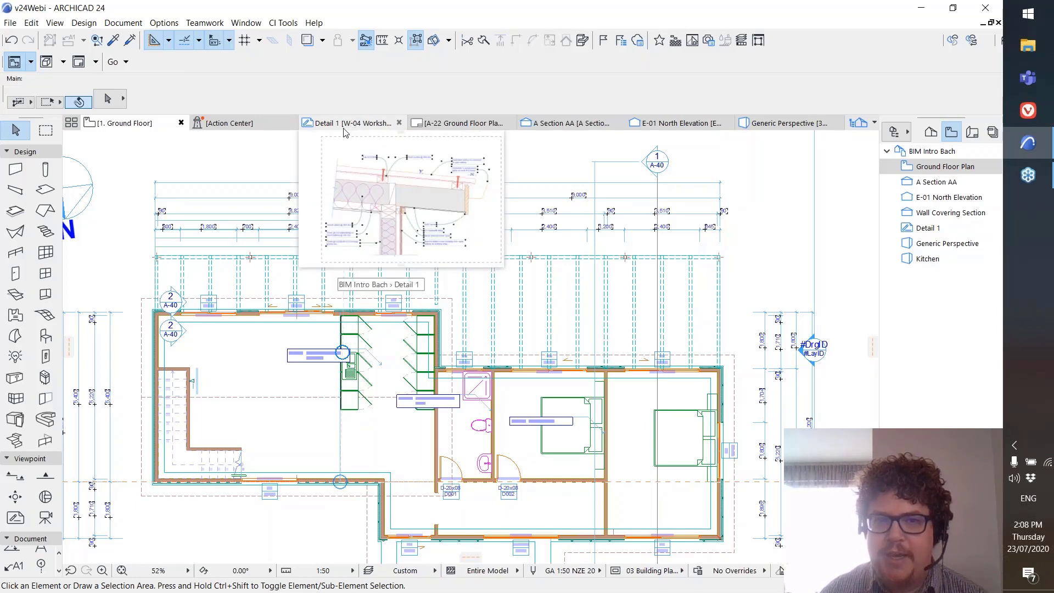
left_click(351, 126)
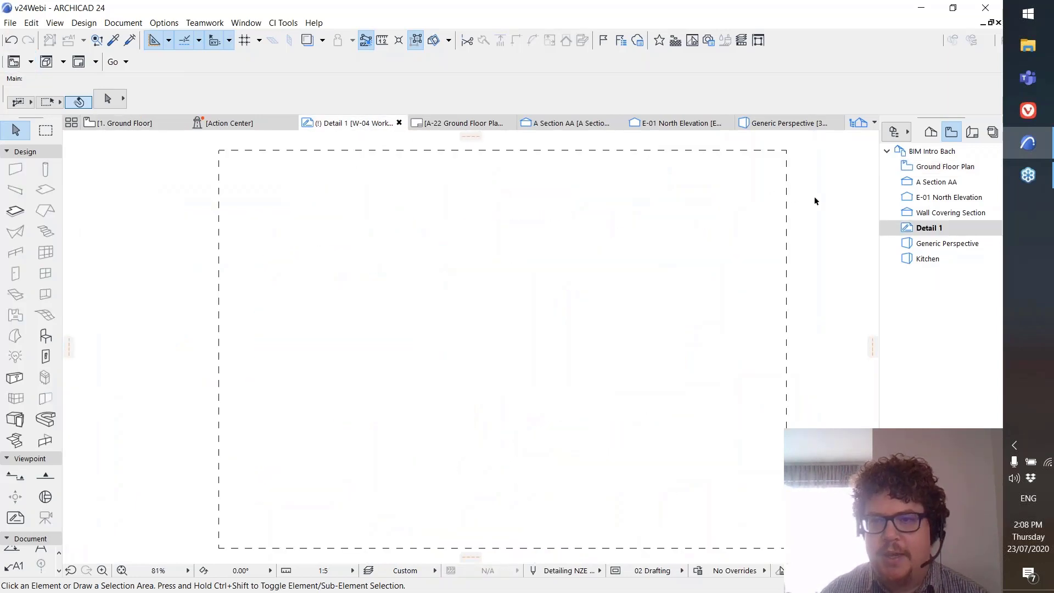
left_click(142, 123)
- Close the project without saving the changes and reopen the recent file v24Webi.pln
left_click(10, 23)
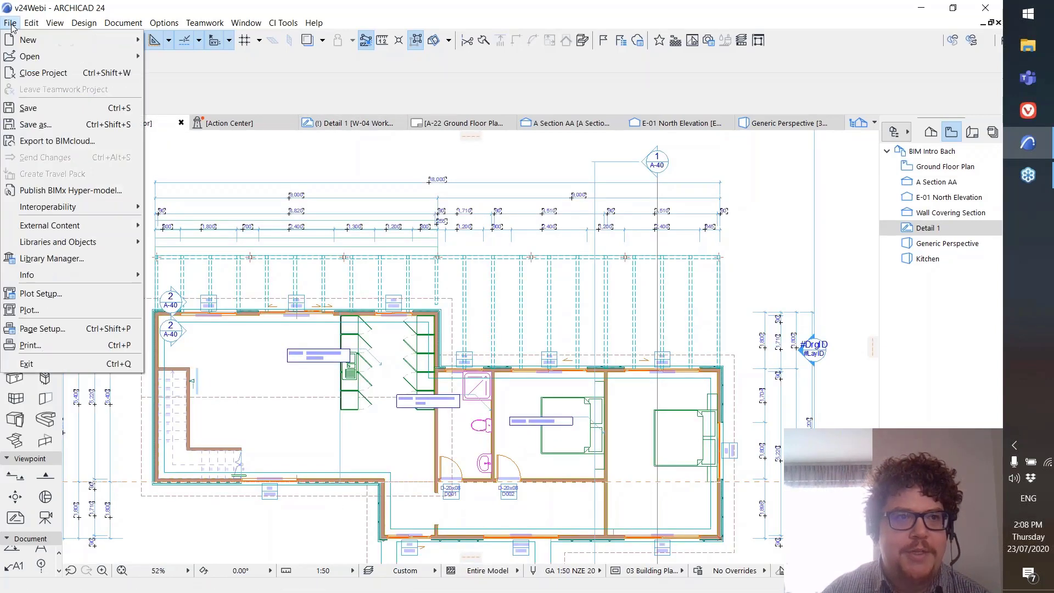
left_click(43, 73)
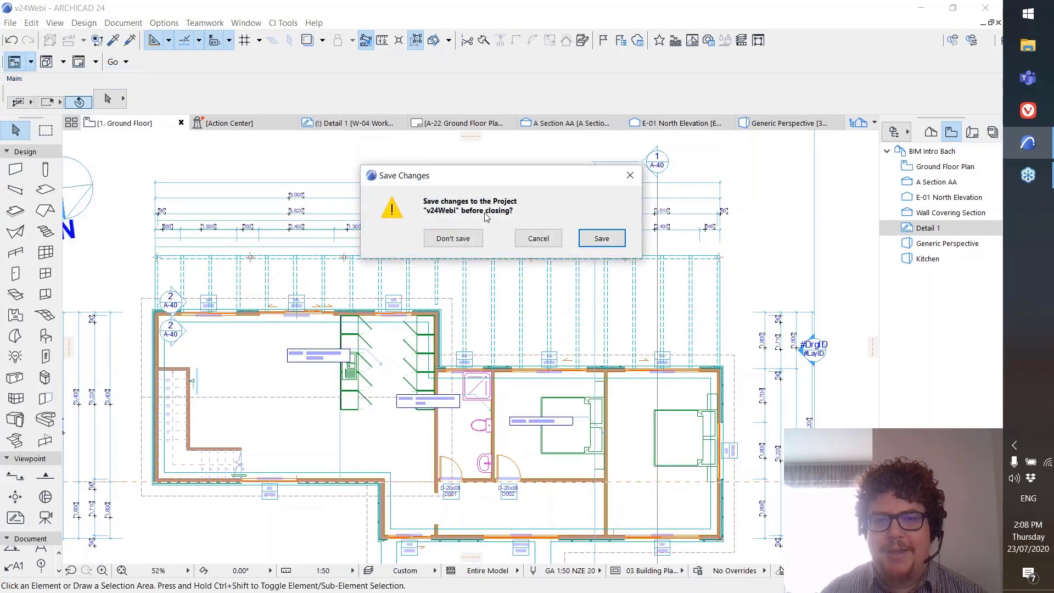
left_click(428, 235)
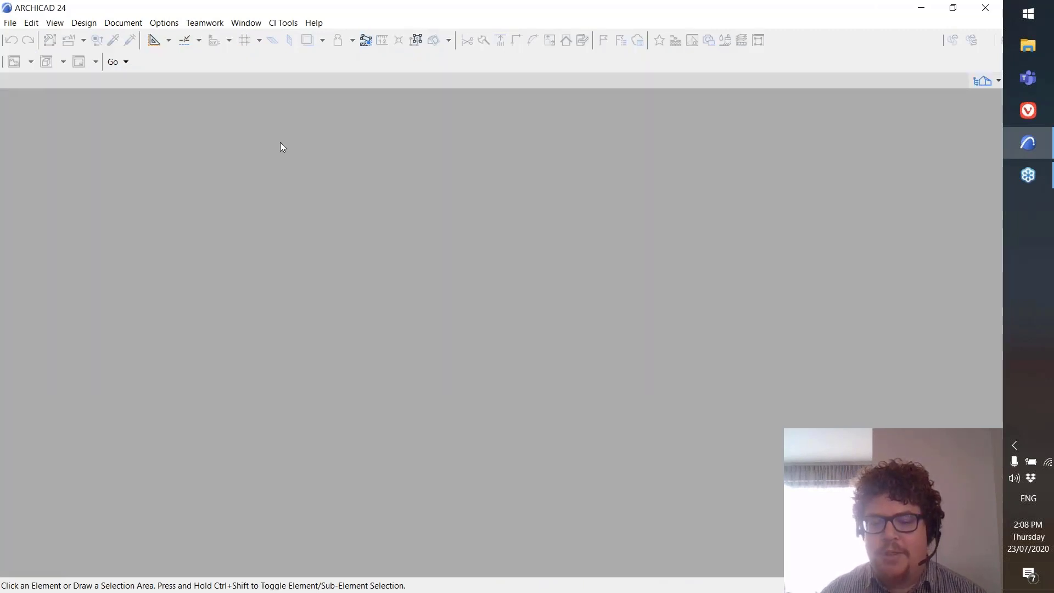
left_click(9, 23)
mouse_move(28, 42)
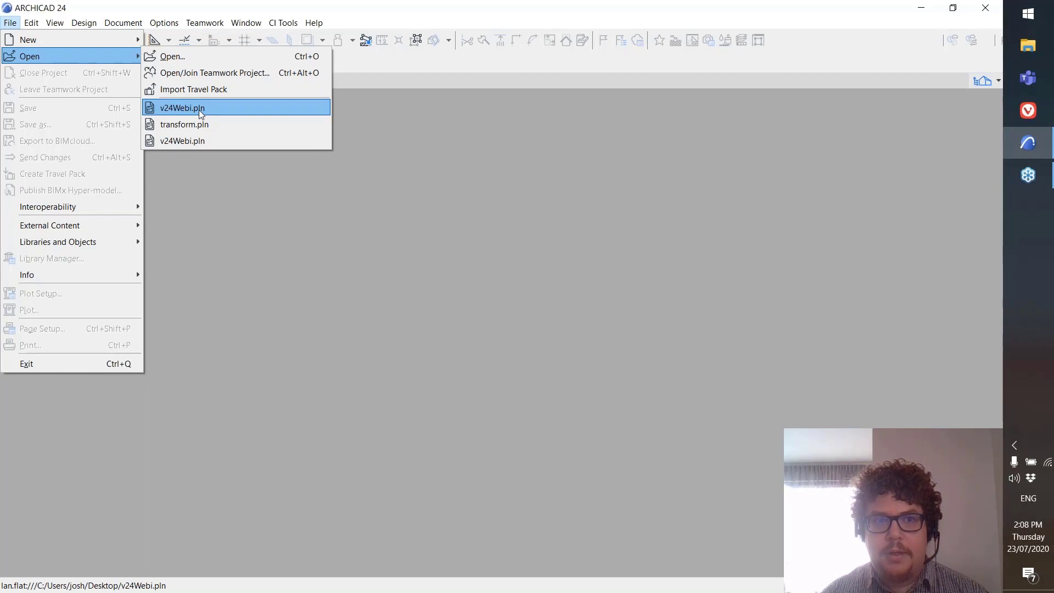
left_click(200, 110)
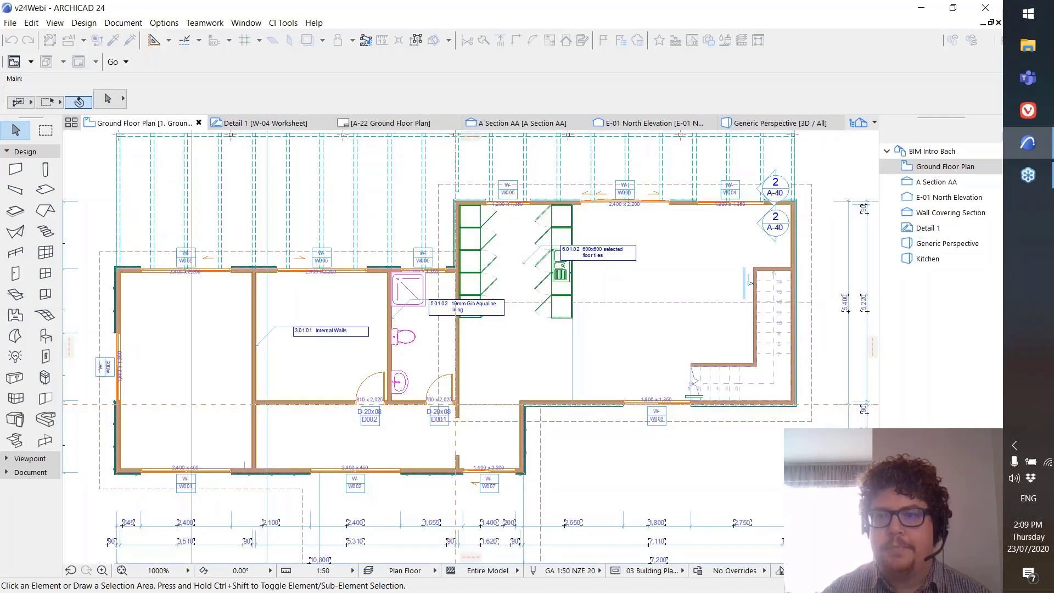
- Open Detail 1 and convert the text in the current drawing to UPPER CASE with case exceptions not observed
double_click(929, 228)
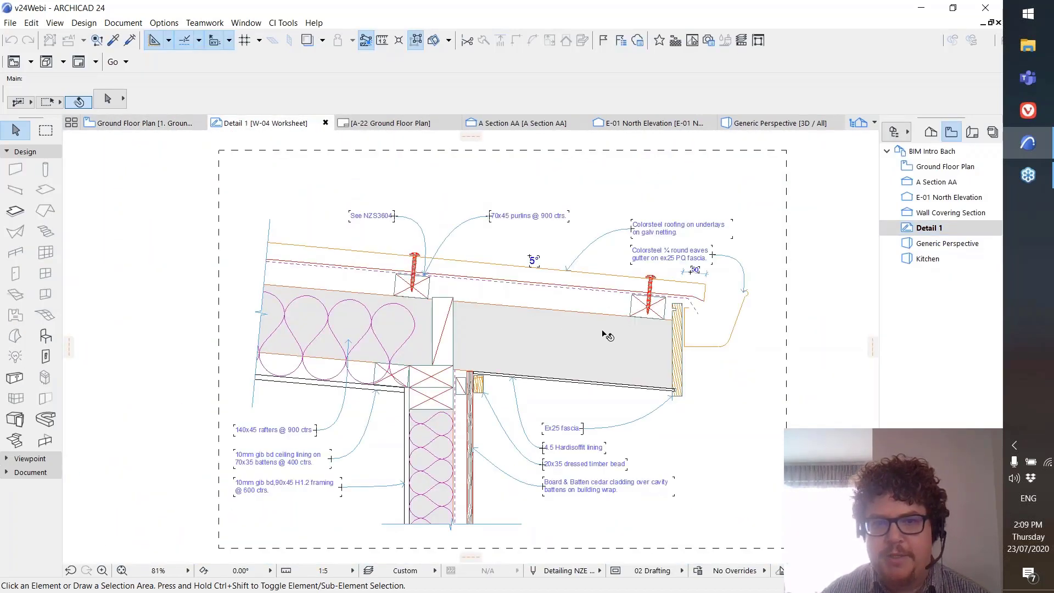
middle_click_drag(572, 348, 552, 333)
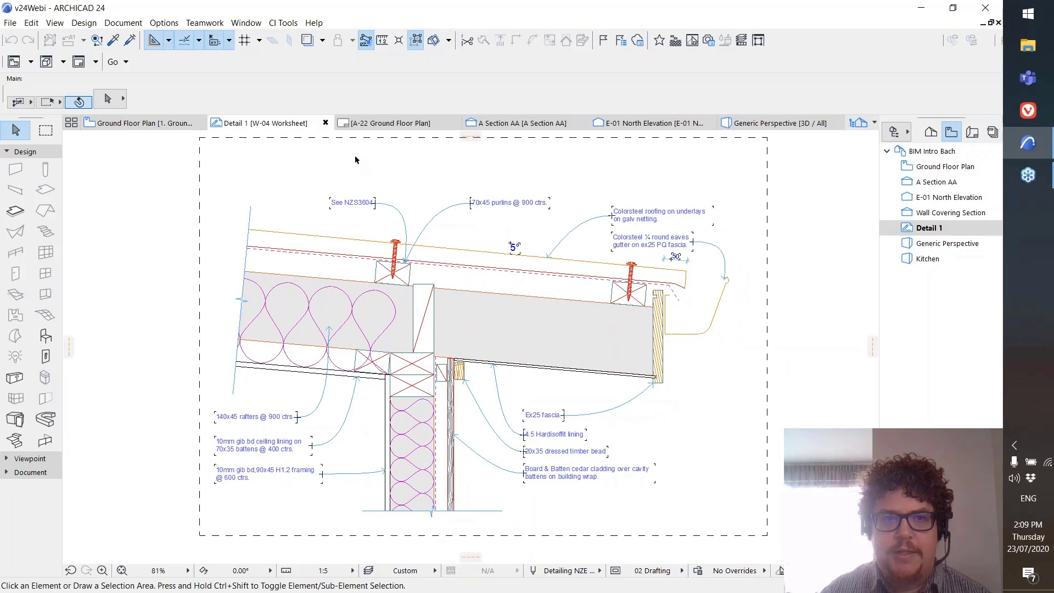
left_click(283, 24)
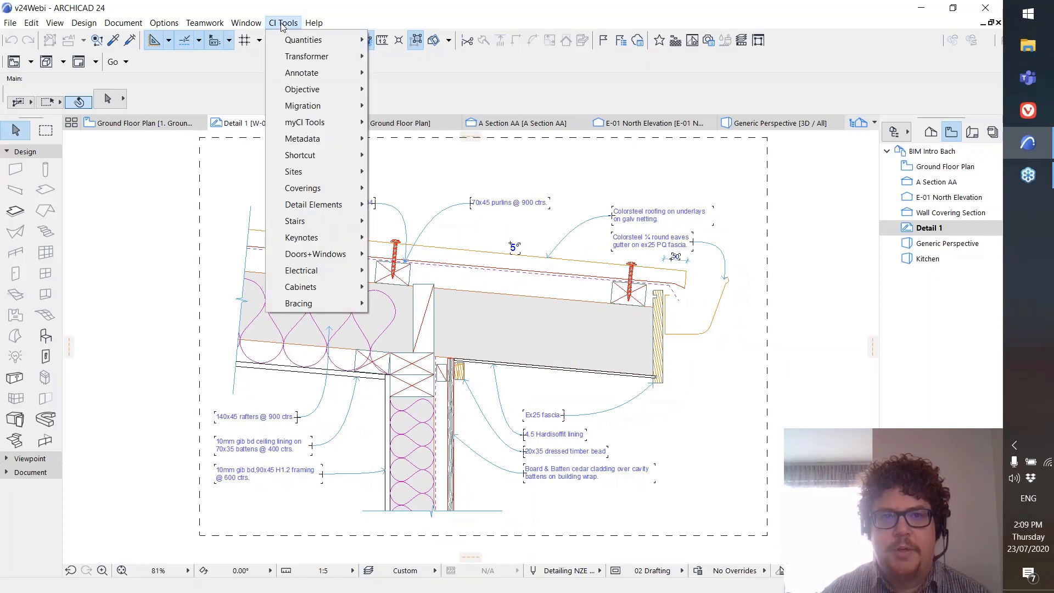
mouse_move(301, 74)
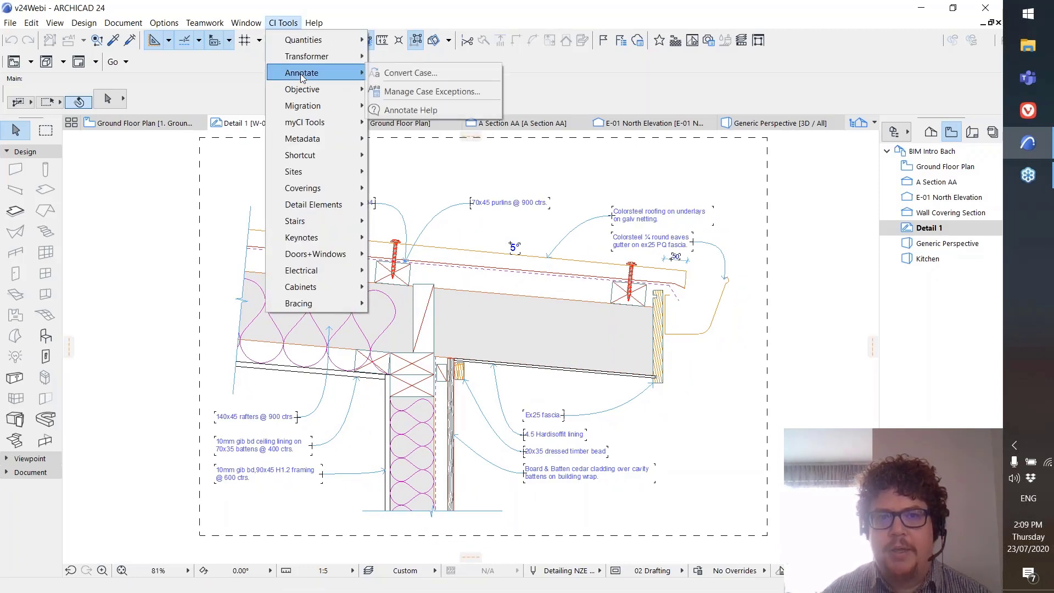
left_click(407, 72)
left_click_drag(506, 142, 263, 162)
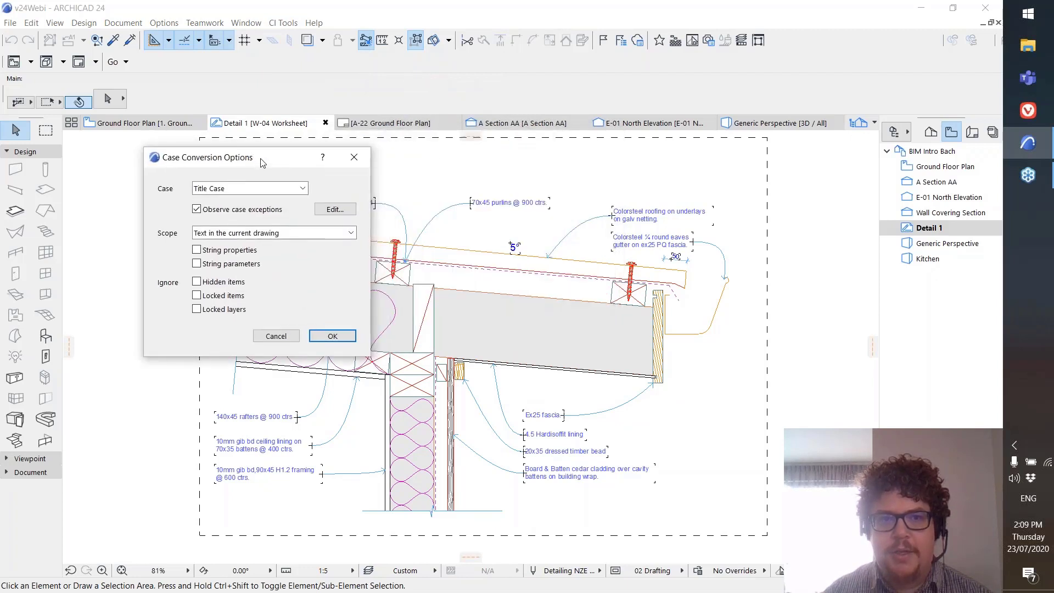
left_click(235, 190)
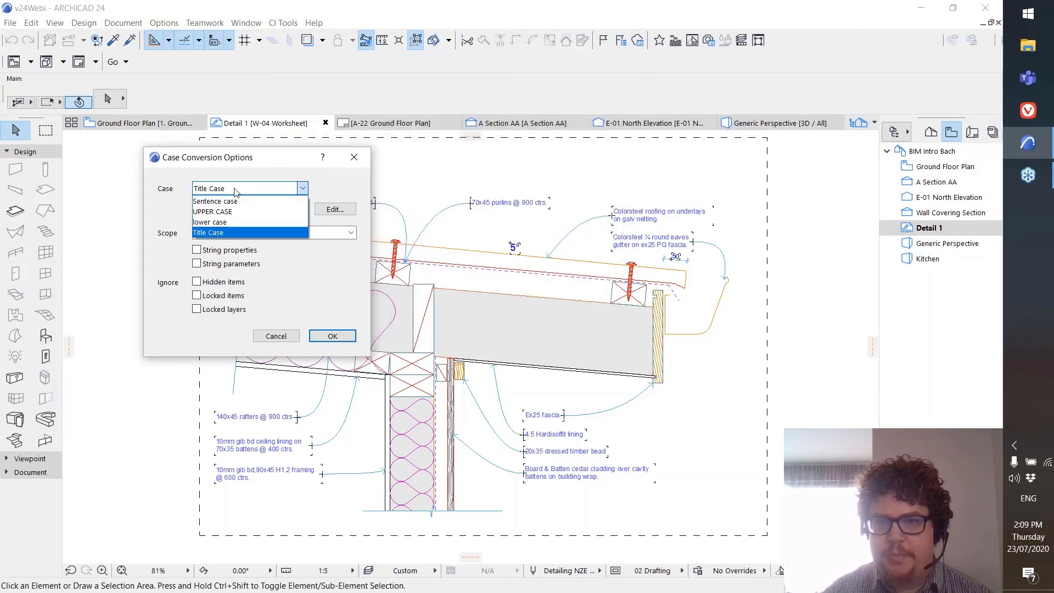
left_click(231, 212)
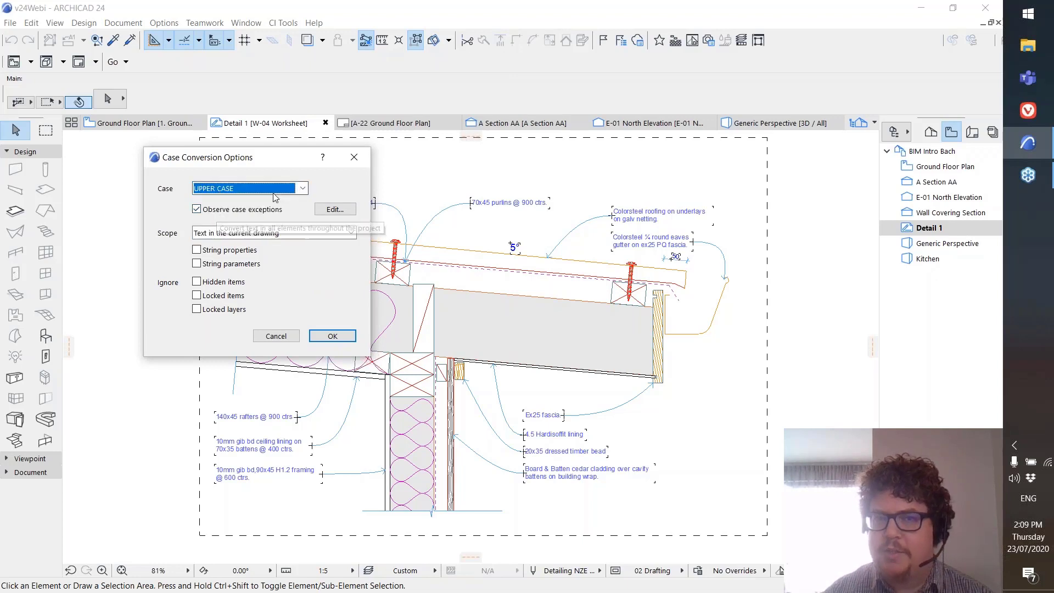
left_click(198, 209)
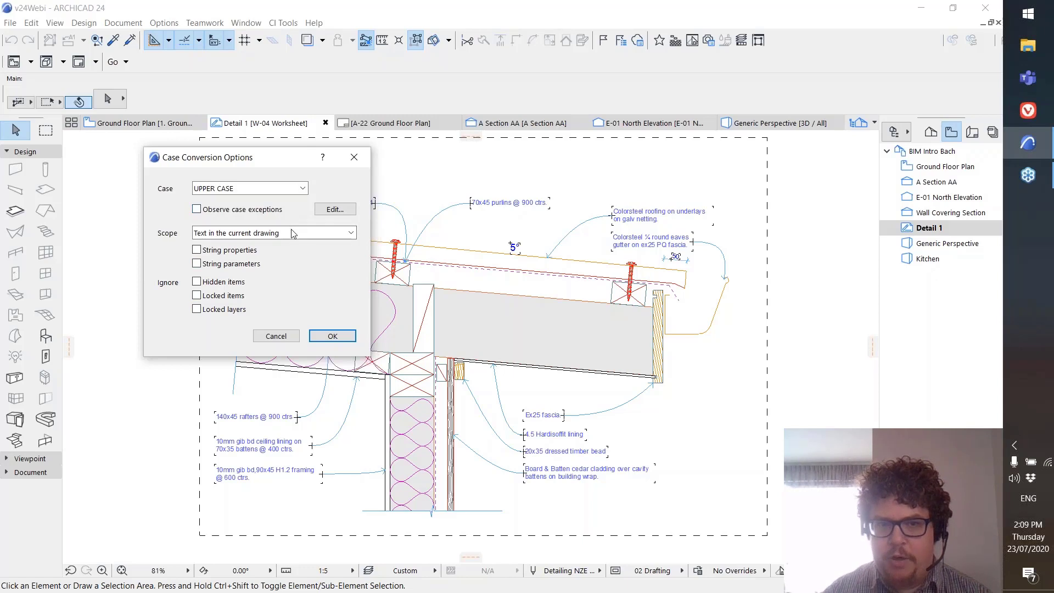
left_click(332, 336)
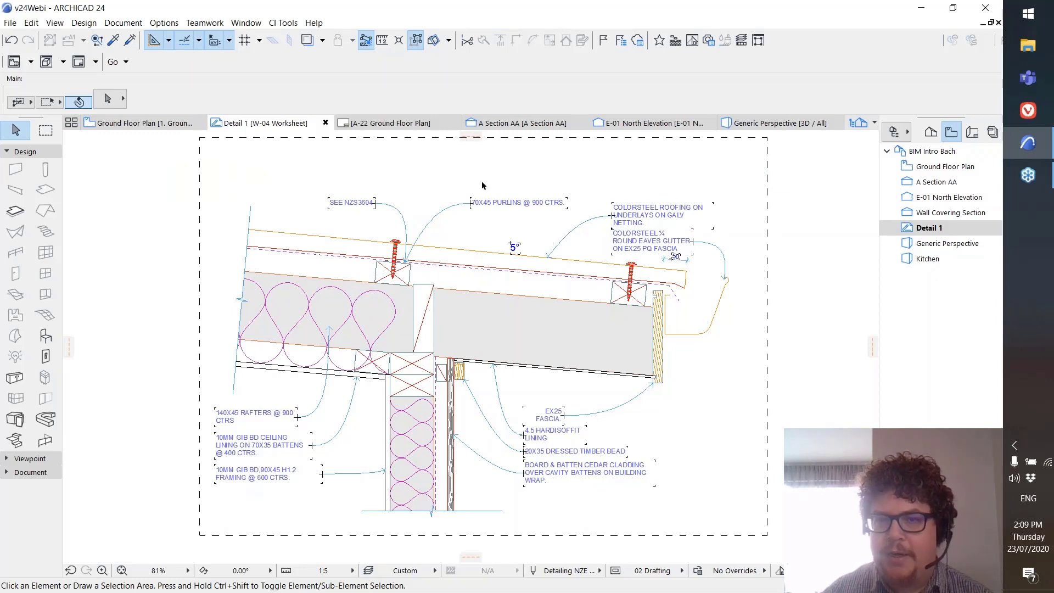
- Undo the upper case conversion and set up a new case conversion to Title Case with case exceptions observed
left_click(11, 41)
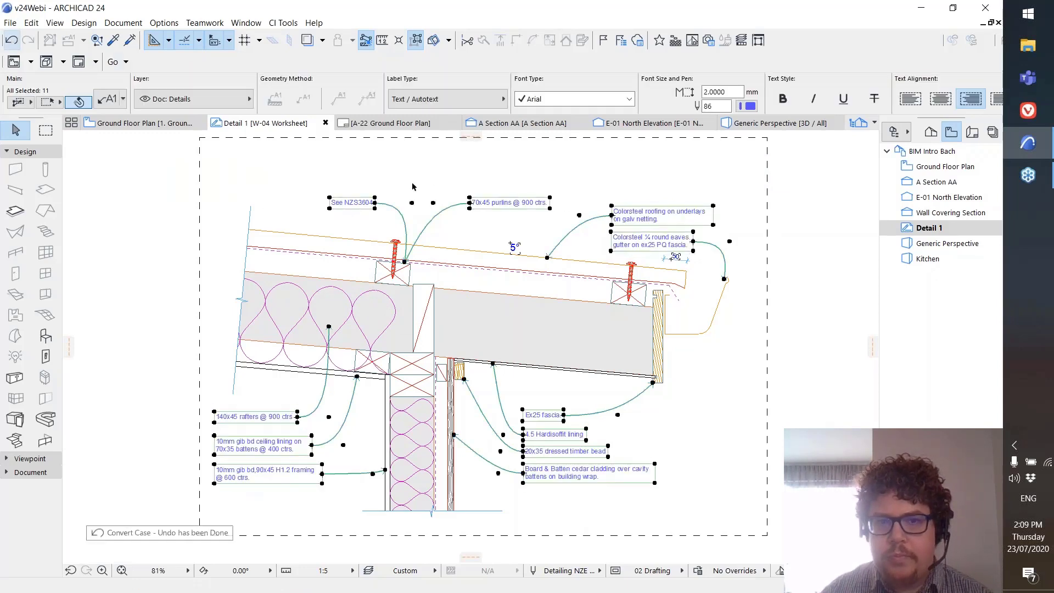
left_click(173, 175)
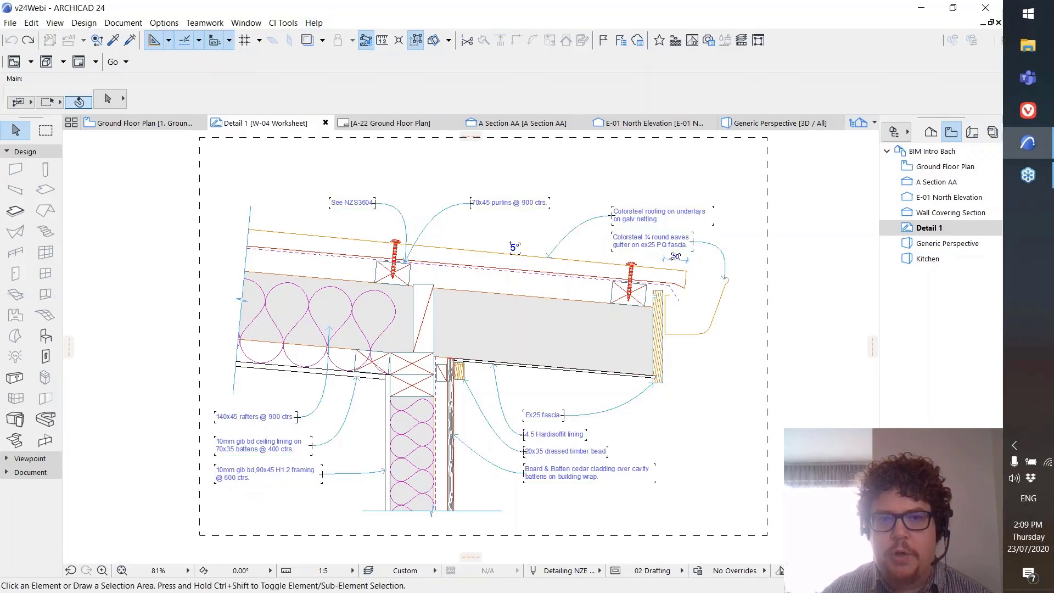
left_click(278, 23)
mouse_move(330, 72)
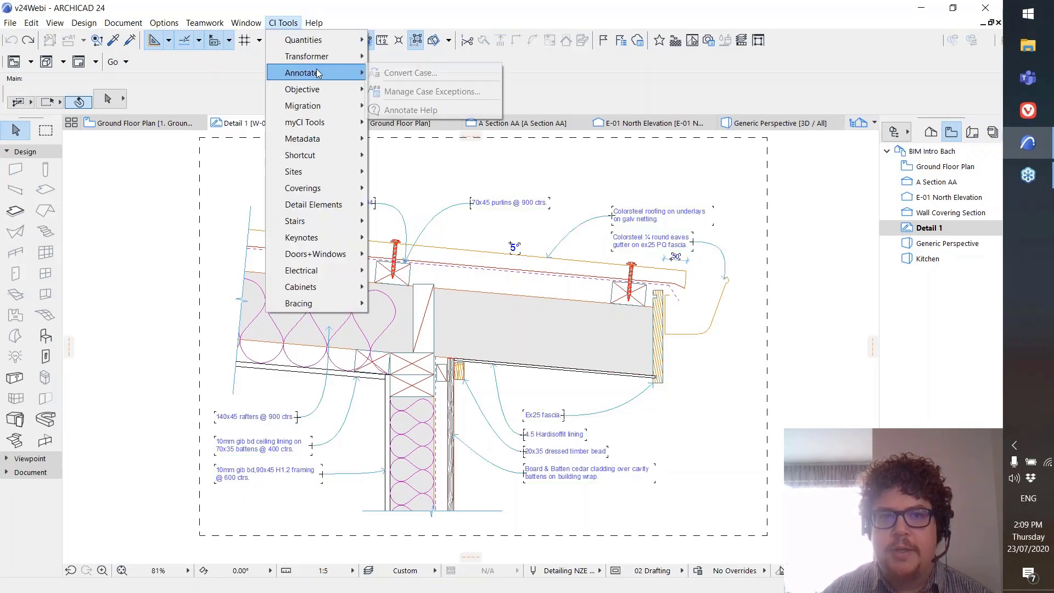
left_click(430, 72)
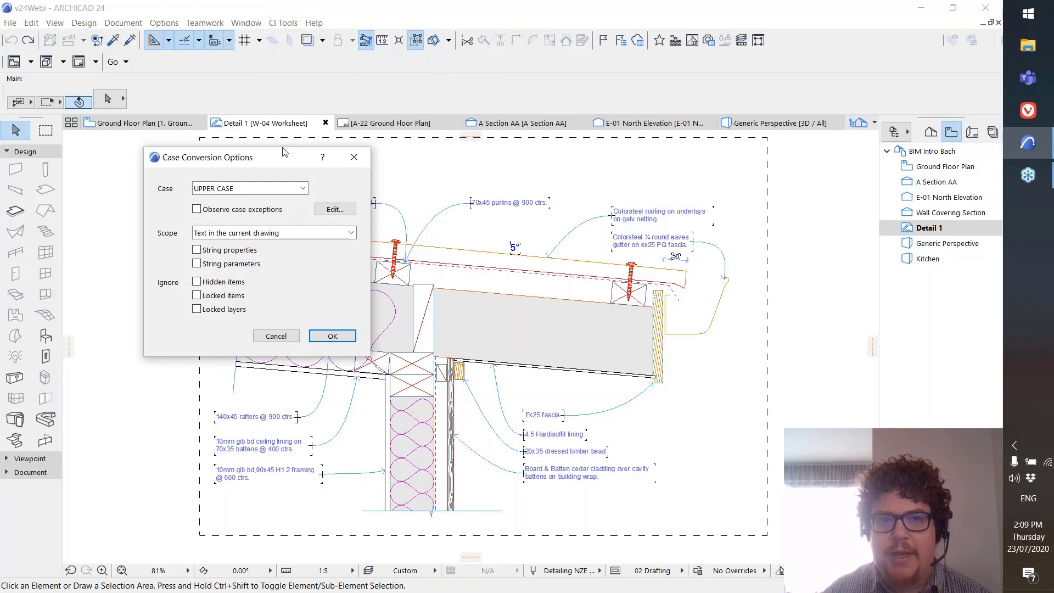
left_click_drag(268, 161, 259, 115)
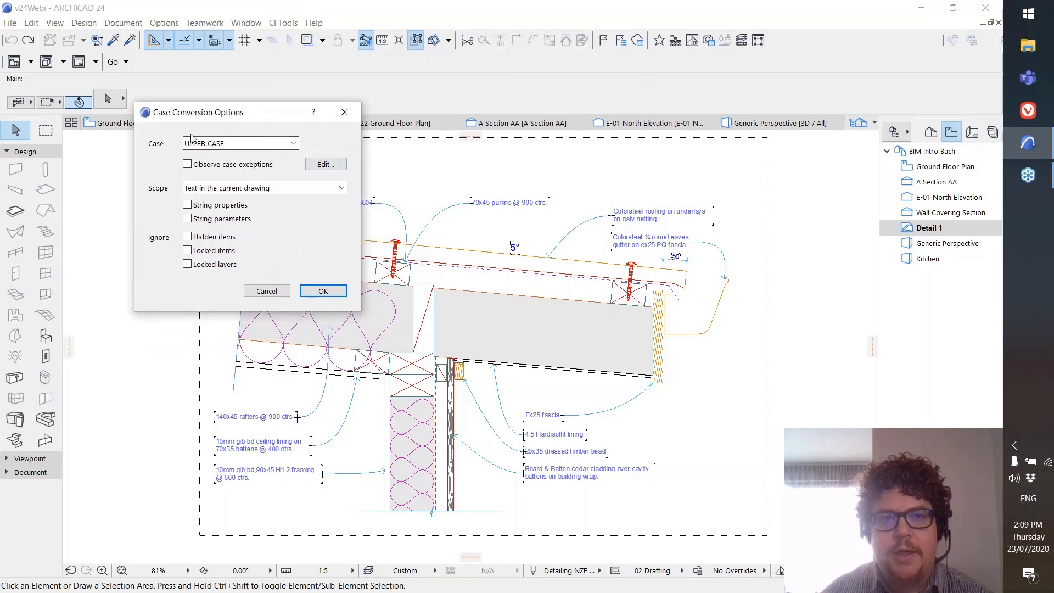
left_click(213, 144)
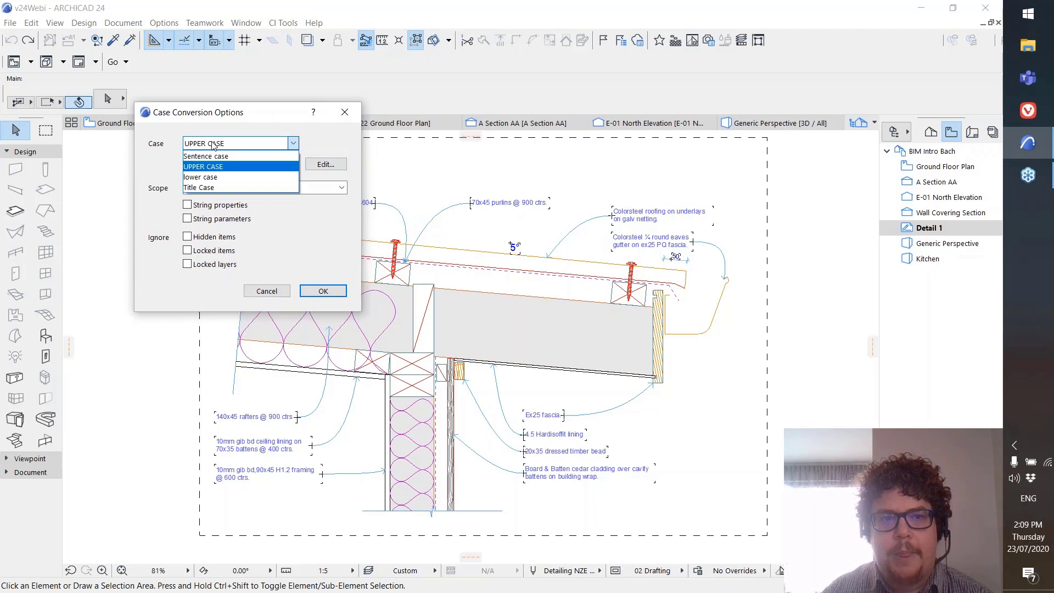
left_click(214, 187)
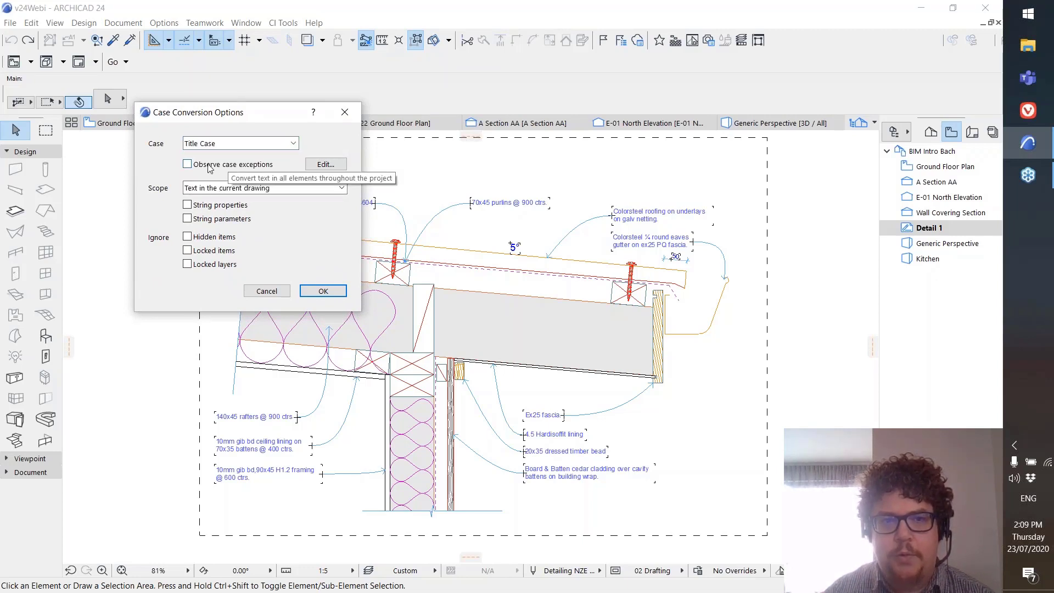
left_click(201, 166)
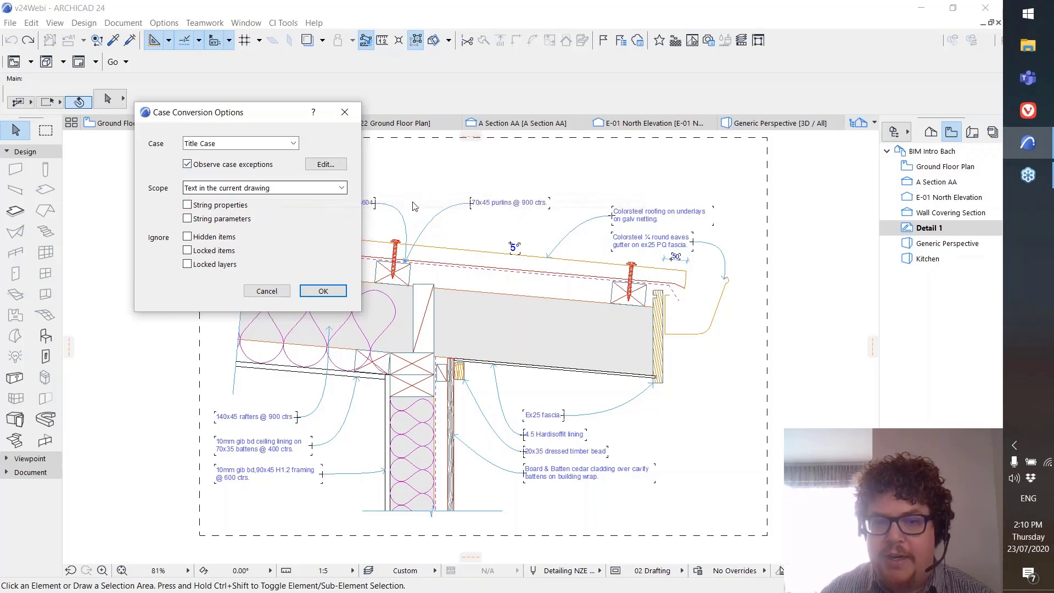
- Examine the position options for a new case exception in the Case Exception Manager, without keeping the entry
left_click(324, 165)
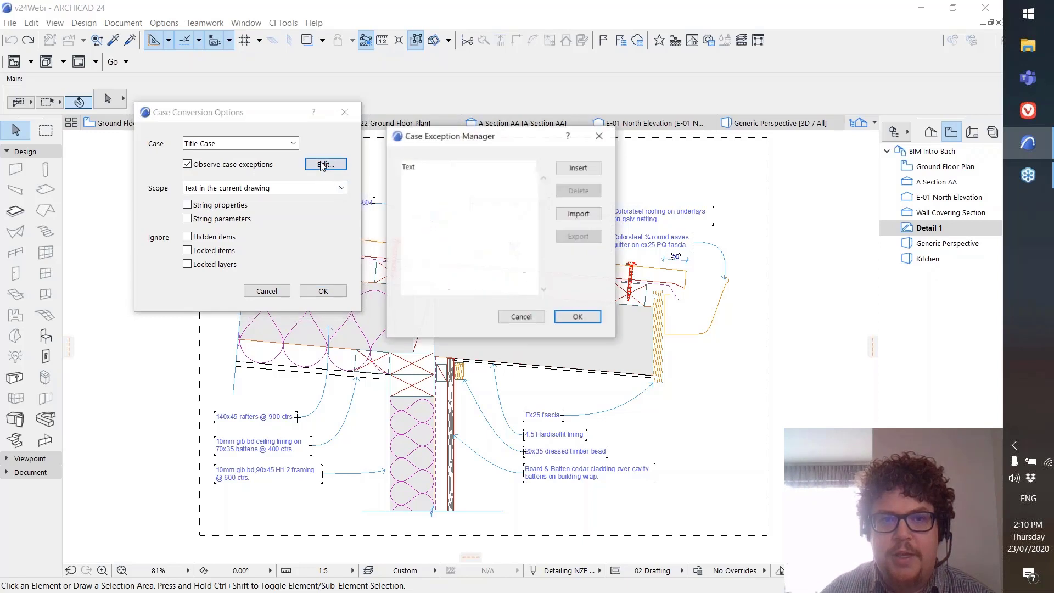
left_click_drag(489, 145, 397, 151)
left_click(488, 175)
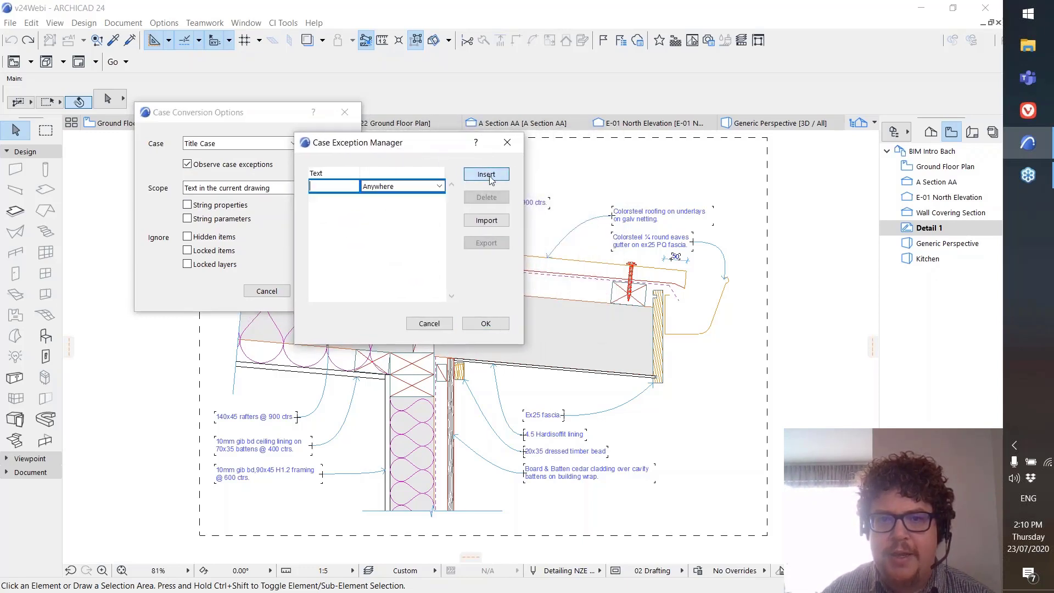
left_click(440, 186)
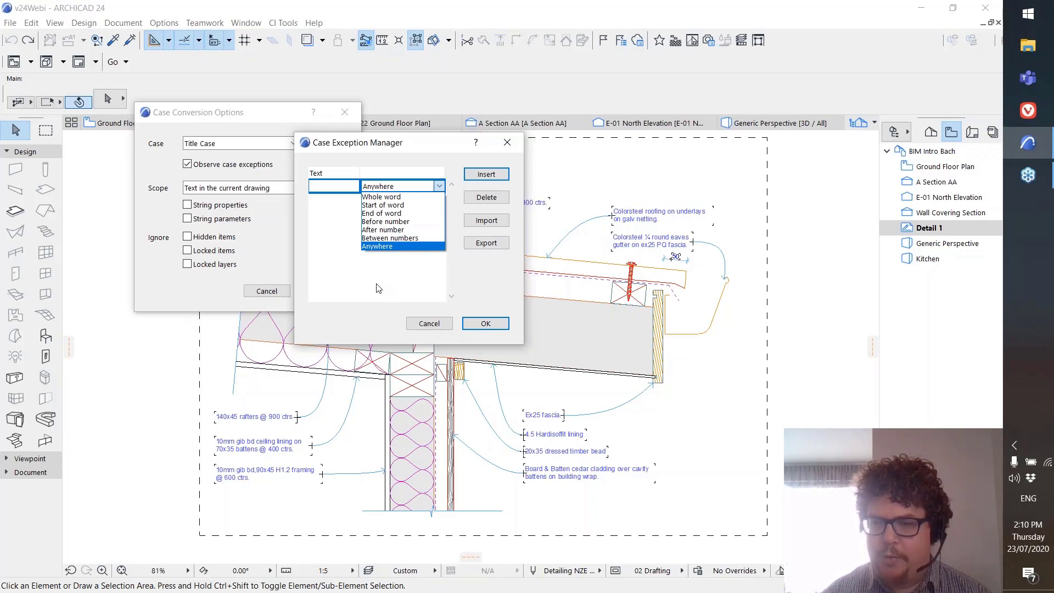
left_click(394, 284)
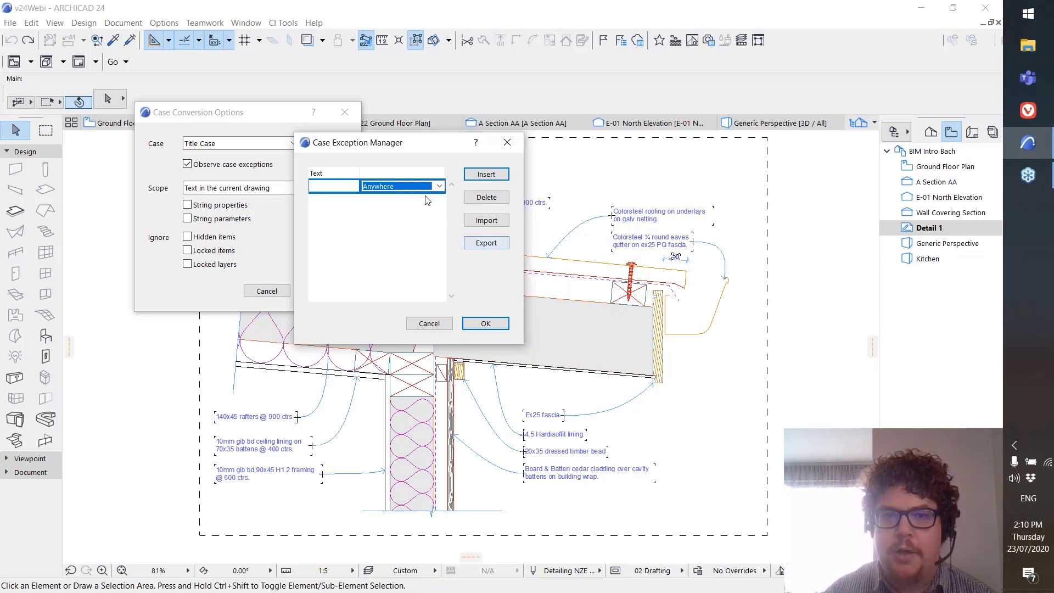
mouse_move(412, 151)
left_mouse_down()
mouse_move(508, 305)
mouse_move(600, 216)
left_mouse_up()
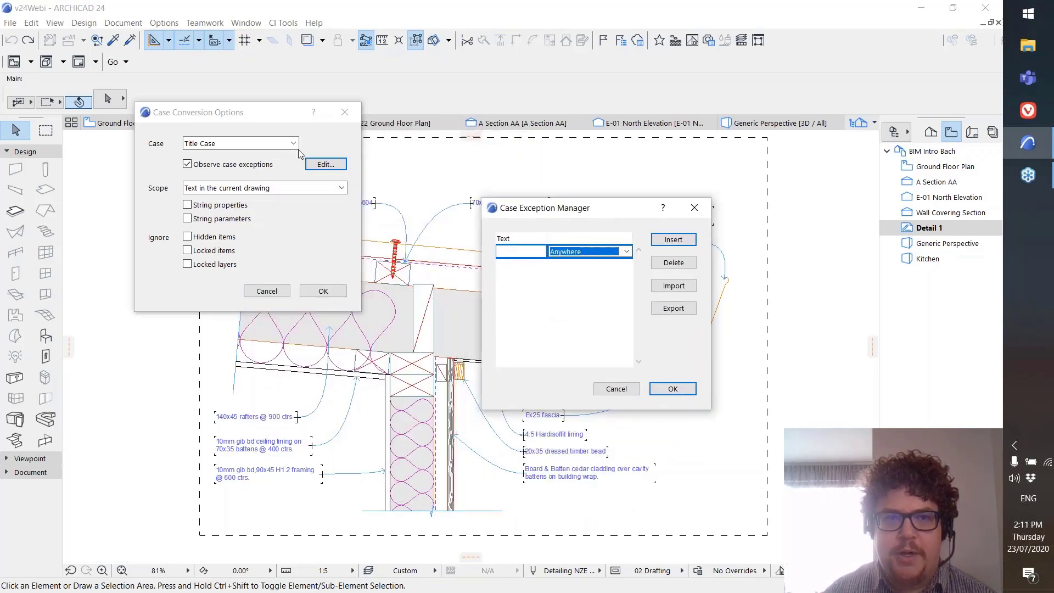
left_click(616, 389)
- Add a case exception for the text NZS that applies before a number
mouse_move(238, 113)
left_mouse_down()
mouse_move(404, 144)
mouse_move(623, 144)
mouse_move(594, 164)
left_mouse_up()
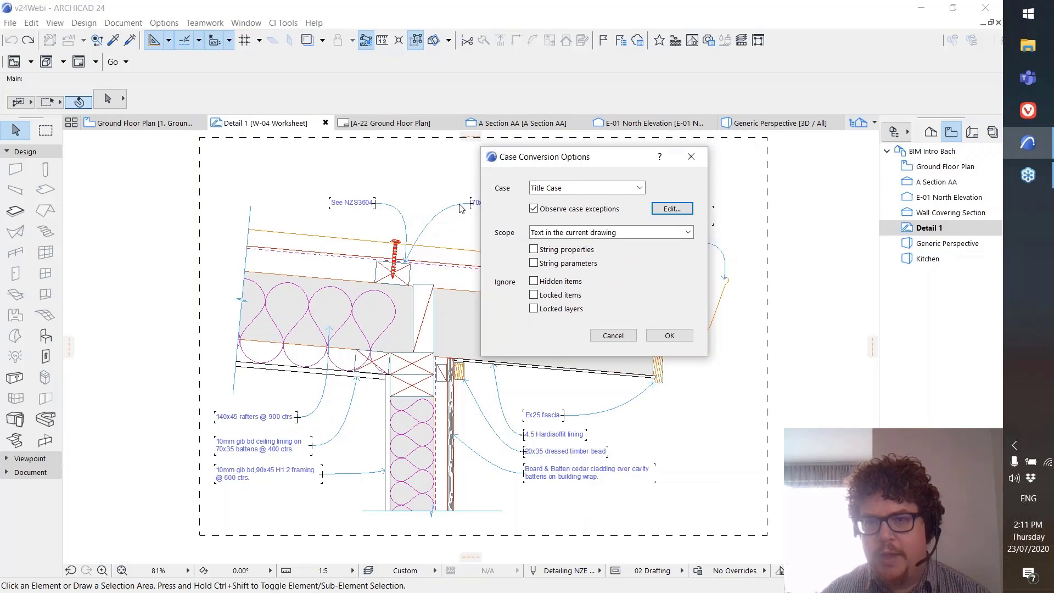
left_click(668, 211)
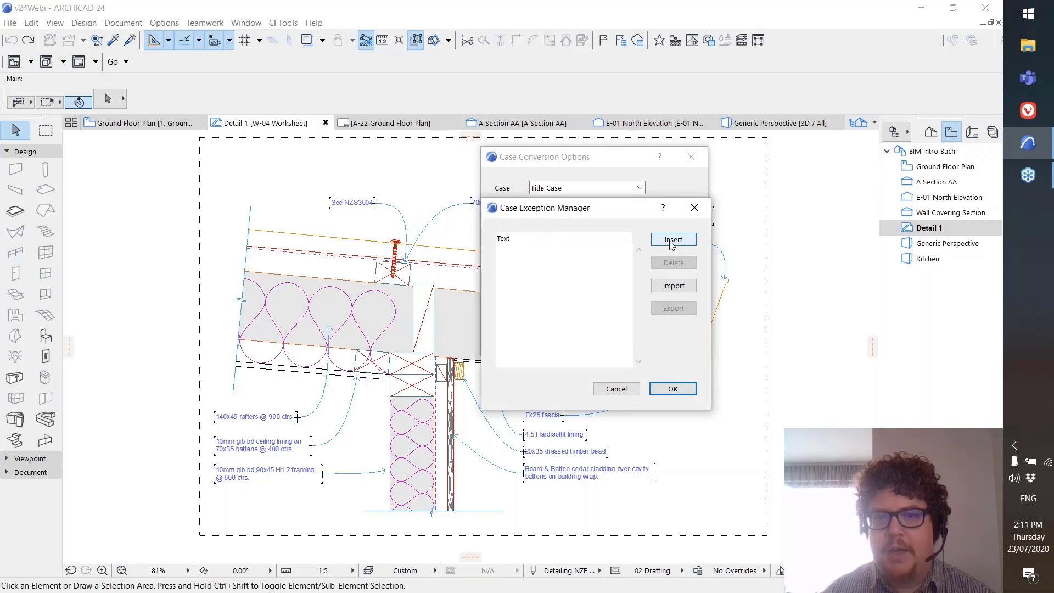
left_click(673, 241)
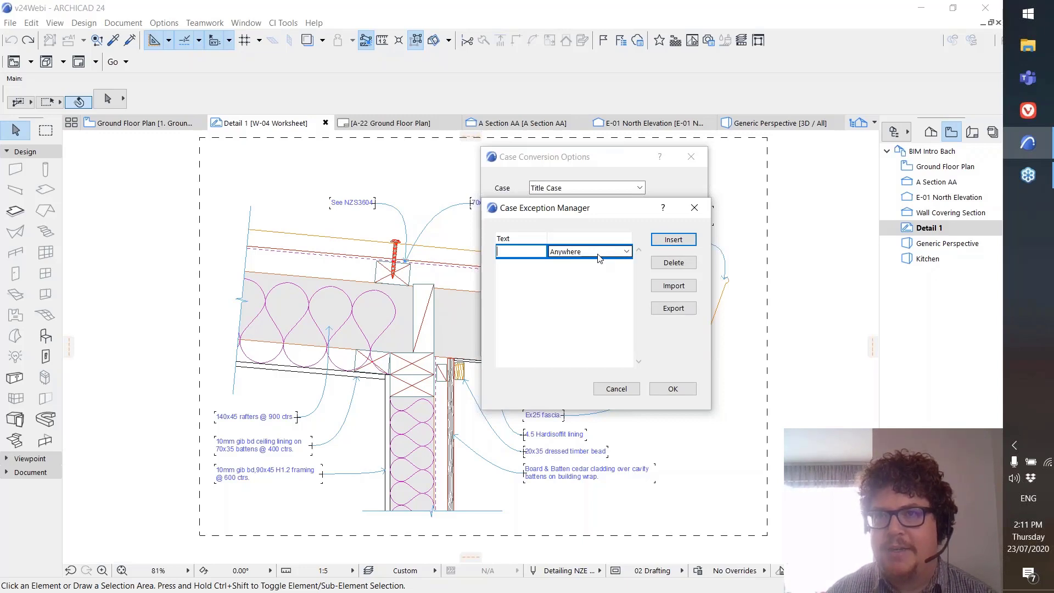
left_click(599, 256)
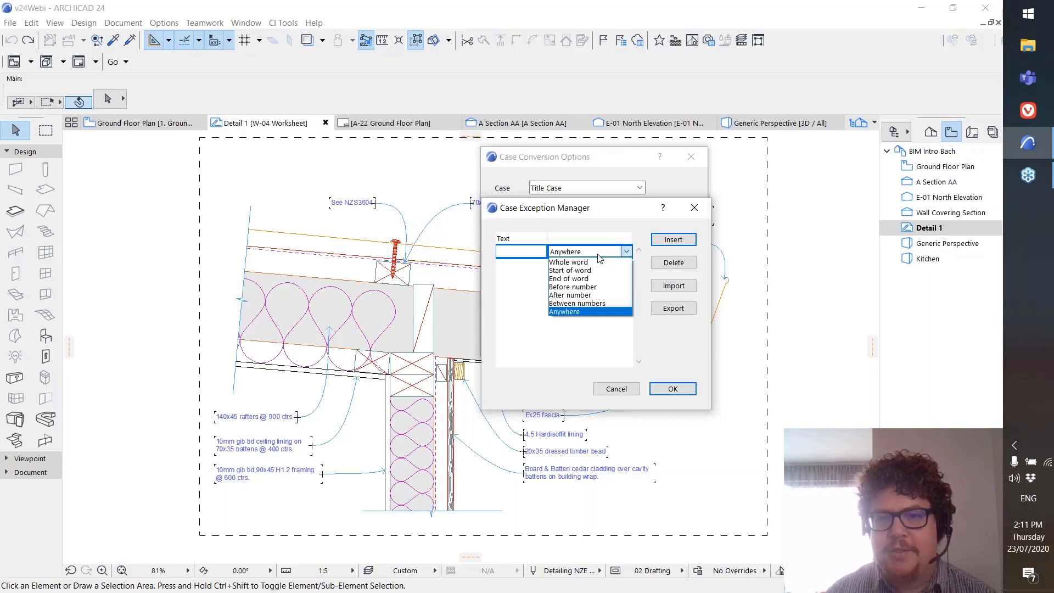
left_click(582, 288)
left_click(530, 253)
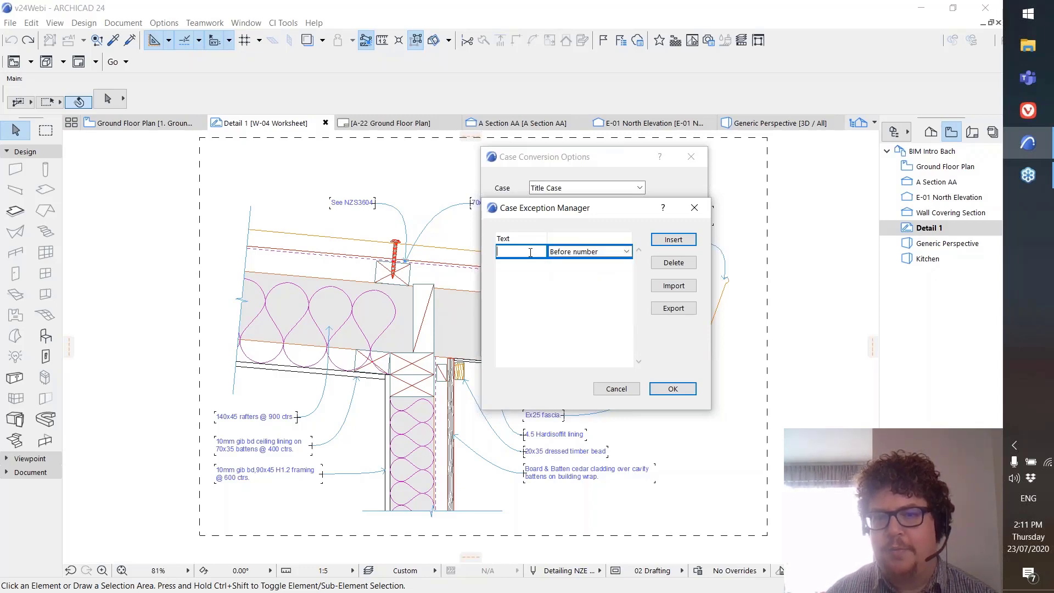
type("NZS")
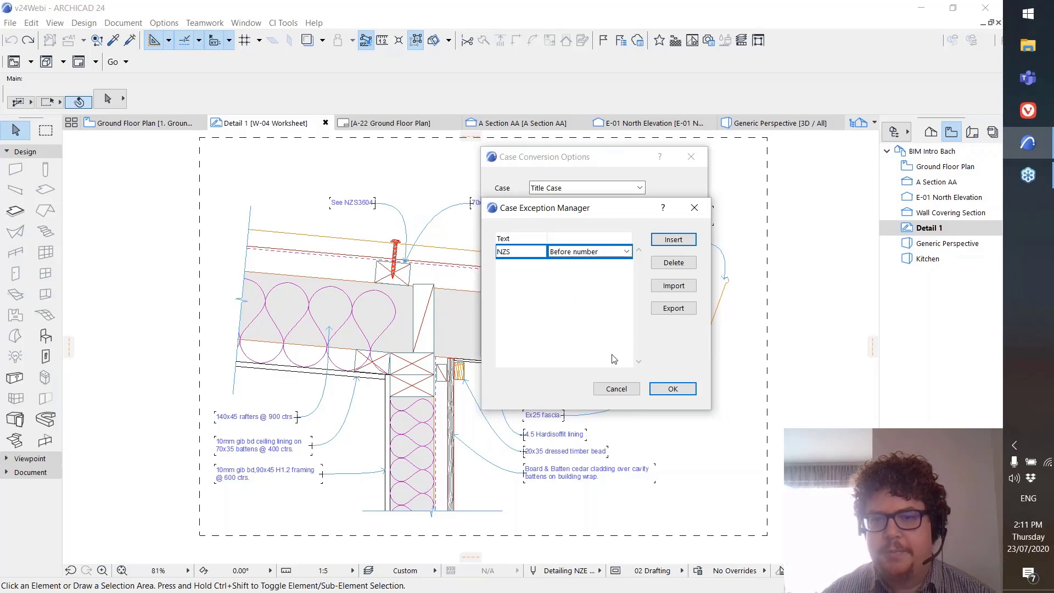
left_click(659, 383)
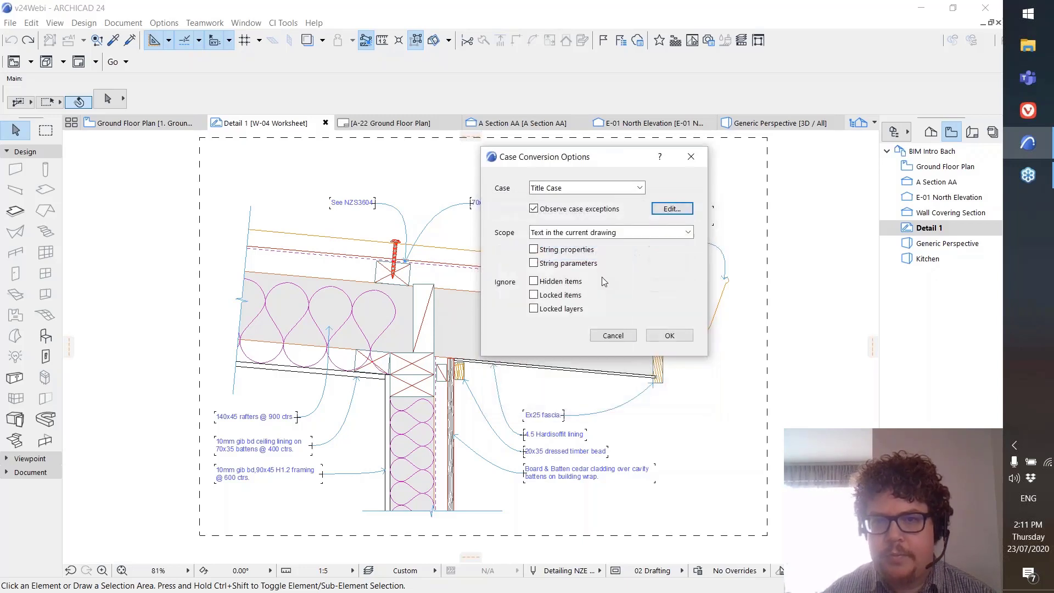
- Convert the text in the current drawing to lower case with case exceptions observed
left_click(615, 188)
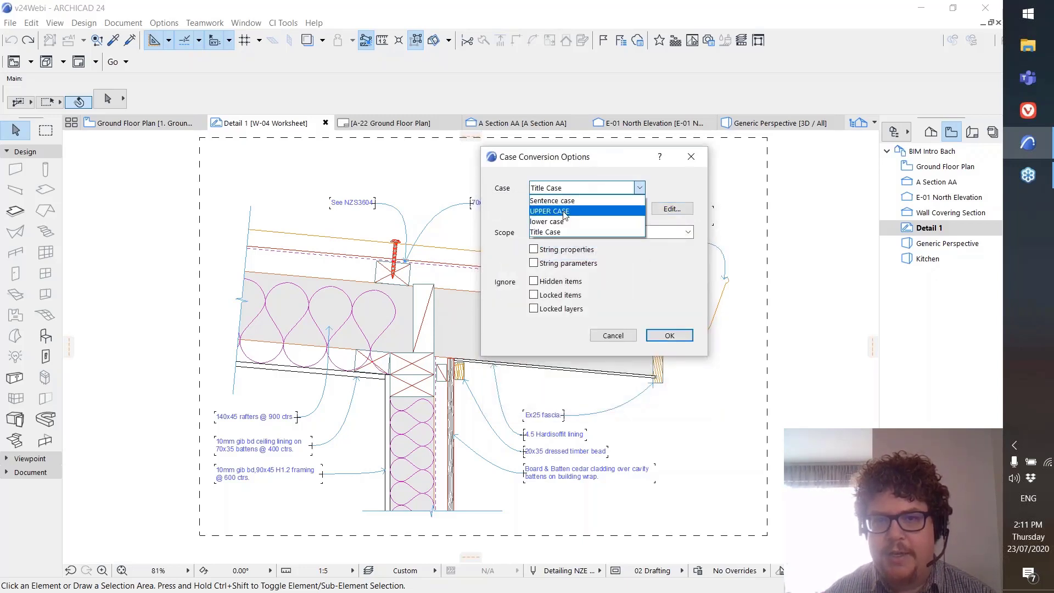
left_click(557, 221)
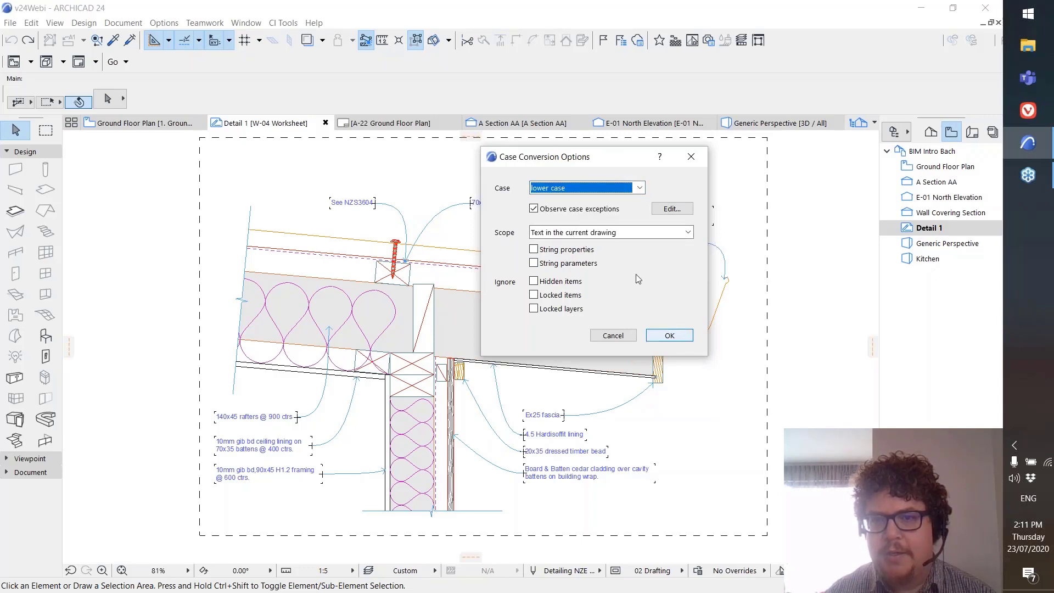
left_click(669, 335)
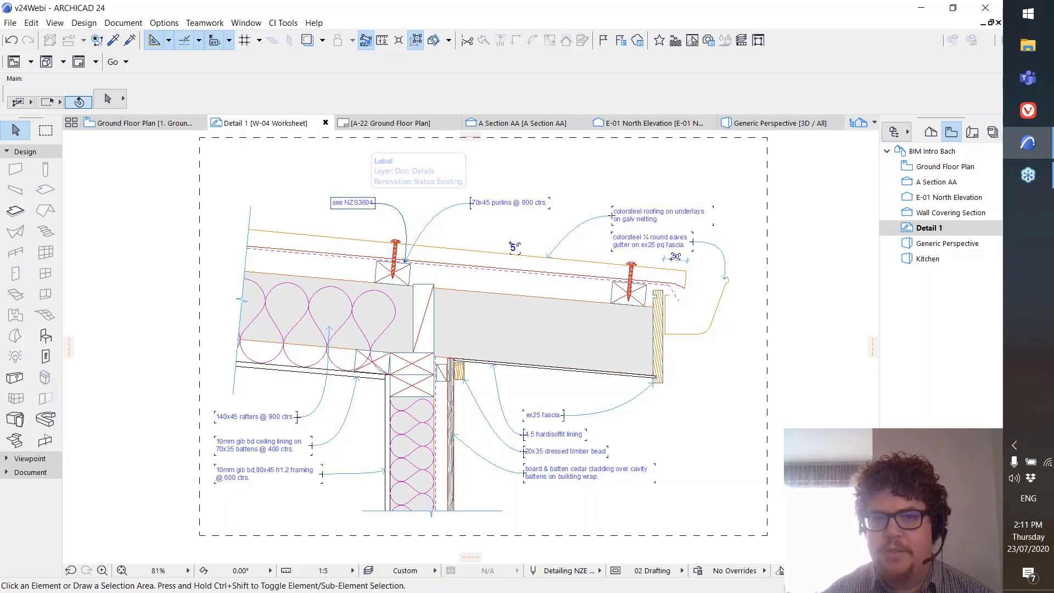
- Review the NZS case exception and its position options without changing anything, and check the NZS3604 label in the detail
left_click(283, 23)
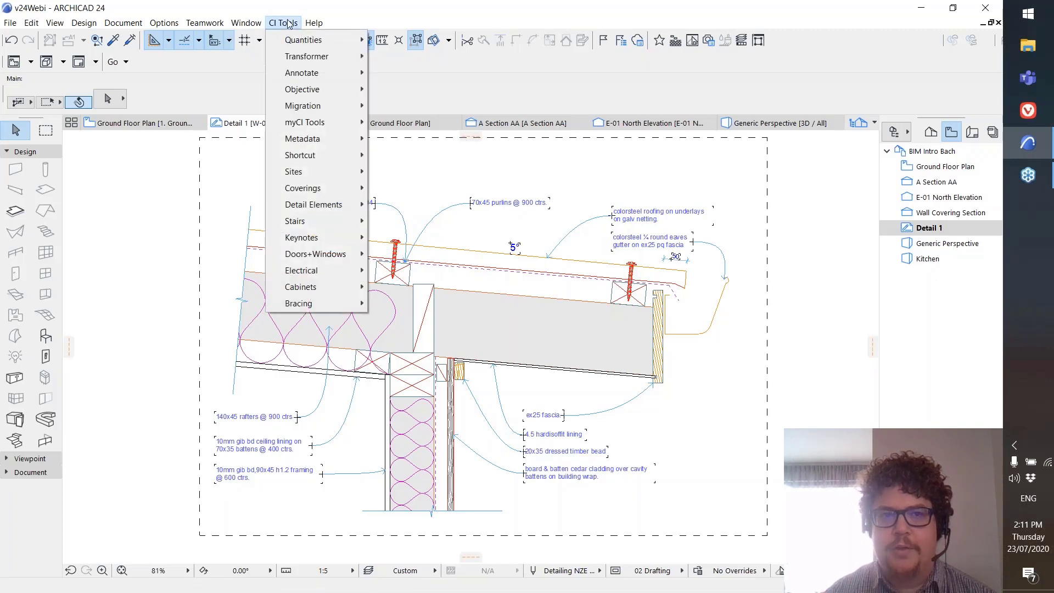
left_click(394, 72)
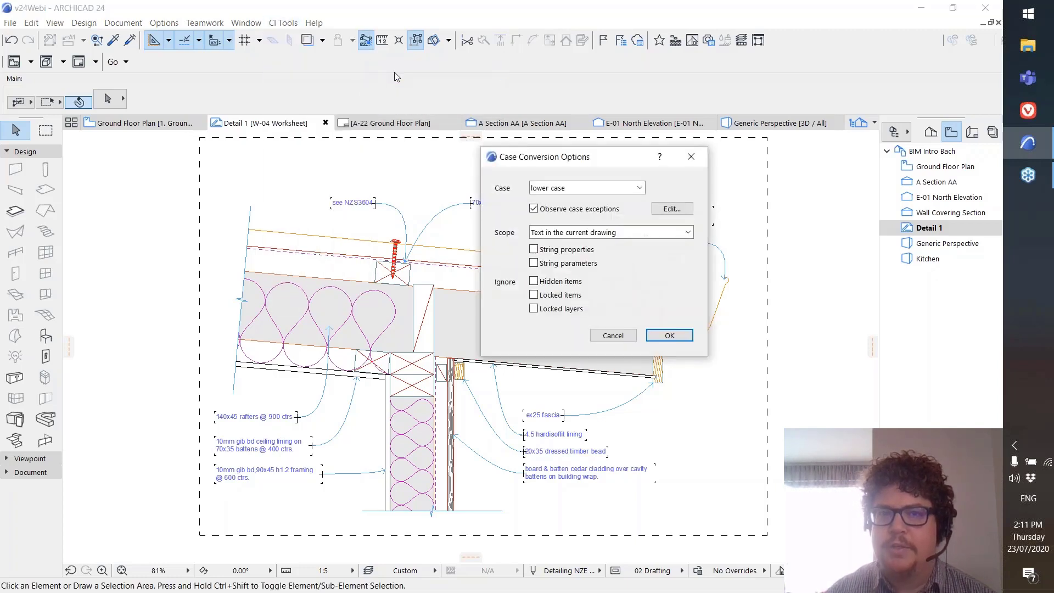
mouse_move(604, 159)
left_mouse_down()
mouse_move(413, 146)
mouse_move(338, 161)
left_mouse_up()
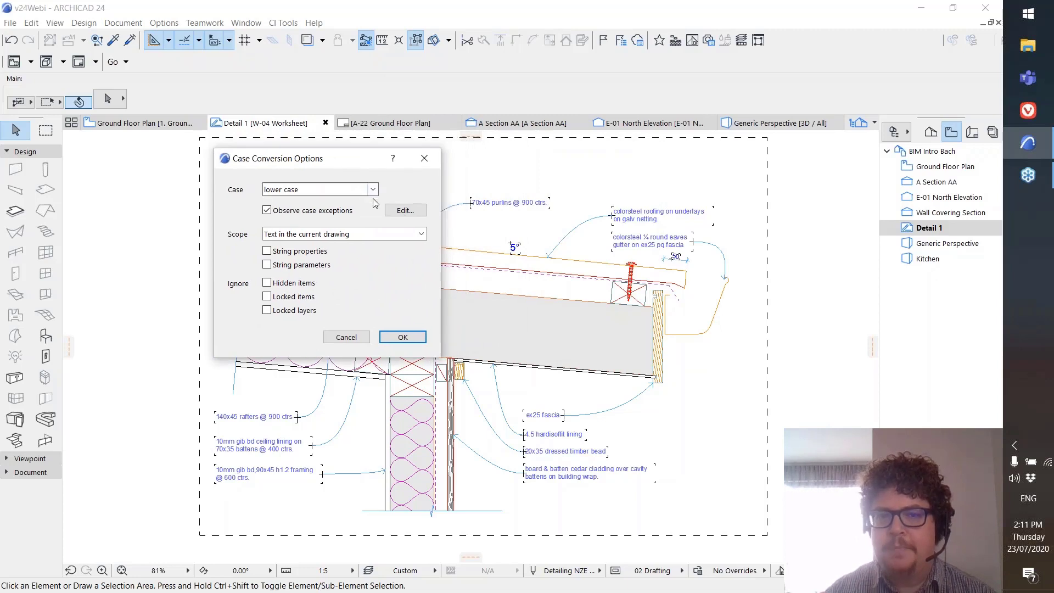
left_click(405, 210)
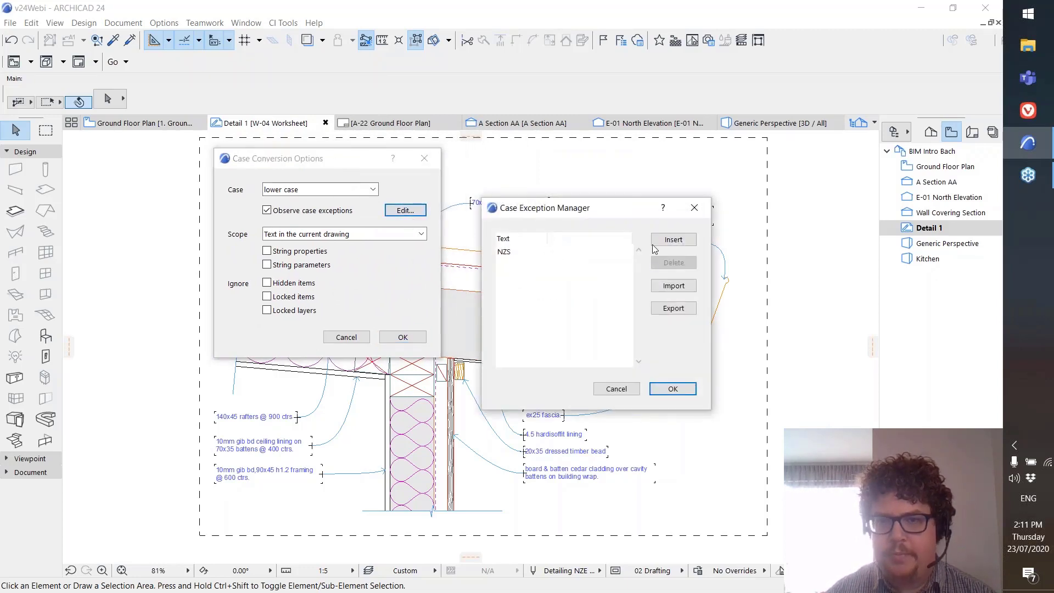
left_click(572, 253)
left_click(625, 253)
left_click(626, 252)
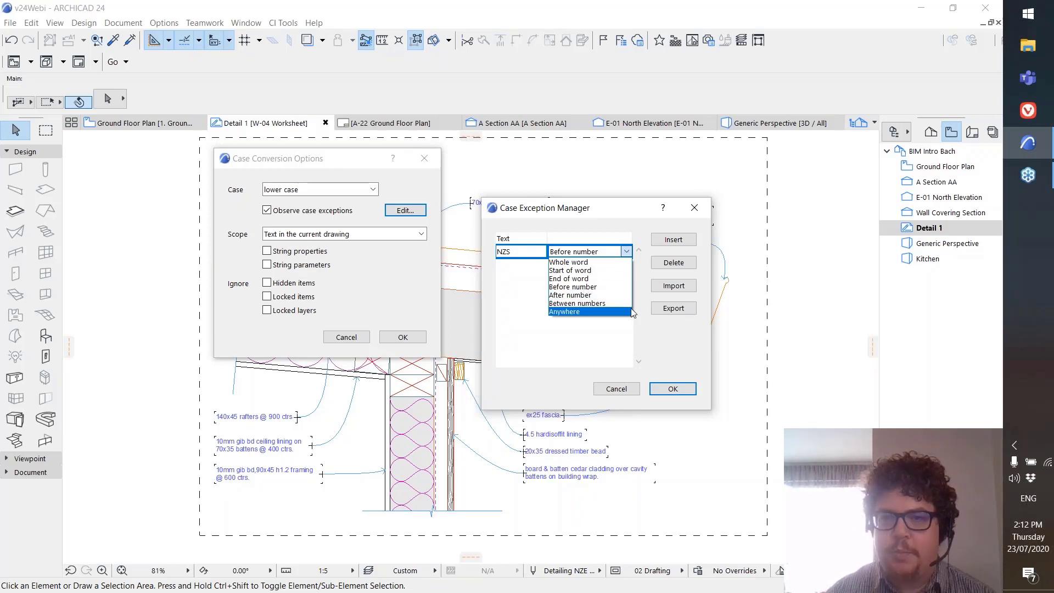
left_click(668, 343)
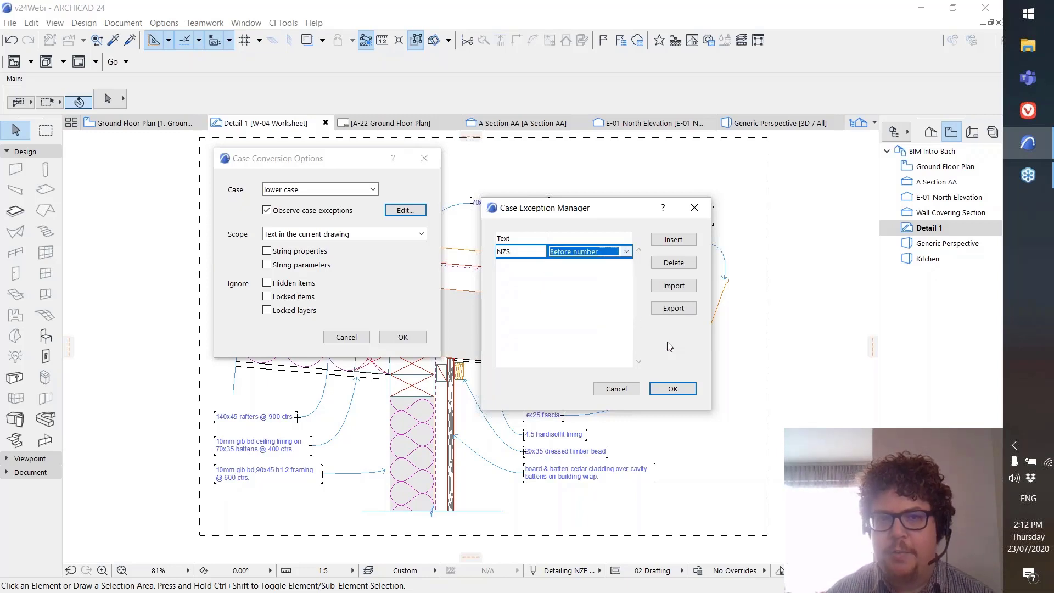
left_click(620, 387)
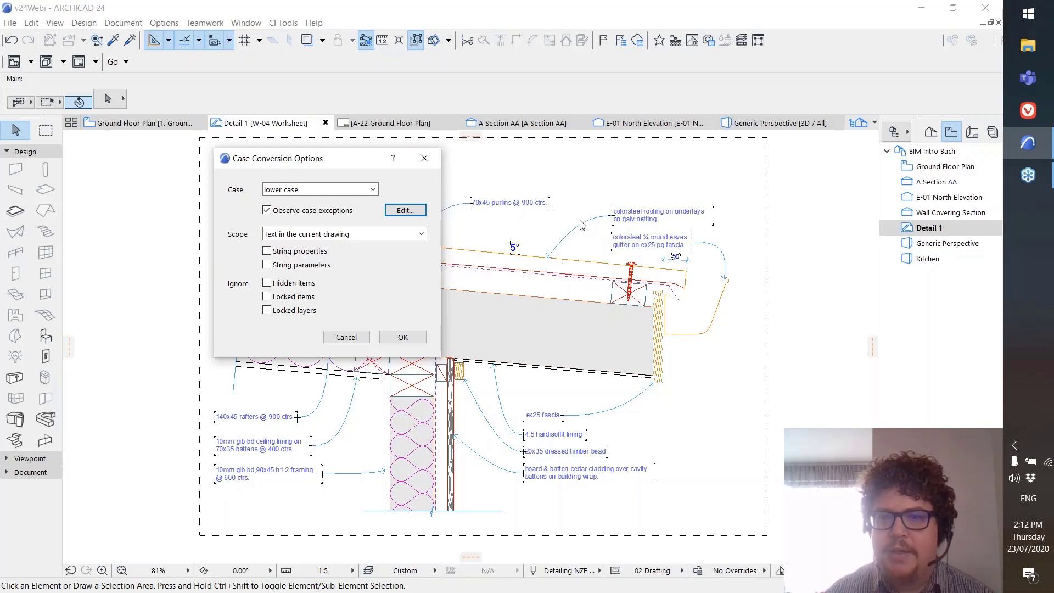
left_click(347, 336)
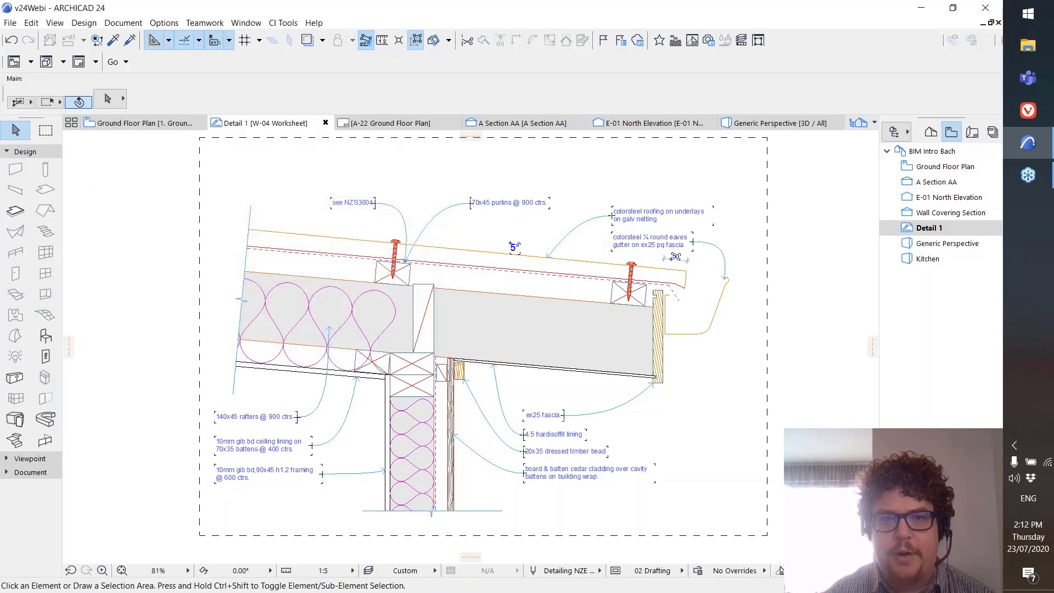
left_click(365, 206)
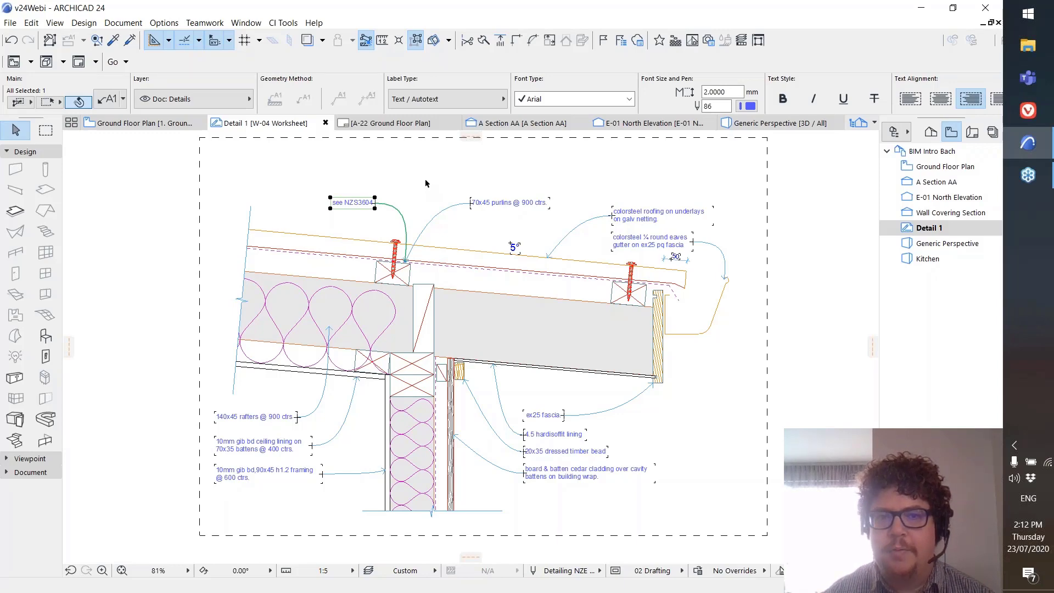
- Open the Ground Floor Plan and examine the HDMI outlet label reading To Living Room Tv beside the staircase
left_click(159, 125)
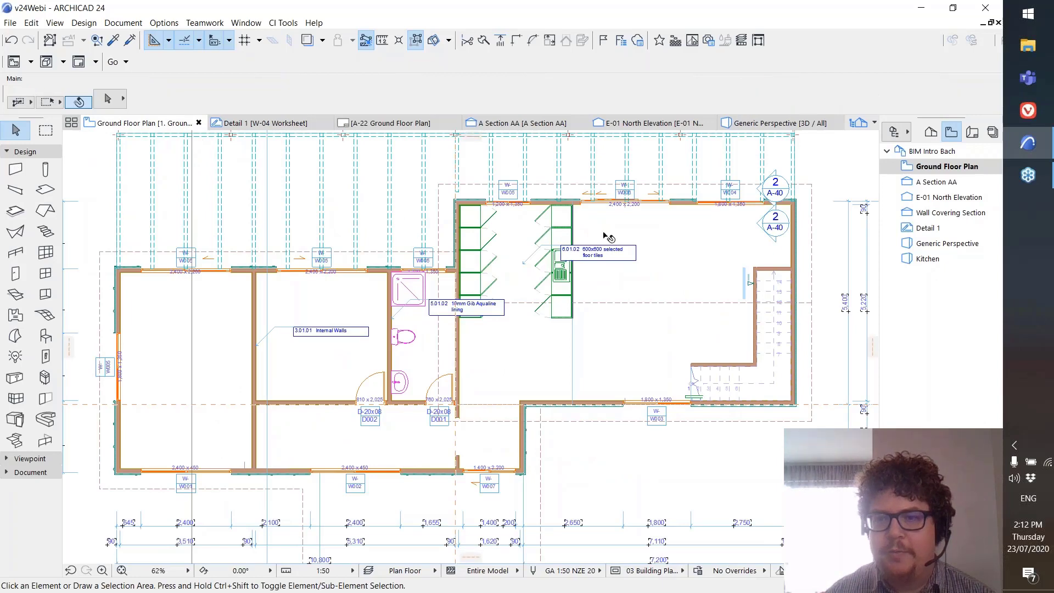
scroll(751, 284, "up", 4)
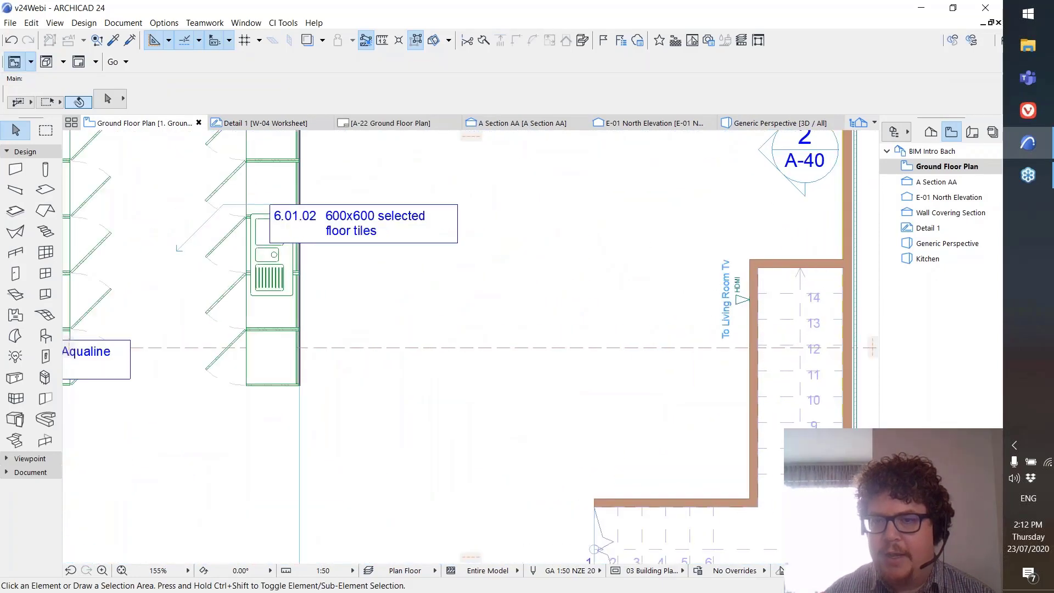
middle_click_drag(748, 306, 647, 320)
scroll(647, 320, "up", 2)
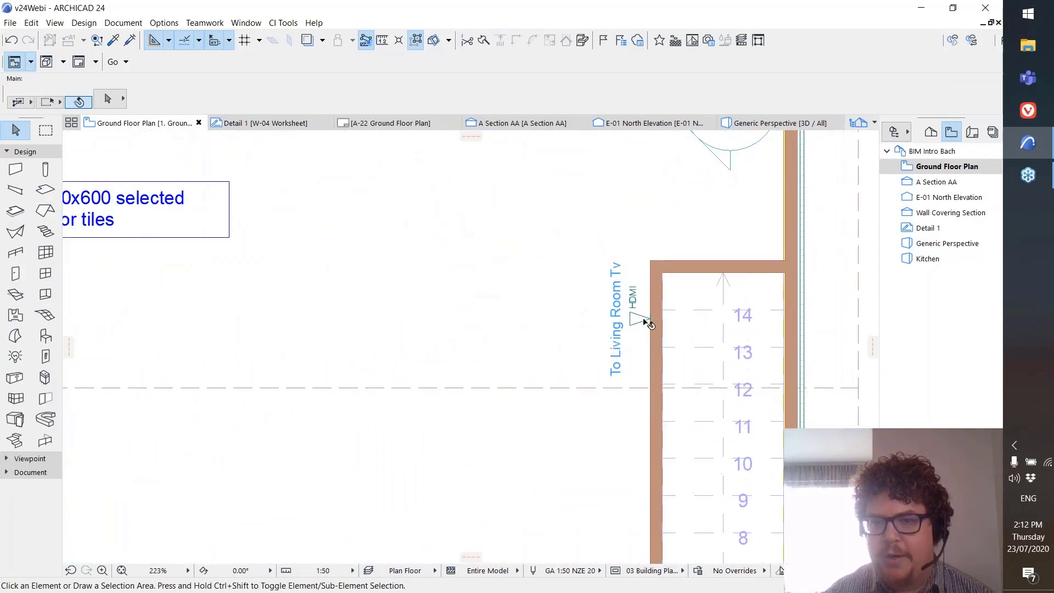
- Select the HDMI outlet beside the staircase and convert the current drawing's text to lower case, observing case exceptions but excluding string properties and parameters
left_click(649, 320)
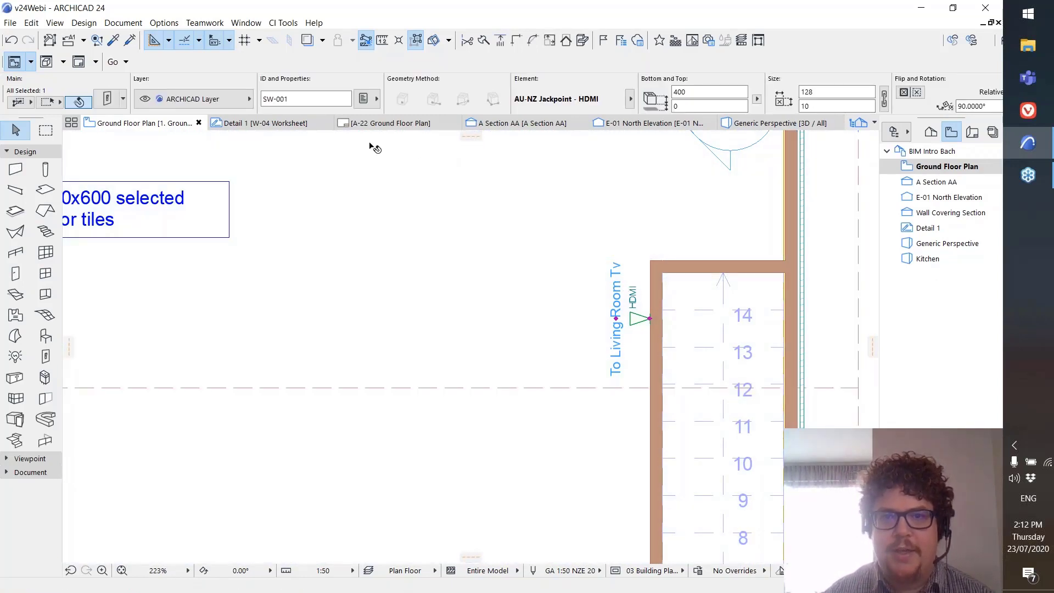
left_click(278, 24)
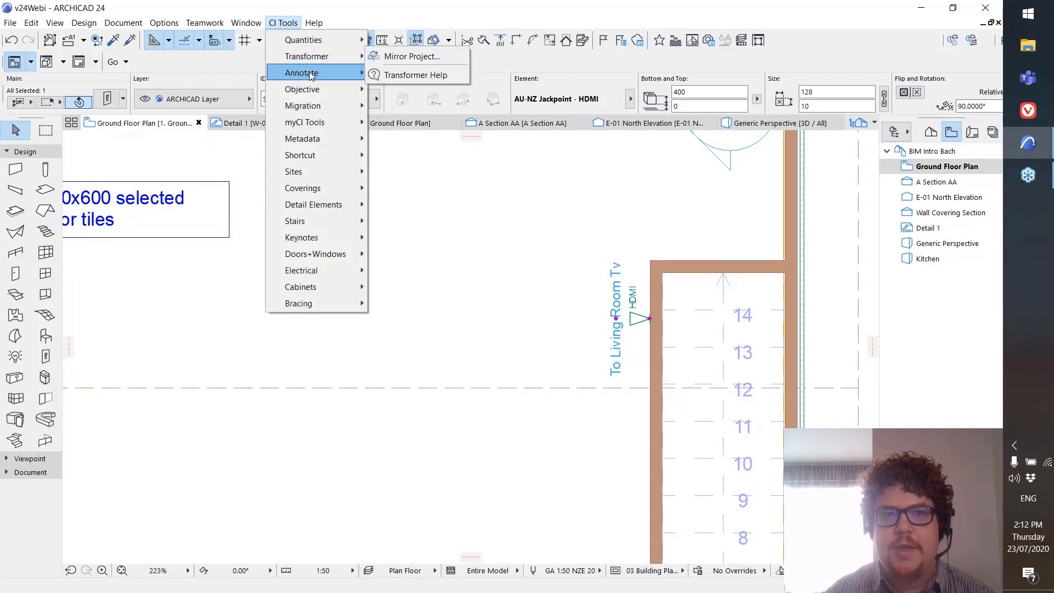
mouse_move(306, 73)
left_click(410, 73)
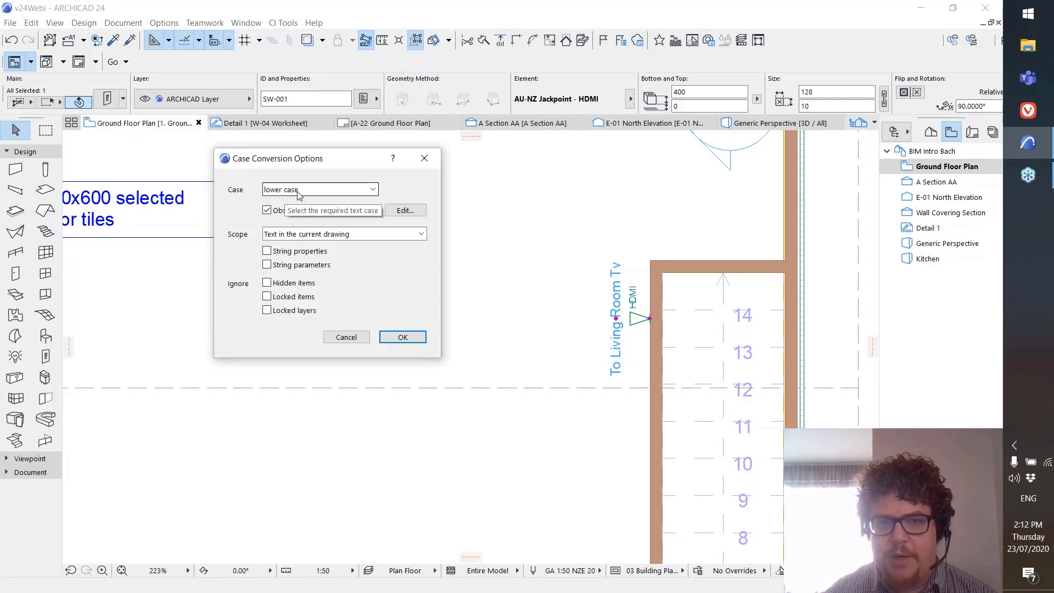
left_click(403, 337)
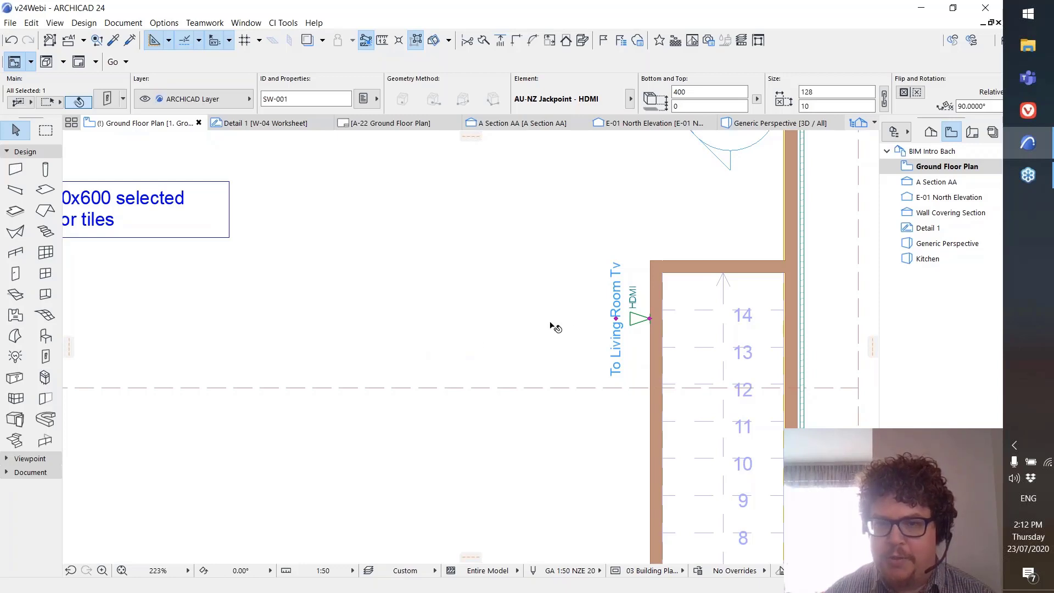
- Convert the current drawing's text to UPPER CASE with case exceptions observed, including string properties and displayed string parameters
left_click(282, 23)
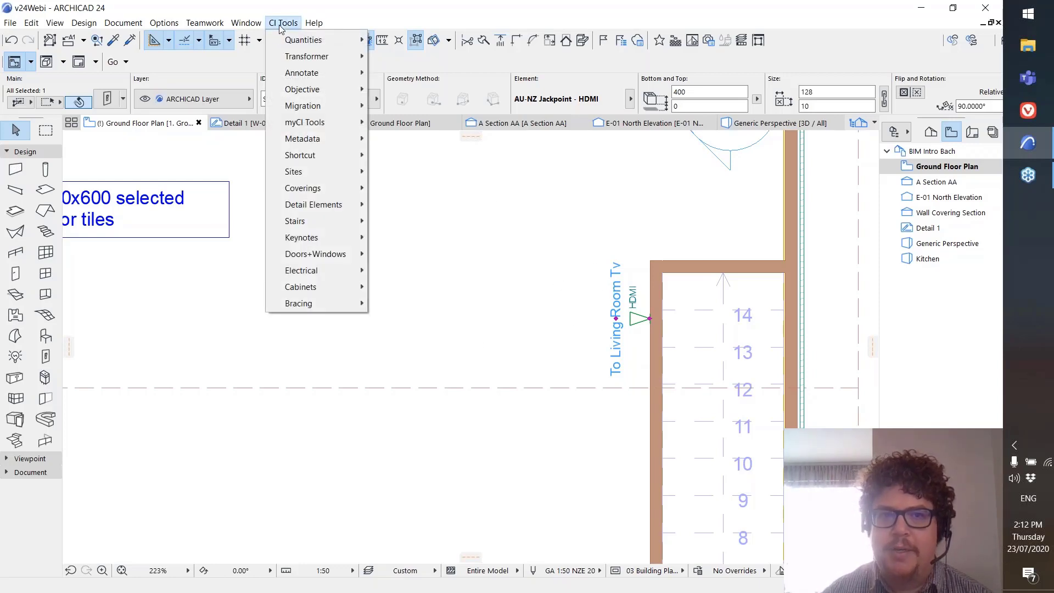
mouse_move(324, 73)
left_click(397, 72)
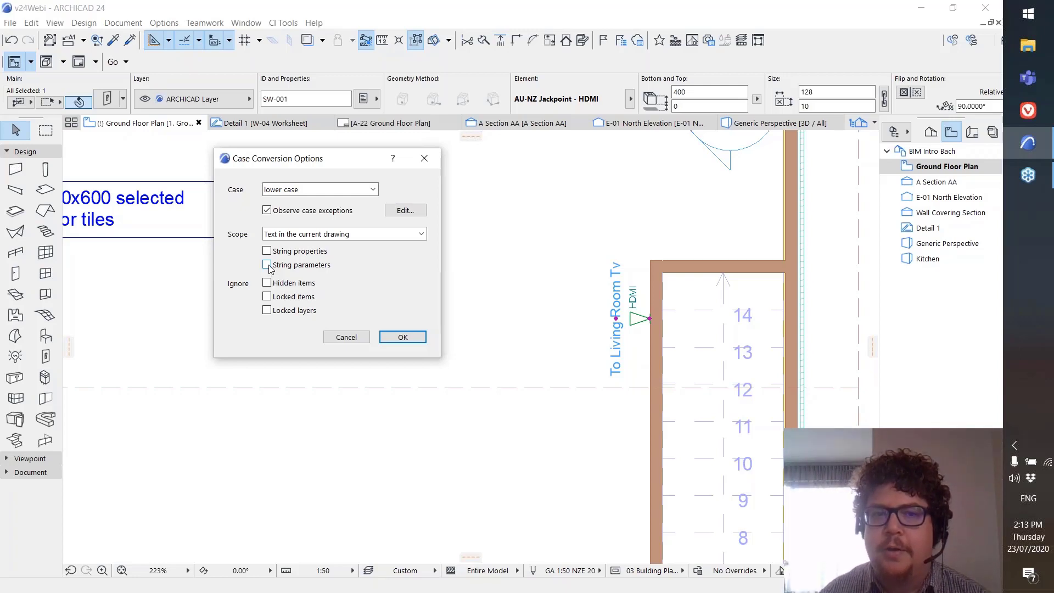
left_click(267, 264)
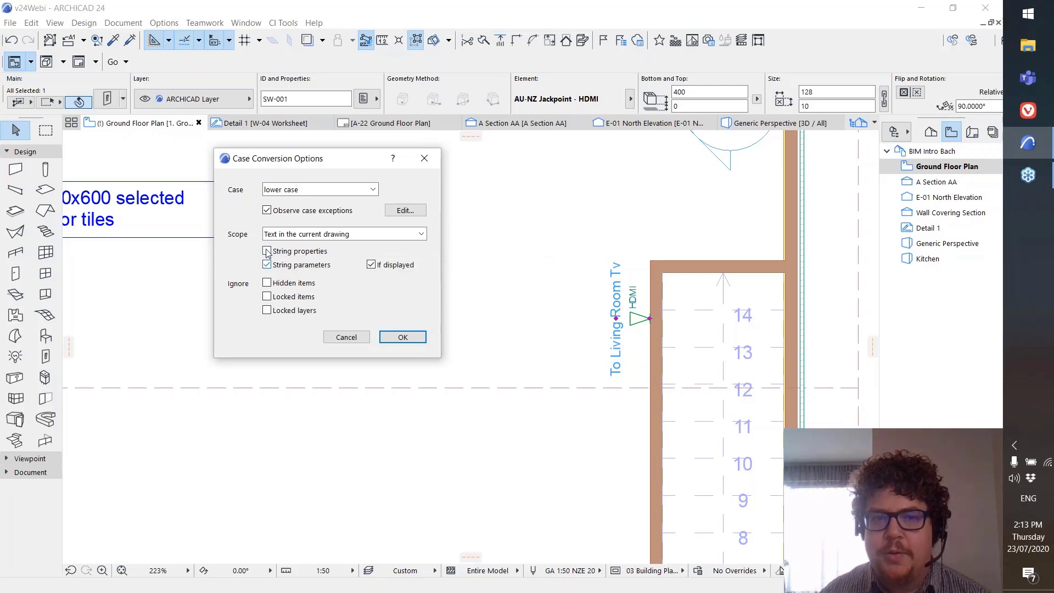
left_click(267, 251)
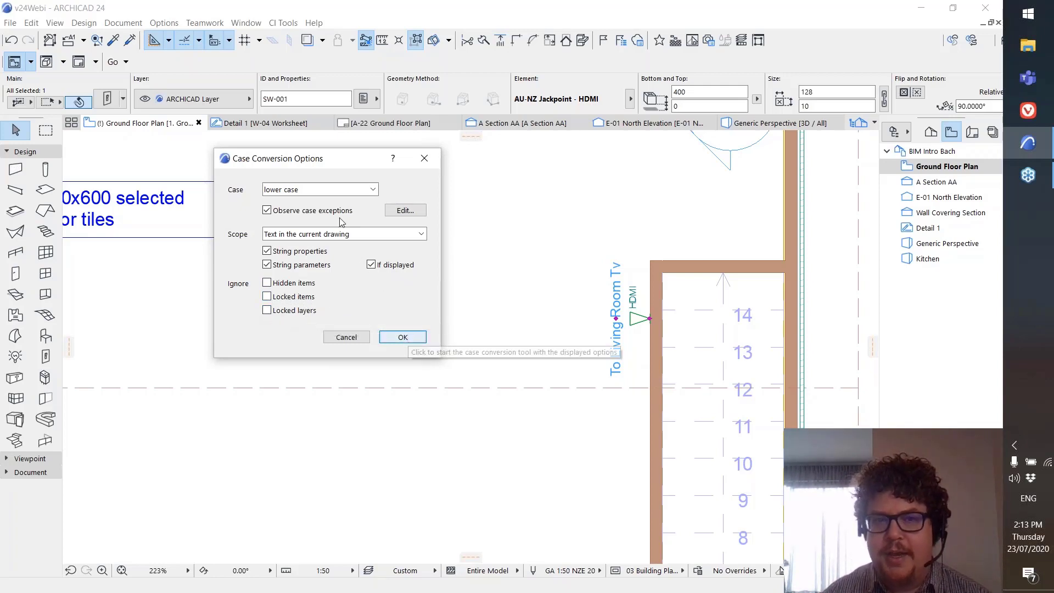
left_click(329, 189)
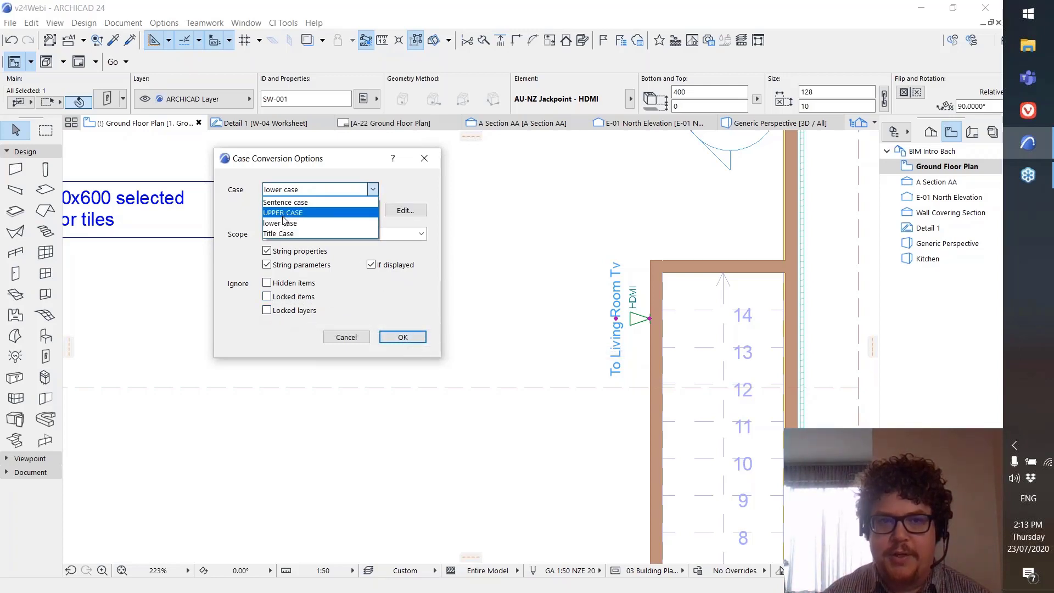
left_click(283, 213)
left_click(409, 336)
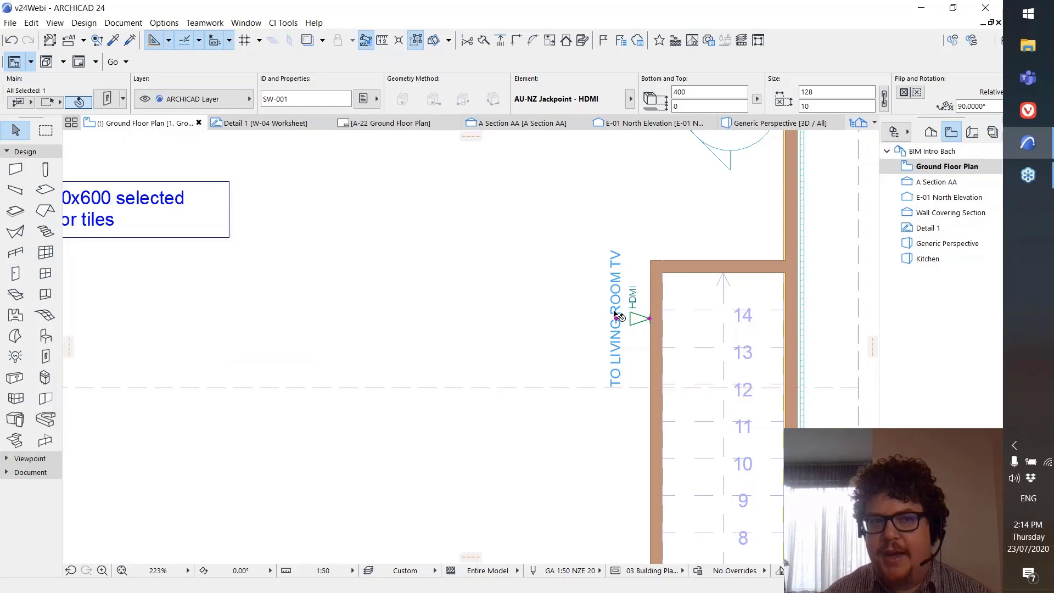
- Examine the HDMI outlet label and the surrounding ground floor plan, and look over the commands of the Objective add-on
scroll(564, 318, "down", 3)
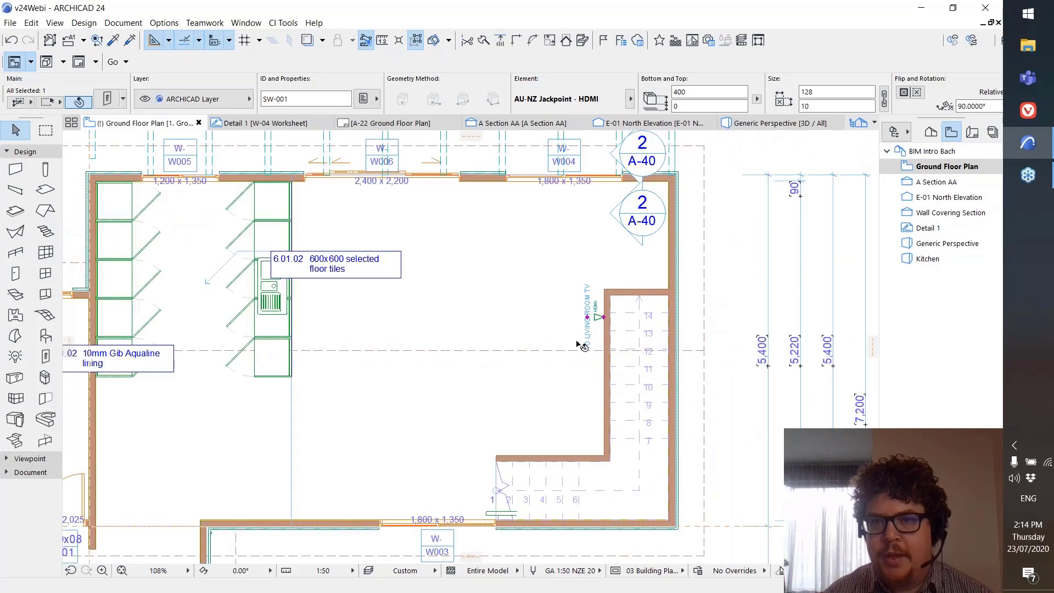
scroll(438, 302, "down", 1)
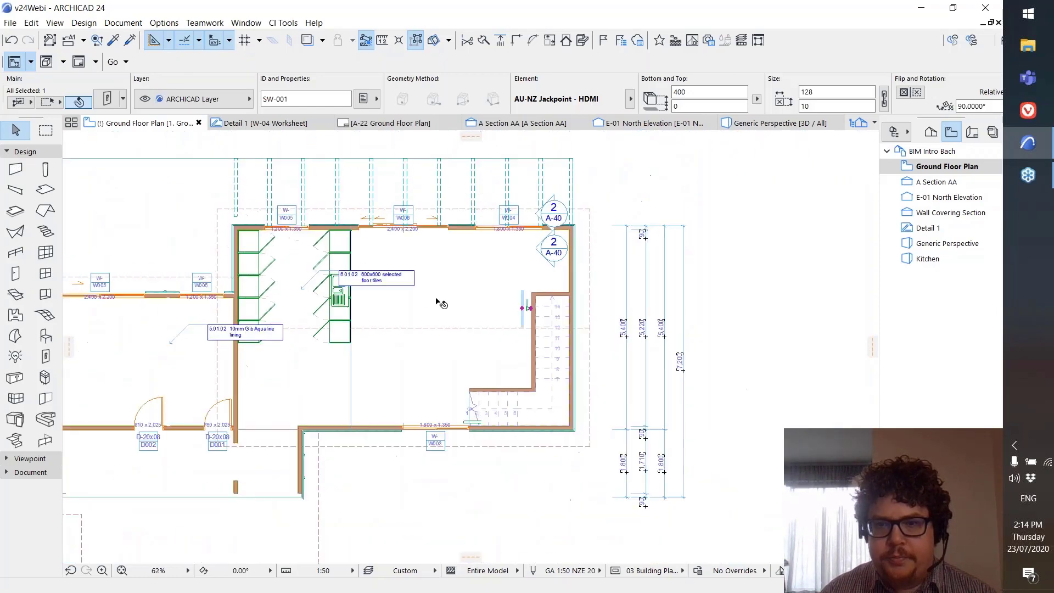
scroll(472, 319, "up", 2)
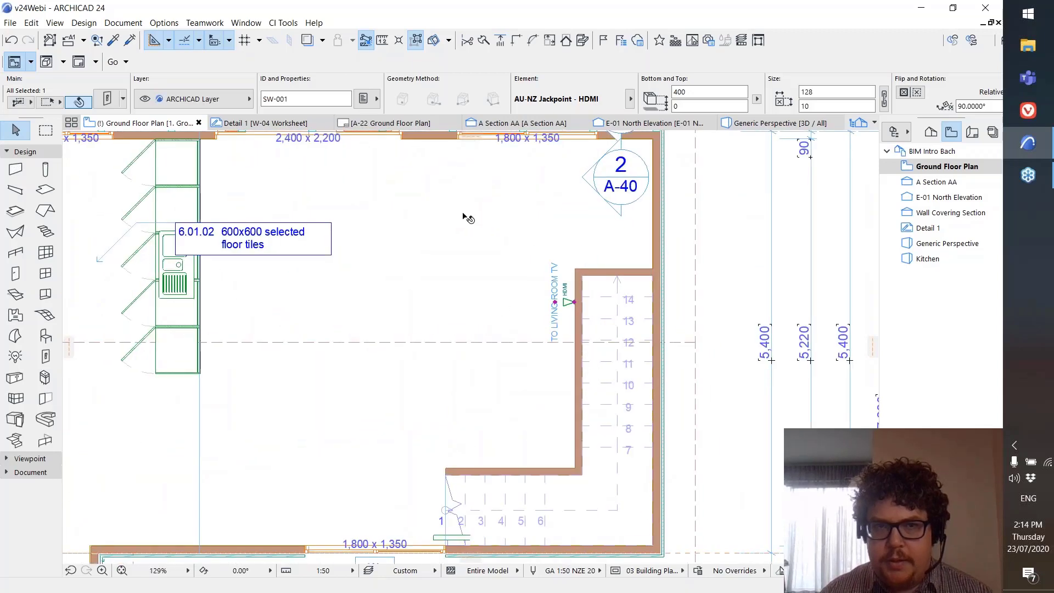
left_click(283, 23)
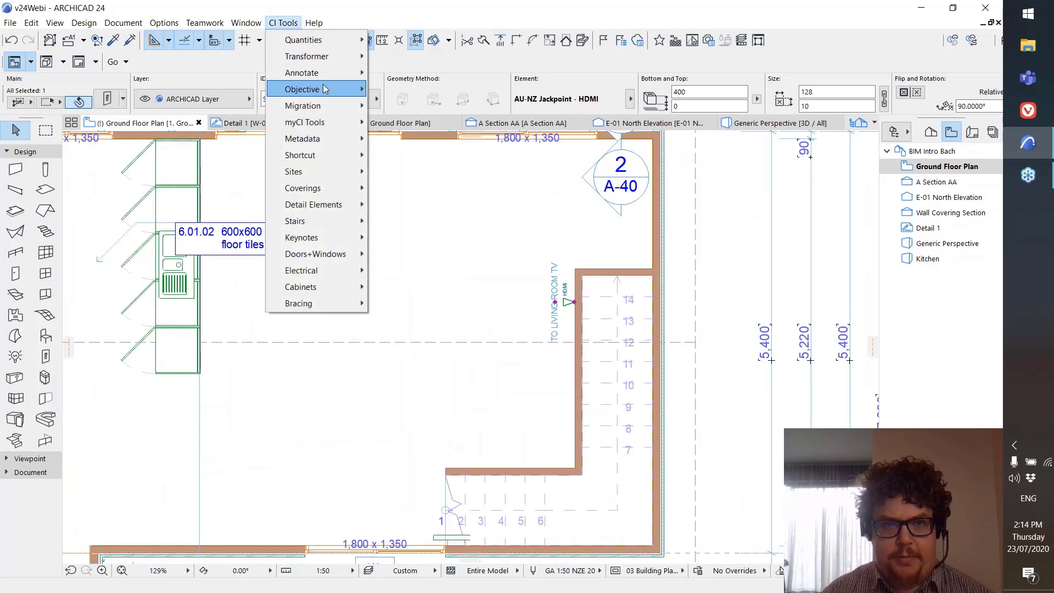
mouse_move(325, 89)
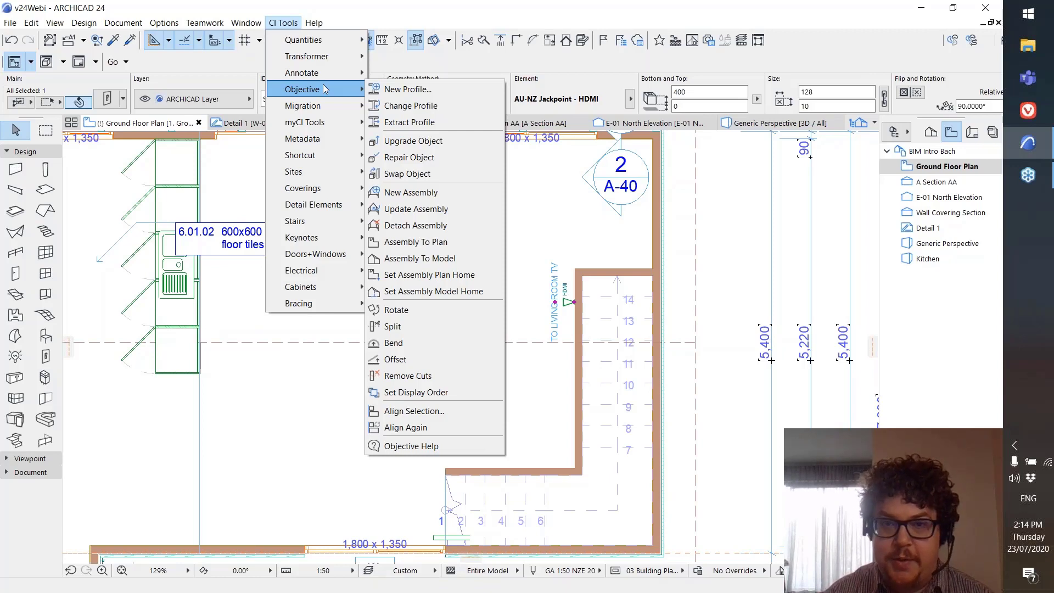
left_click(577, 16)
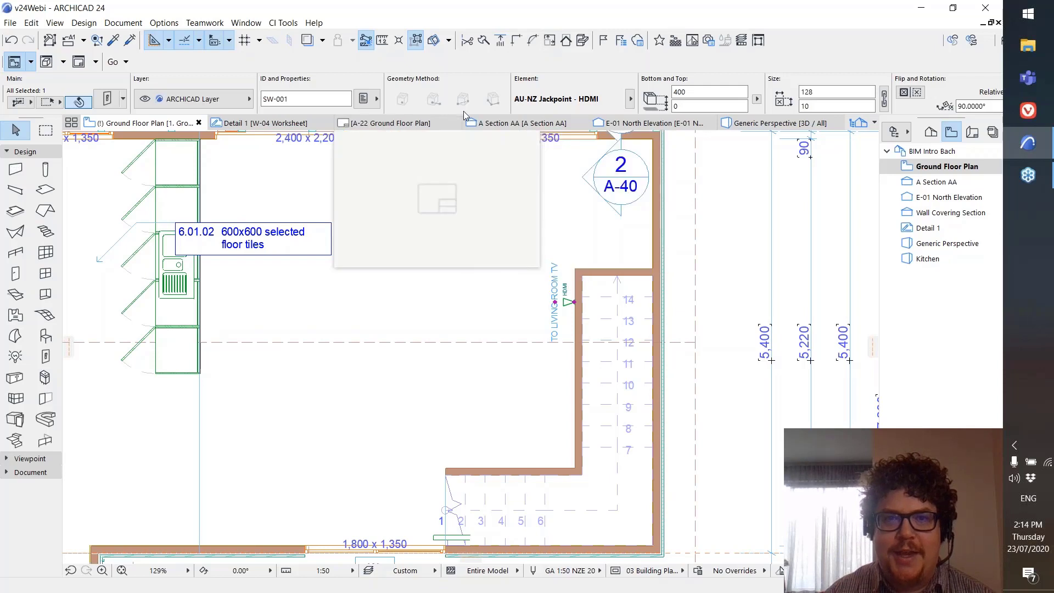
scroll(550, 316, "up", 4)
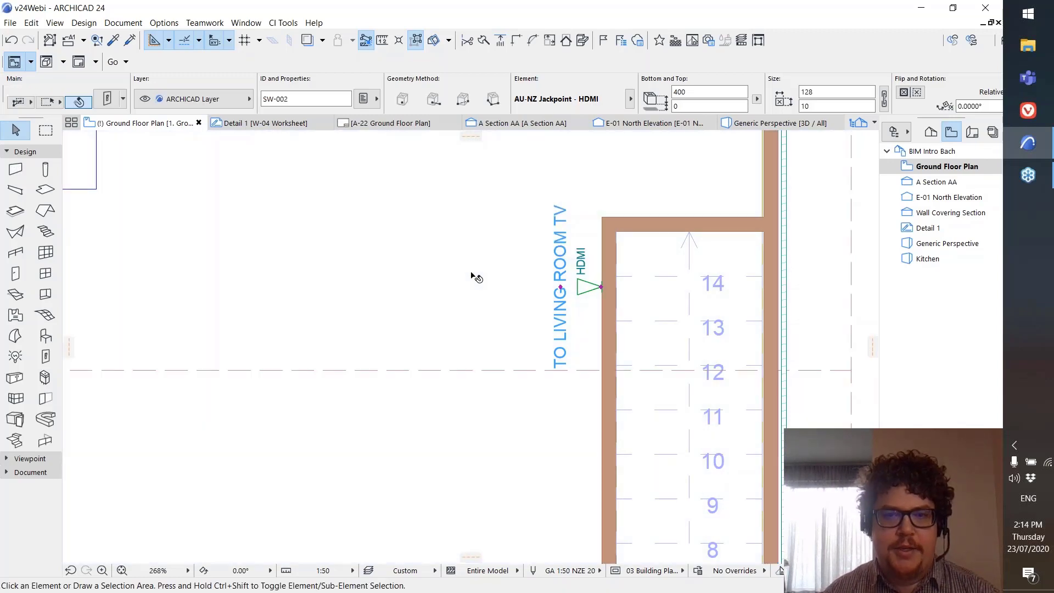
key("Escape")
scroll(489, 337, "down", 4)
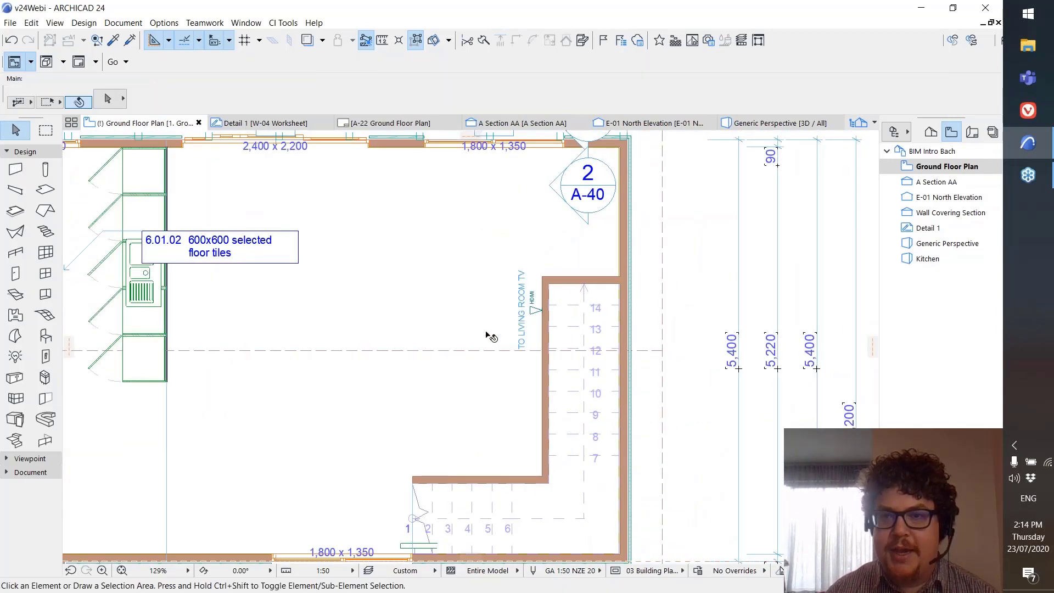
scroll(490, 337, "down", 6)
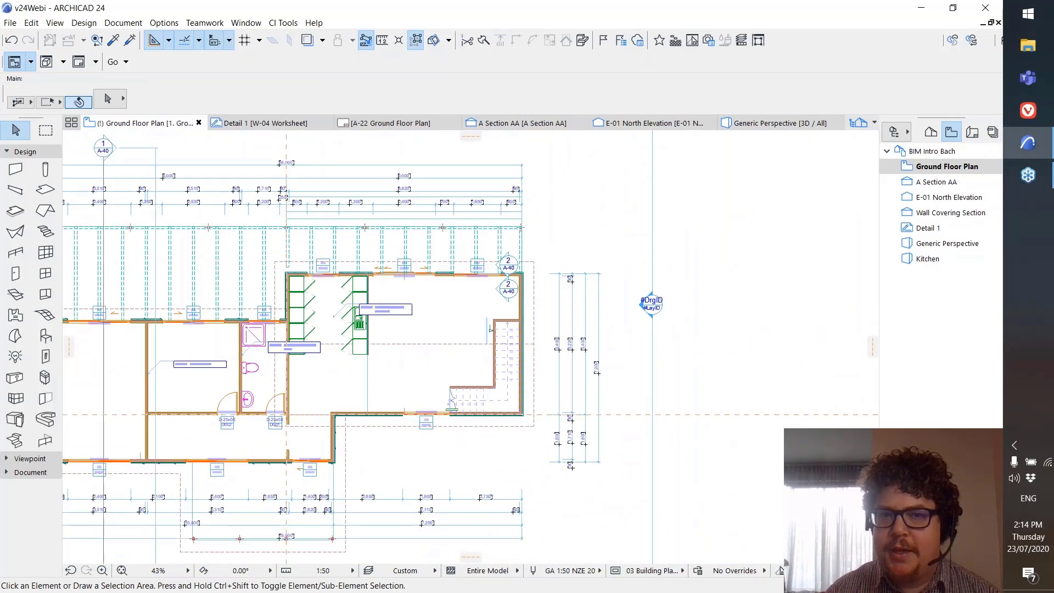
middle_click_drag(396, 352, 620, 346)
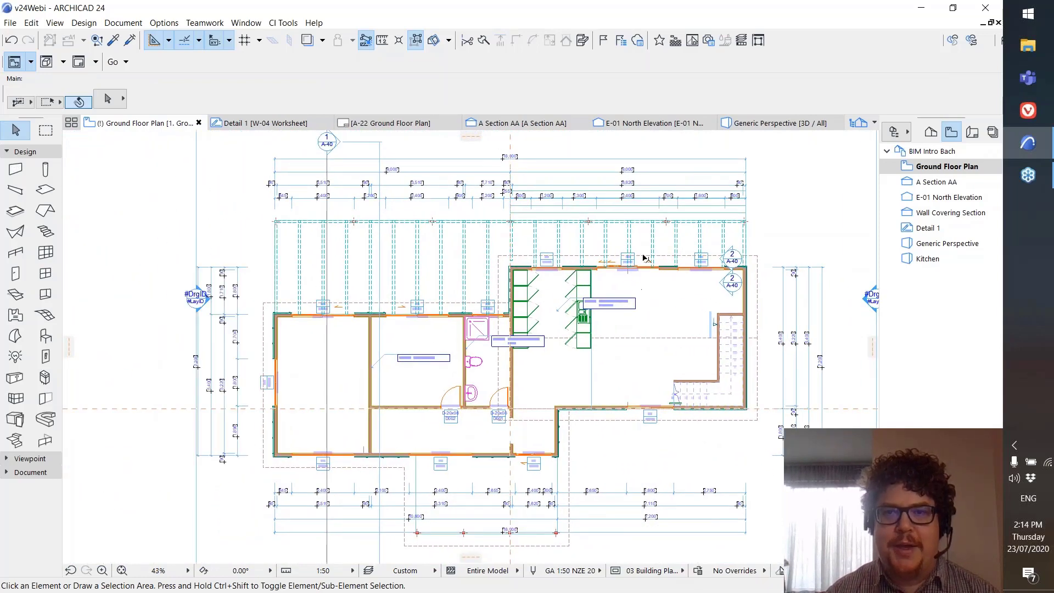
- In the Generic Perspective, select the short pergola beam at the inner house corner, reveal it in the floor plan with Shortcut, and clear the selection
left_click(787, 128)
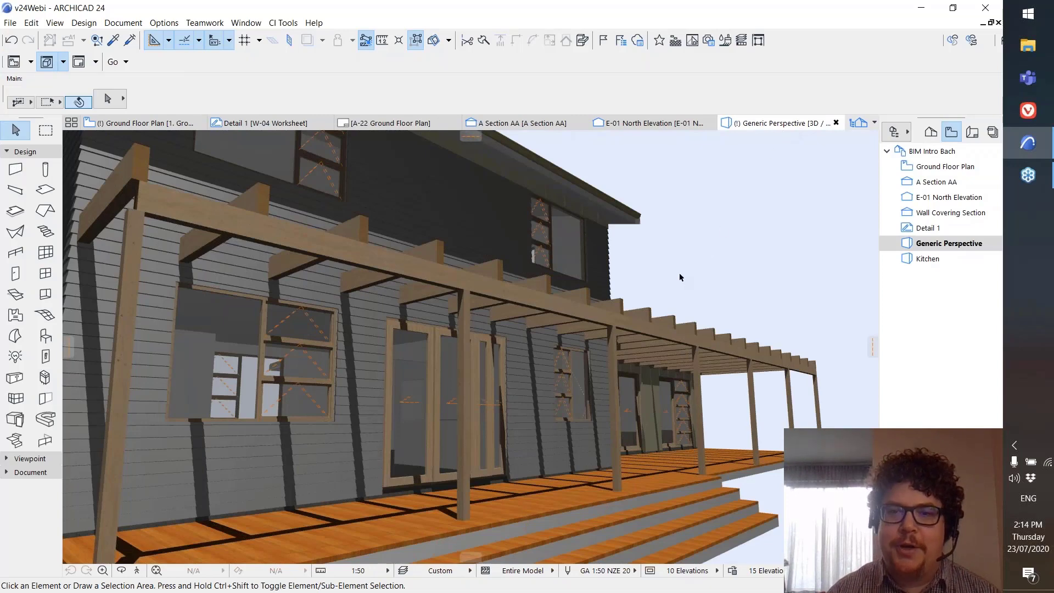
middle_click_drag(618, 303, 570, 397, "shift")
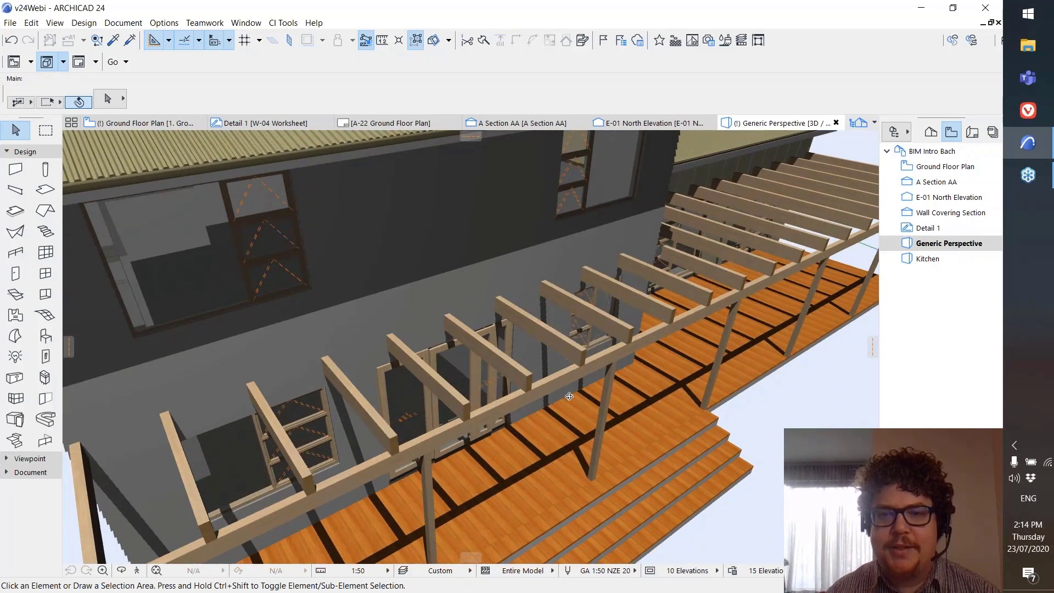
left_click(704, 273)
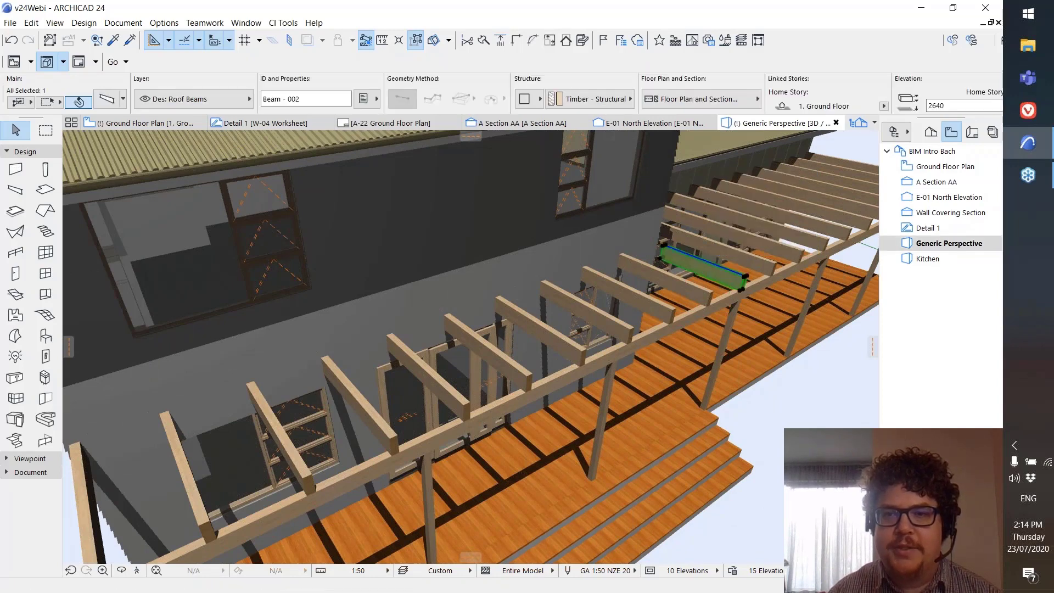
middle_click_drag(780, 198, 582, 334)
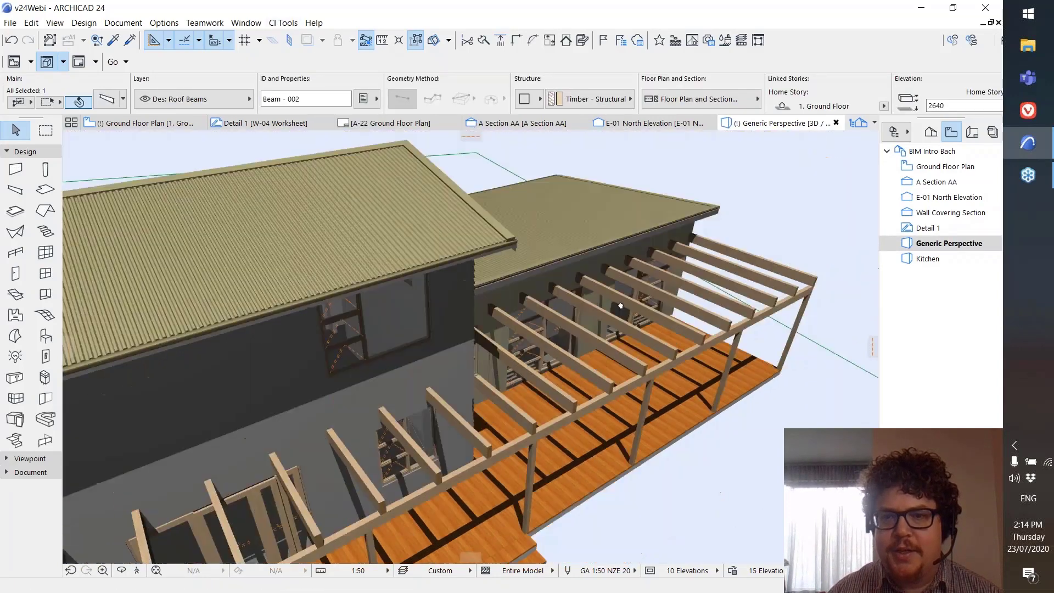
scroll(531, 432, "up", 2)
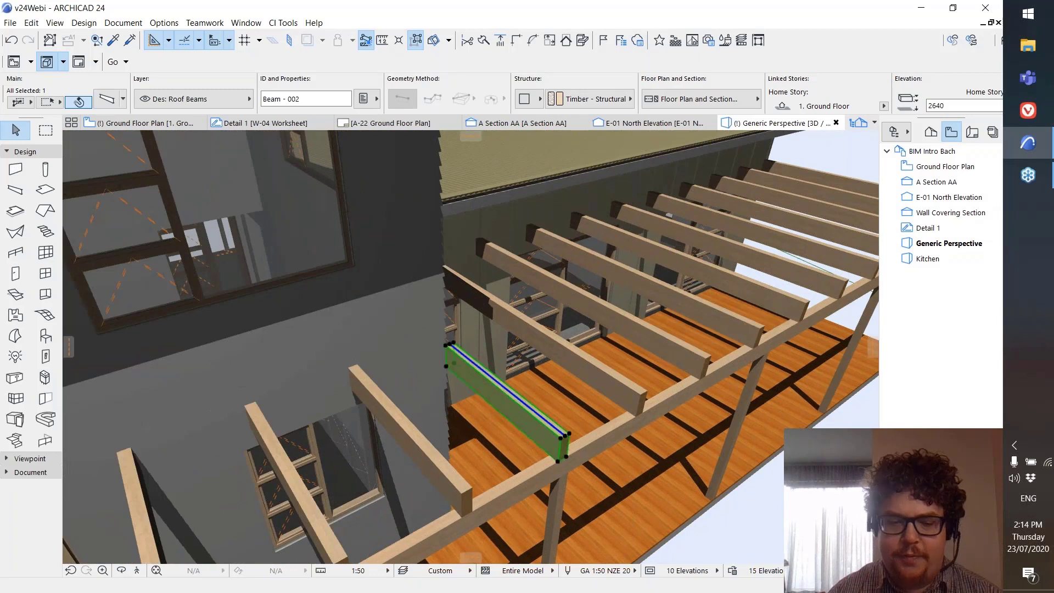
mouse_move(531, 432)
middle_mouse_down("shift")
mouse_move(654, 324)
mouse_move(522, 437)
middle_mouse_up("shift")
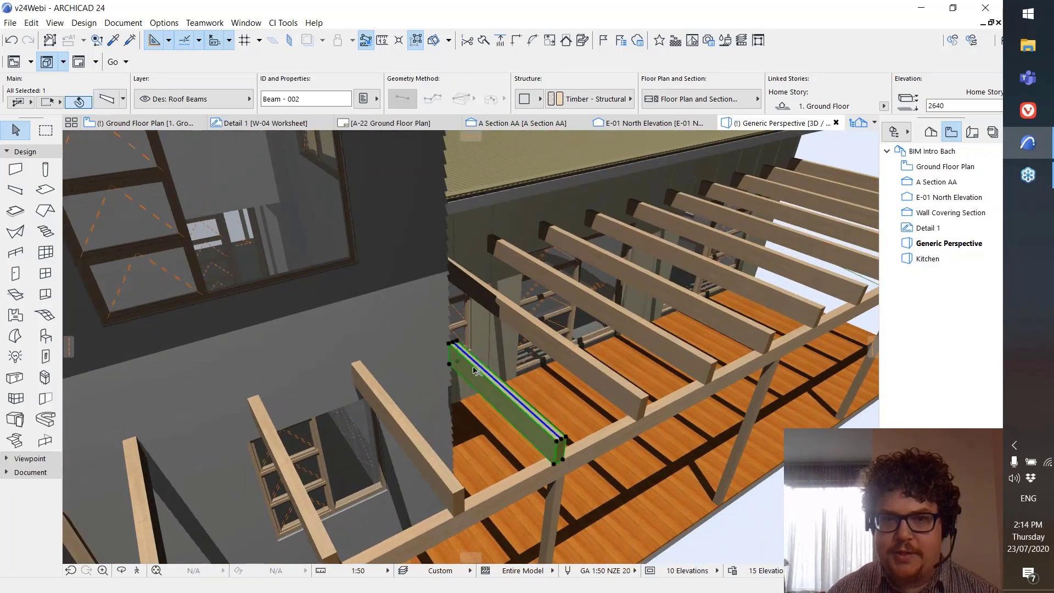
left_click(285, 23)
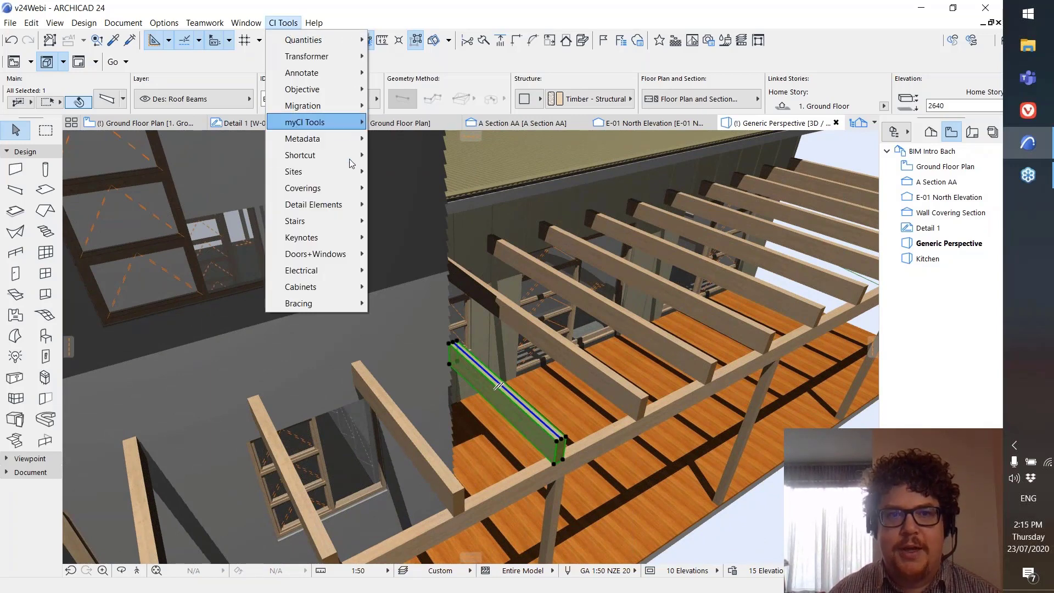
mouse_move(330, 155)
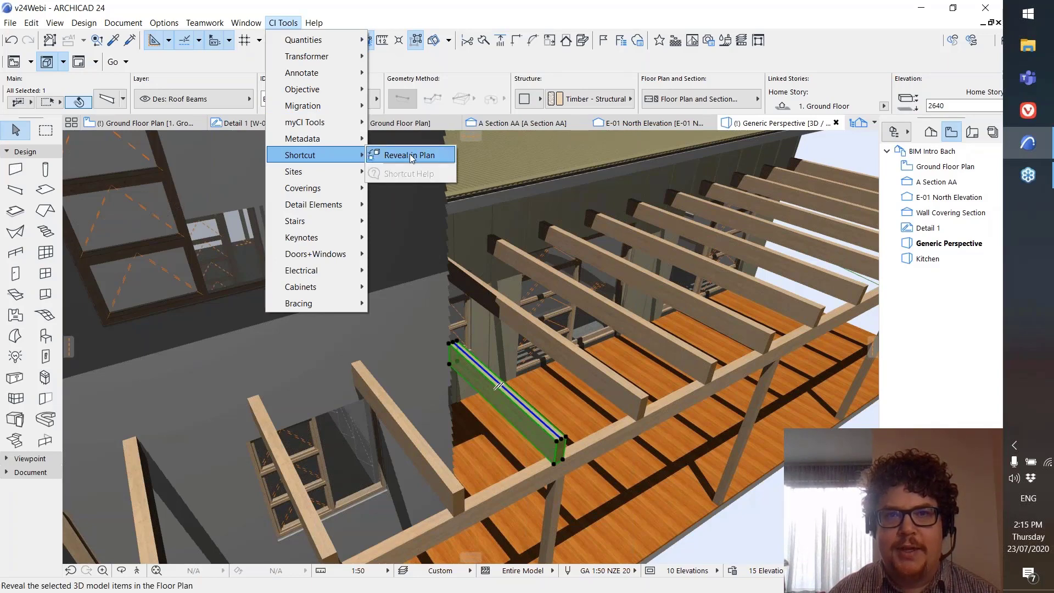
left_click(410, 156)
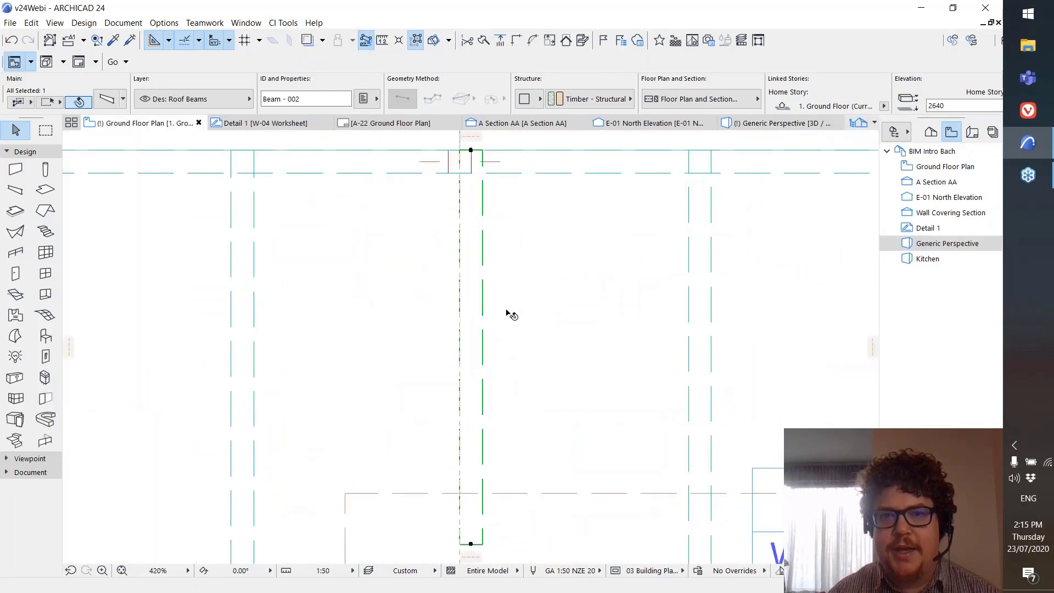
scroll(506, 313, "down", 5)
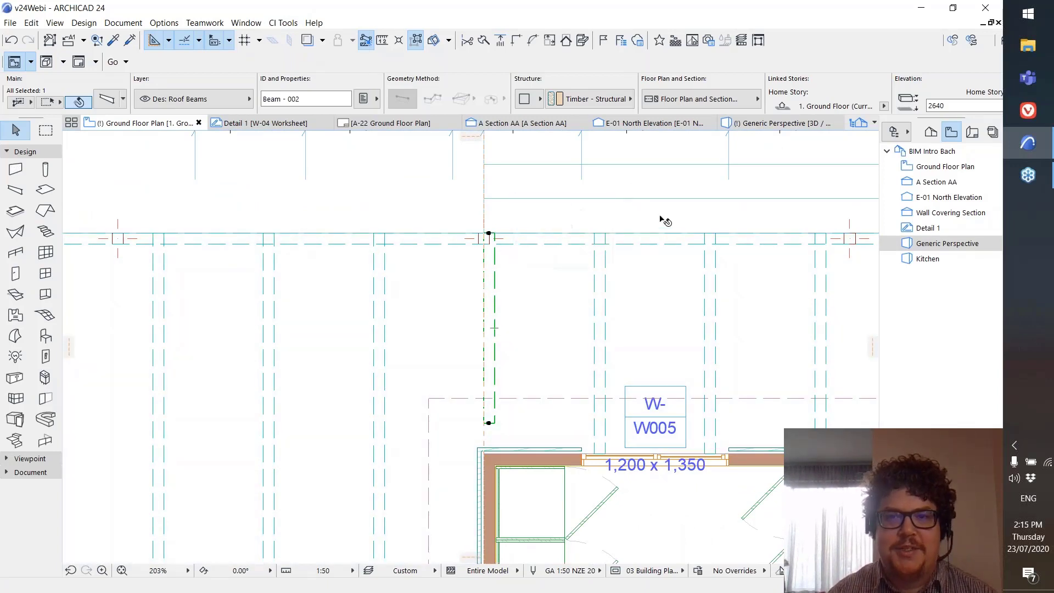
scroll(644, 223, "down", 8)
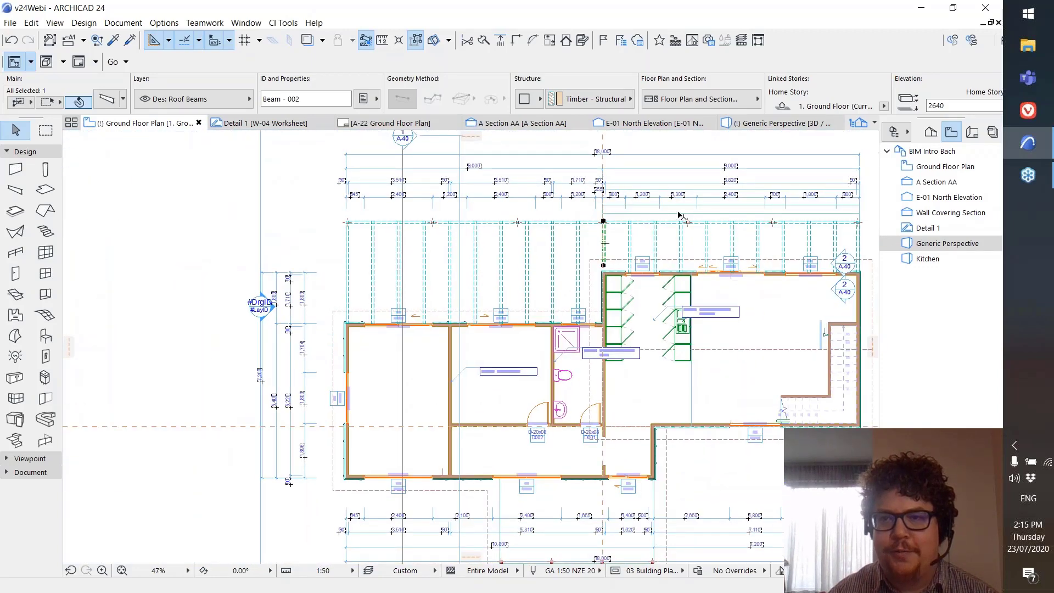
key("Escape")
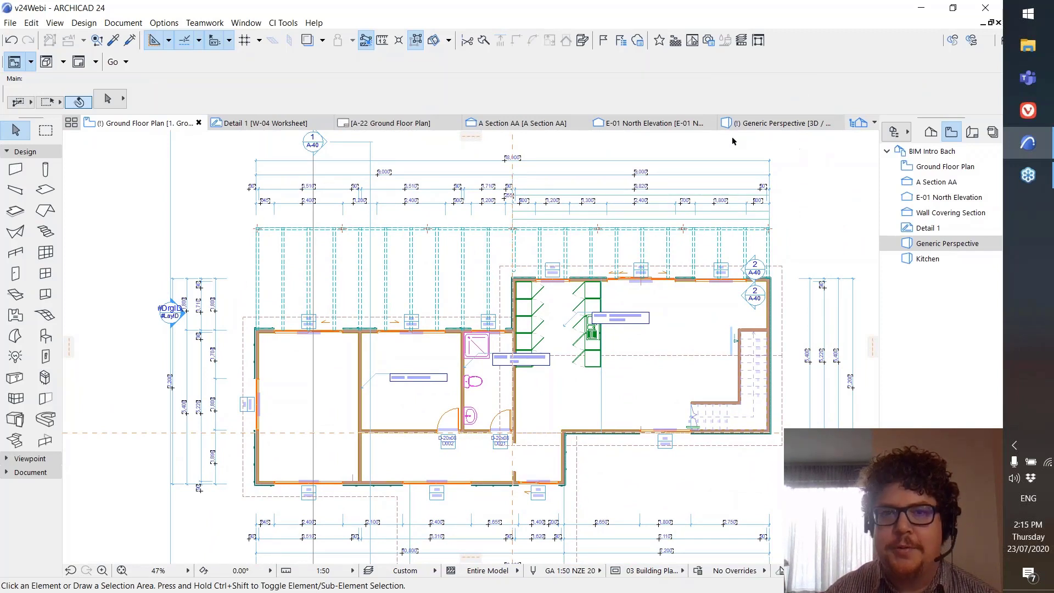
- Show the Metadata palette and place it over the staircase end of the ground floor plan
left_click(284, 23)
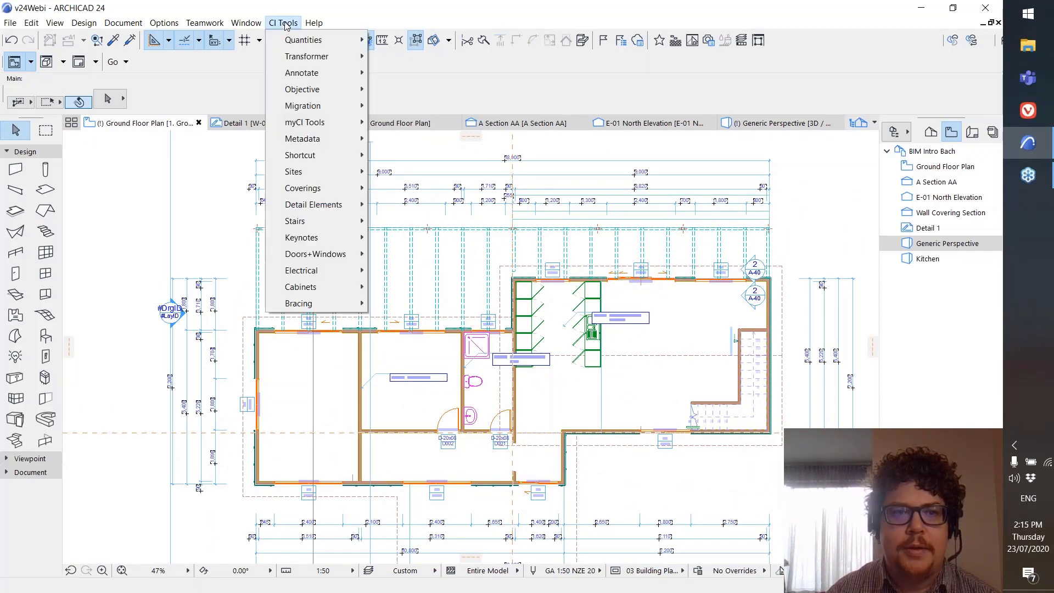
mouse_move(317, 145)
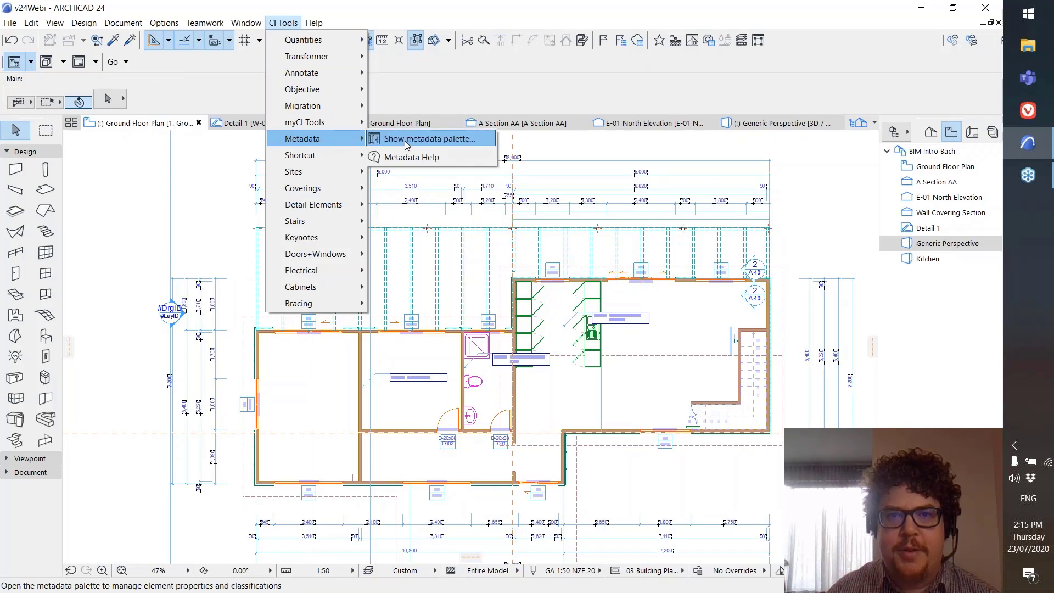
left_click(422, 139)
left_click_drag(697, 83, 779, 156)
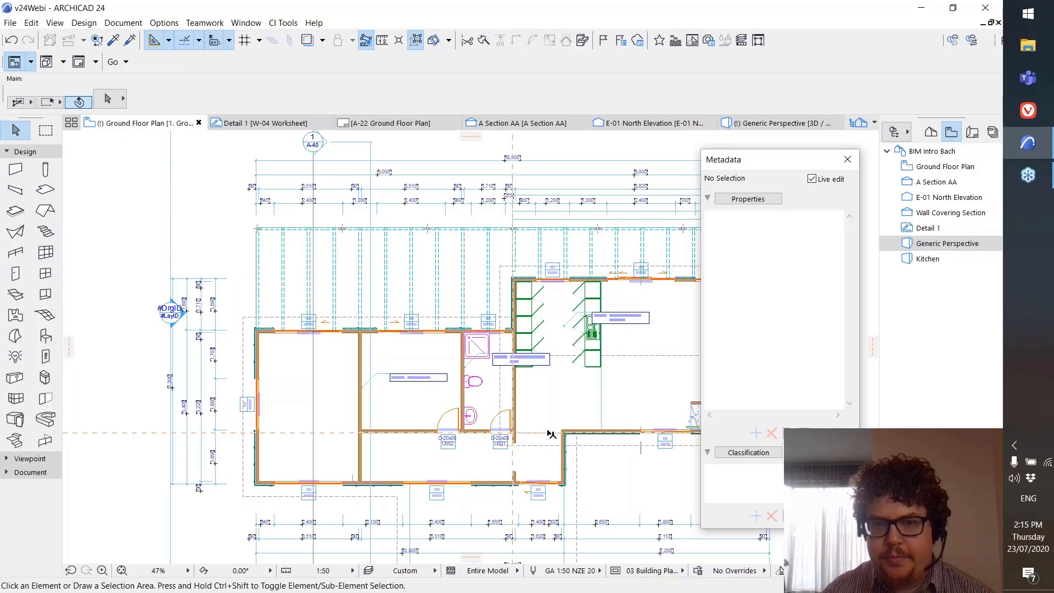
- Review the Metadata properties of the bathroom partition wall, shower tray, roof and door D001 in turn
scroll(550, 433, "up", 4)
scroll(455, 411, "up", 2)
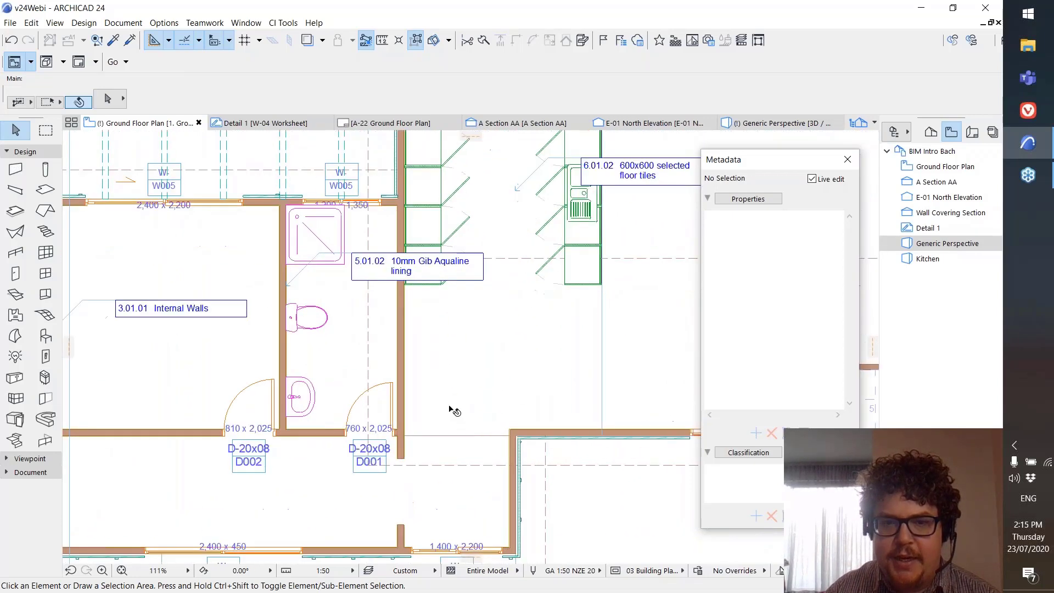
left_click(400, 370)
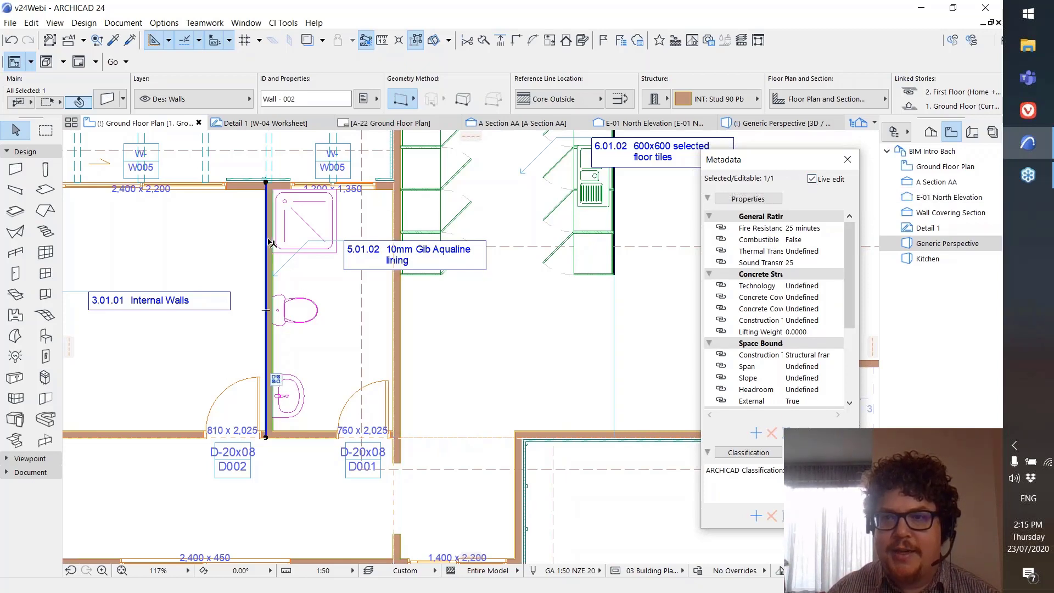
left_click(317, 208)
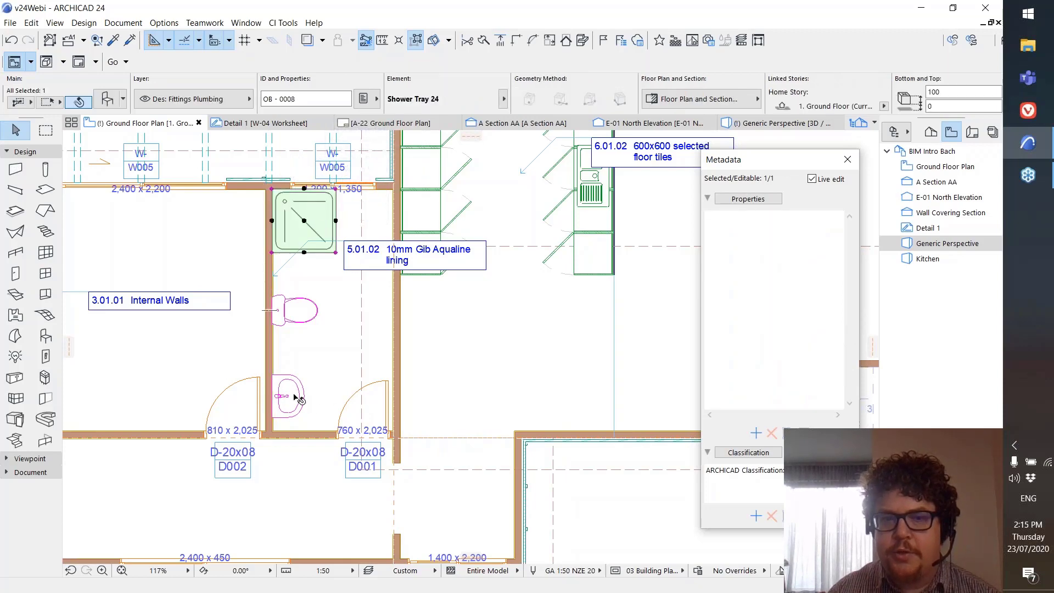
left_click(358, 403)
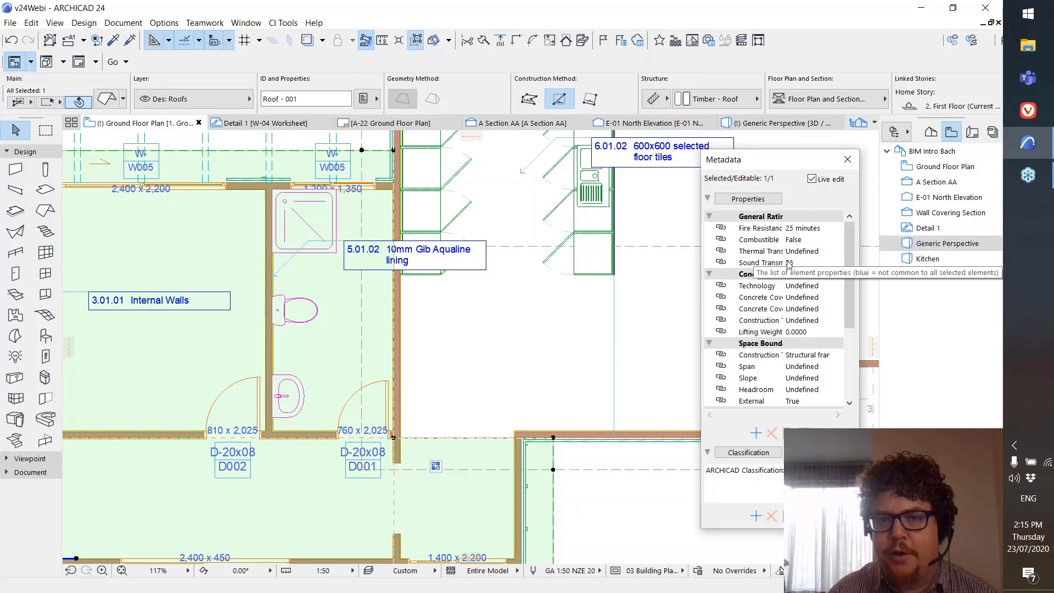
left_click(388, 399)
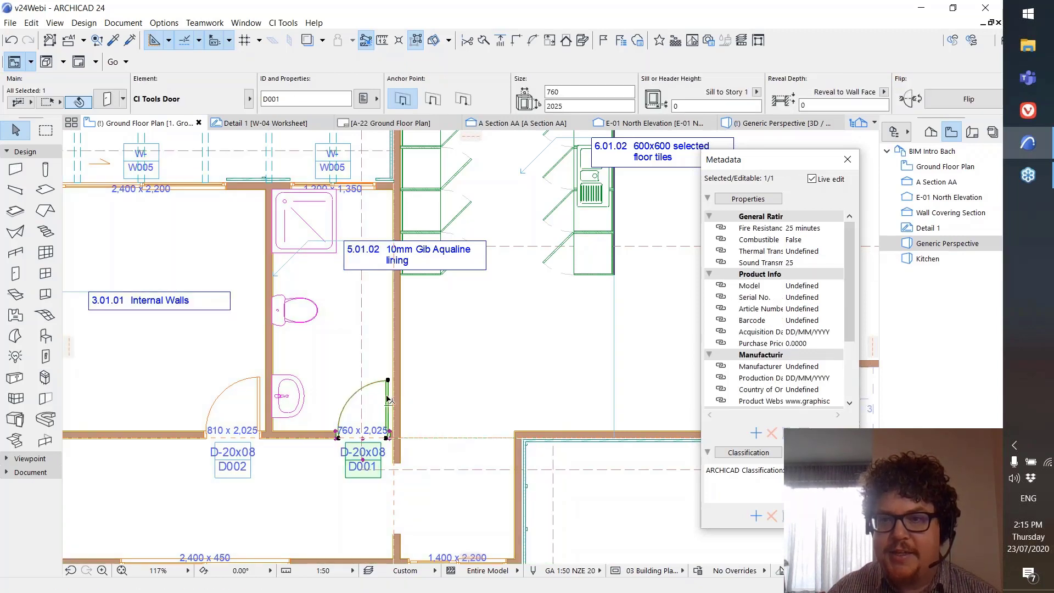
- Set the Fire Resistance property of the horizontal exterior wall containing window W003 to 3 hour
left_click(558, 436)
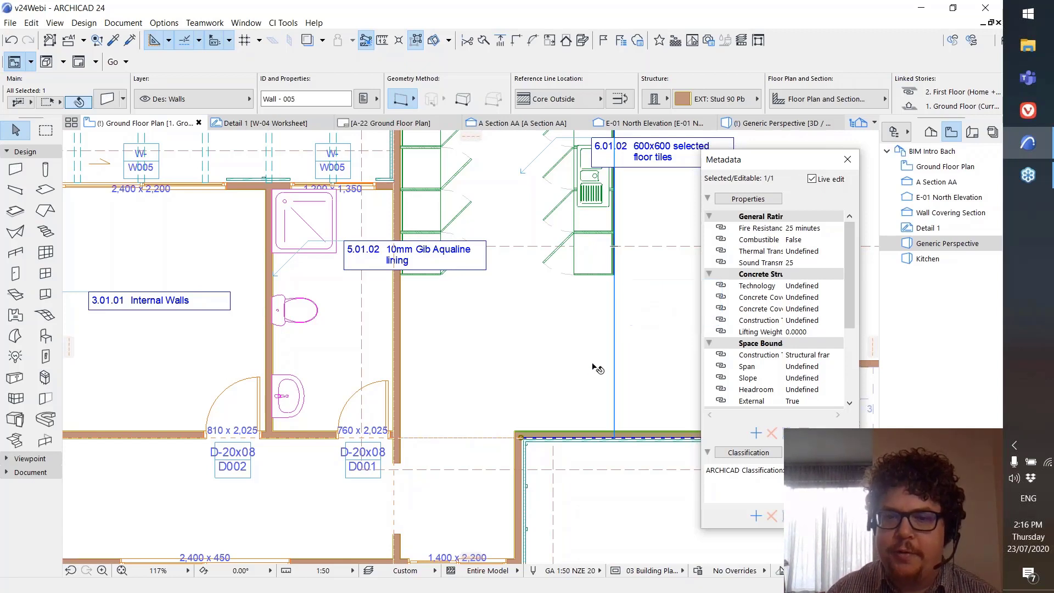
scroll(621, 357, "down", 4)
scroll(623, 369, "up", 4)
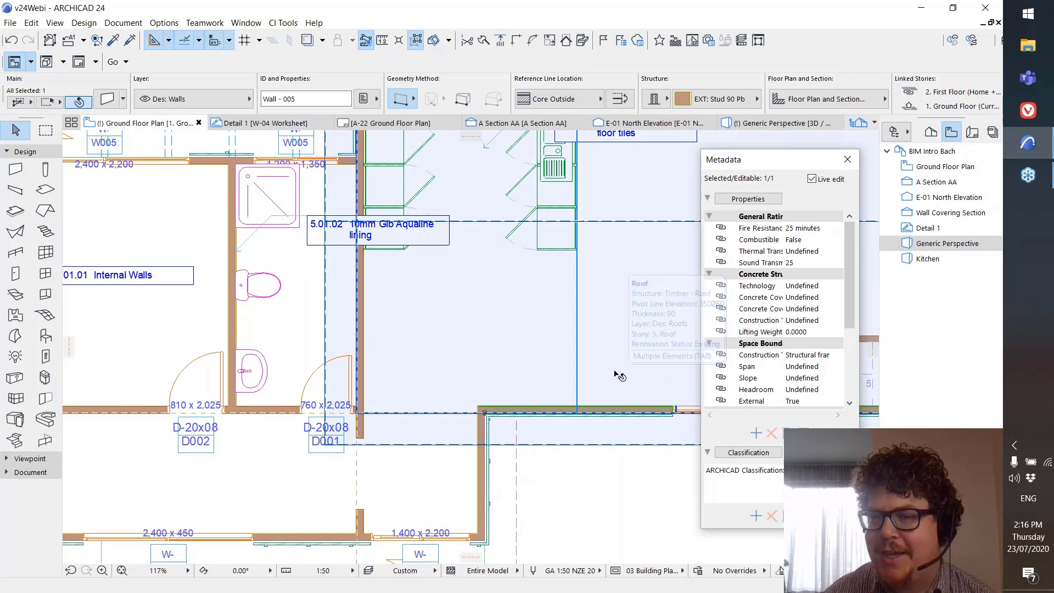
middle_click_drag(620, 383, 561, 404)
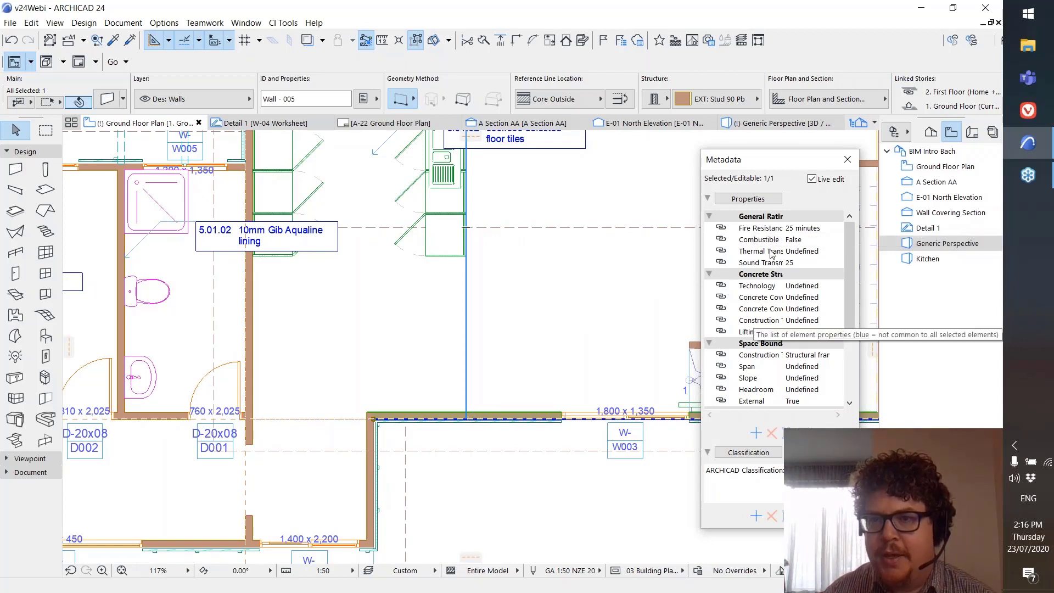
left_click(752, 232)
left_click(839, 227)
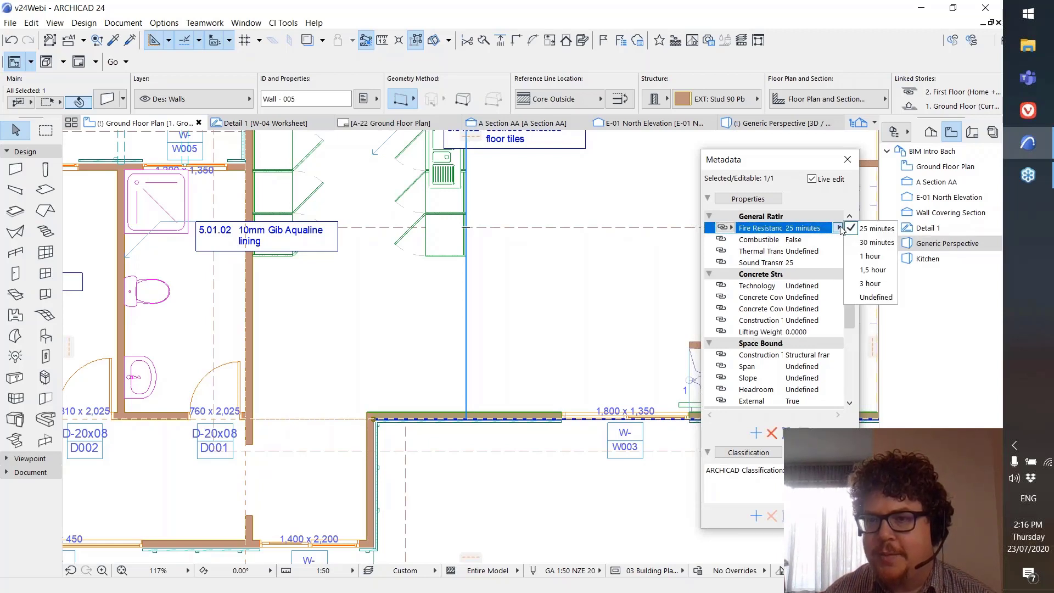
left_click(873, 284)
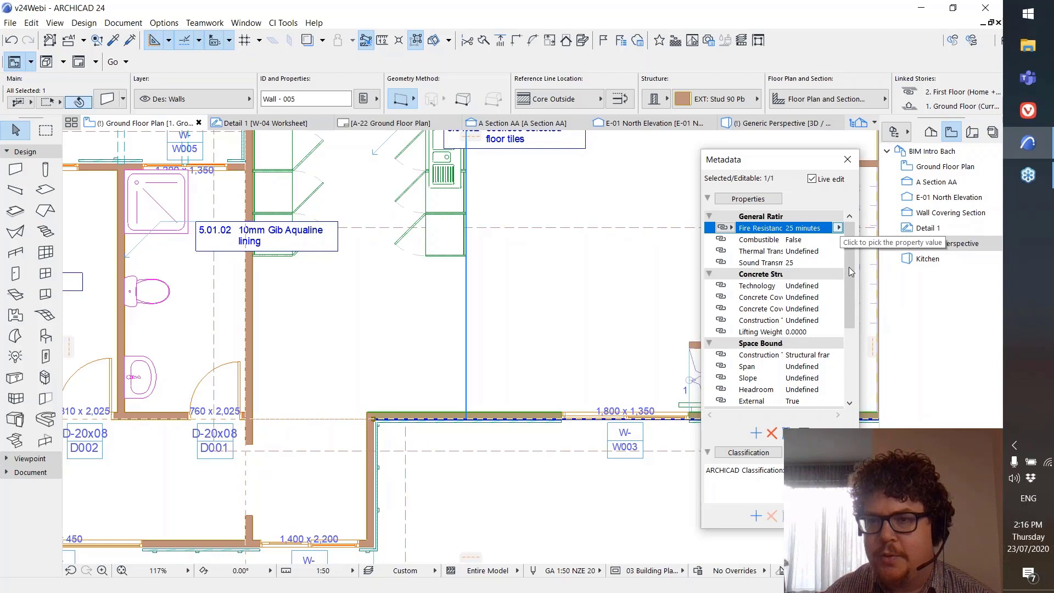
- Set the same exterior wall's Combustible property to True and its Sound Transmission property to 45
left_click(836, 240)
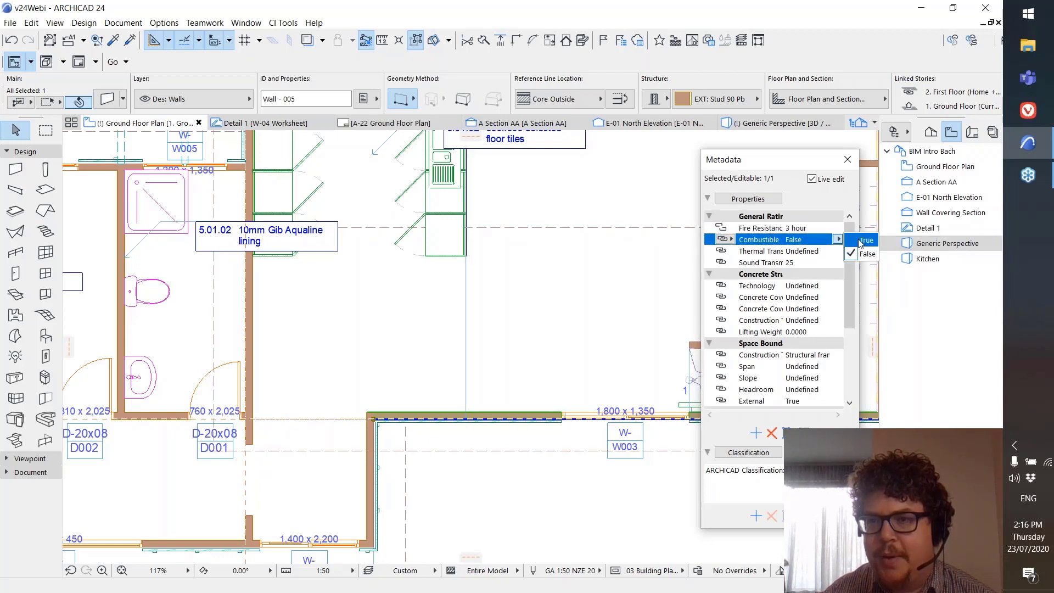
left_click(839, 240)
left_click(808, 249)
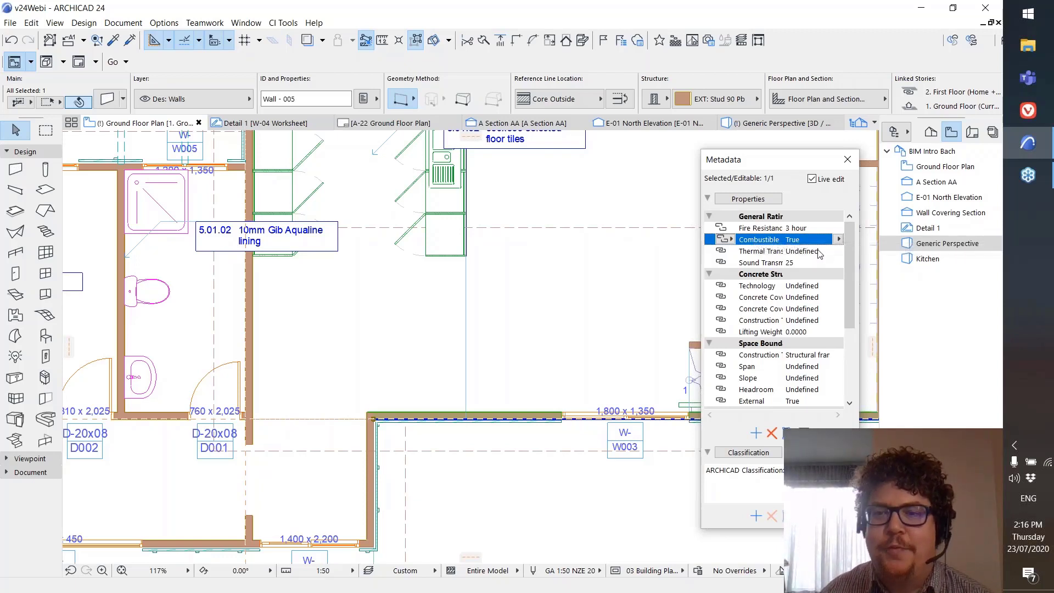
left_click(821, 251)
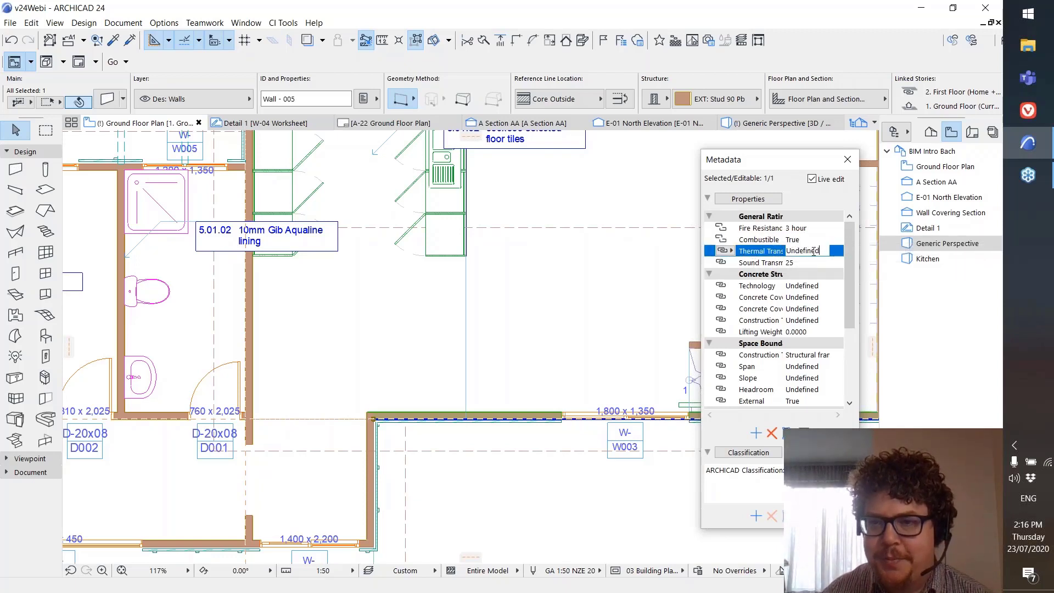
left_click(832, 263)
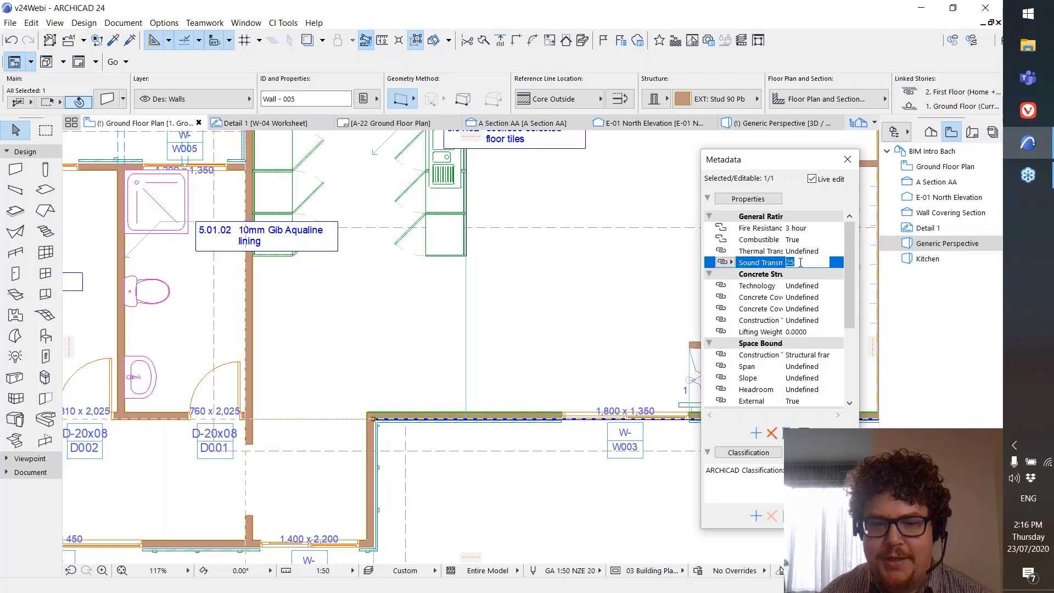
type("45")
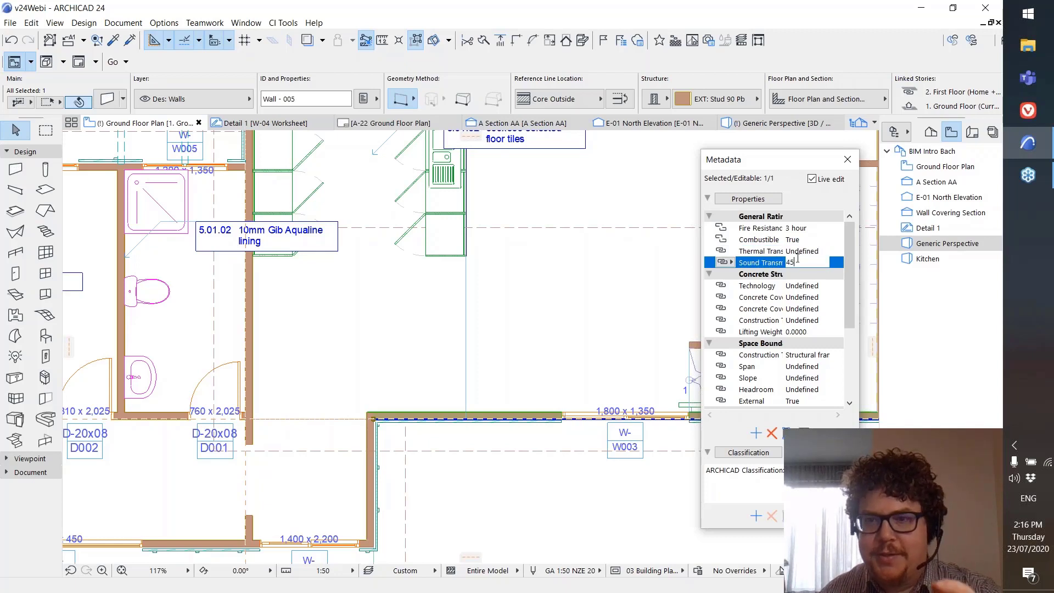
left_click(793, 241)
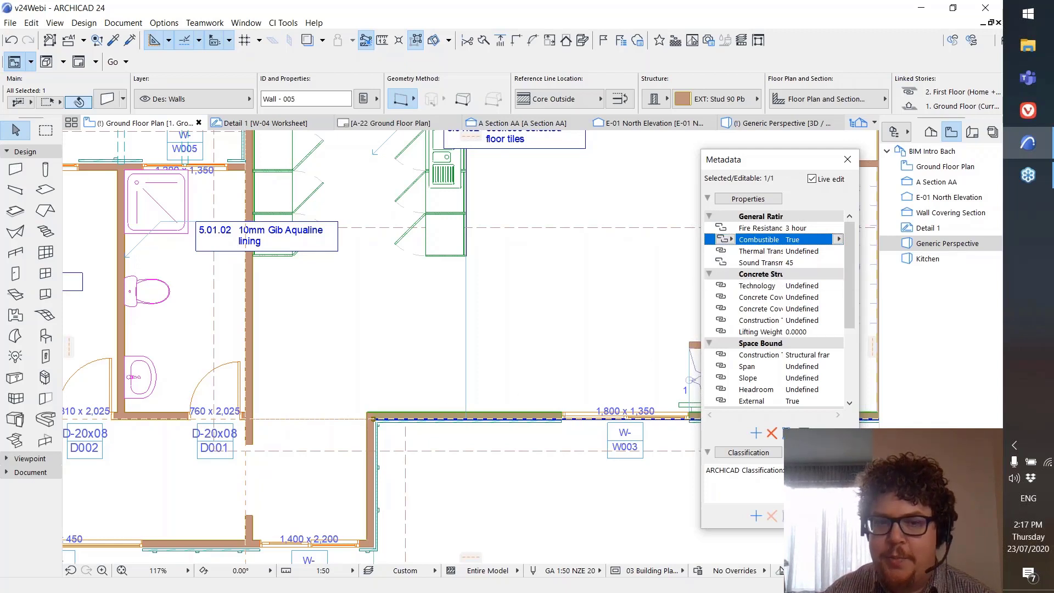
- Compare the Metadata properties of the short return wall at the inner corner with those of the edited exterior wall
left_click(365, 445)
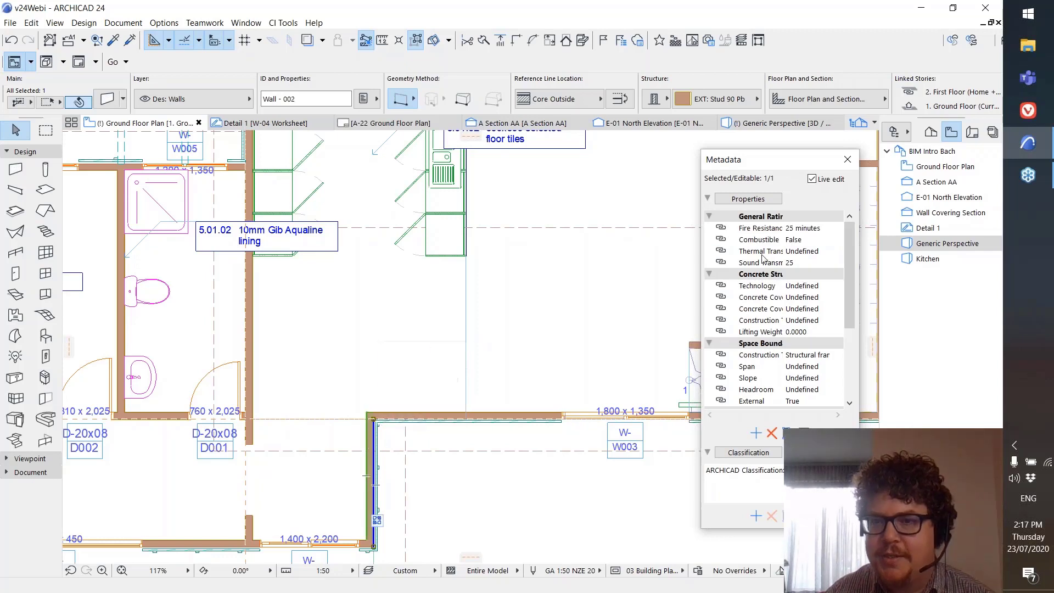
left_click(501, 412)
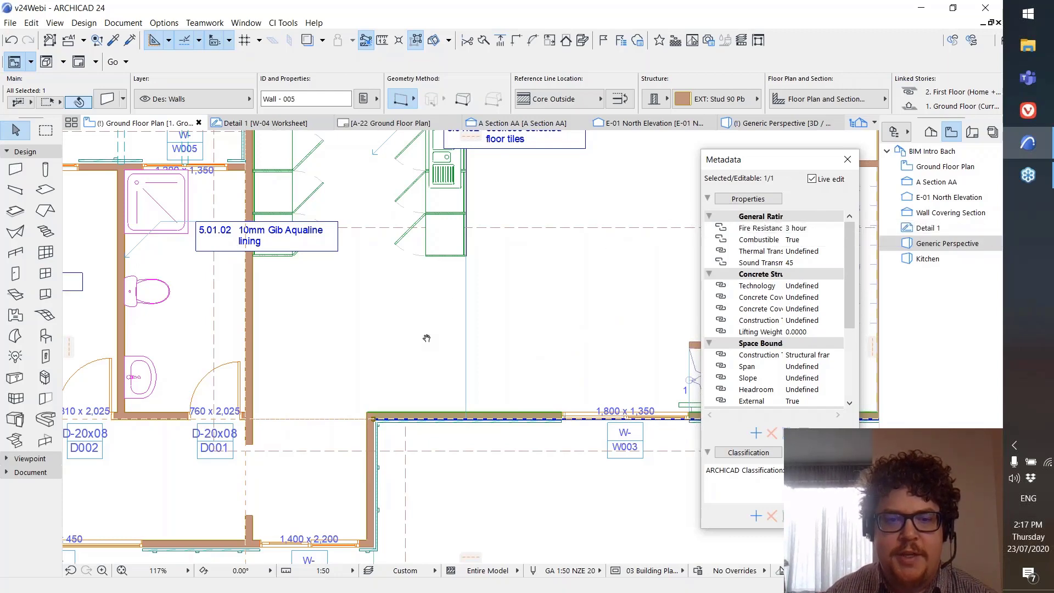
middle_click_drag(427, 339, 508, 365)
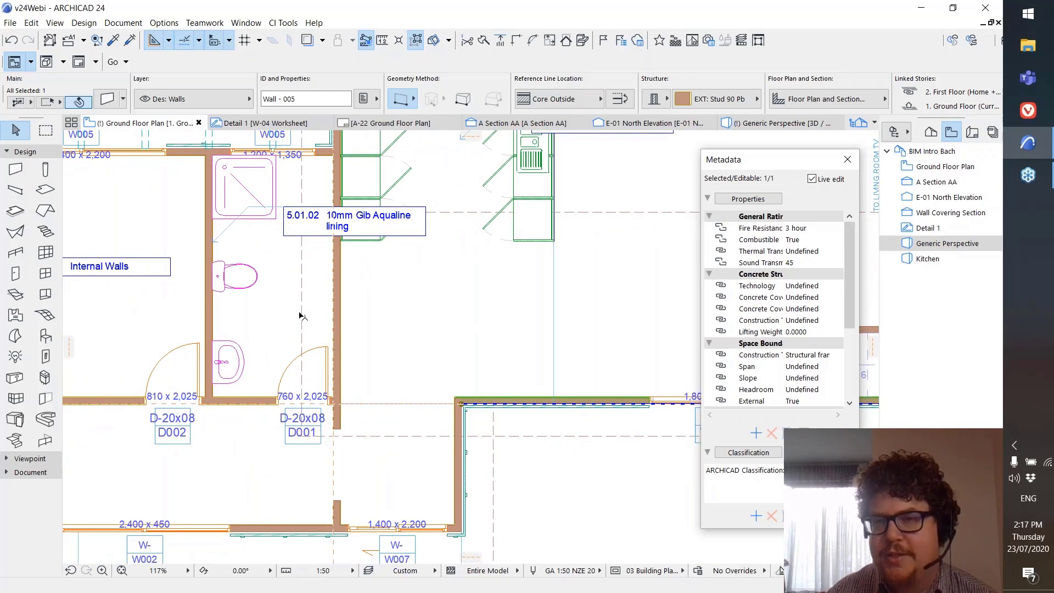
scroll(300, 316, "down", 2)
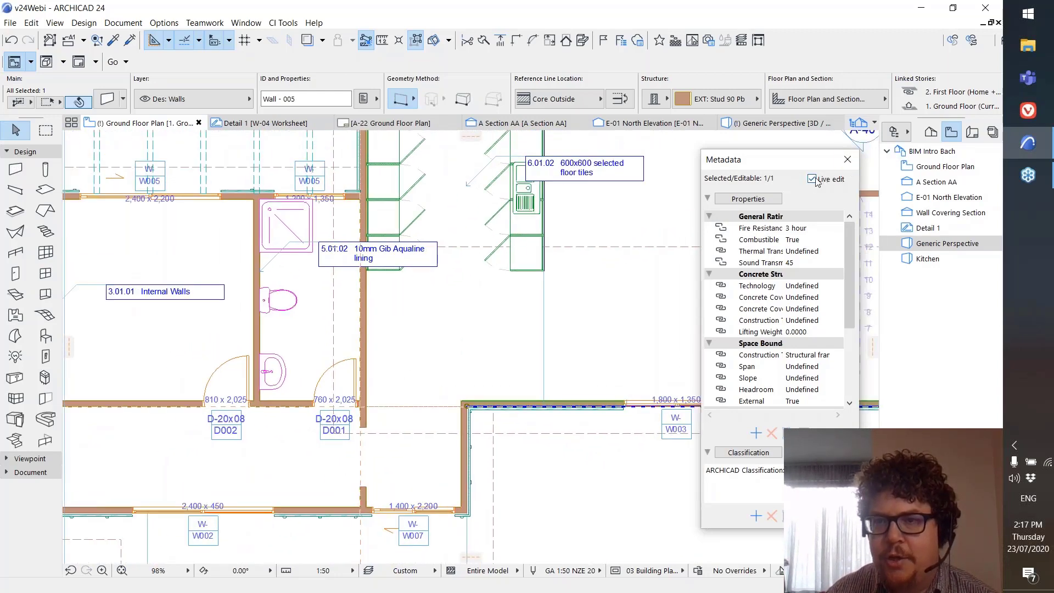
- Turn off Live edit in Metadata, pick up the edited exterior wall's properties, and clear the selection
left_click(812, 180)
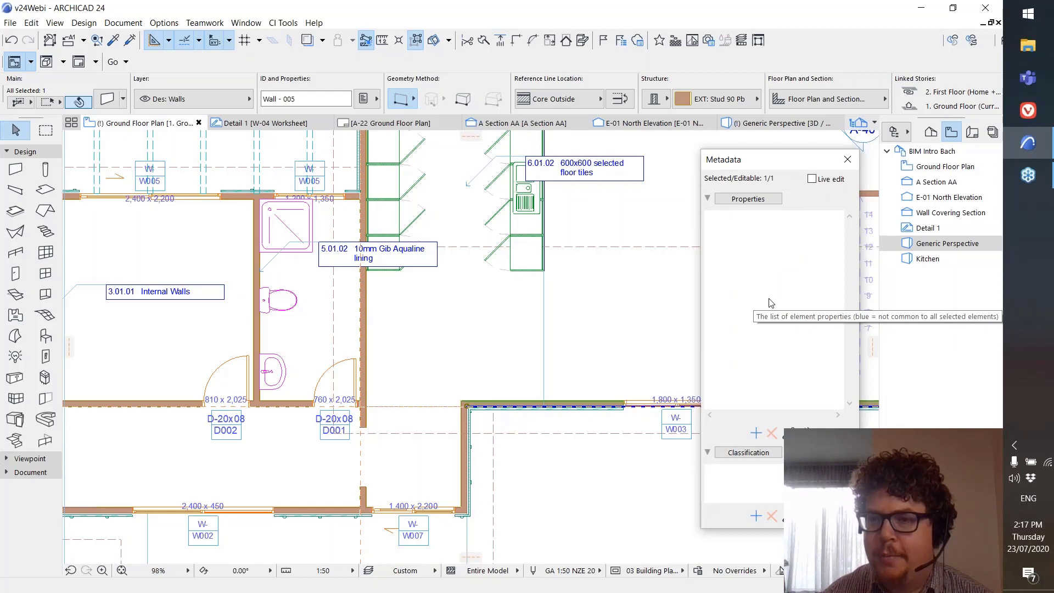
left_click_drag(782, 160, 708, 165)
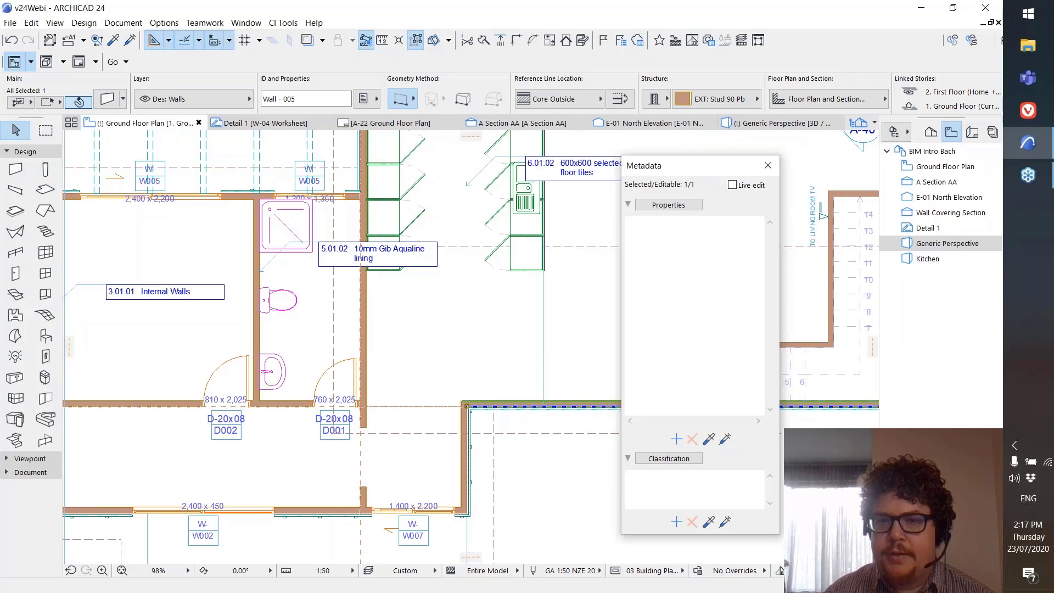
mouse_move(497, 405)
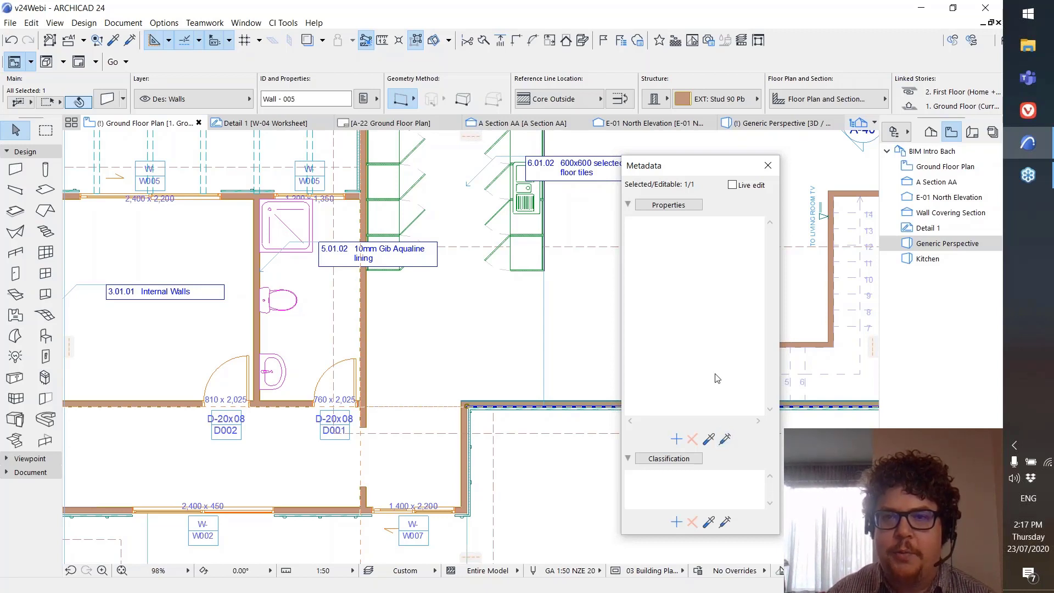
left_click(708, 441)
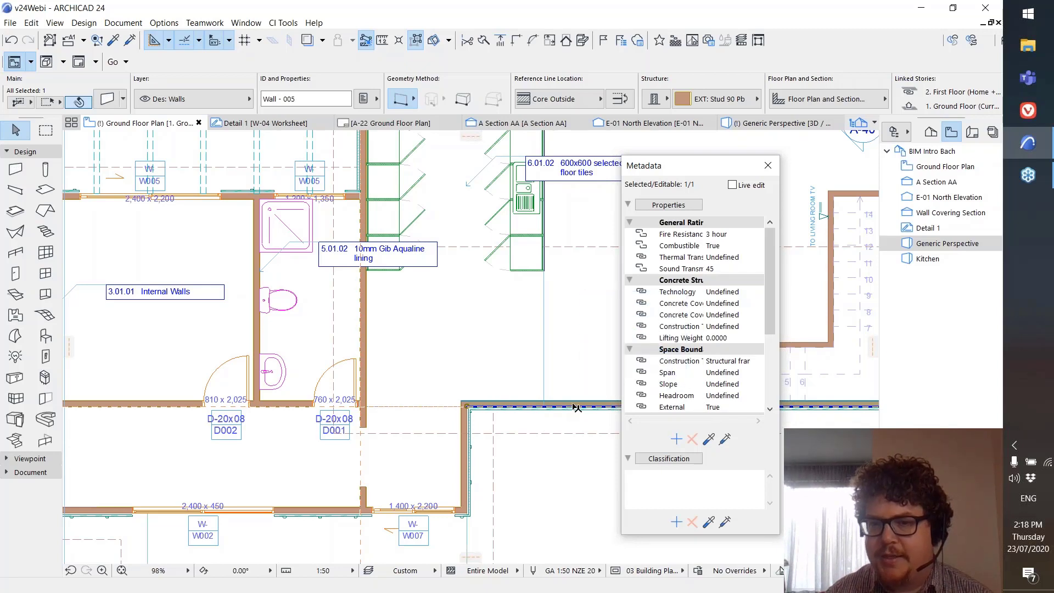
key("Escape")
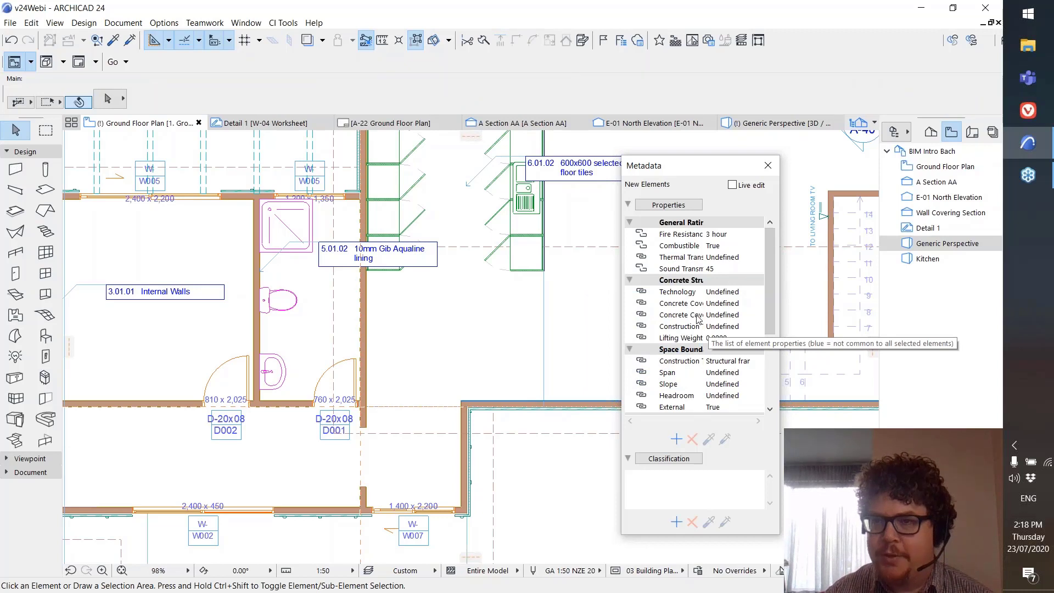
mouse_move(772, 261)
left_mouse_down()
mouse_move(766, 335)
mouse_move(771, 259)
left_mouse_up()
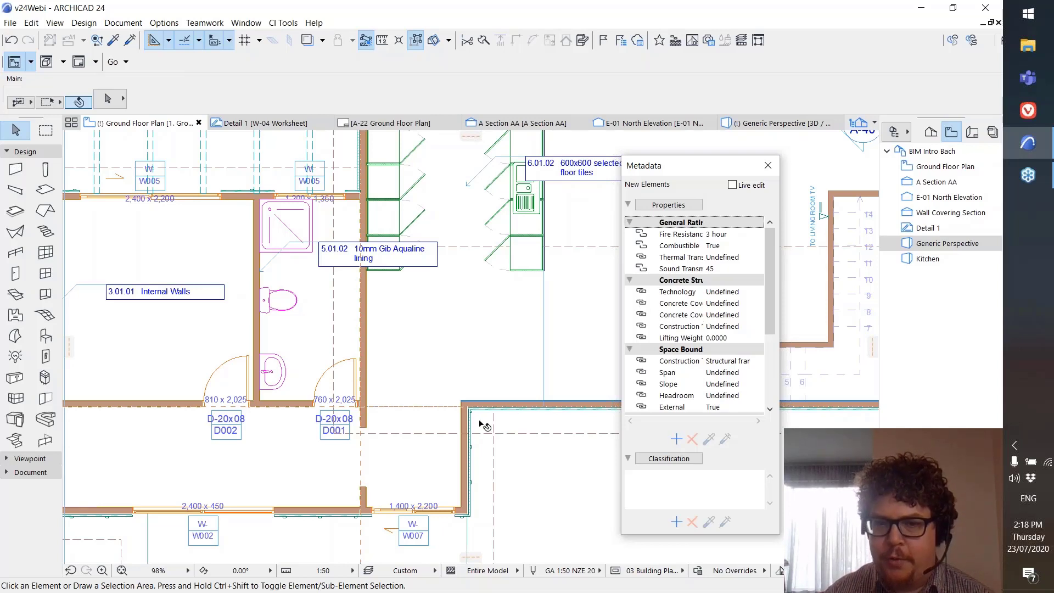
- Inject the picked-up properties into the internal walls on both sides of the bathroom and the wall with doors D001 and D002
left_click(366, 292)
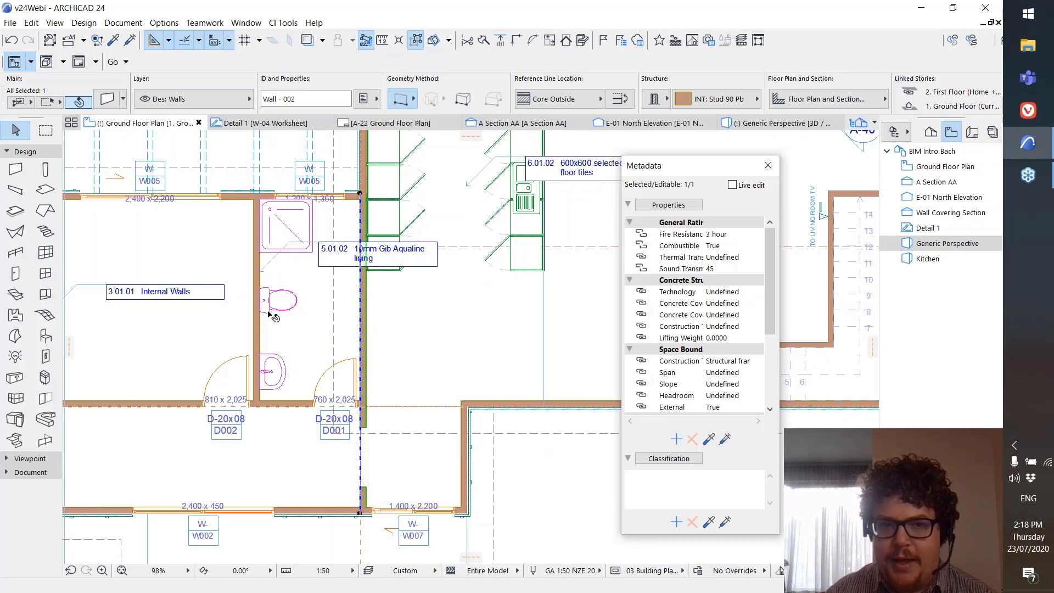
left_click(255, 322)
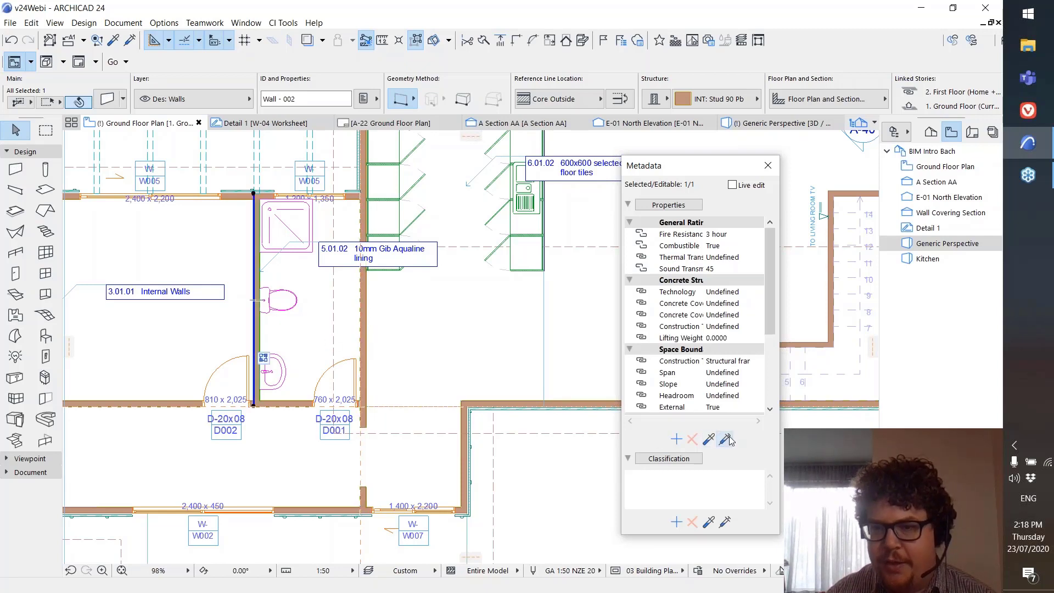
left_click(143, 406)
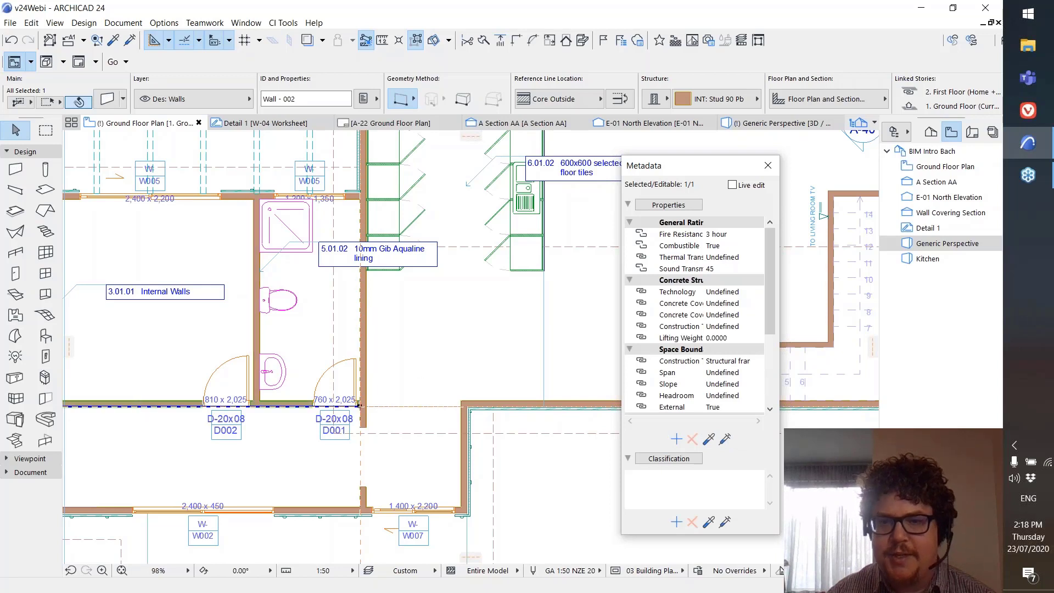
left_click(726, 443)
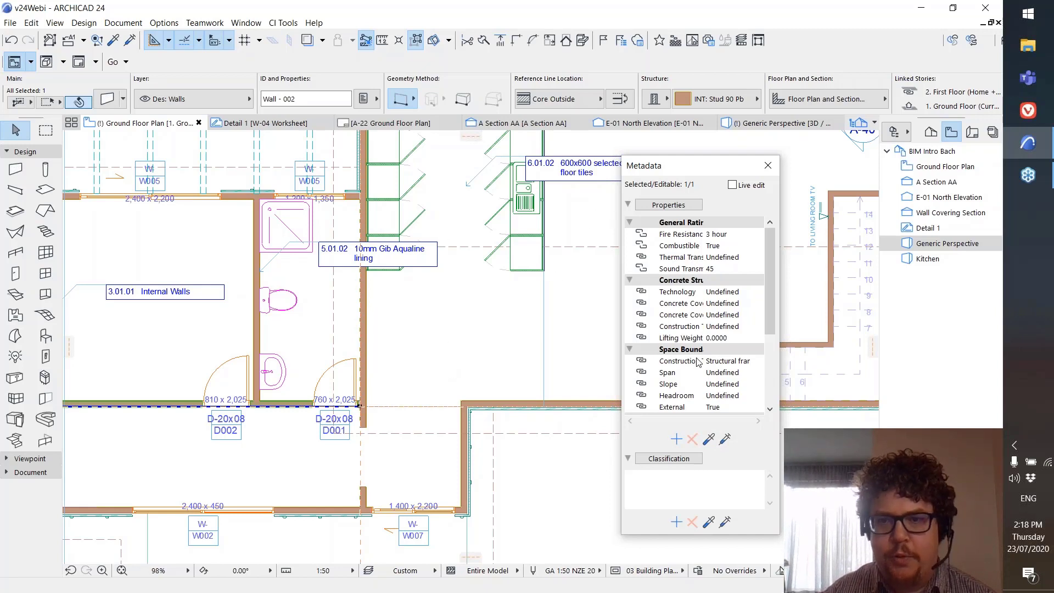
left_click(550, 459)
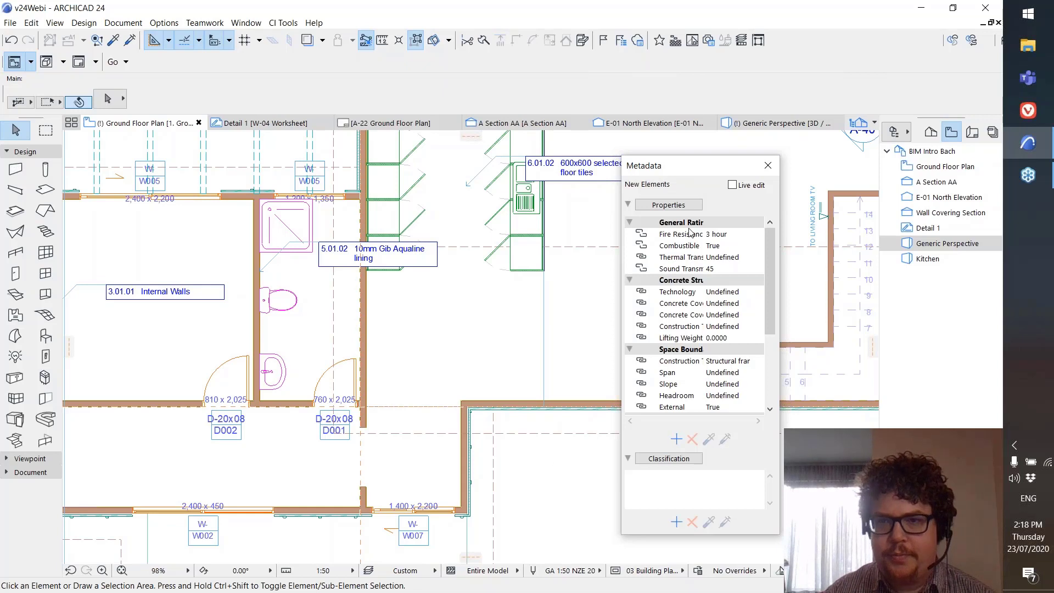
- Turn Live edit back on and check the properties of the lower exterior wall, the source wall and the internal wall beside the kitchen
left_click(733, 185)
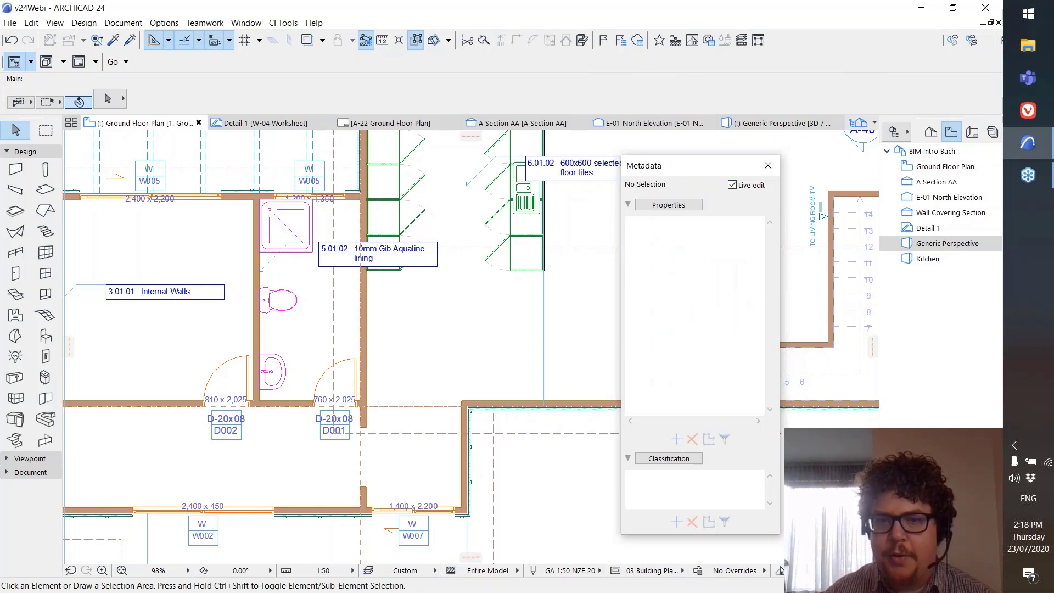
left_click(338, 512)
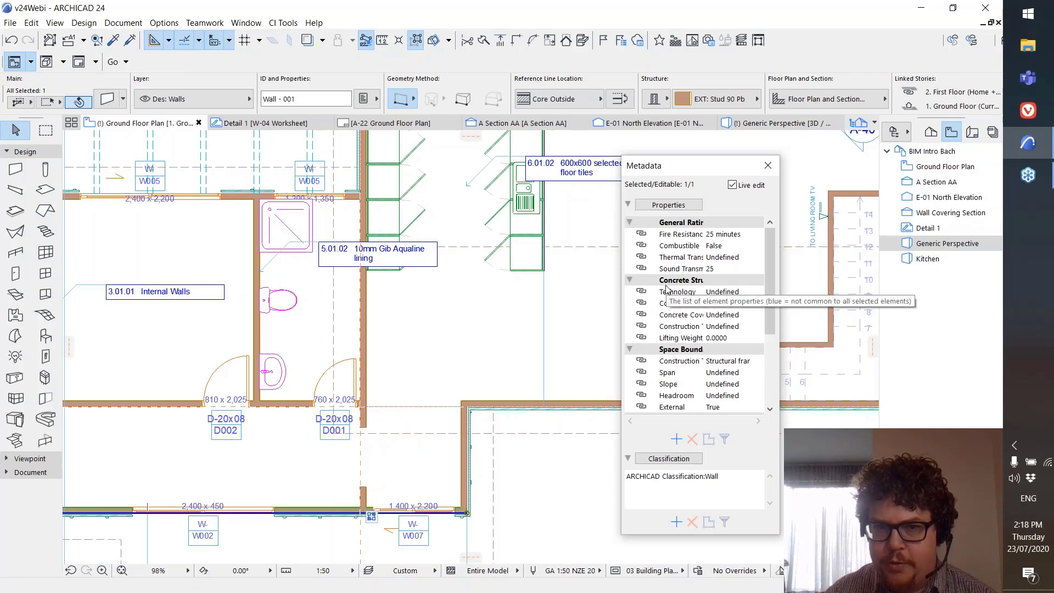
left_click(535, 406)
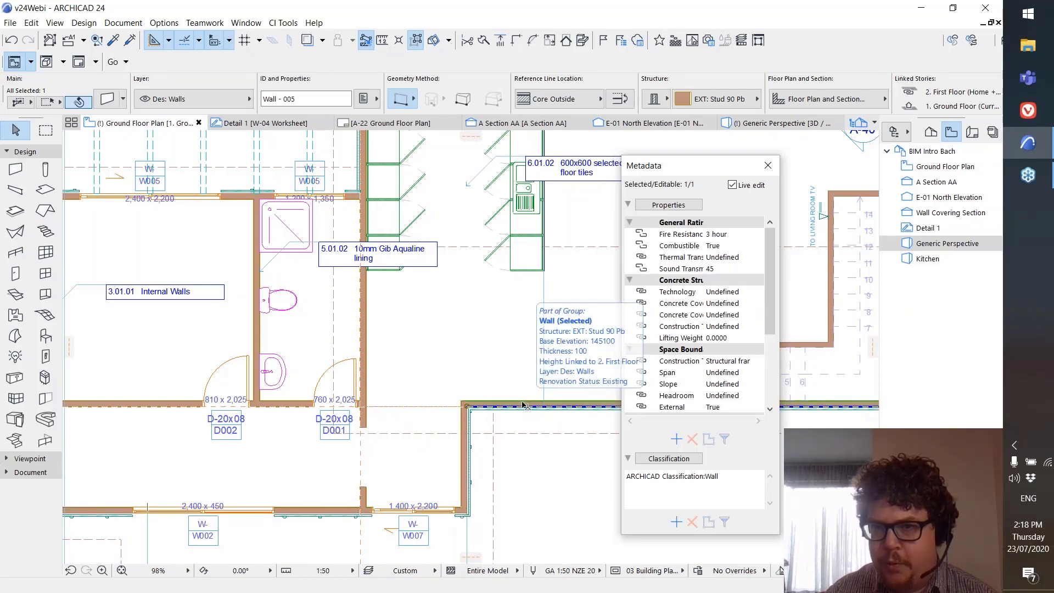
left_click(369, 296)
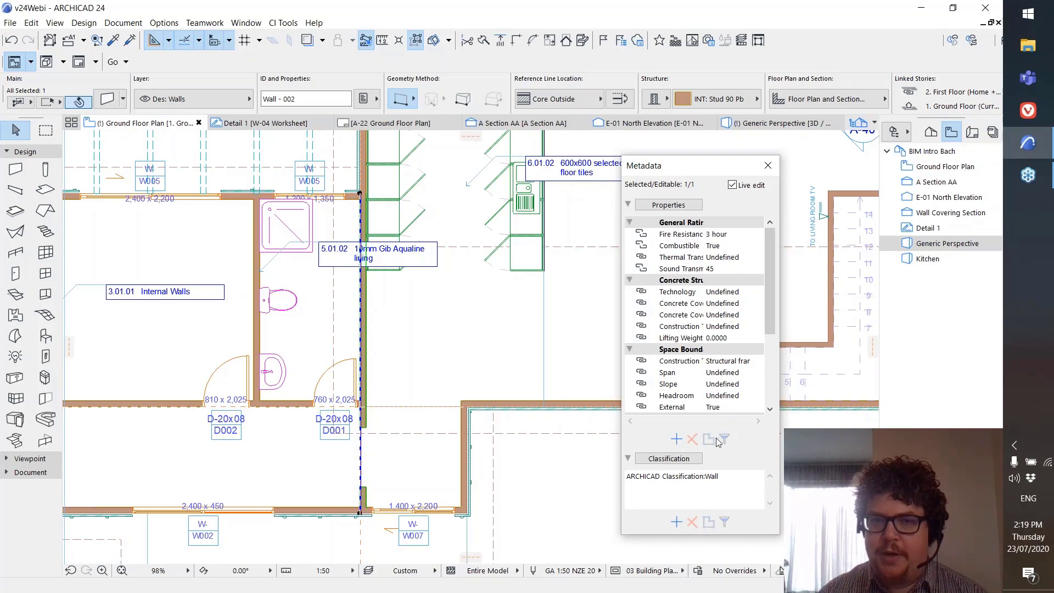
- Select the elements across the ground floor plan with a selection rectangle and filter the selection by the Slab classification in Metadata
left_click(541, 433)
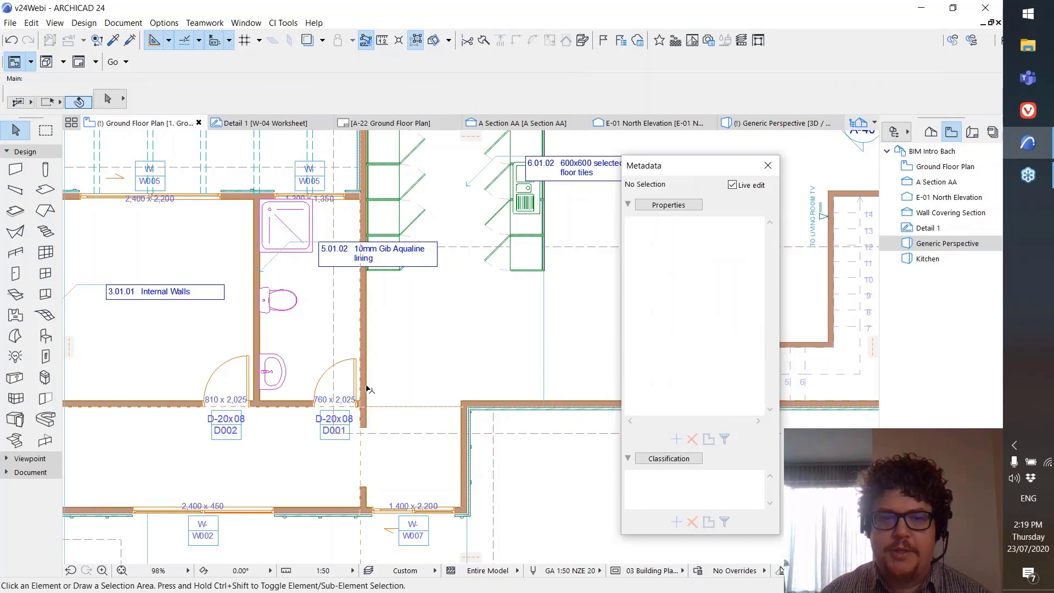
scroll(459, 377, "down", 5)
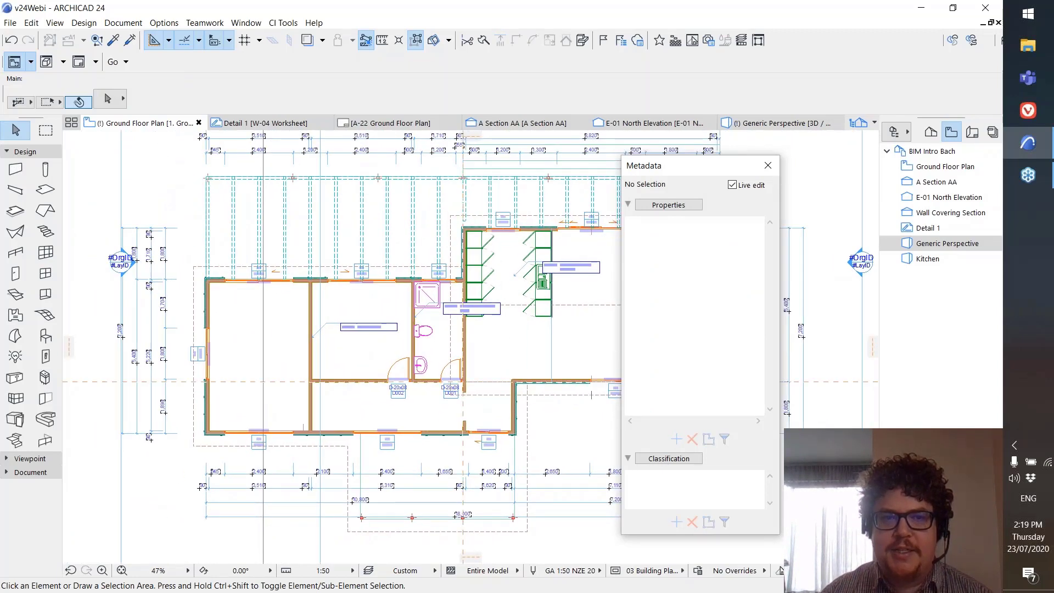
left_click(191, 171)
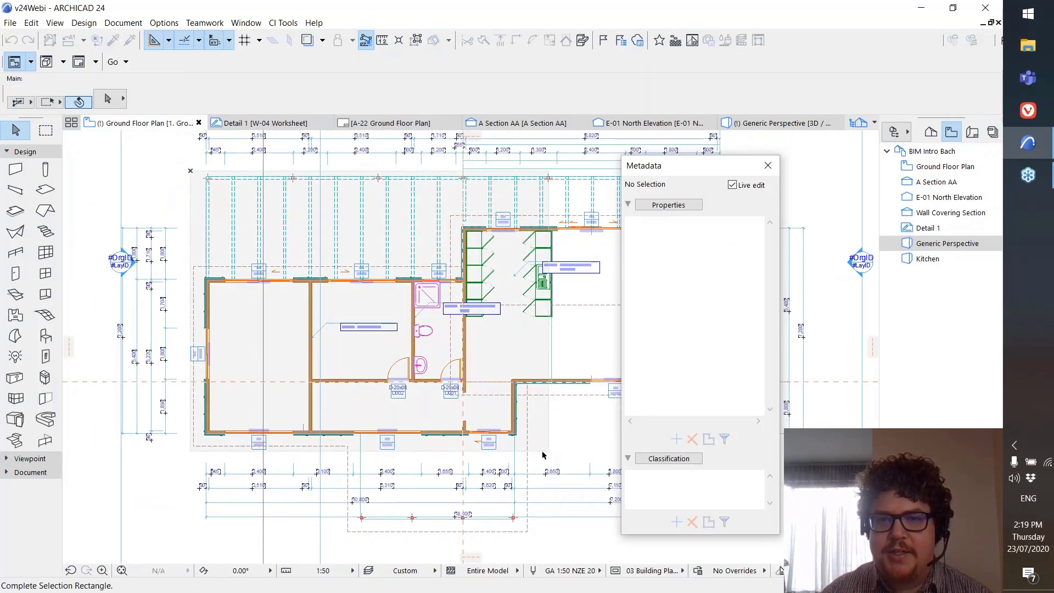
left_click(544, 456)
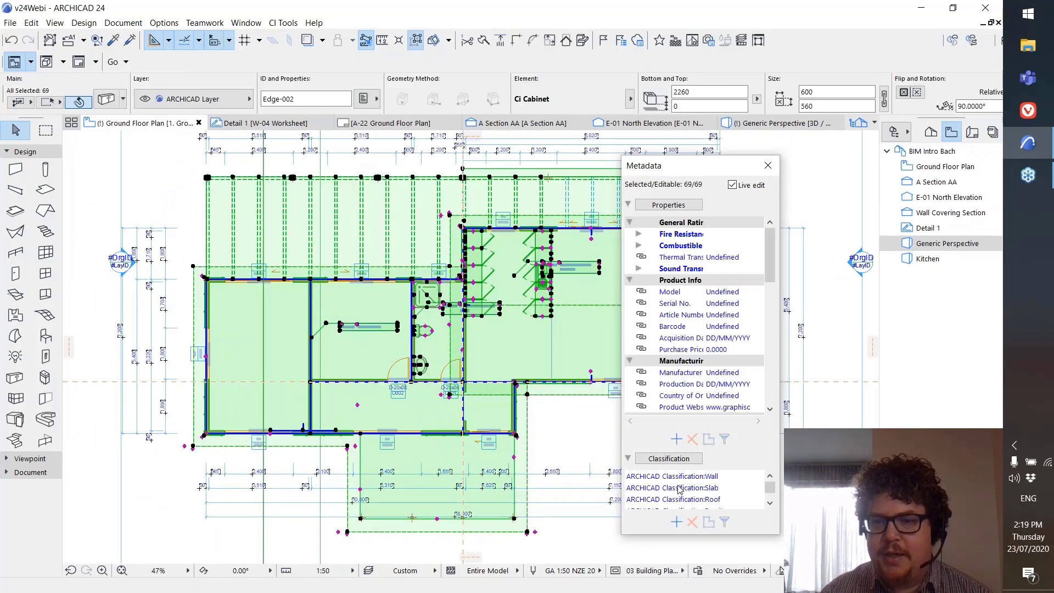
left_click(683, 489)
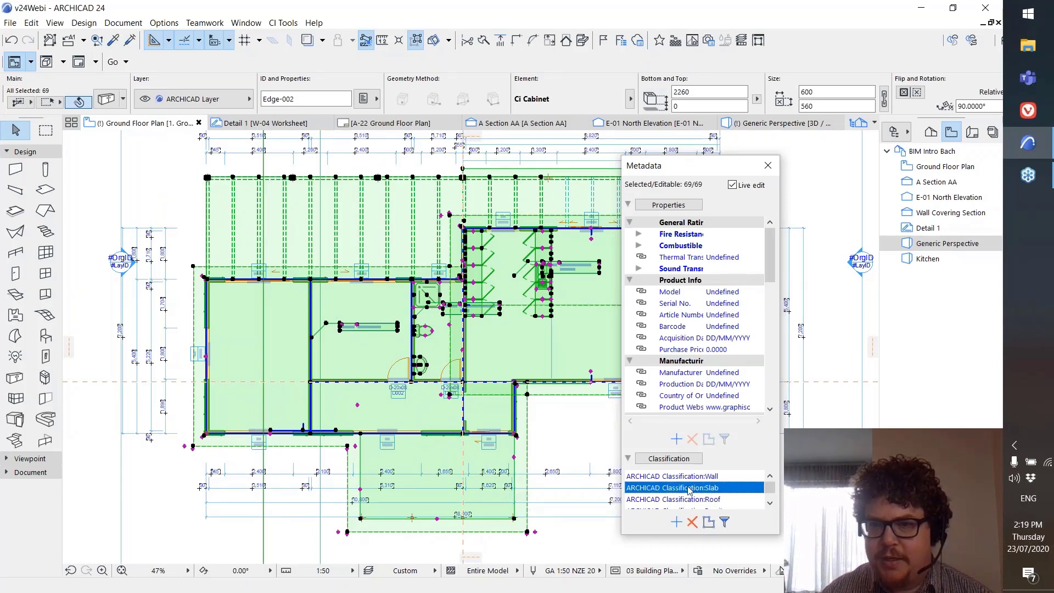
left_click(726, 522)
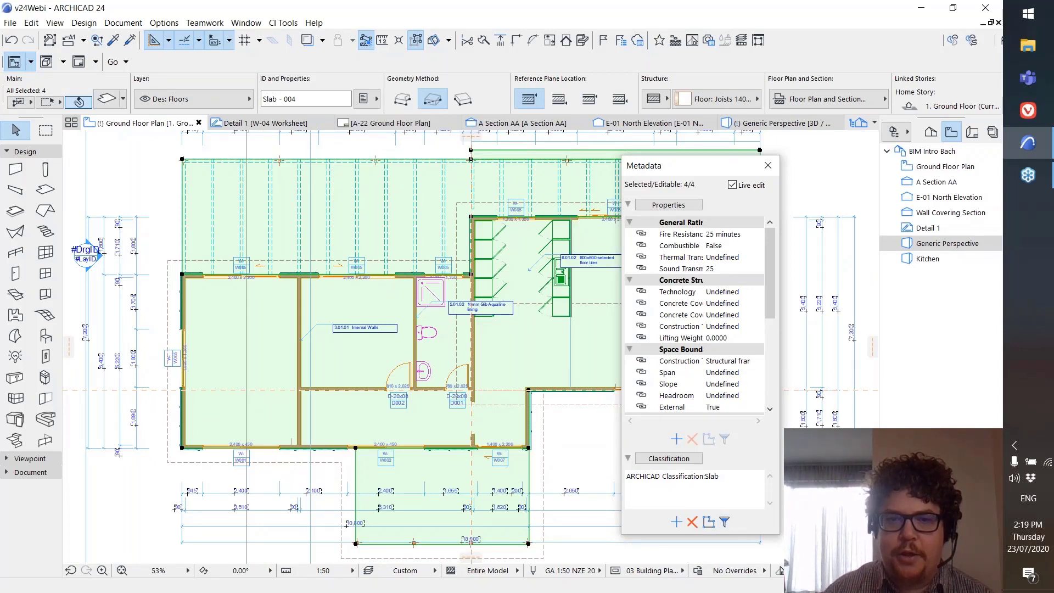
- Use the internal wall beside the 3.01.01 Internal Walls room to select every element classified as Wall through Metadata
left_click(300, 355)
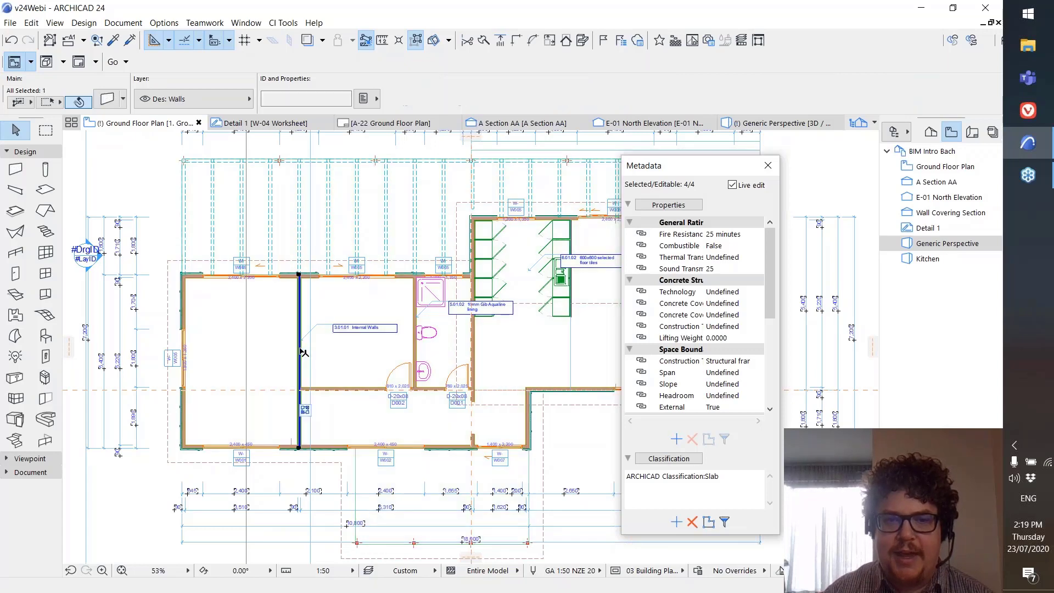
left_click(679, 477)
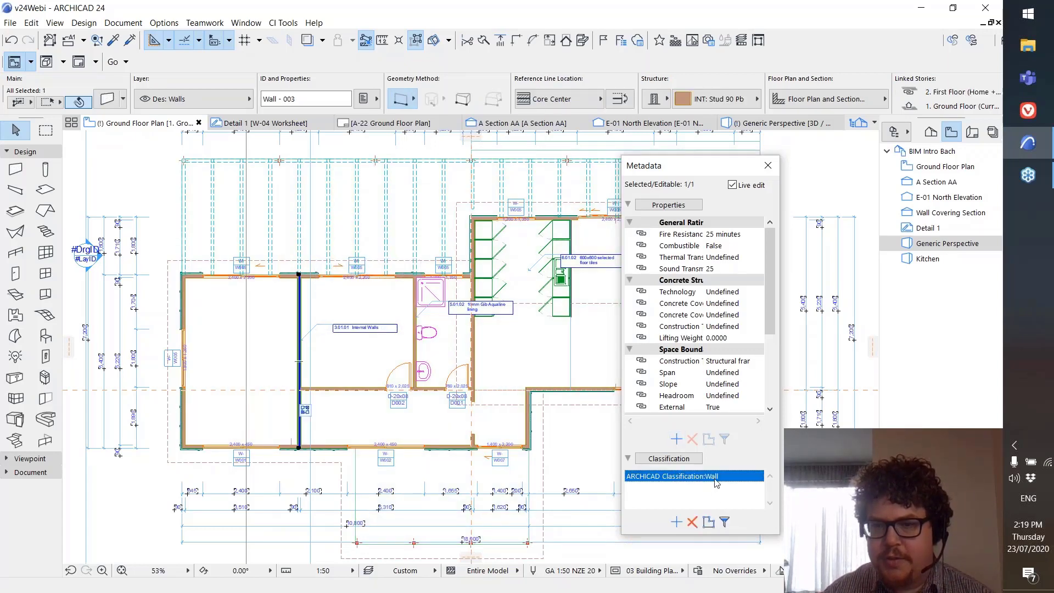
left_click(709, 523)
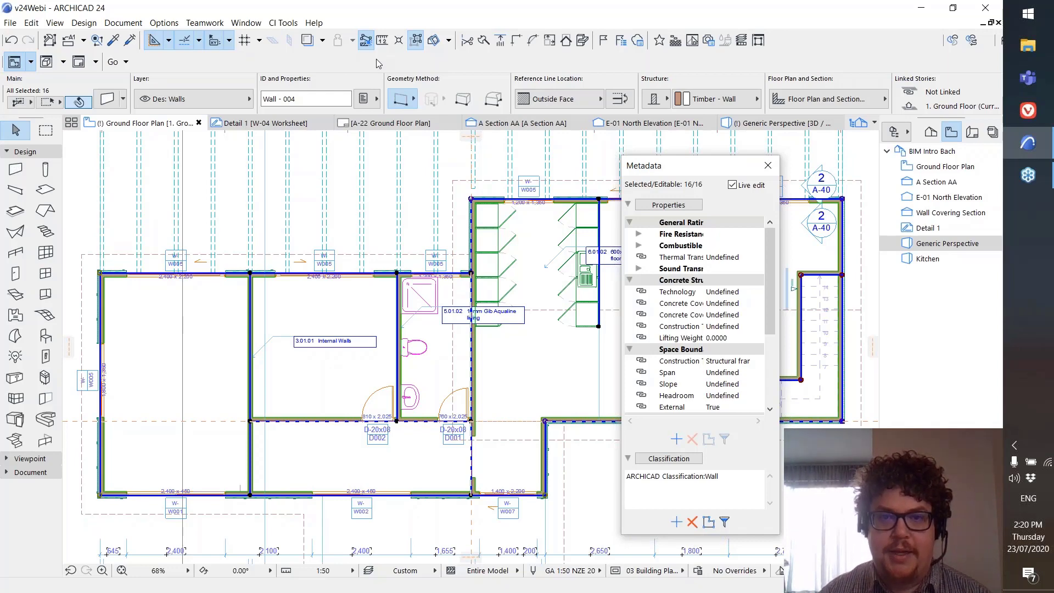
- Clear the selection, close Metadata and open the Kitchen 3D view
key("Escape")
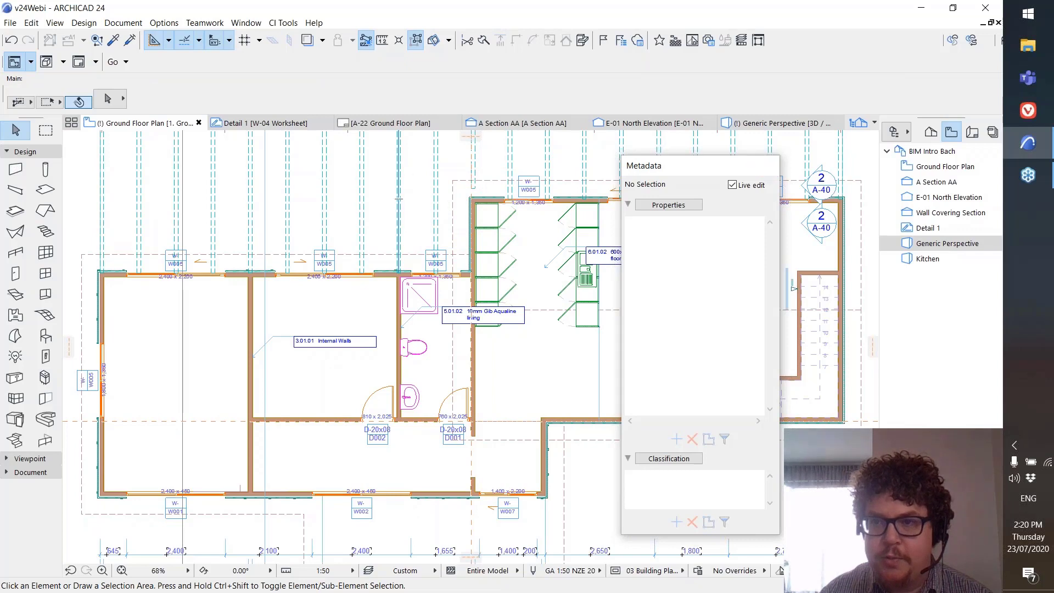
left_click(768, 165)
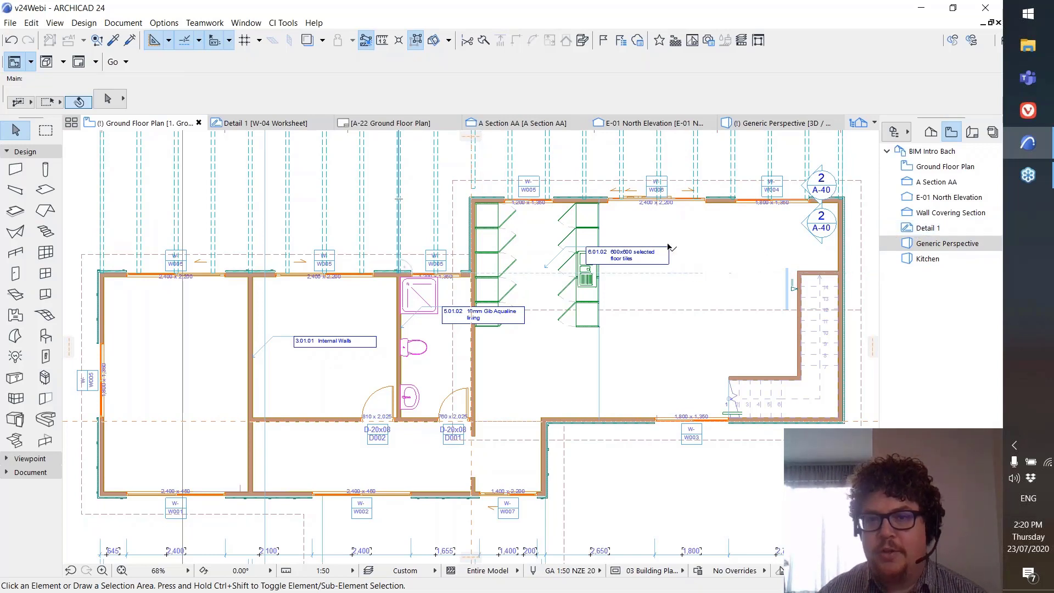
left_click(924, 260)
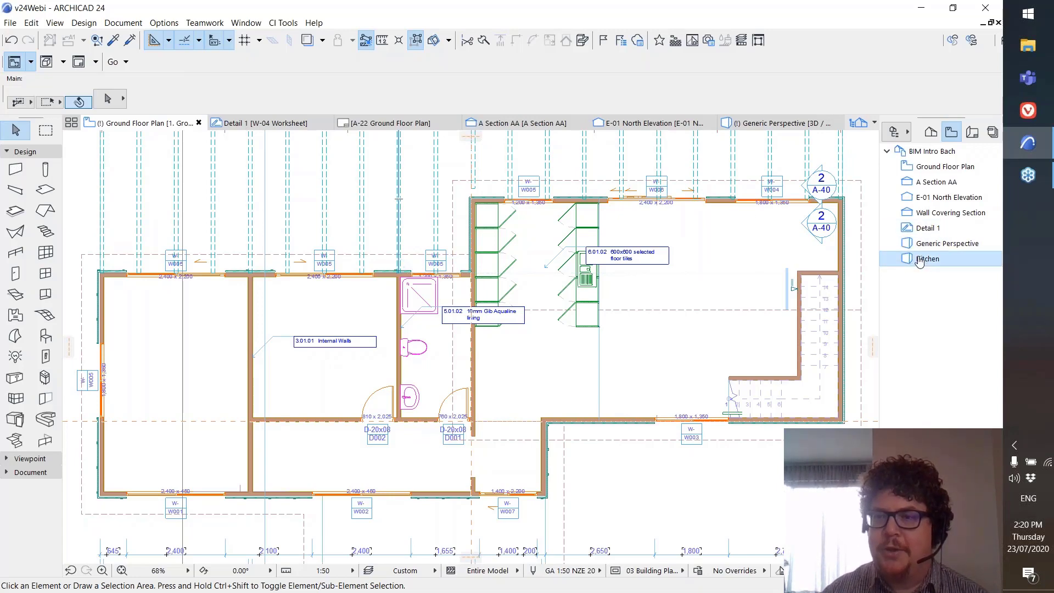
double_click(920, 262)
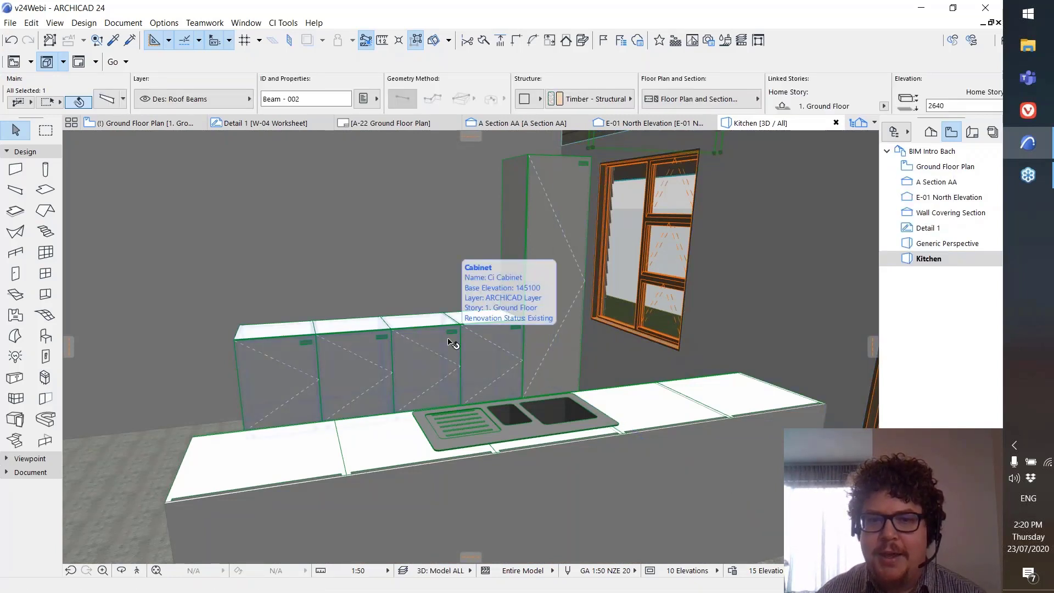
- Open the selection settings of the four-door base cabinet run behind the sink bench
left_click(478, 343)
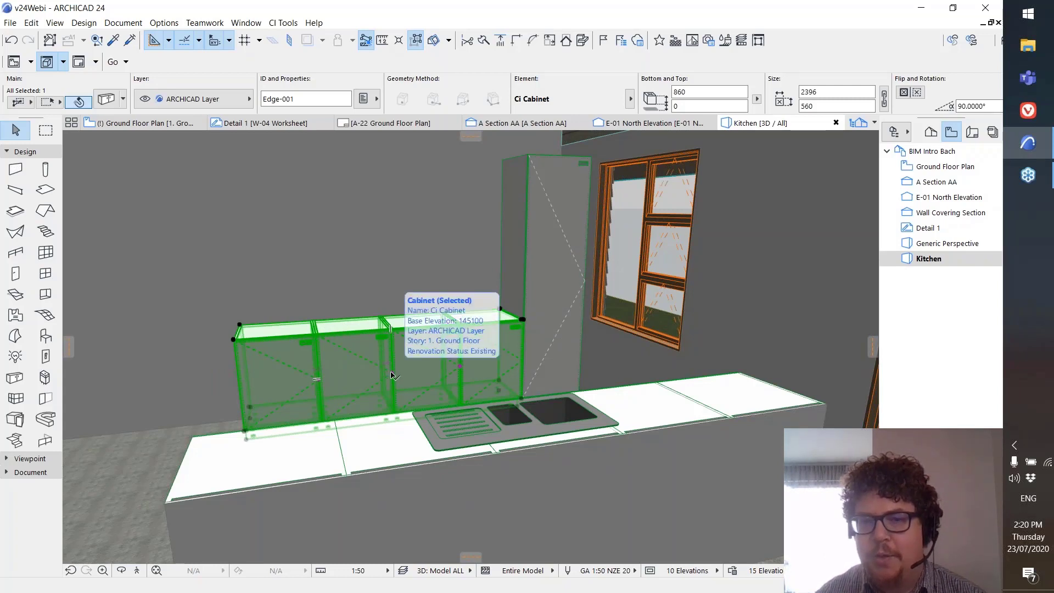
key("ctrl+d")
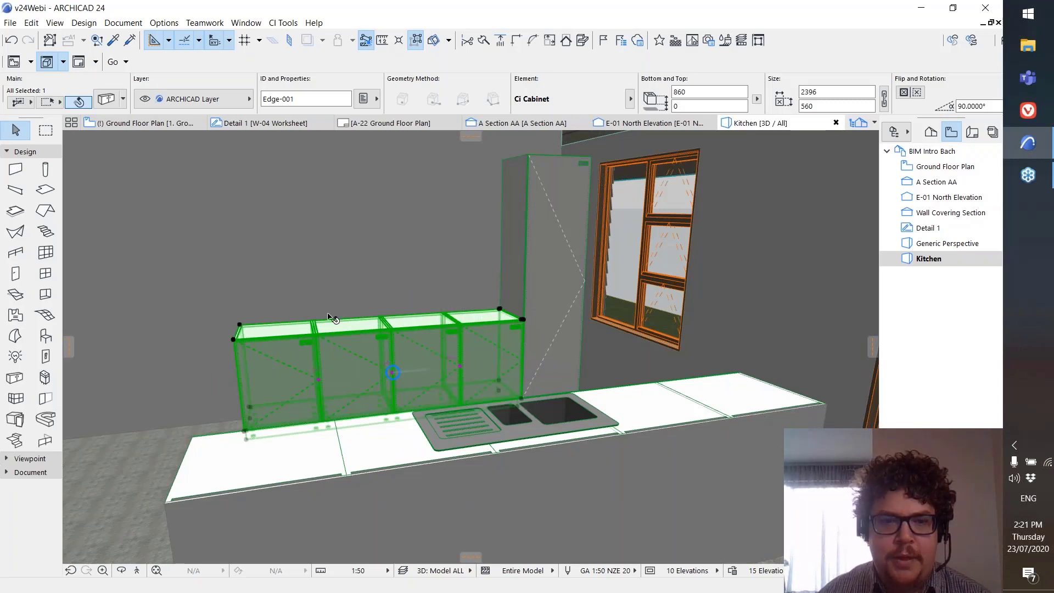
scroll(332, 318, "up", 4)
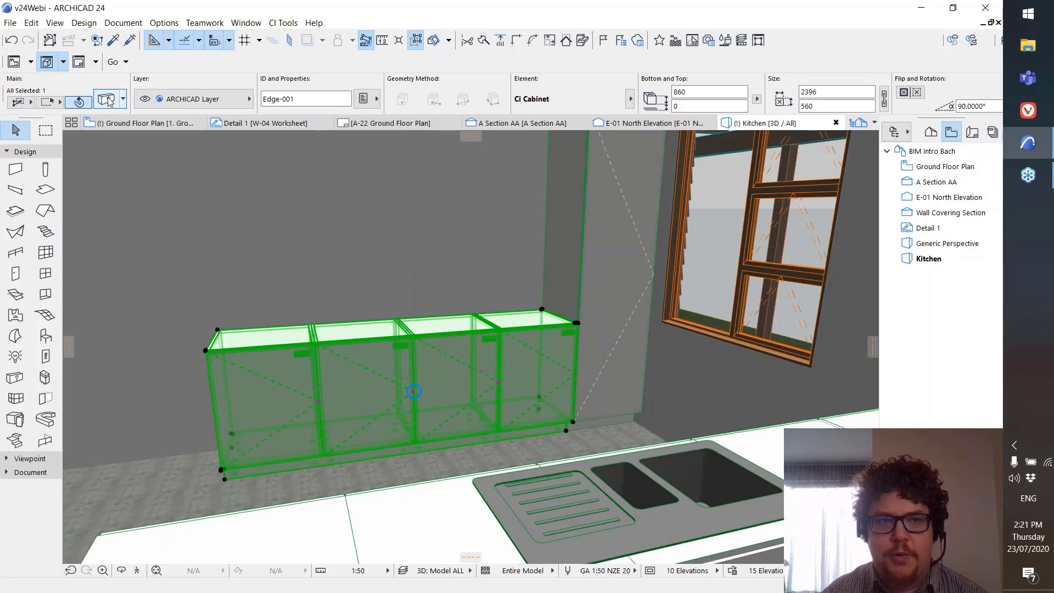
key("ctrl+t")
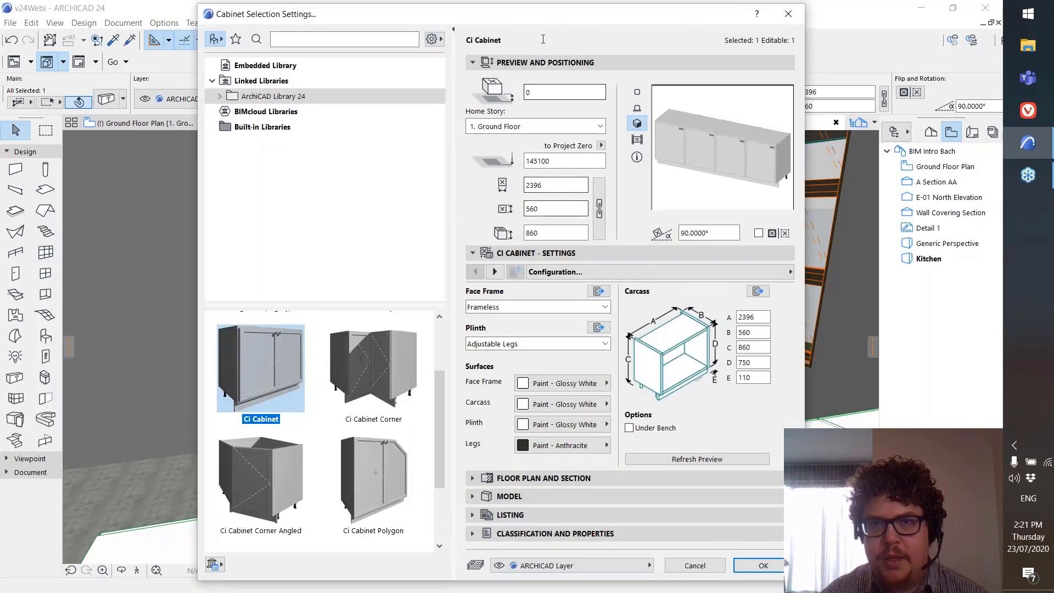
left_click_drag(541, 20, 475, 21)
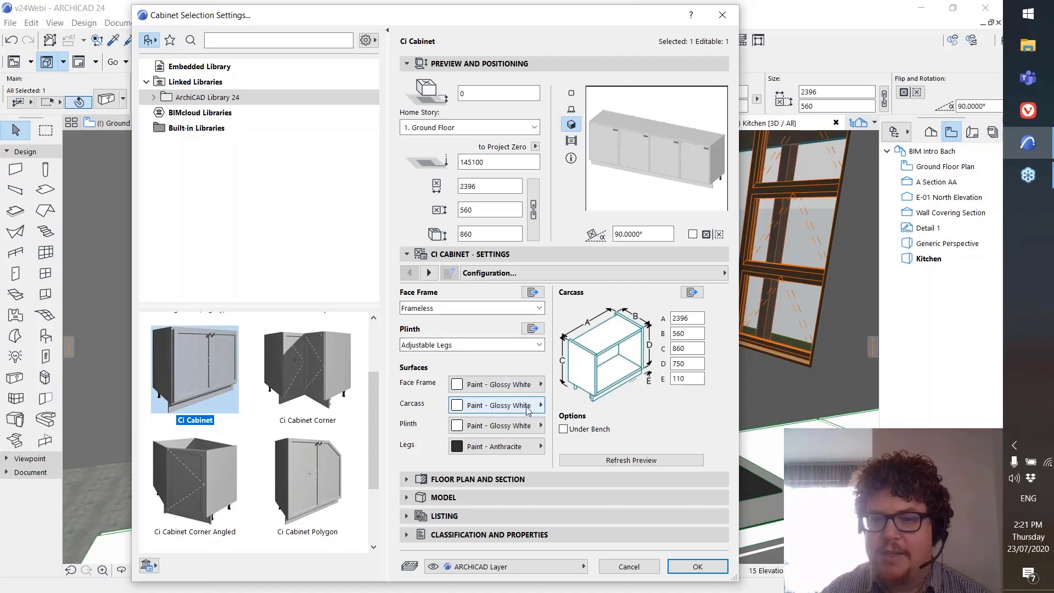
- Review the cabinet's Face, Carcass and Plinth & Legs settings, ending on the Modules page
left_click(600, 275)
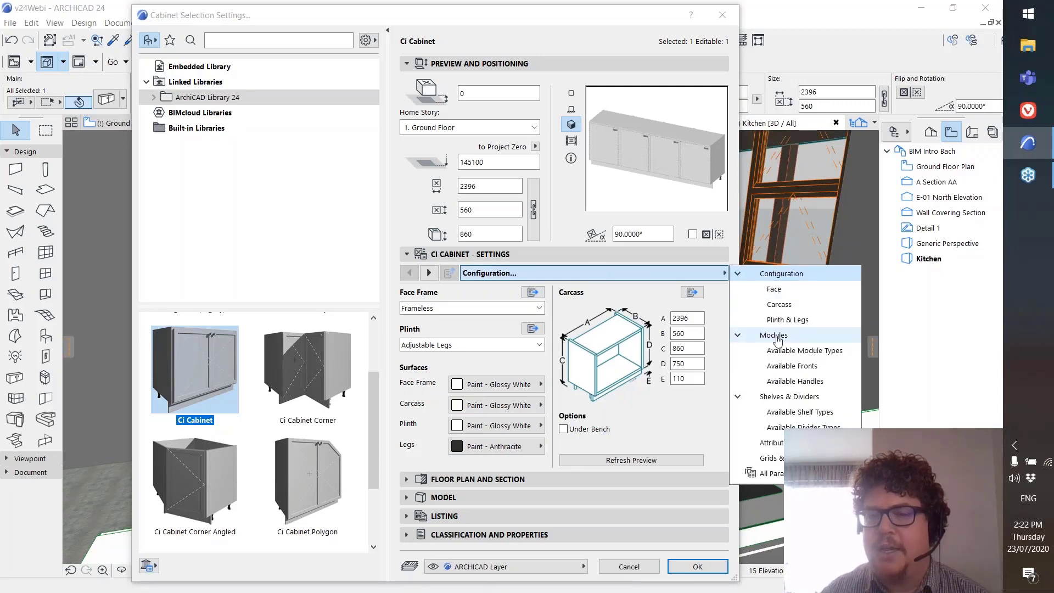
left_click(782, 291)
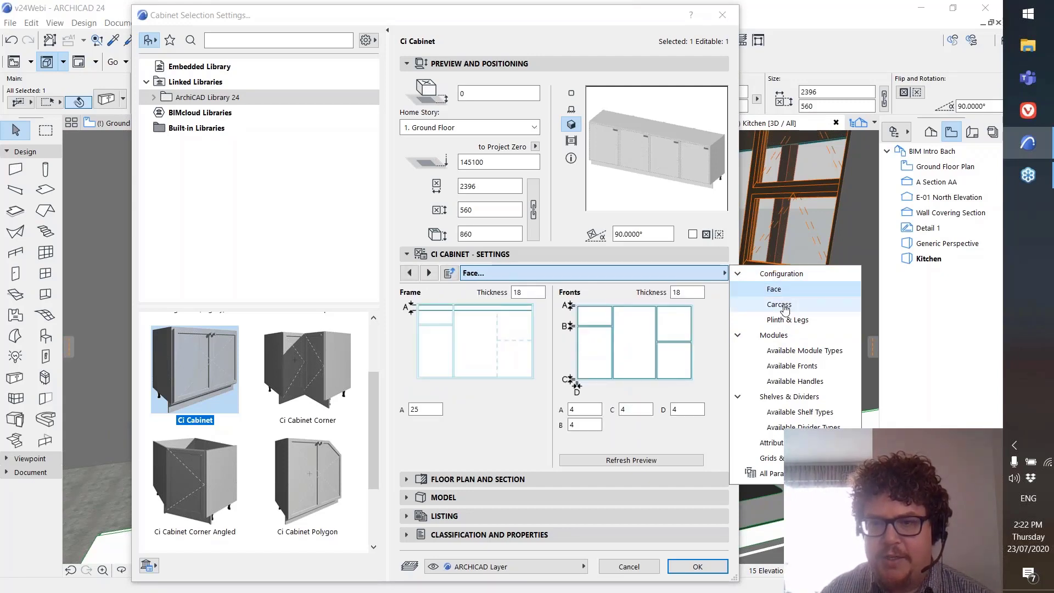
left_click(785, 305)
left_click(786, 323)
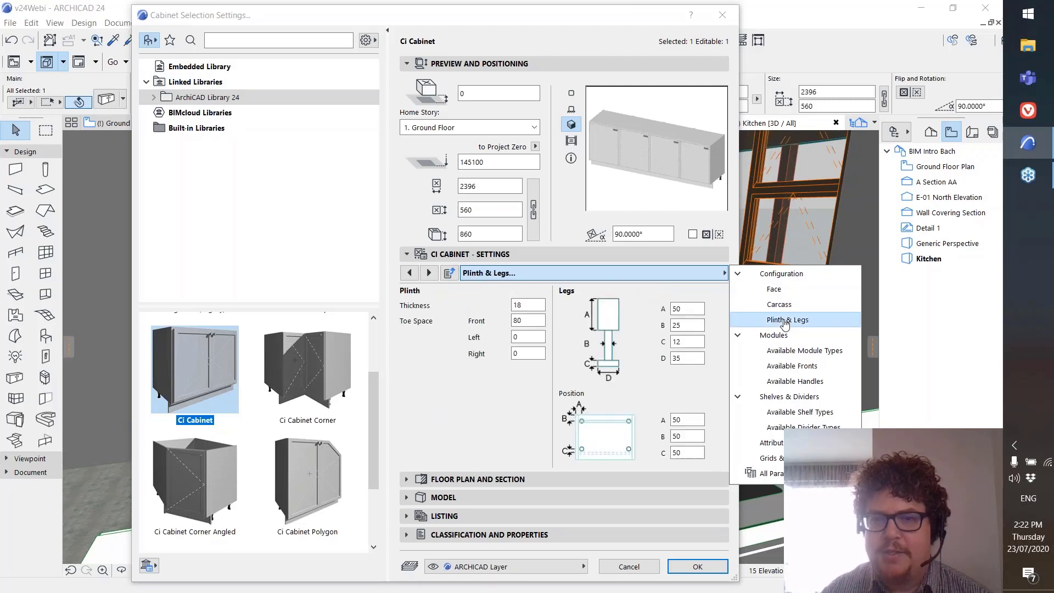
left_click(772, 338)
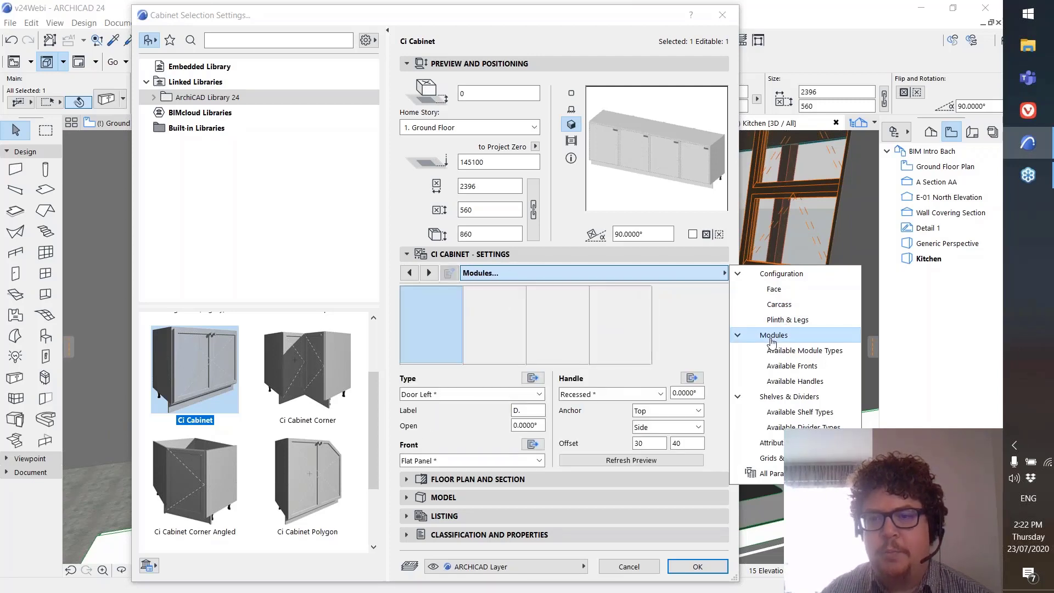
left_click(723, 346)
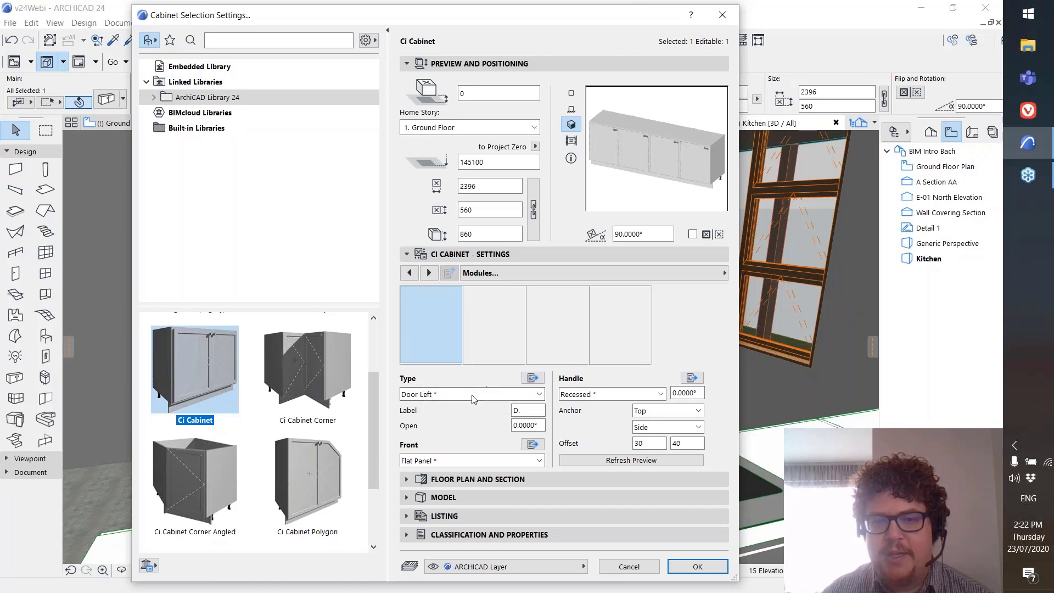
- Review the first module's type options and show the Door Left definition in Available Module Types
left_click(449, 395)
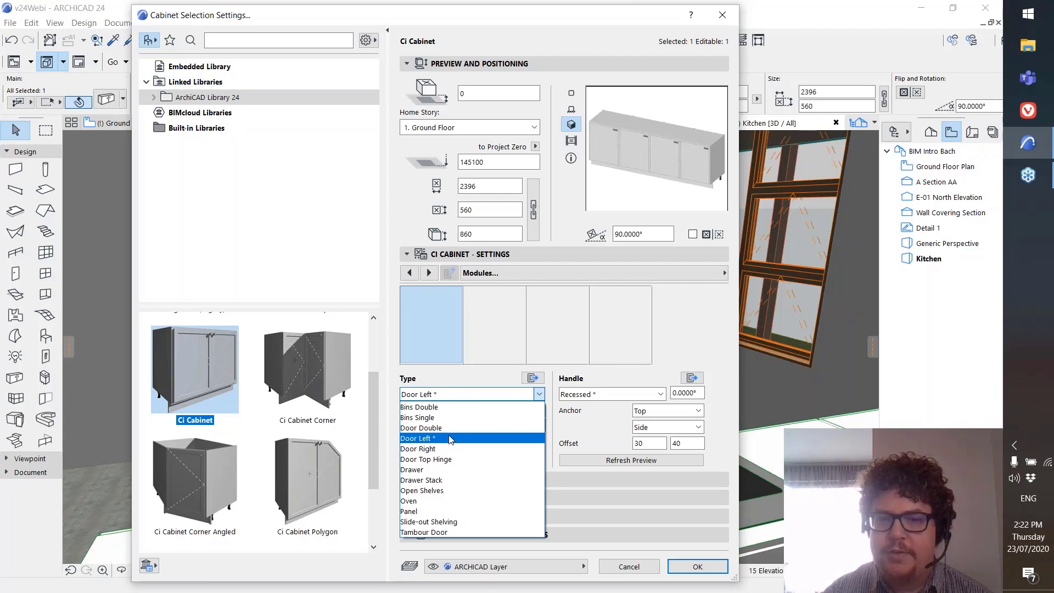
left_click(476, 374)
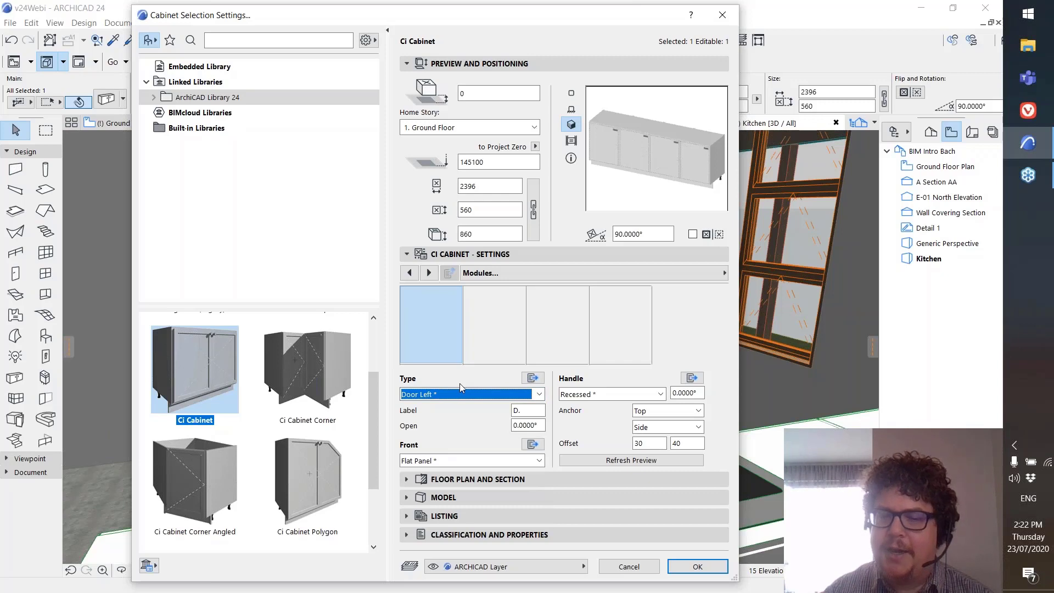
left_click(533, 379)
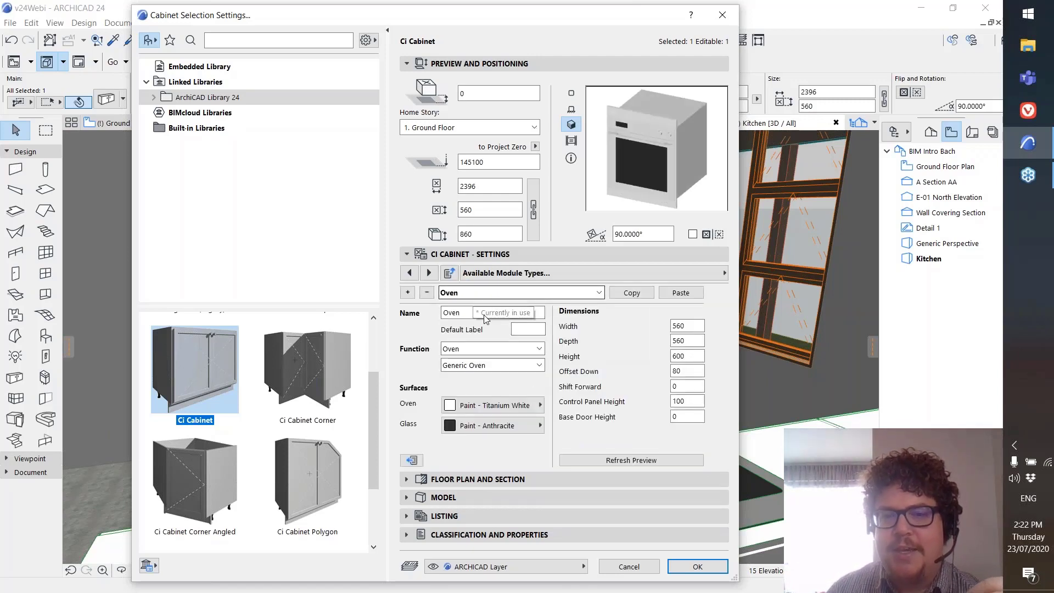
left_click(473, 313)
left_click(562, 293)
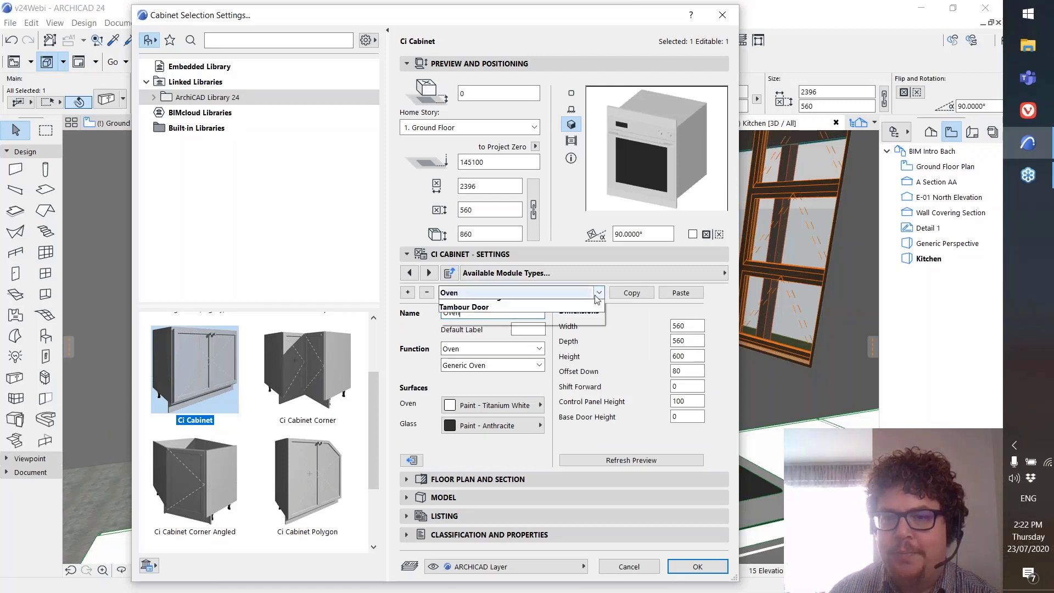
left_click(474, 338)
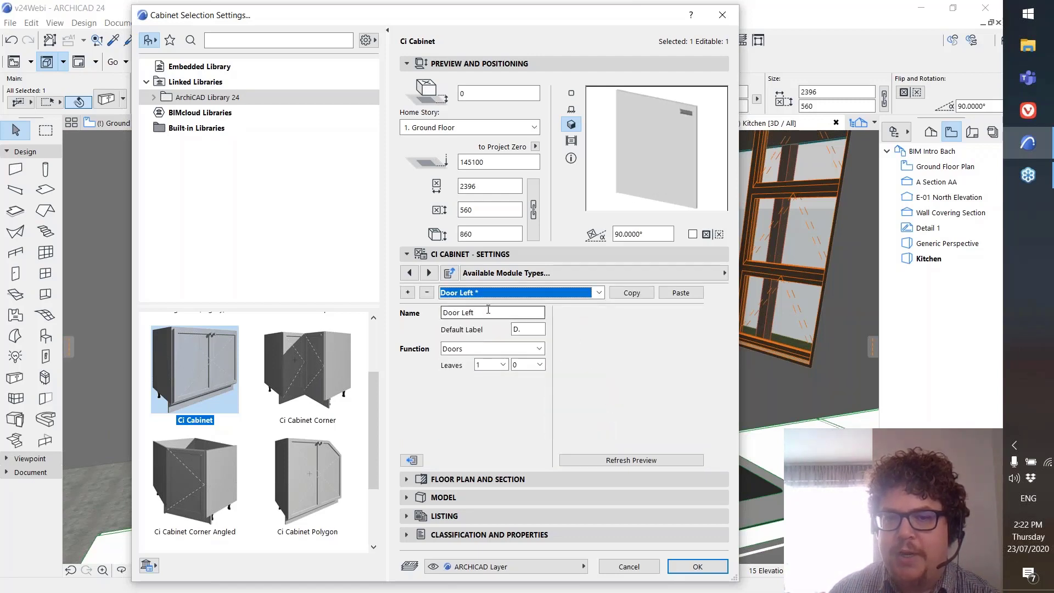
- Check the function options of the Door Left module type and copy its definition
left_click(488, 313)
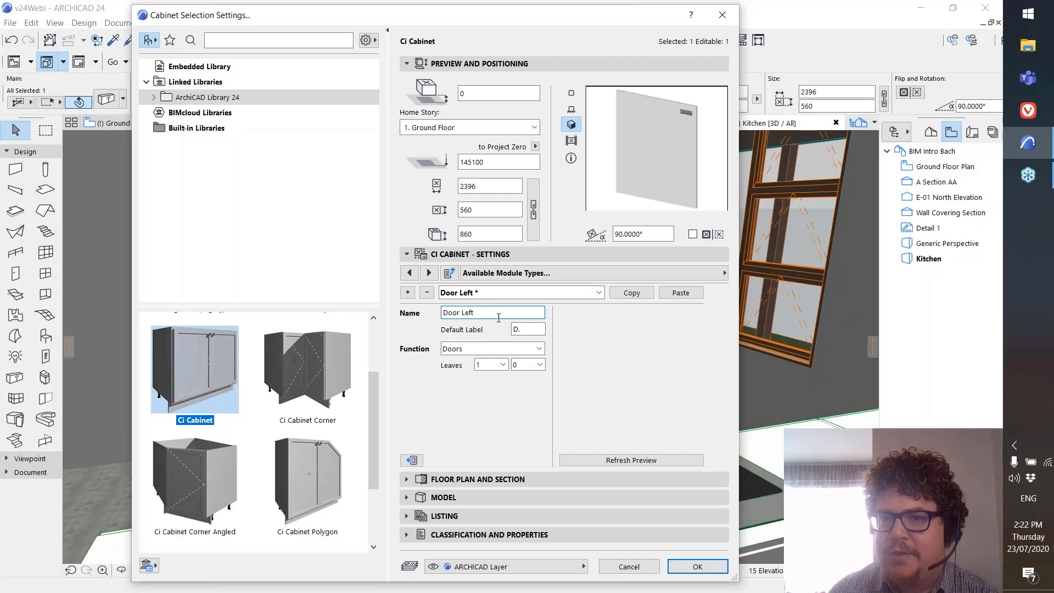
left_click(475, 350)
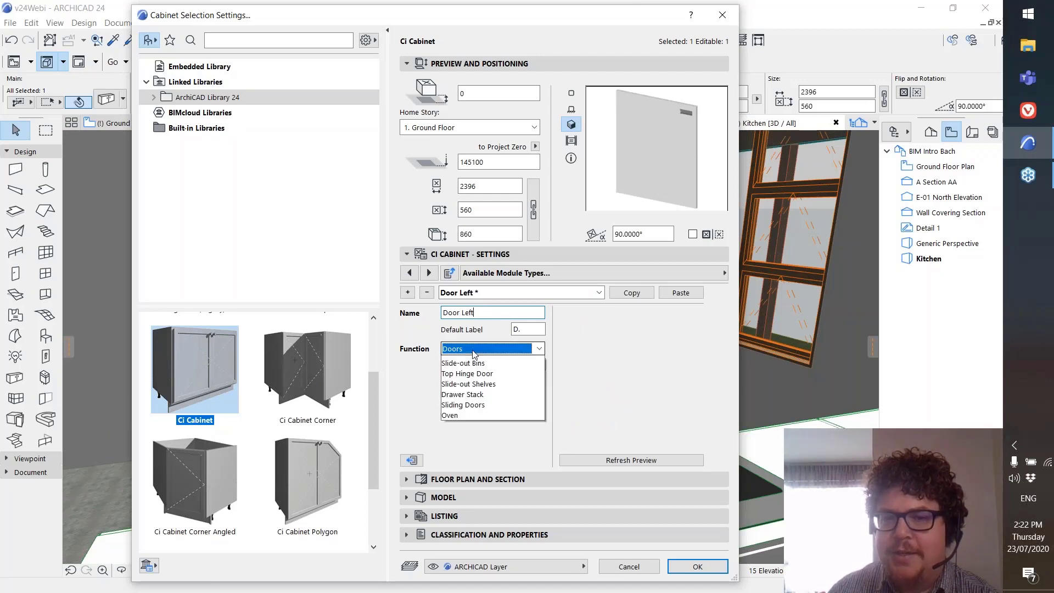
left_click(473, 351)
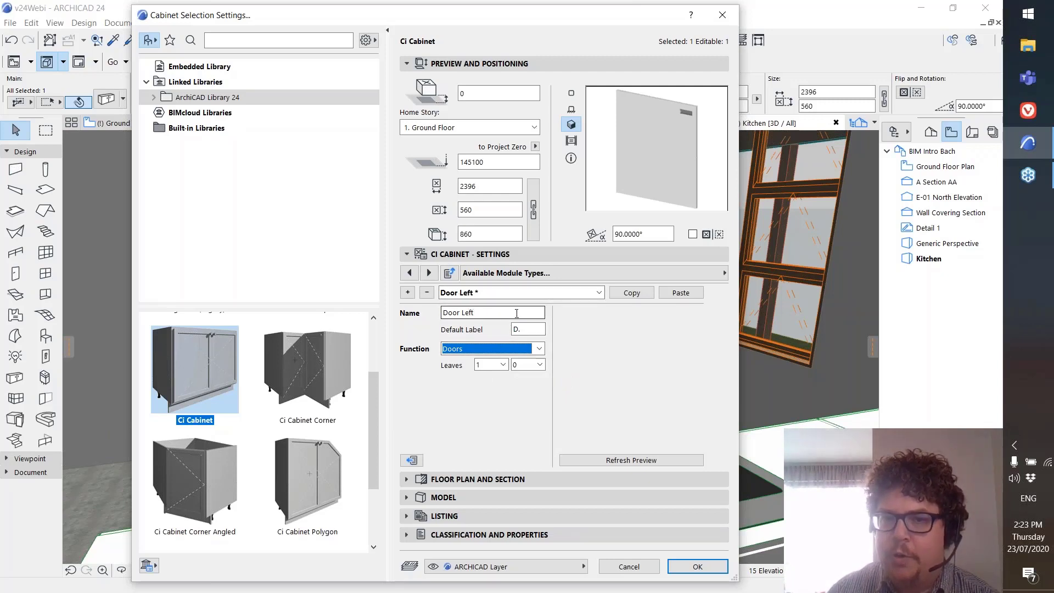
left_click(633, 294)
- Rename the Door Left module type as "2 Doors left"
left_click(488, 313)
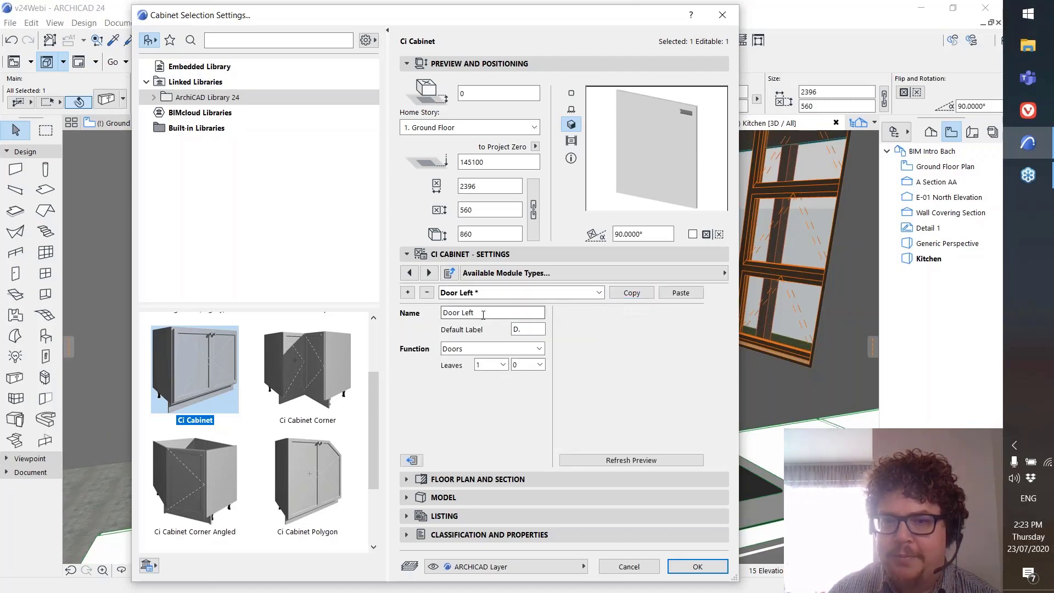
left_click_drag(488, 313, 468, 313)
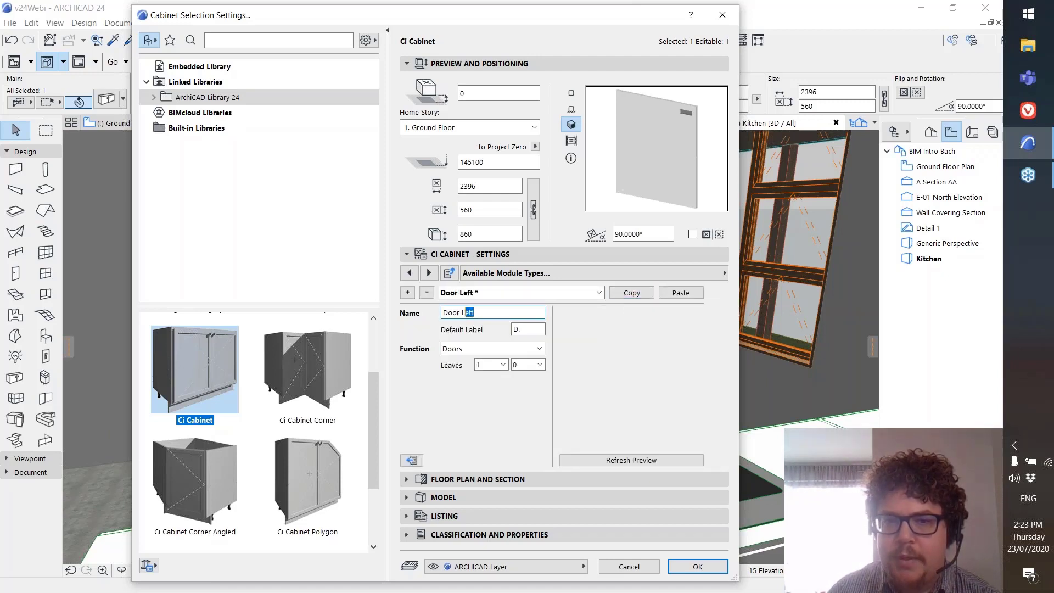
left_click(446, 313)
type("2")
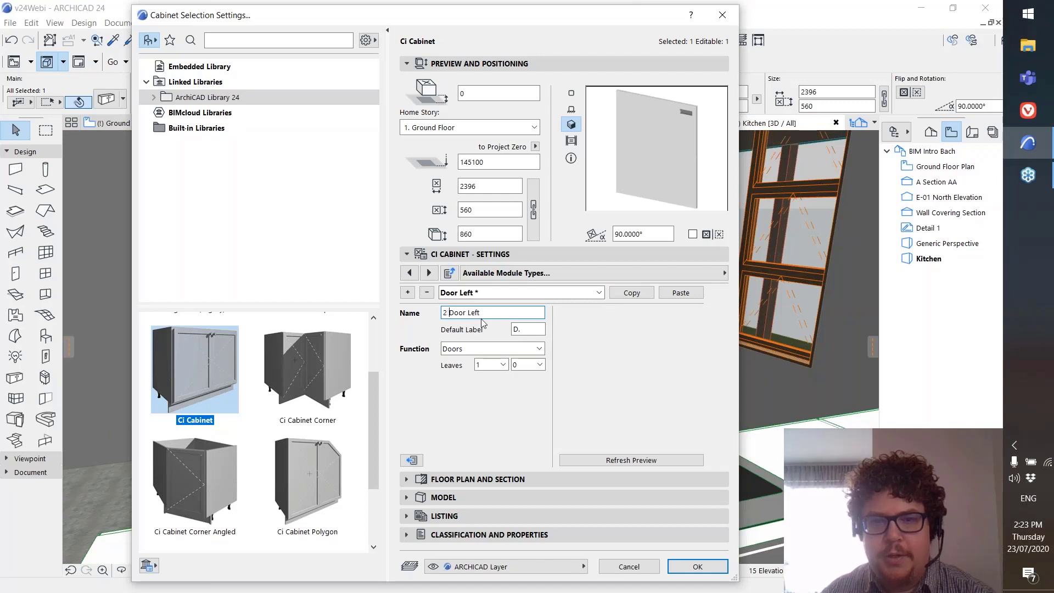
key("Return")
type("s")
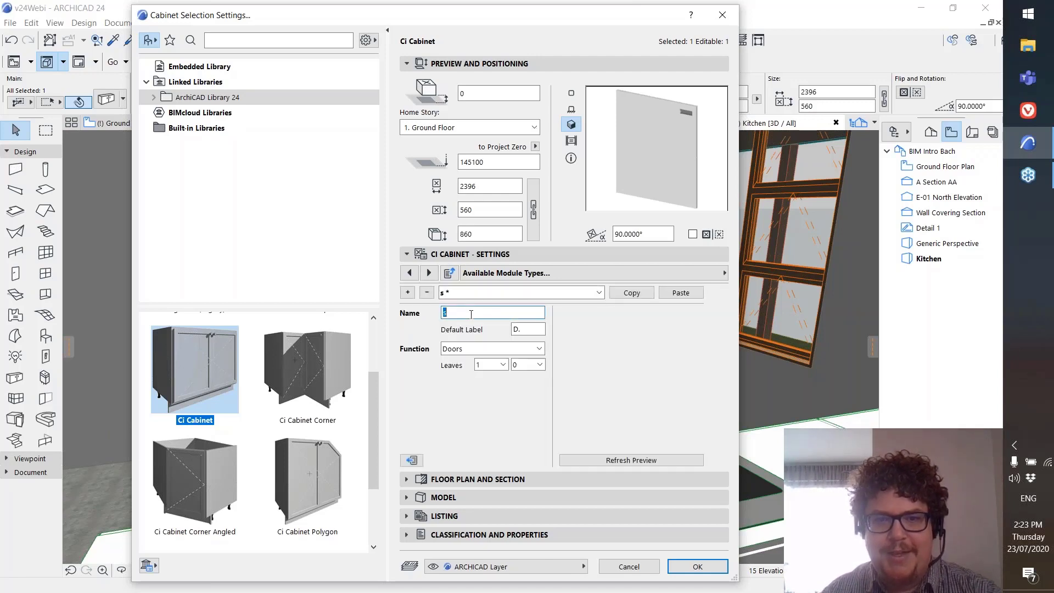
key("Return")
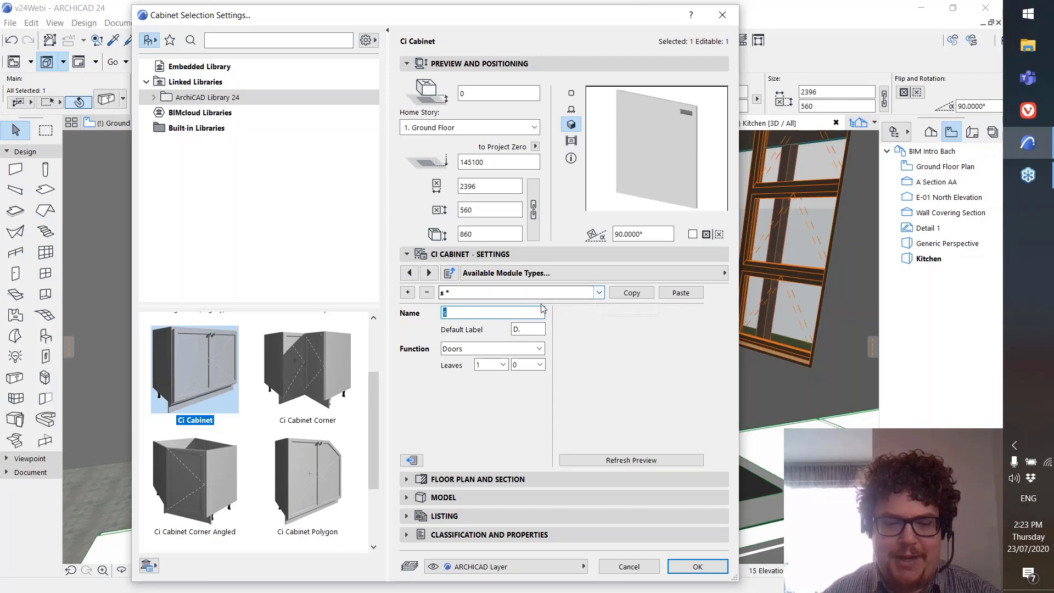
type("2 Door")
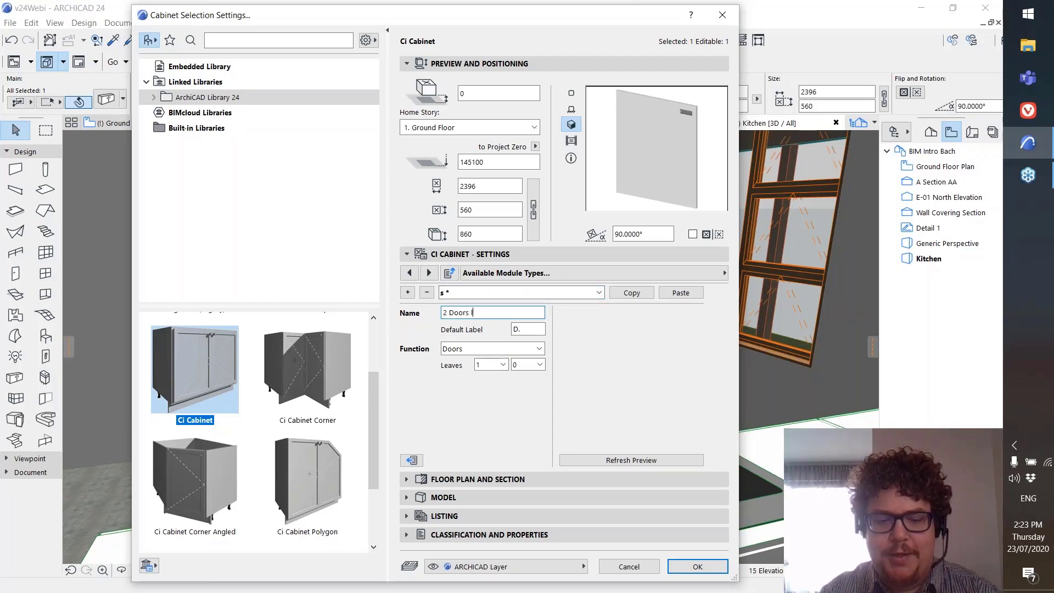
type("s left")
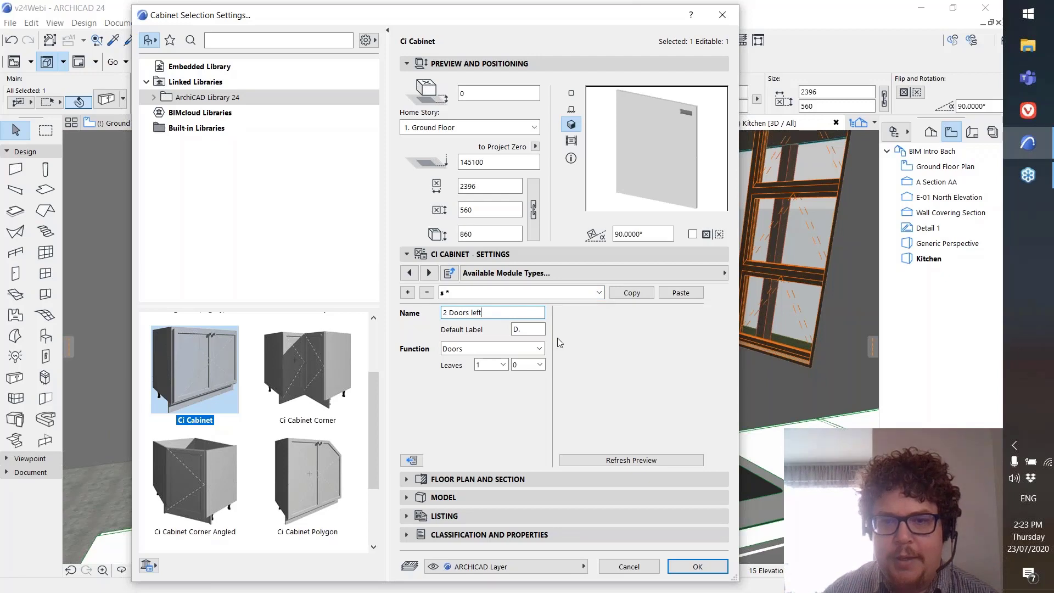
key("Return")
- Keep the Doors function for the 2 Doors left type and set its first Leaves value to 2
left_click(532, 328)
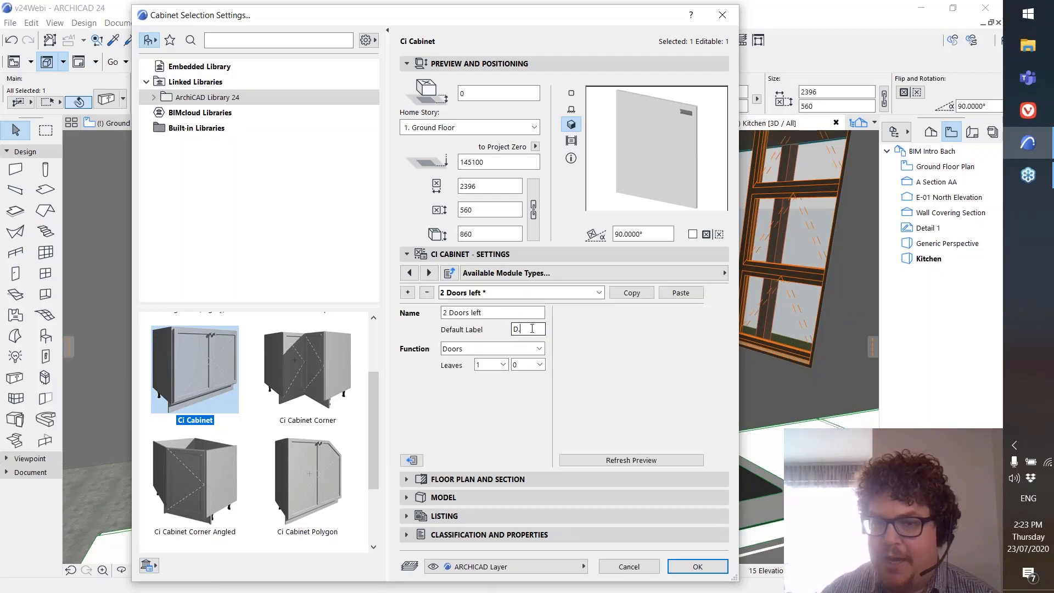
left_click(471, 348)
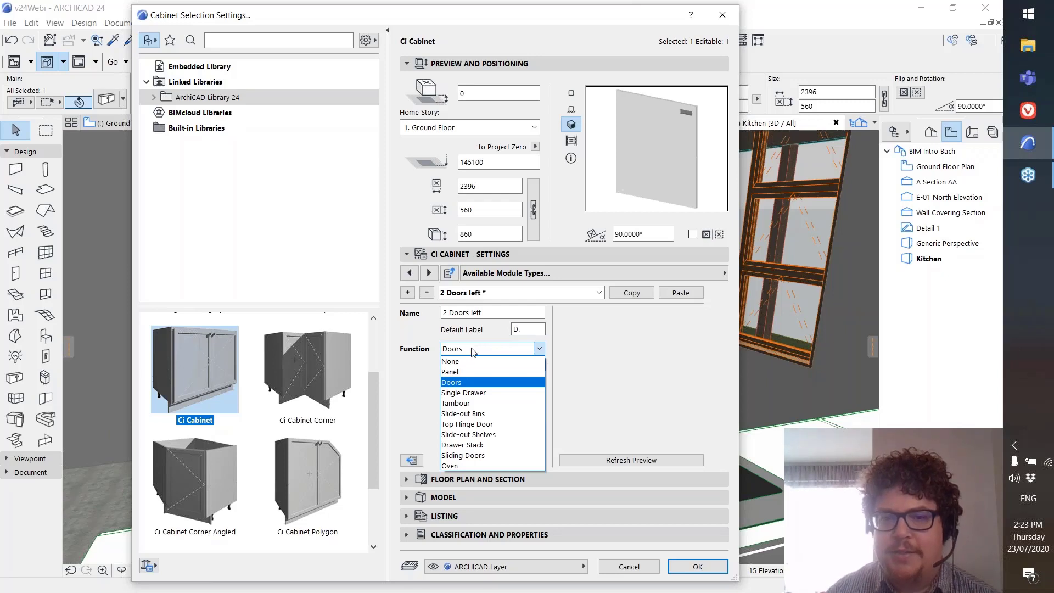
left_click(472, 350)
left_click(503, 364)
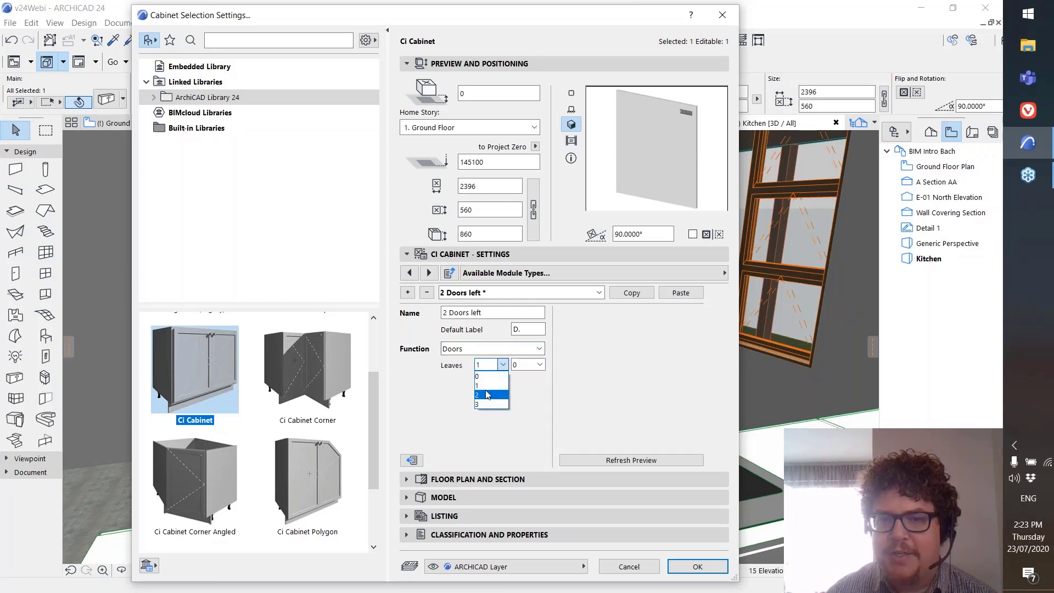
left_click(488, 394)
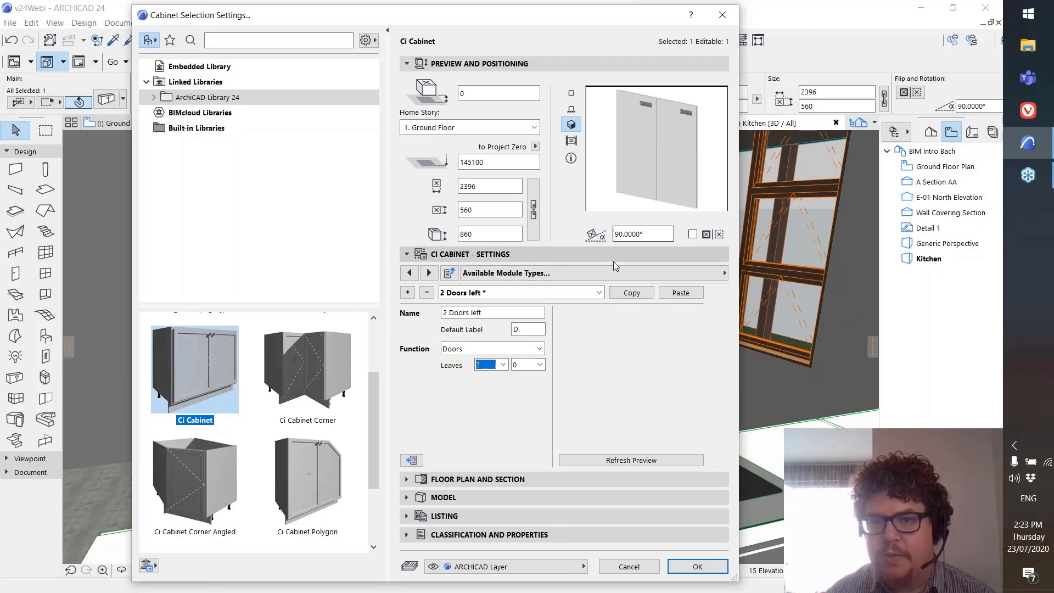
- Duplicate the 2 Doors left module type and name the copy "Doors left"
left_click(602, 294)
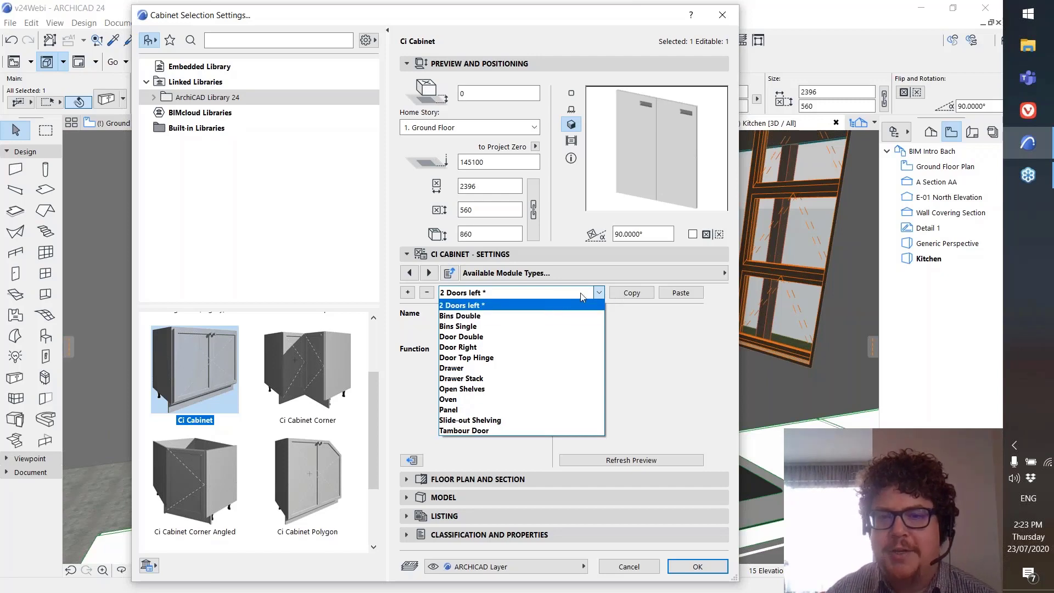
left_click(413, 303)
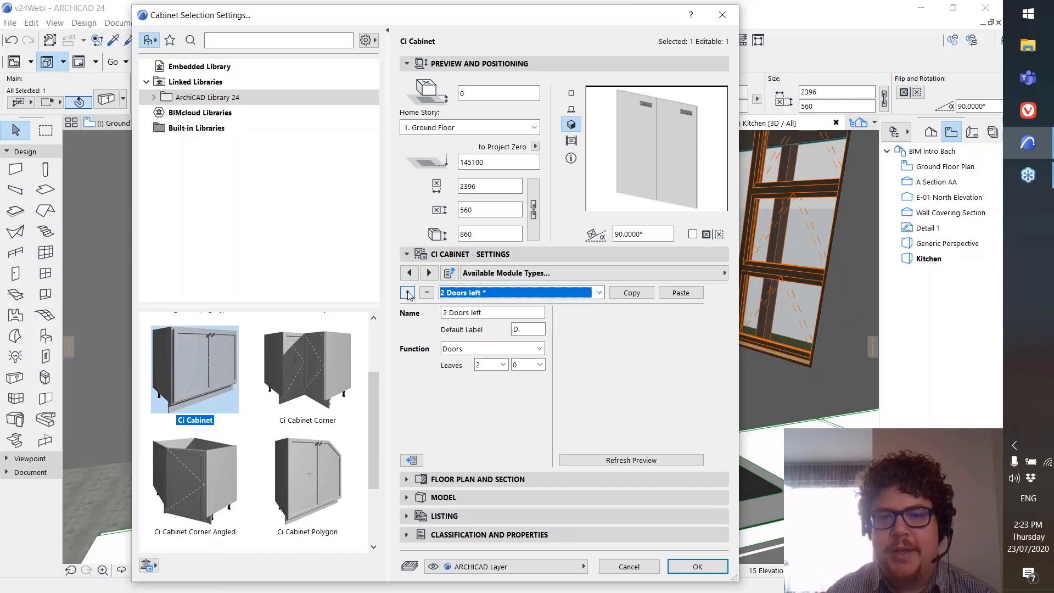
left_click(408, 293)
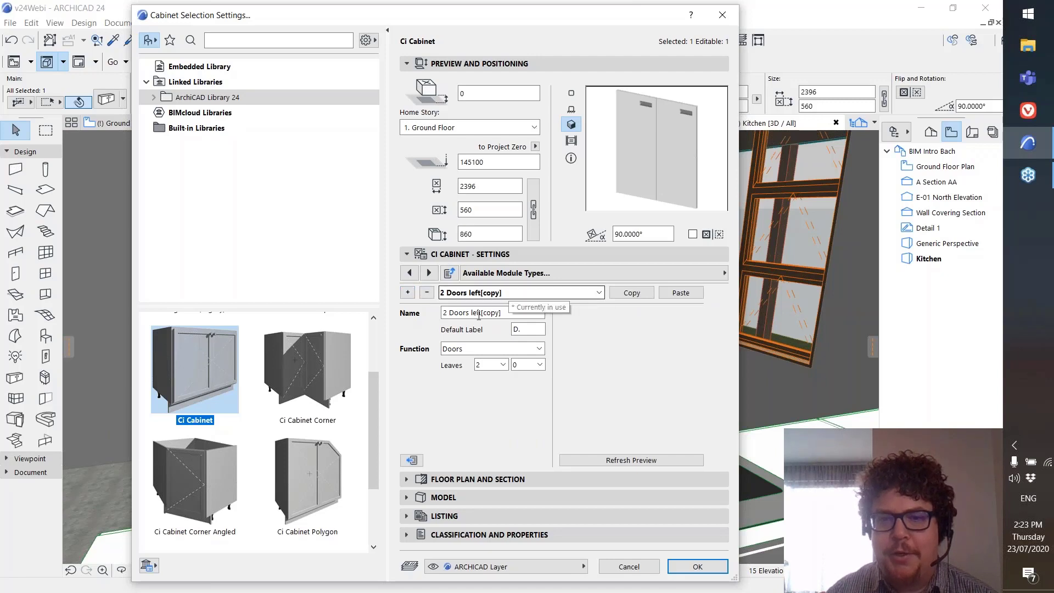
left_click(479, 312)
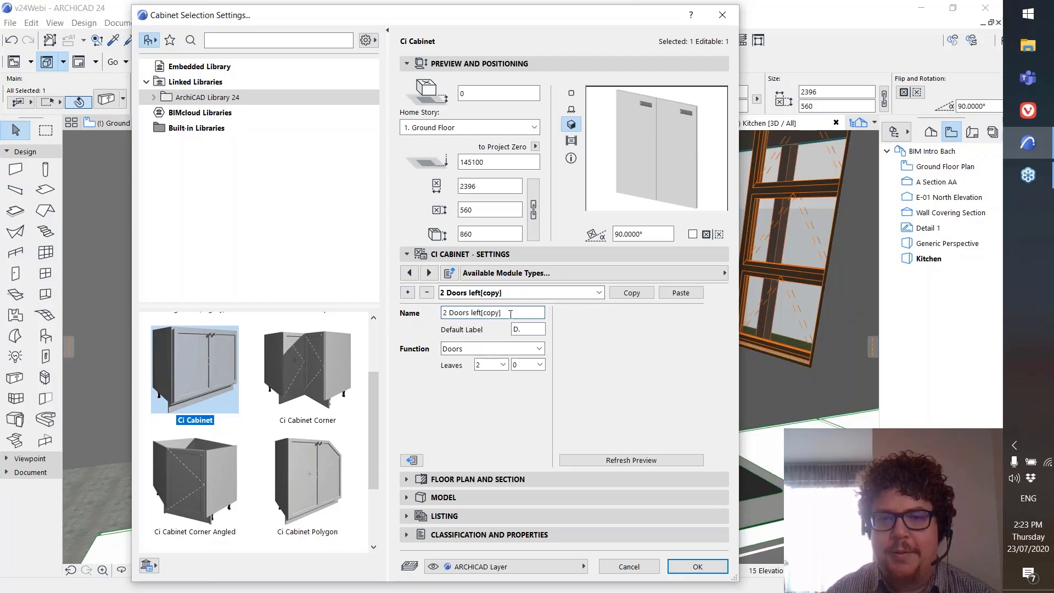
left_click_drag(511, 314, 480, 316)
key("BackSpace")
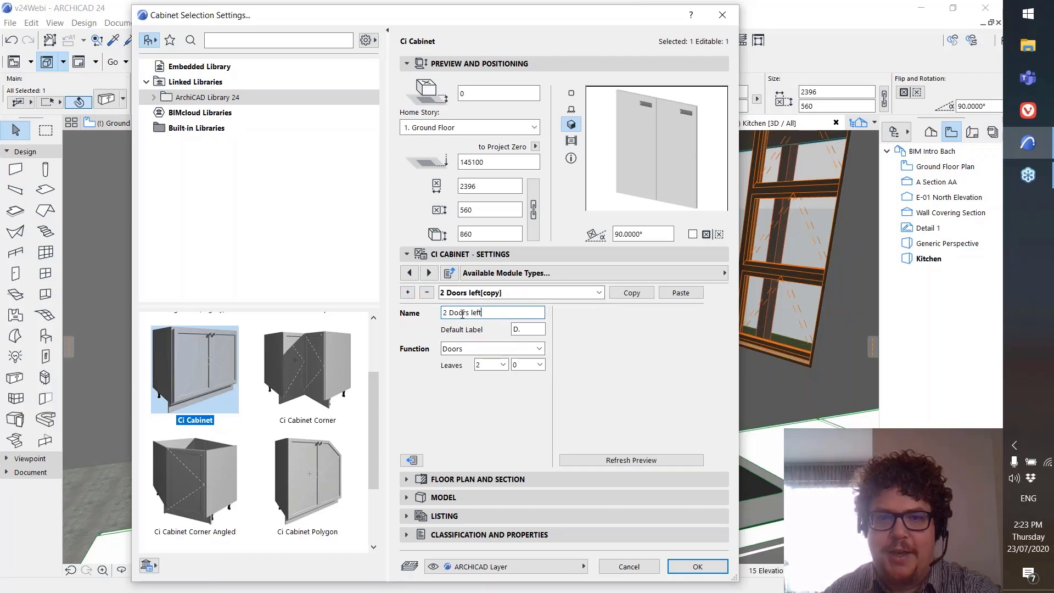
key("BackSpace")
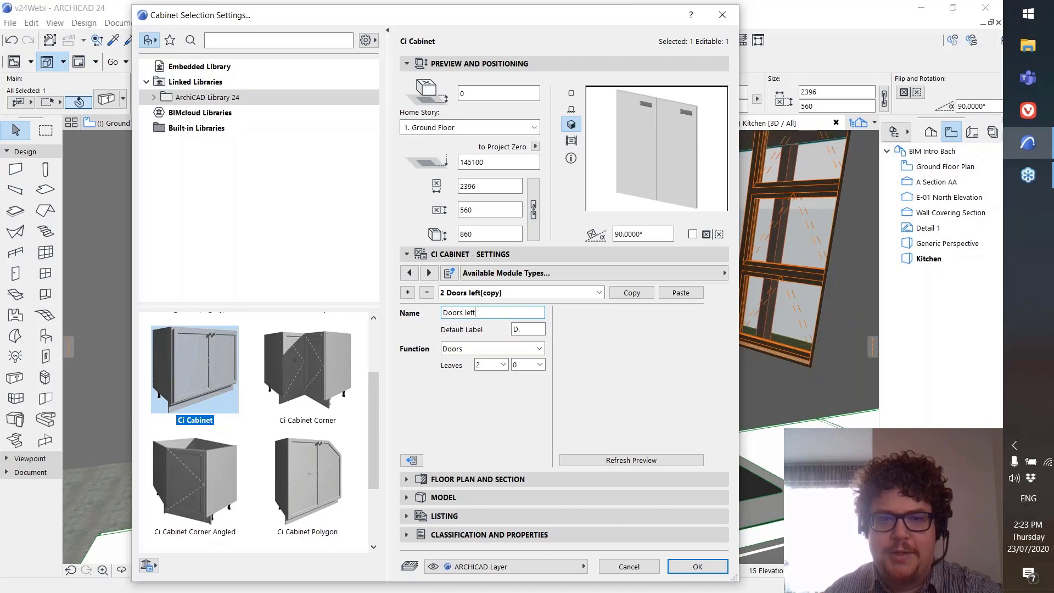
- Set the first Leaves value of the Doors left type to 1 and compare it with the 2 Doors left type
left_click(488, 366)
left_click(487, 367)
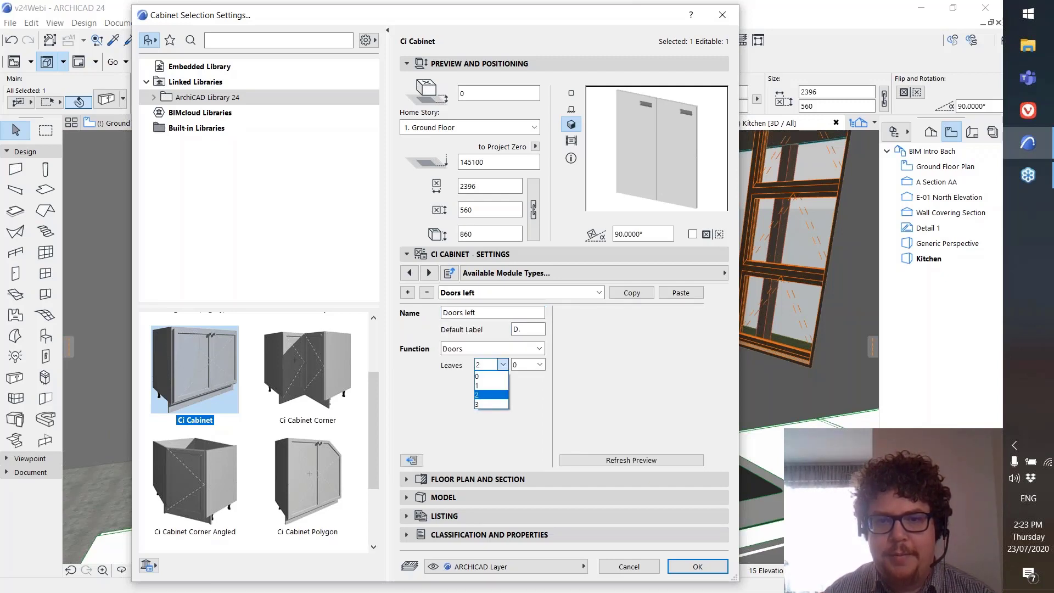
left_click(483, 386)
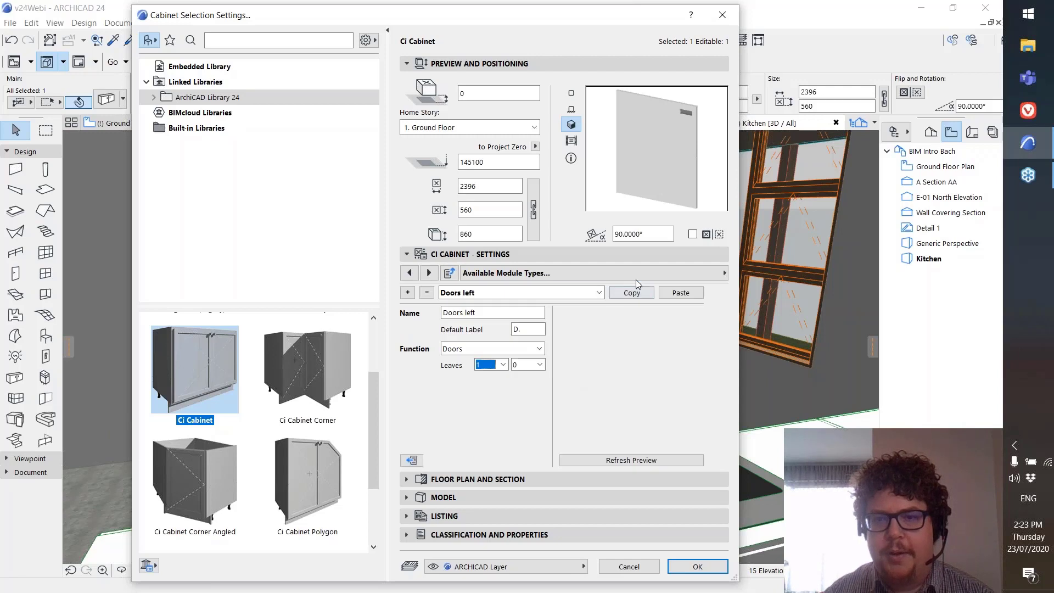
left_click(591, 293)
left_click(496, 305)
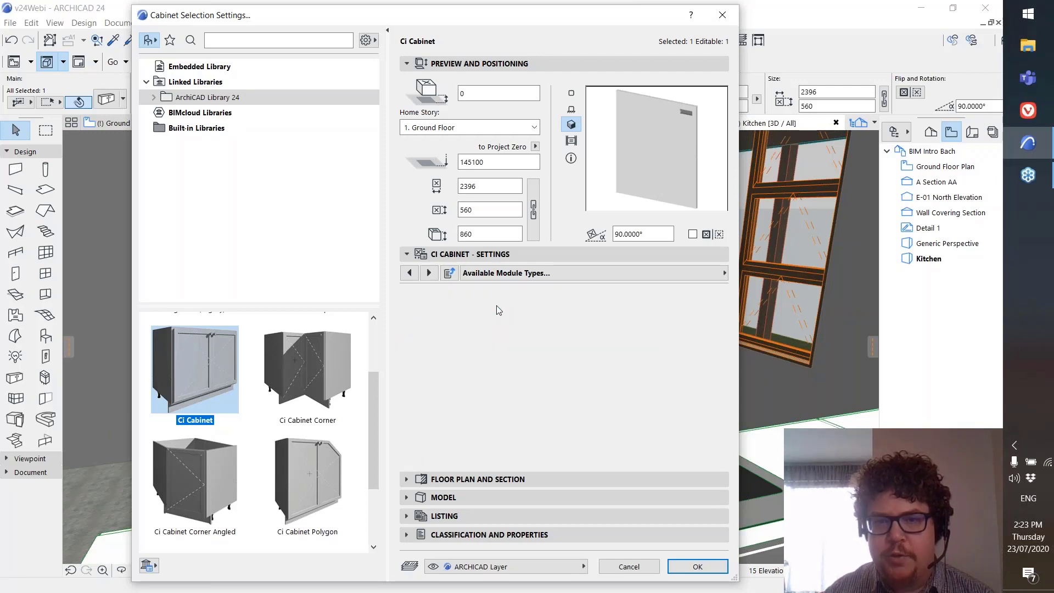
left_click(583, 294)
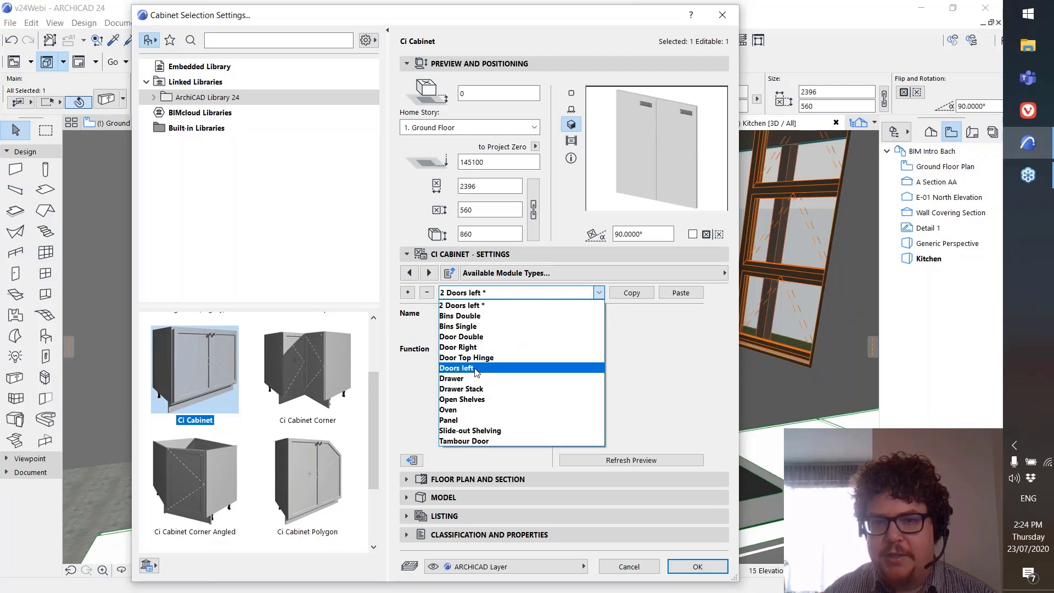
left_click(476, 370)
- Assign the Doors left type to the first module of the cabinet on the Modules page
left_click(665, 272)
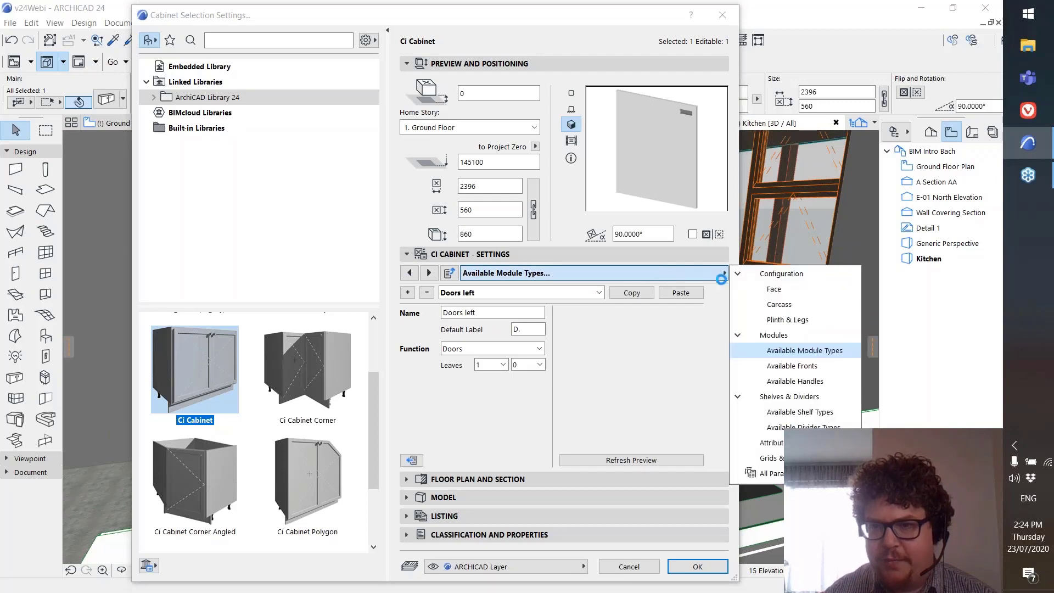
left_click(774, 335)
left_click(447, 395)
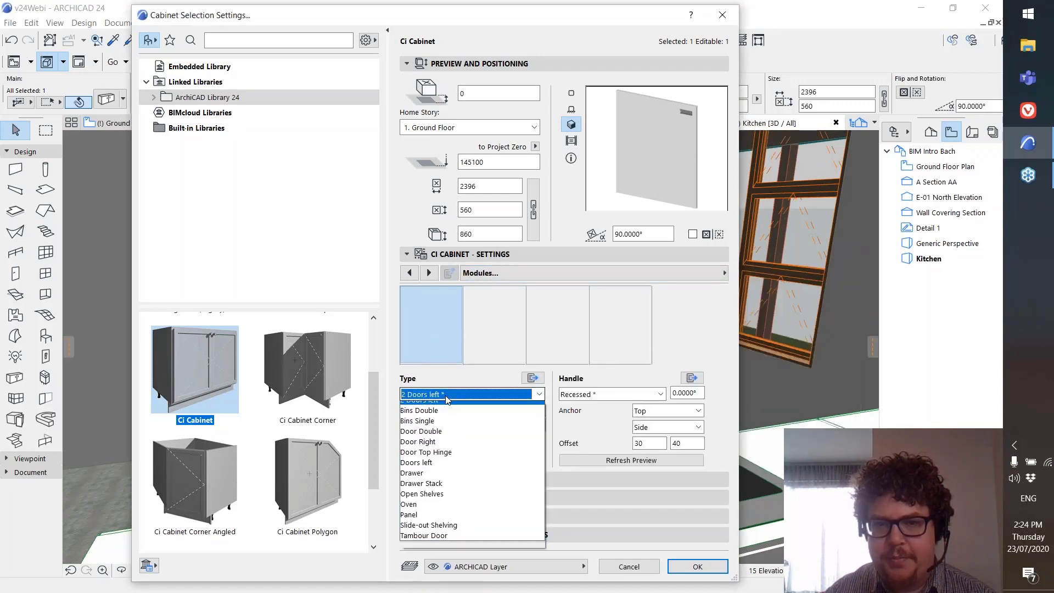
left_click(440, 470)
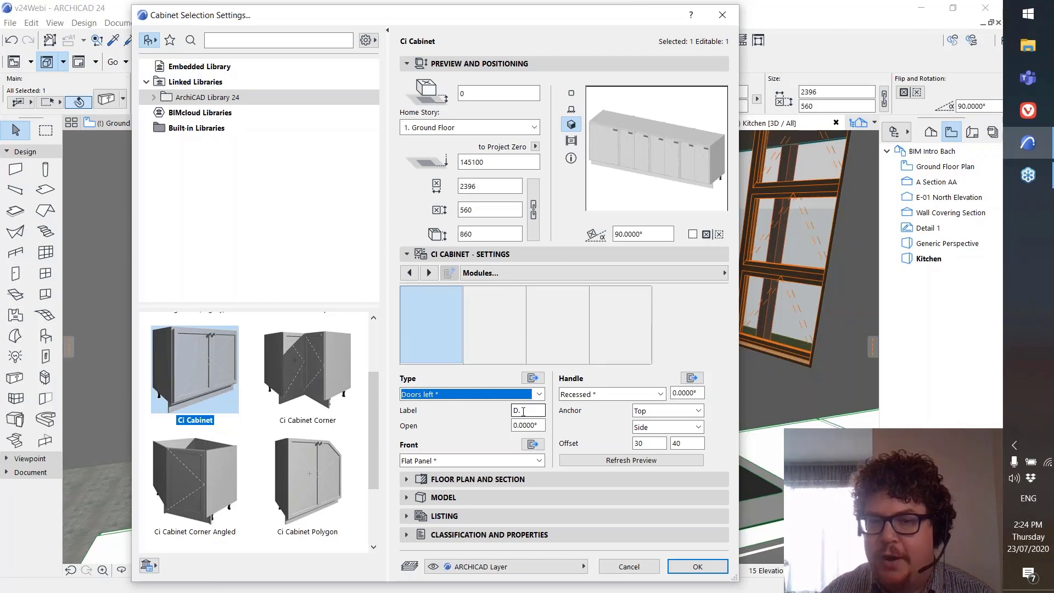
- Open the first module's type definition, try the Single Drawer and Tambour functions, and set the function to Drawer Stack
left_click(533, 377)
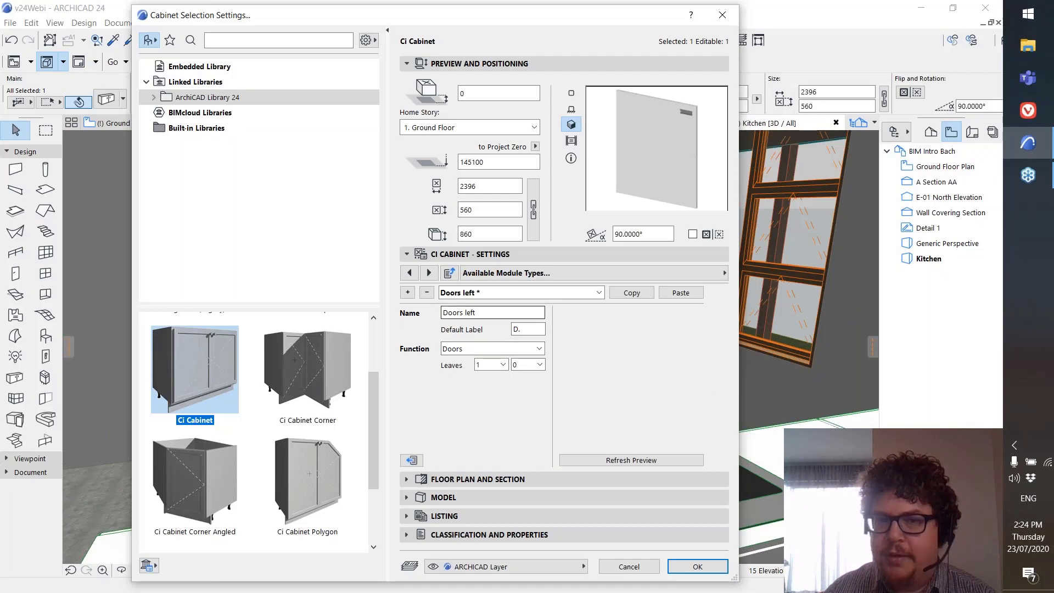
left_click(485, 352)
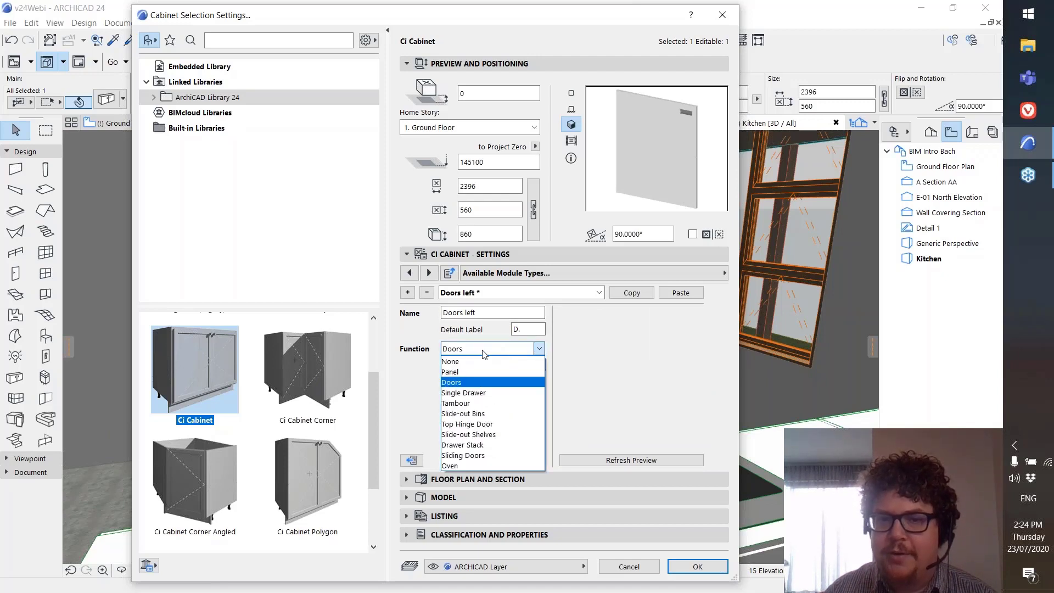
left_click(485, 379)
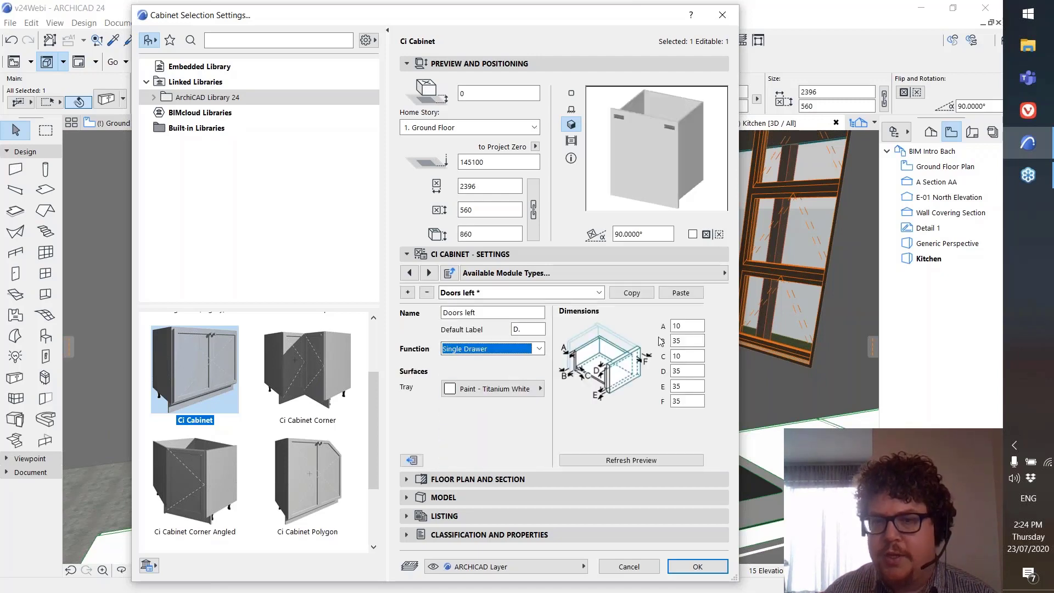
left_click(501, 355)
left_click(483, 404)
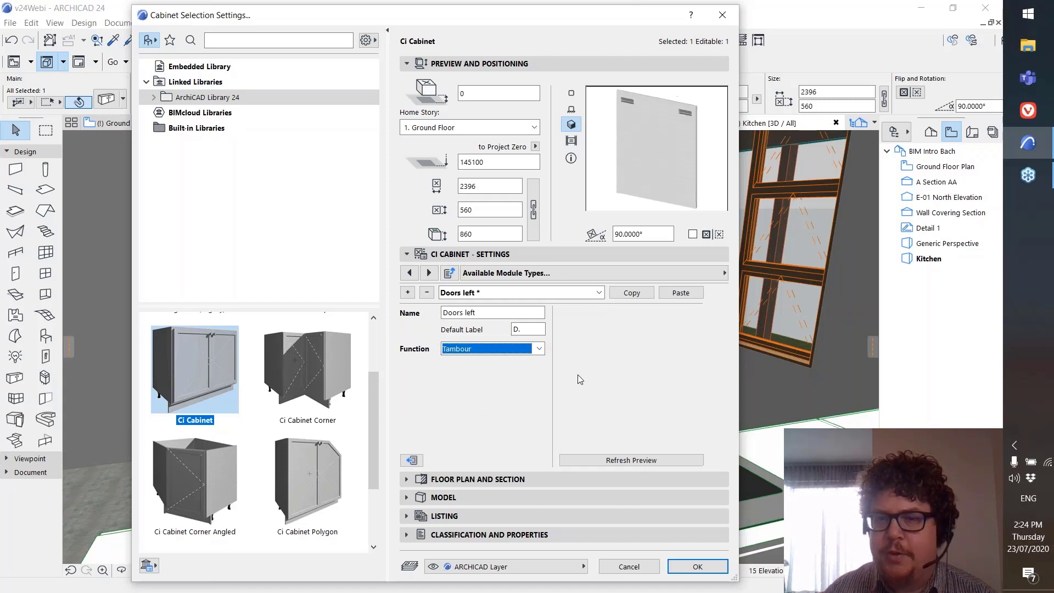
left_click(508, 350)
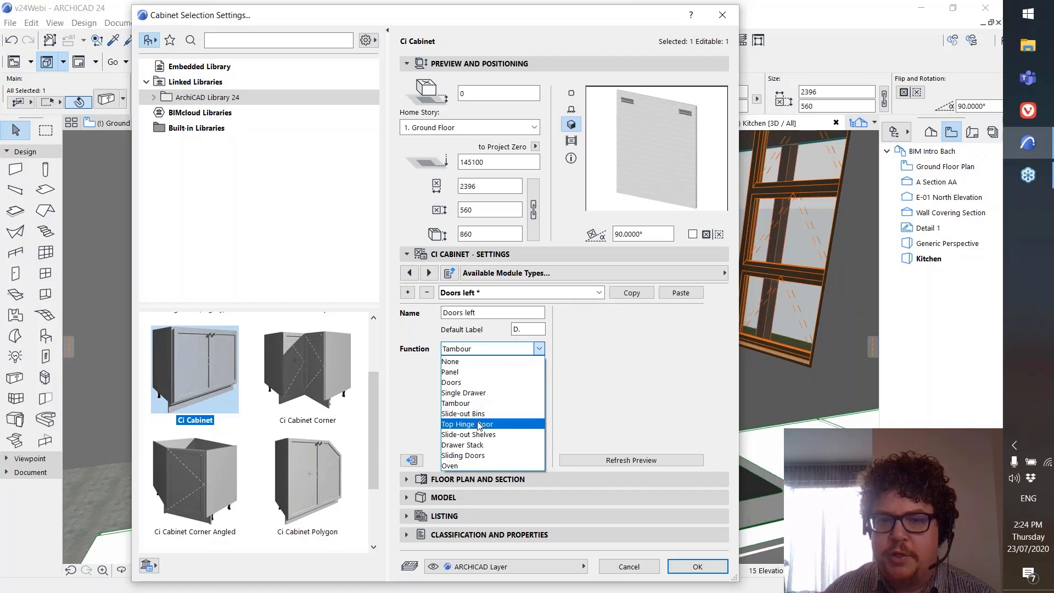
left_click(475, 444)
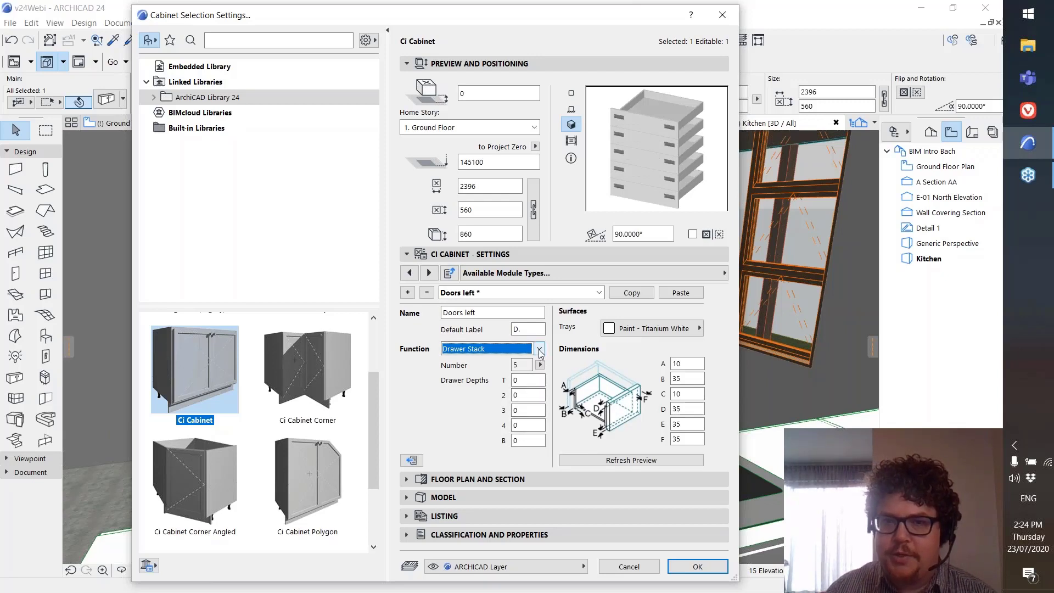
- Review the list of available module types and return to the Modules page of the cabinet settings
left_click(600, 293)
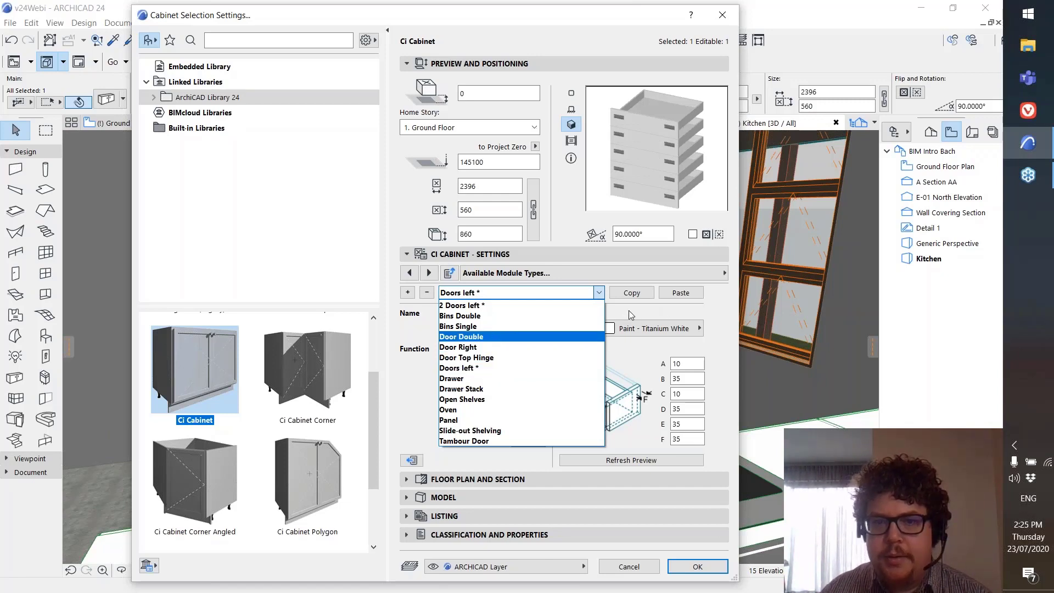
left_click(593, 299)
left_click(725, 273)
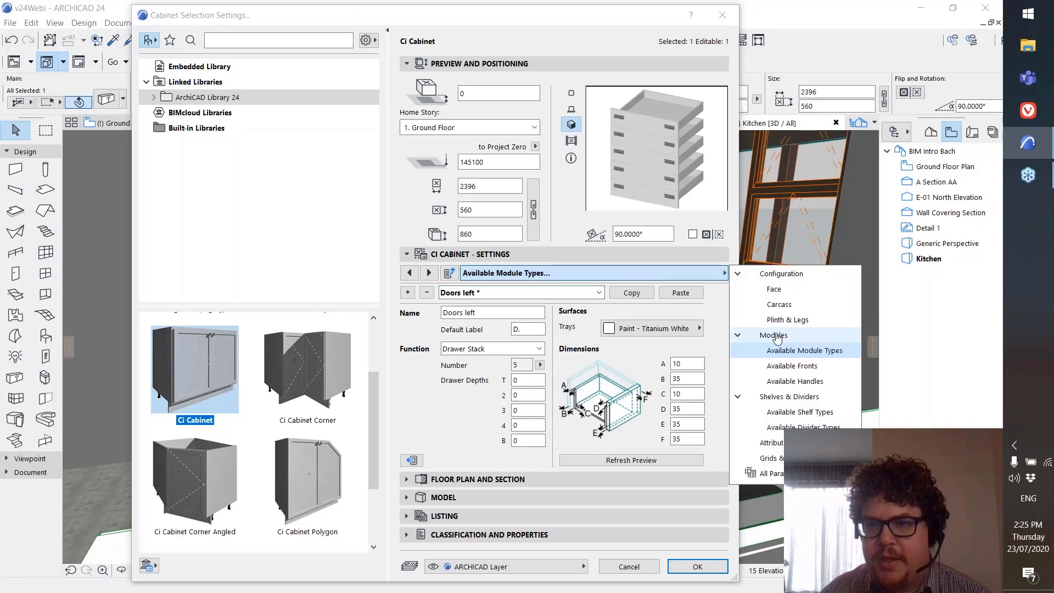
left_click(760, 337)
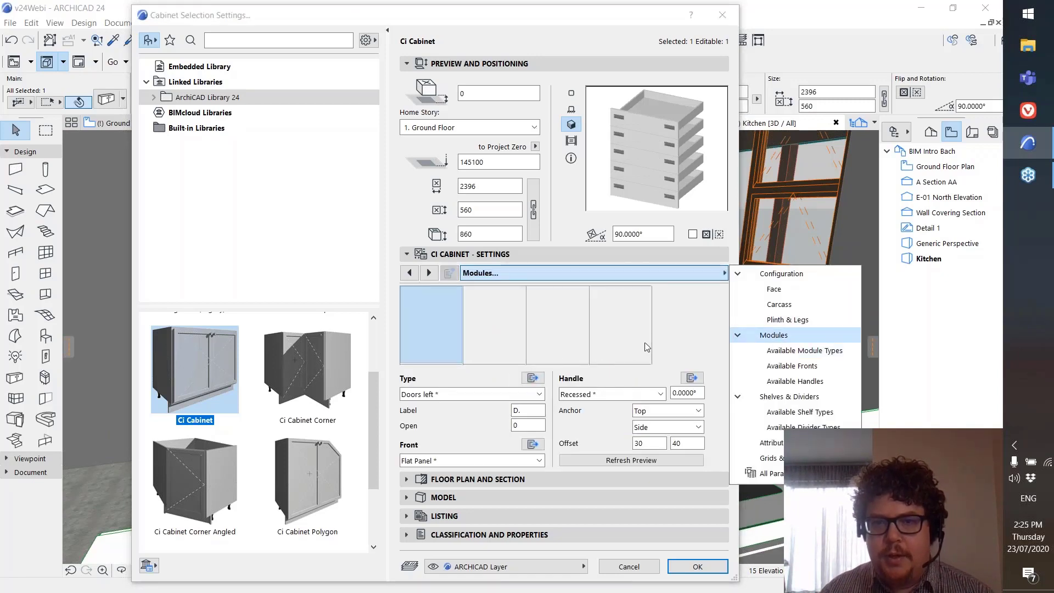
left_click(673, 330)
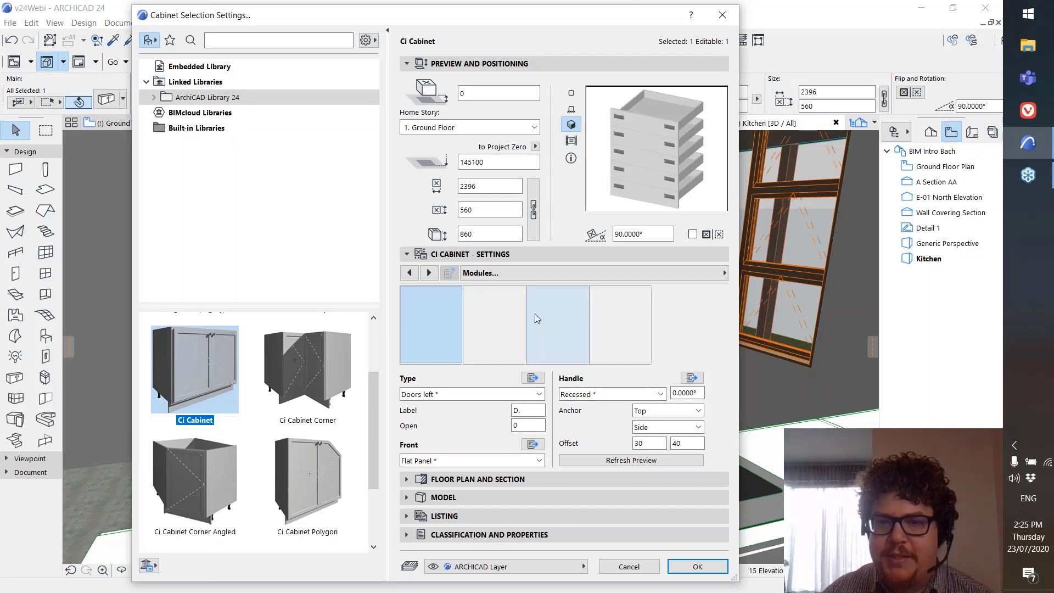
- Open the first module's Flat Panel front definition and set its shape to Wavy Top & Base with a Tongue & Groove panel
left_click(467, 461)
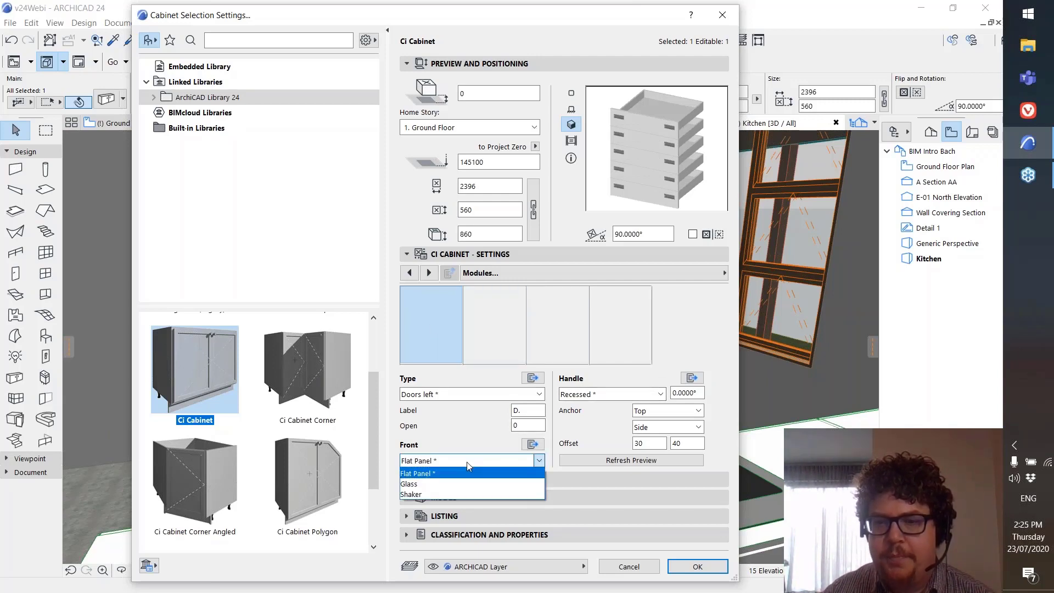
left_click(546, 460)
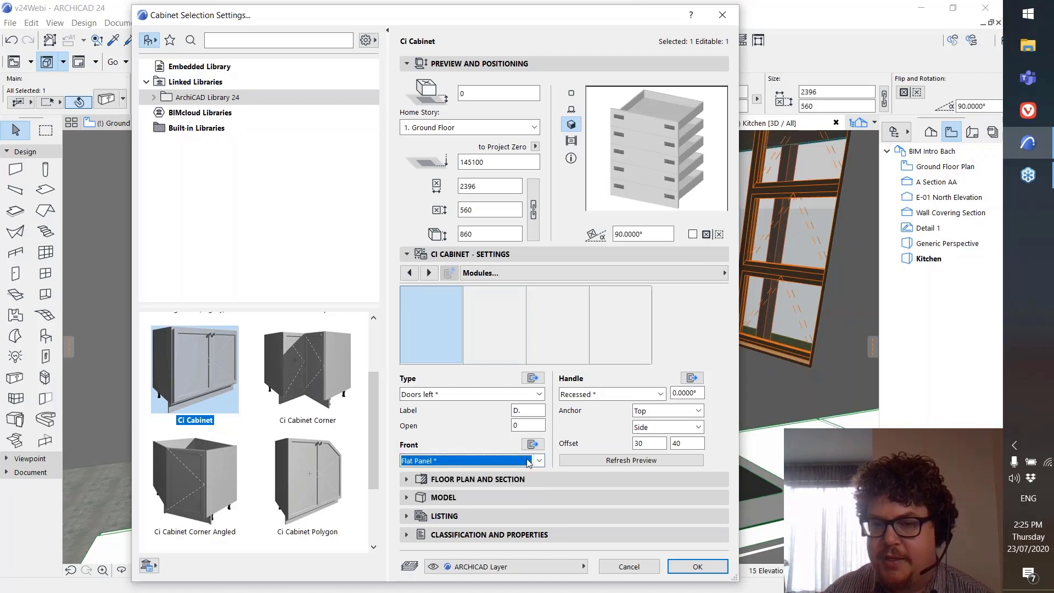
left_click(512, 459)
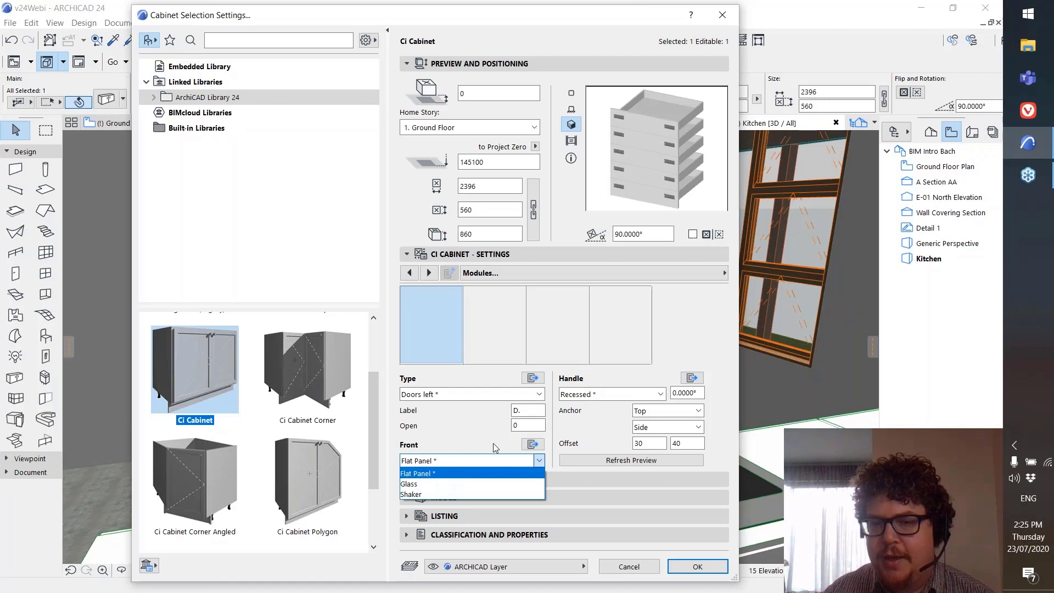
left_click(534, 443)
left_click(535, 444)
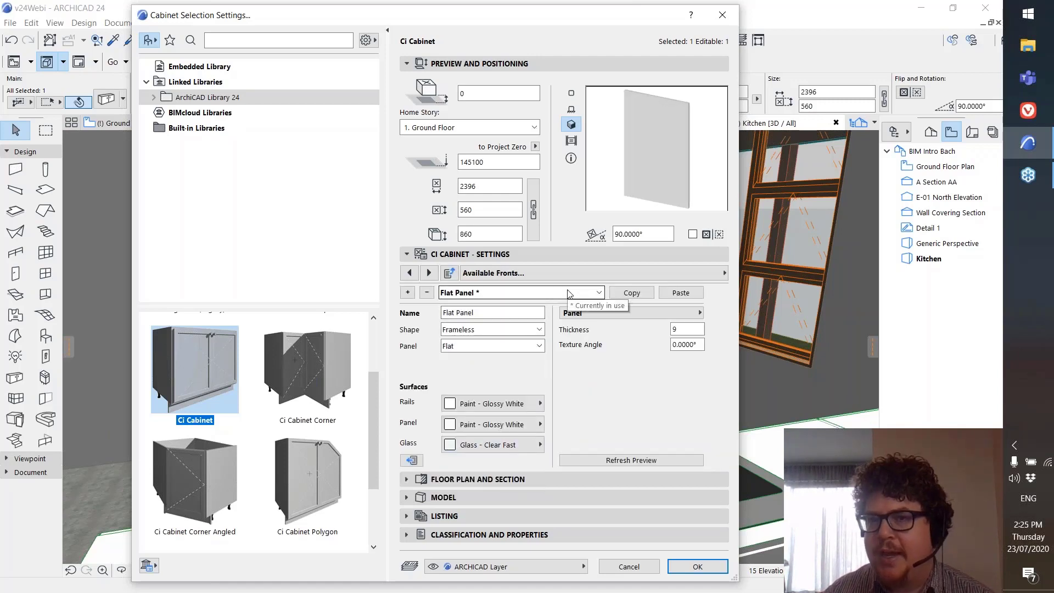
left_click(470, 331)
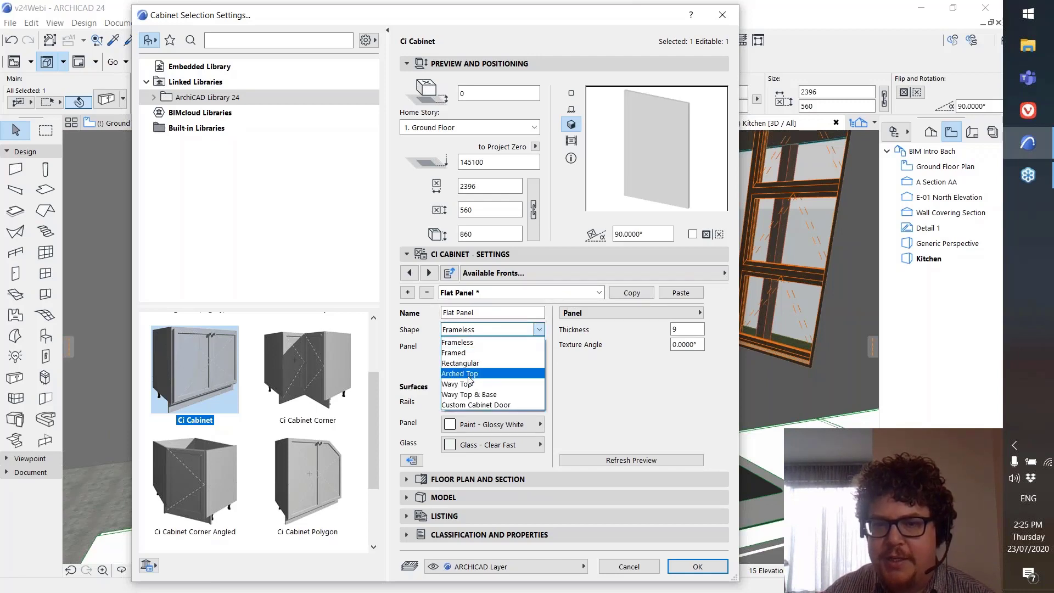
left_click(471, 394)
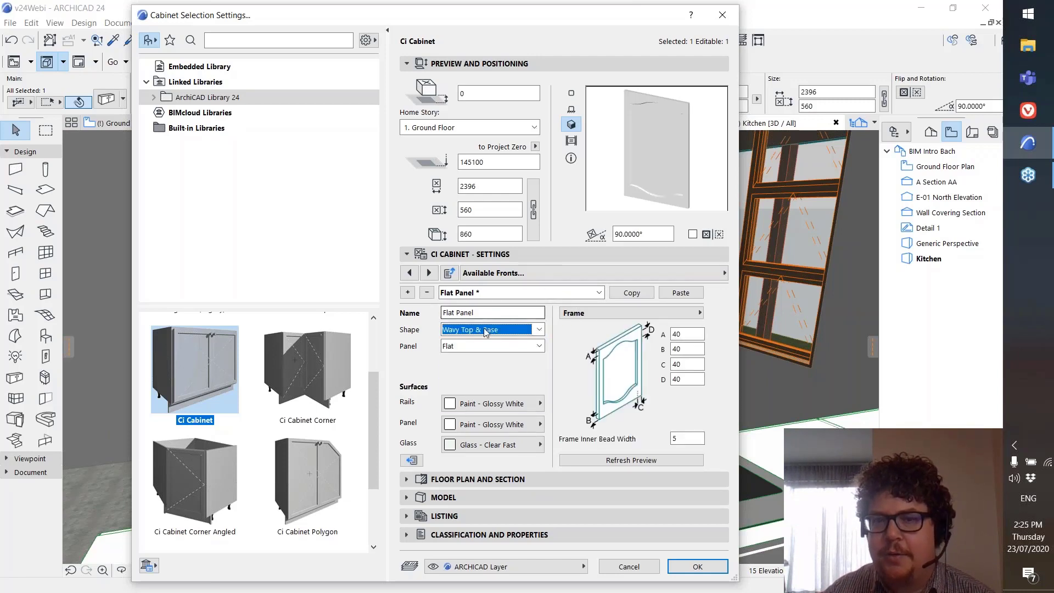
left_click(480, 347)
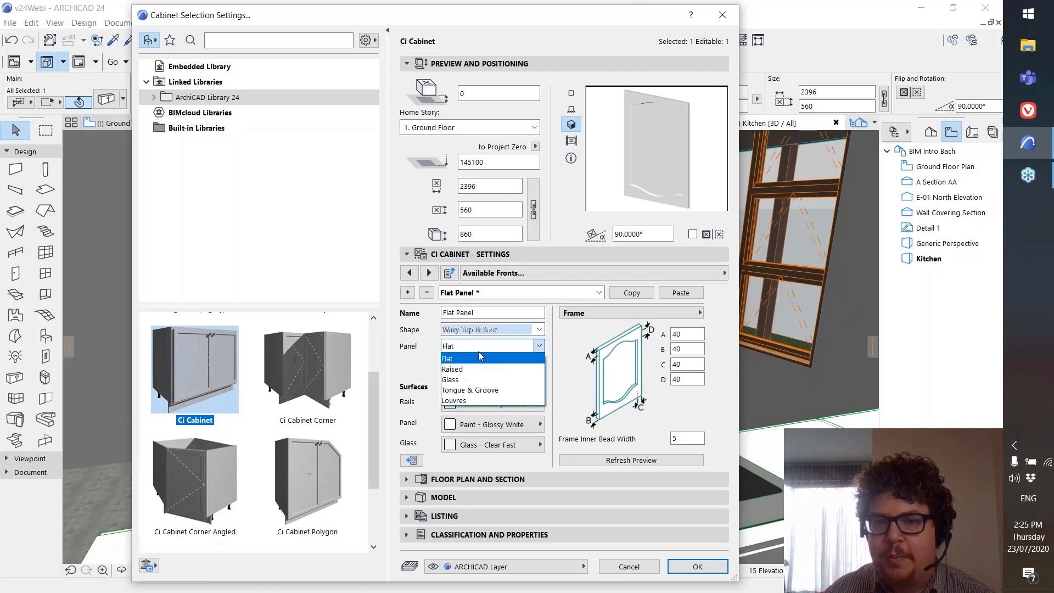
left_click(464, 390)
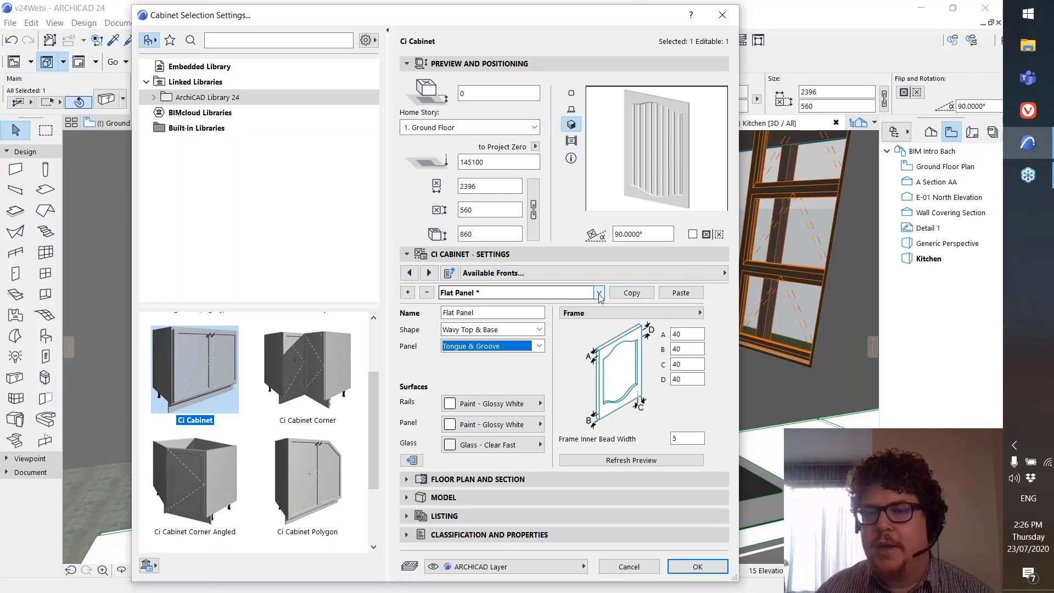
- Duplicate the Flat Panel front and set the original back to a Frameless shape with a Flat panel
left_click(408, 293)
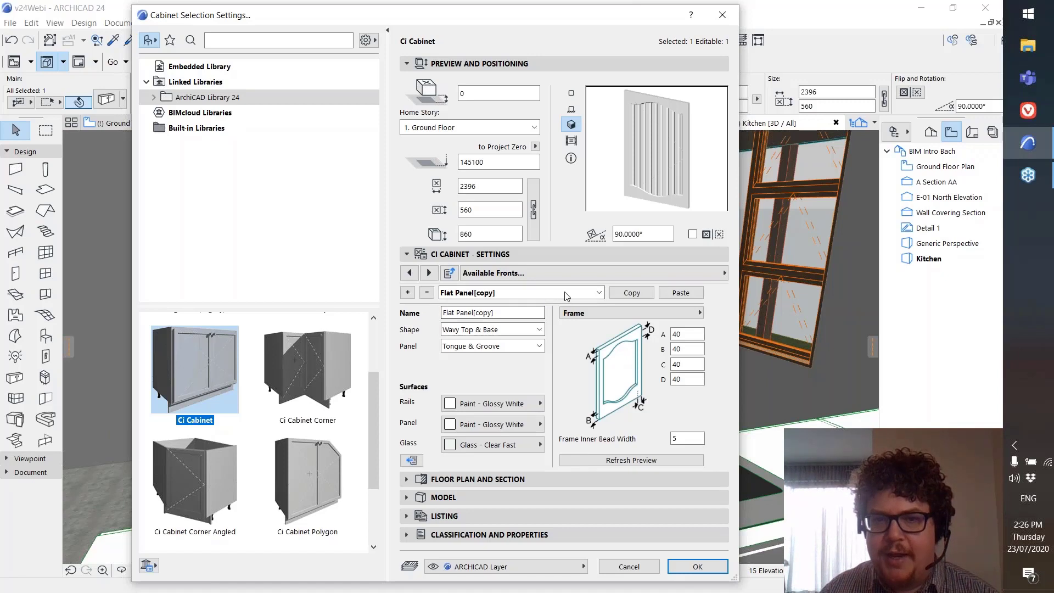
left_click(600, 293)
left_click(461, 301)
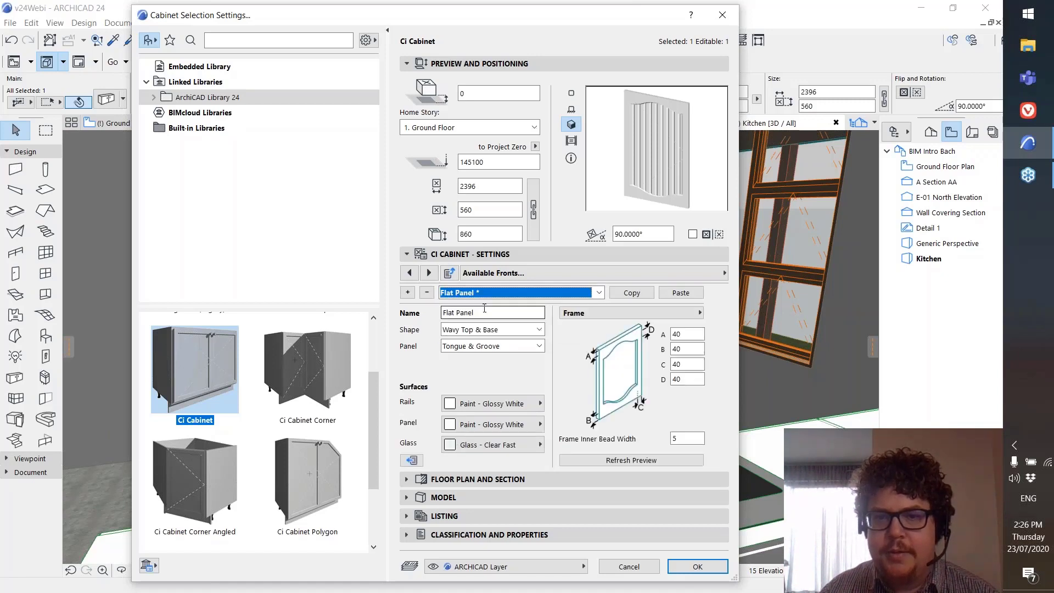
left_click(516, 329)
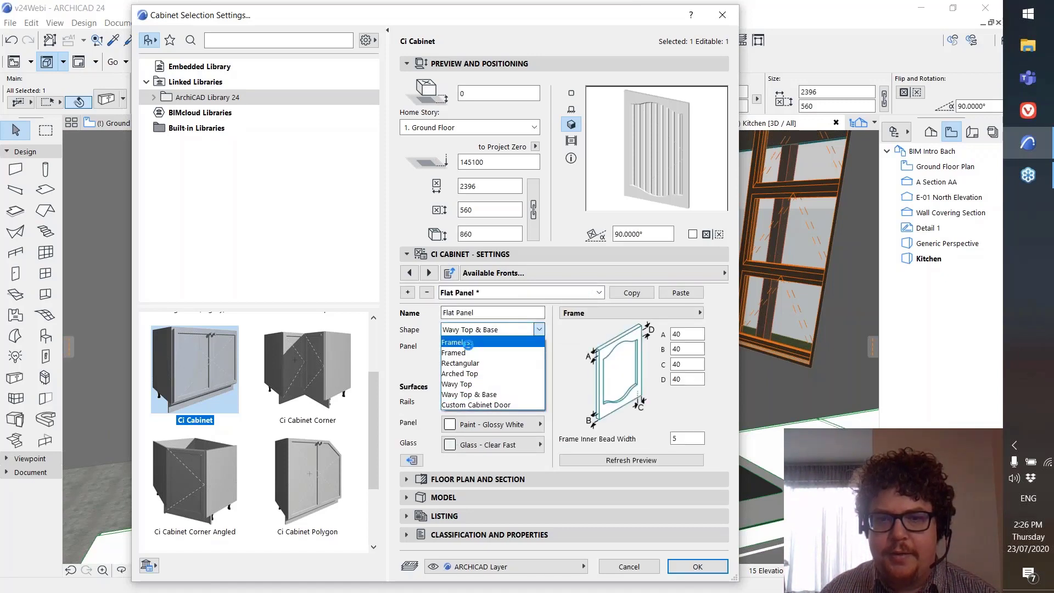
left_click(466, 343)
left_click(464, 346)
left_click(460, 359)
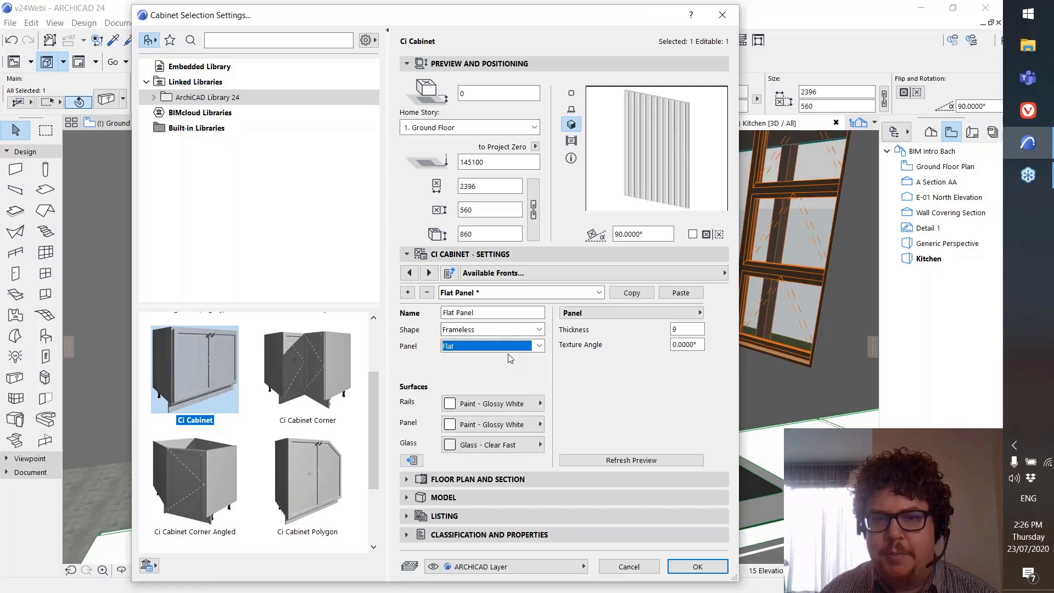
- Assign the Flat Panel[copy] front to the first module on the Modules page
left_click(525, 270)
left_click(775, 336)
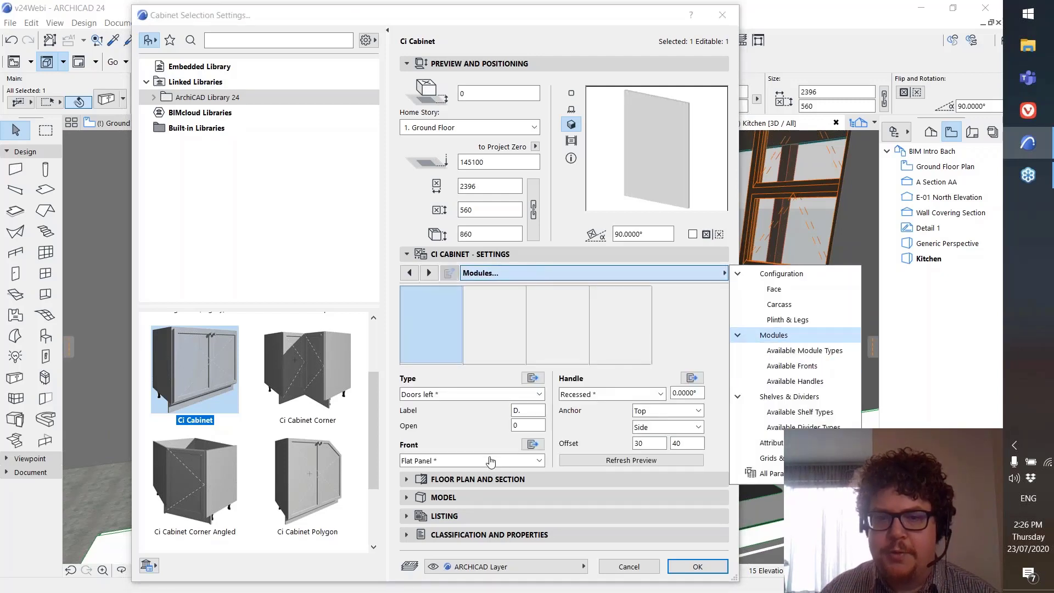
left_click(458, 460)
left_click(431, 484)
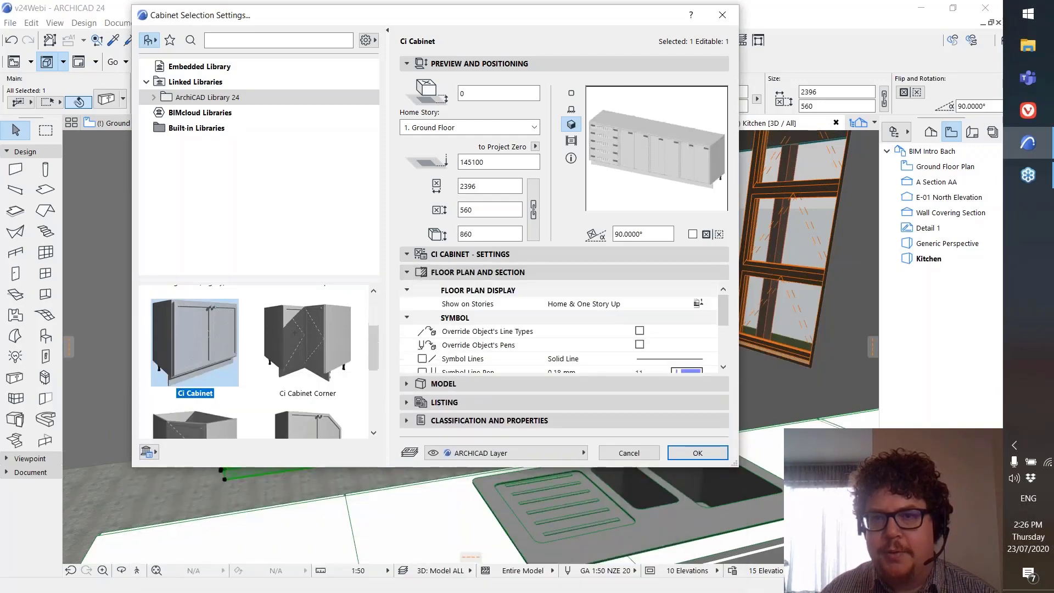
left_click(479, 254)
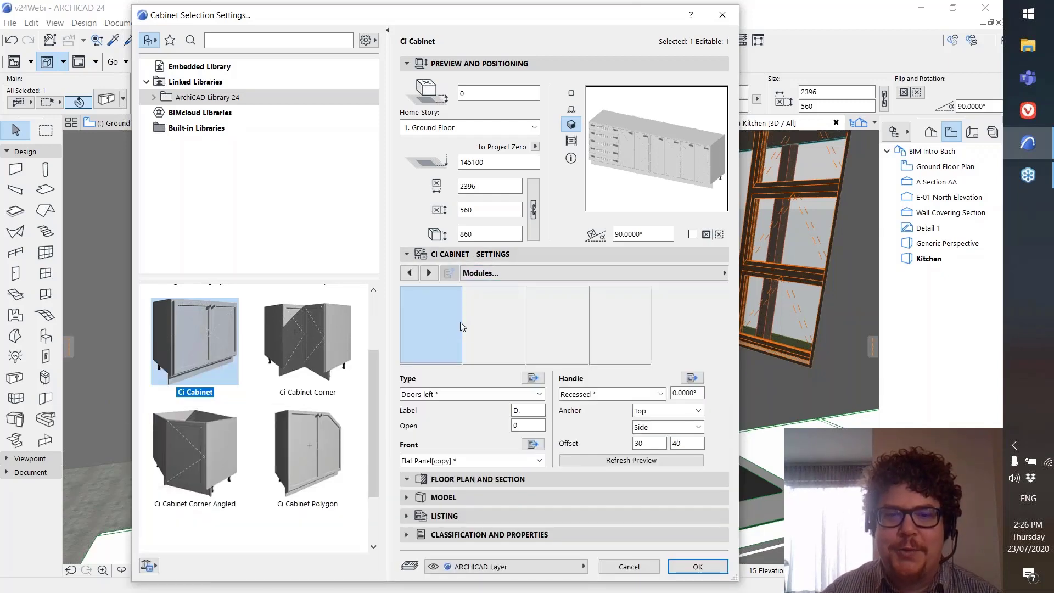
- Open the Recessed handle's definition and try a Square Simple Knob as its shape
left_click(479, 341)
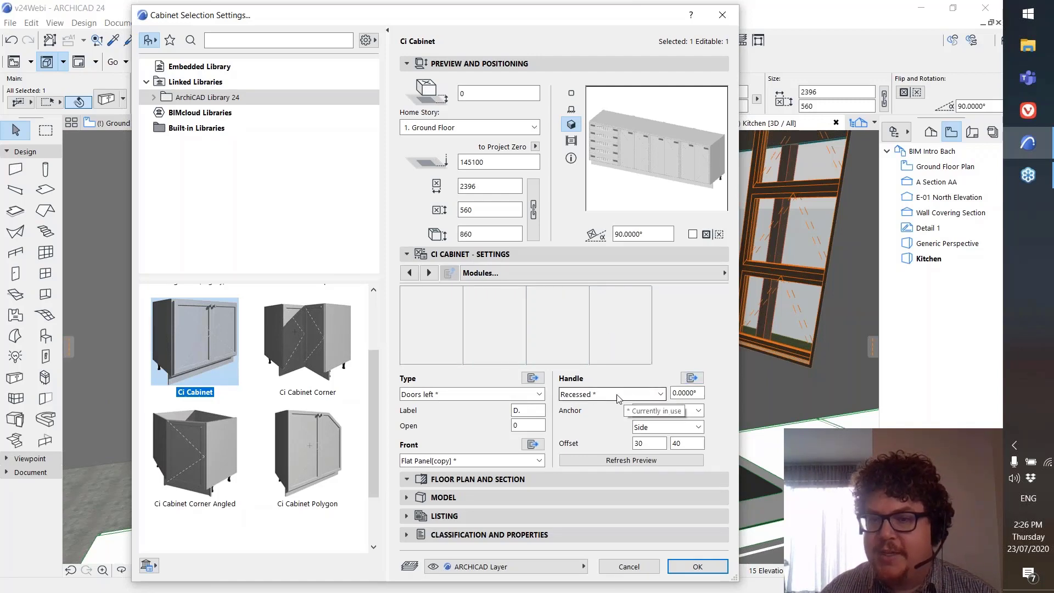
left_click(692, 379)
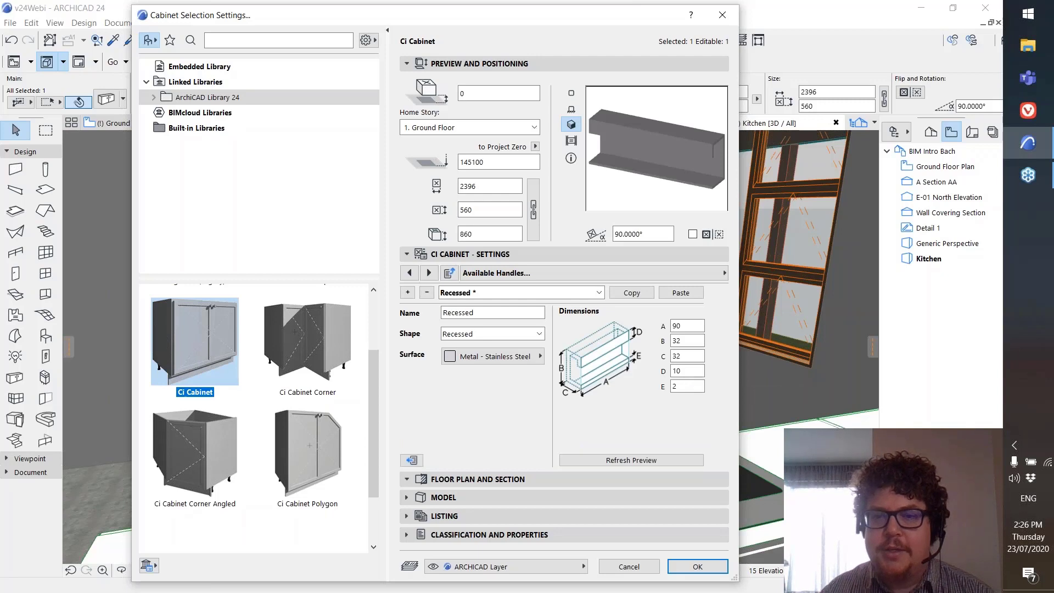
left_click(473, 313)
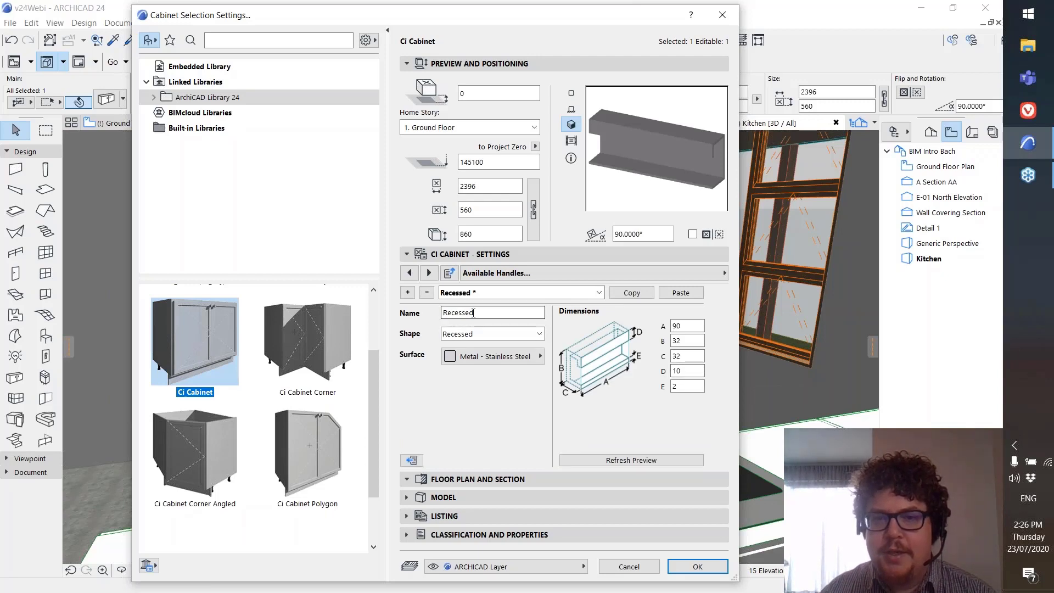
left_click(463, 333)
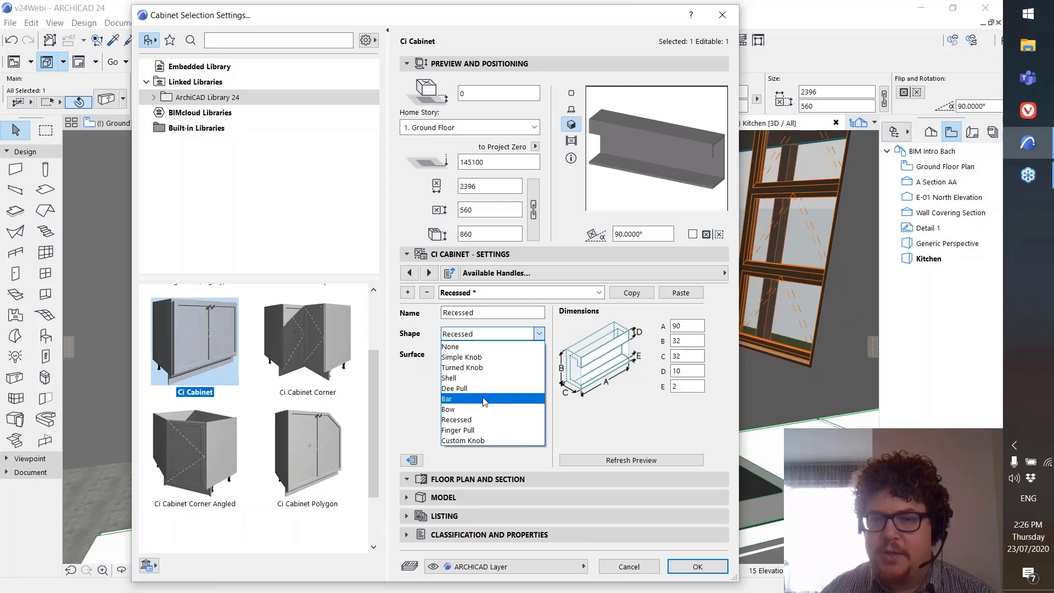
left_click(463, 357)
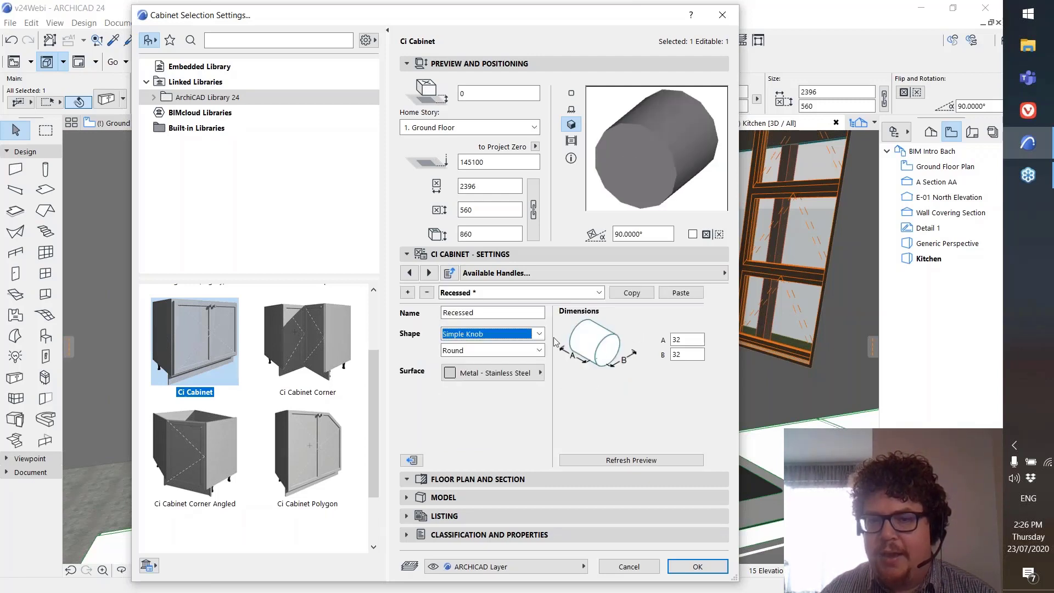
left_click(519, 350)
left_click(519, 367)
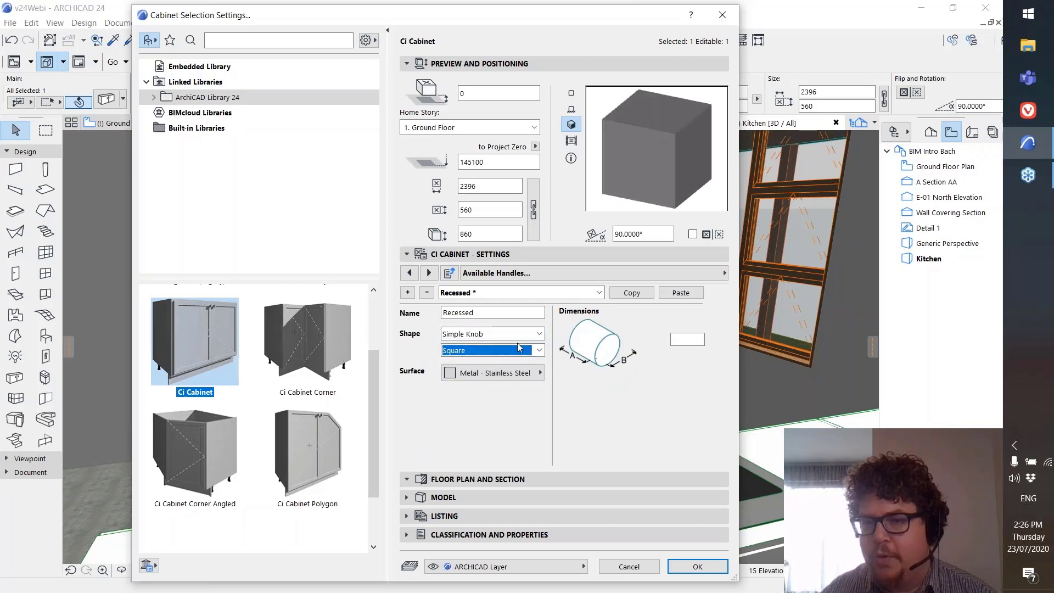
- Try the Dee Pull shape with a Round profile for the Recessed handle
left_click(519, 334)
left_click(469, 385)
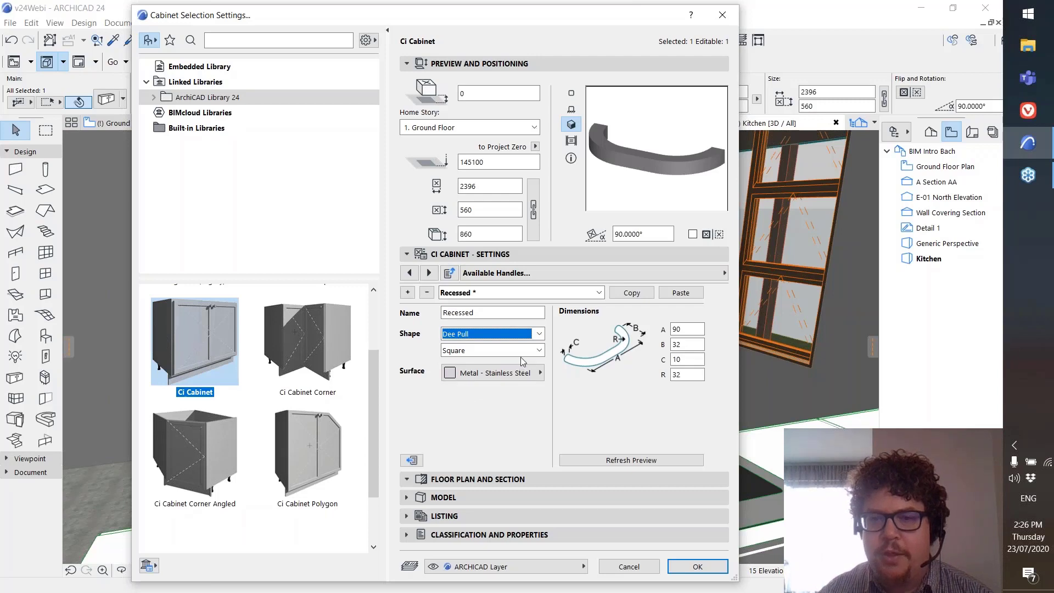
left_click(538, 351)
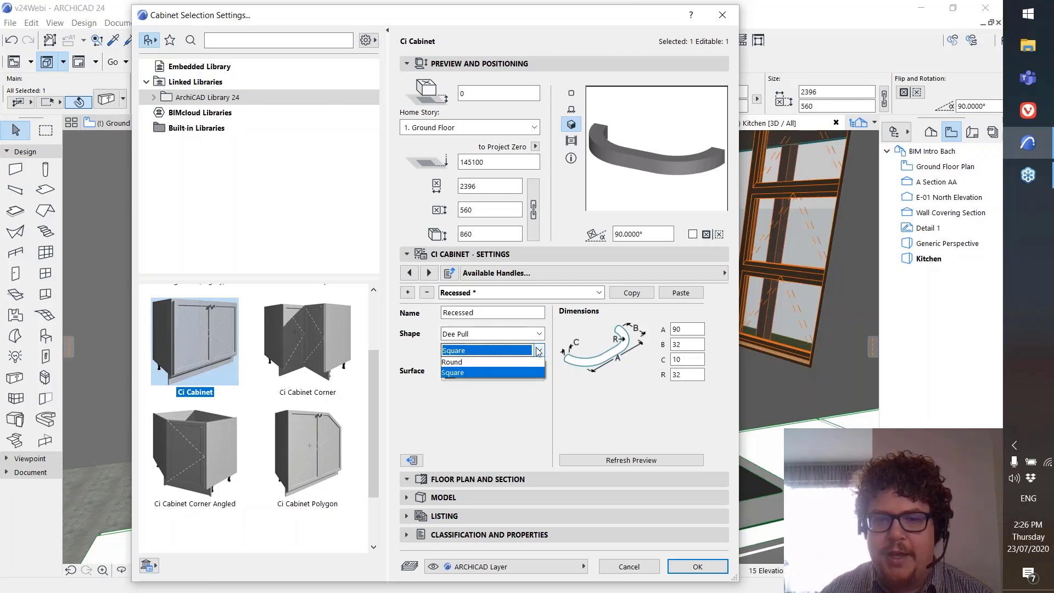
left_click(473, 364)
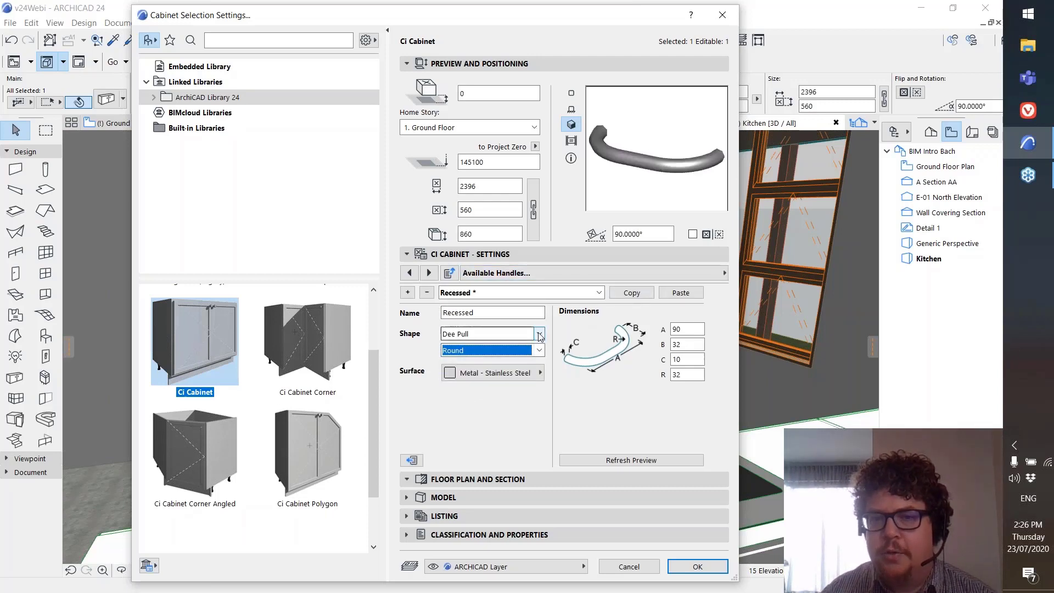
- Try the Custom Knob option for the Recessed handle and set its shape to Finger Pull
left_click(539, 336)
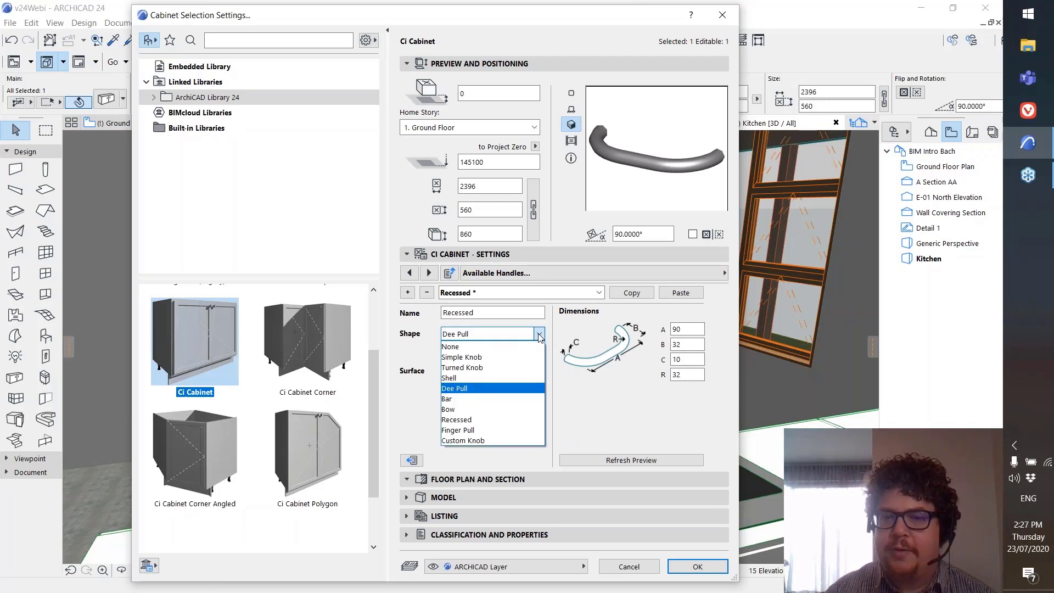
left_click(496, 440)
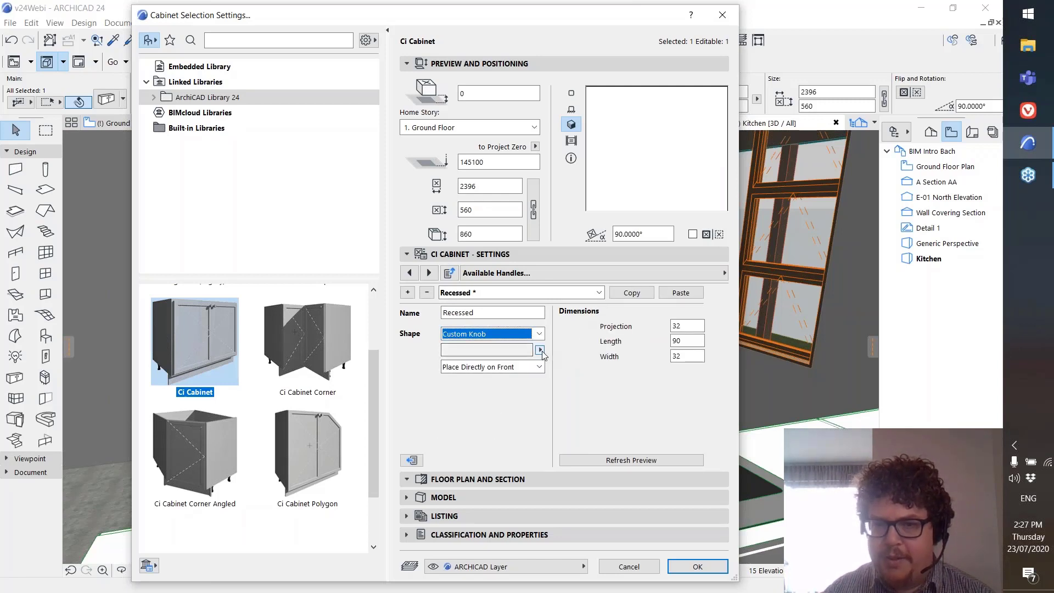
left_click(540, 351)
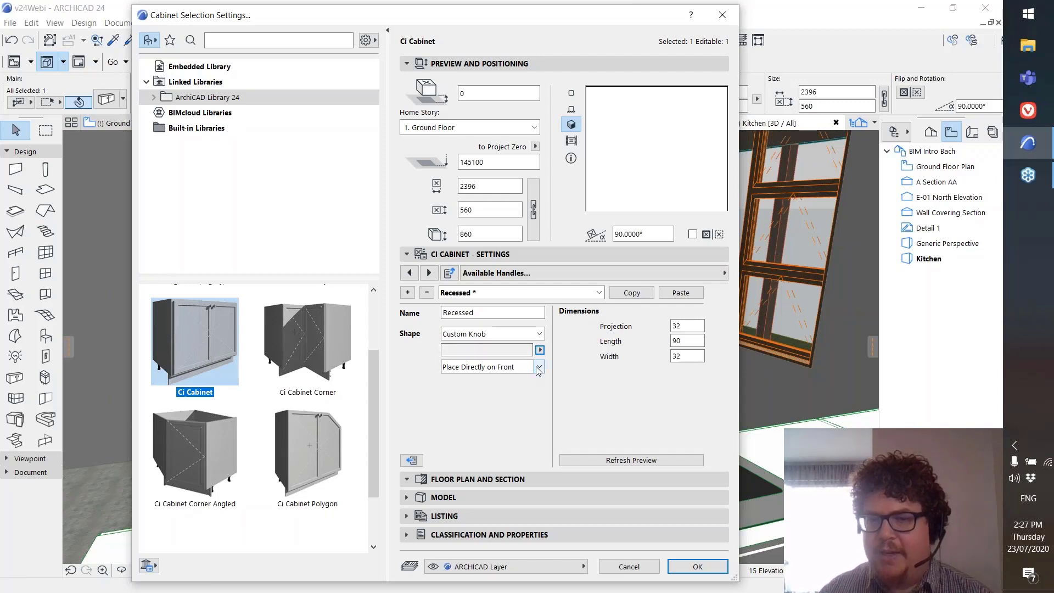
left_click(540, 333)
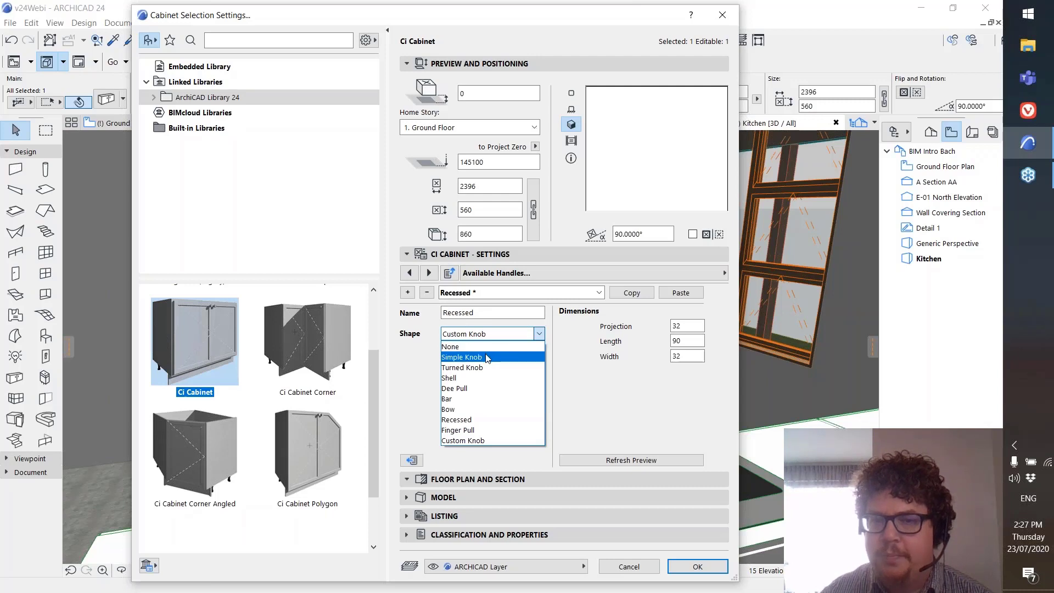
left_click(464, 430)
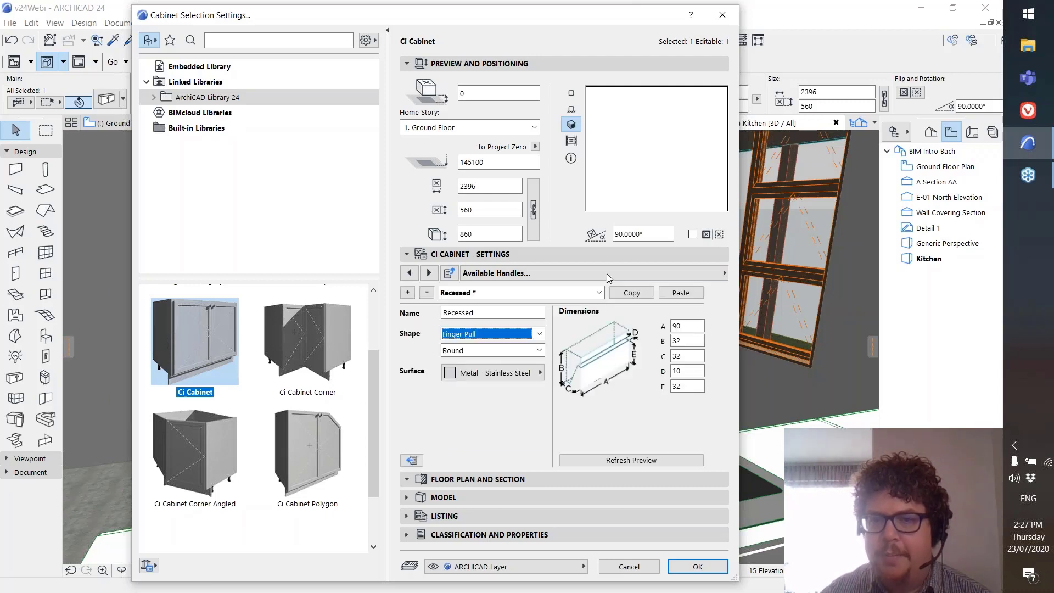
- Change the two middle cabinet modules to the Open Shelves type and apply the settings
left_click(609, 273)
left_click(780, 336)
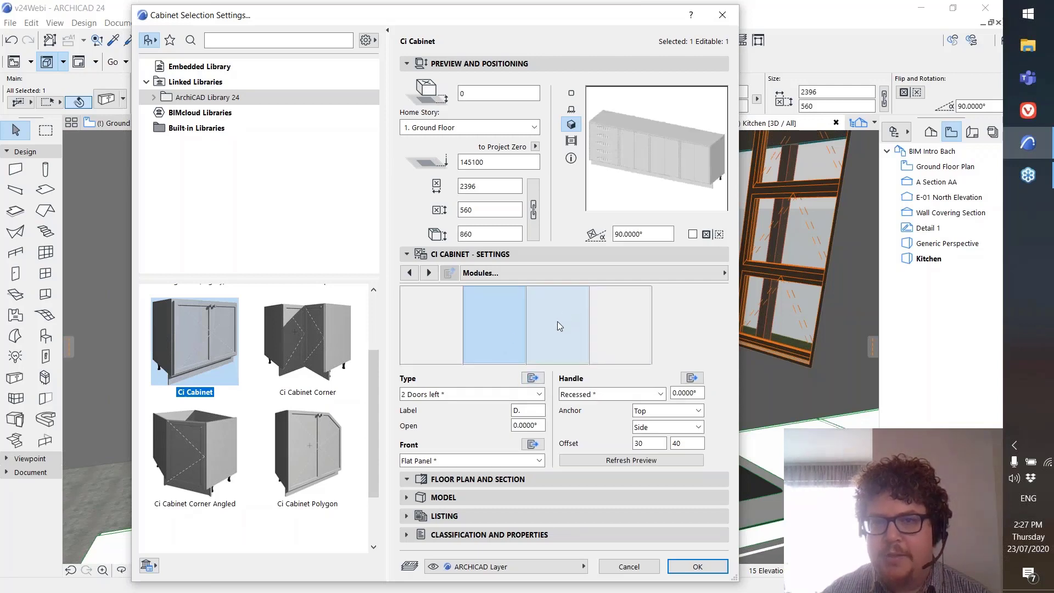
left_click(556, 326, "shift")
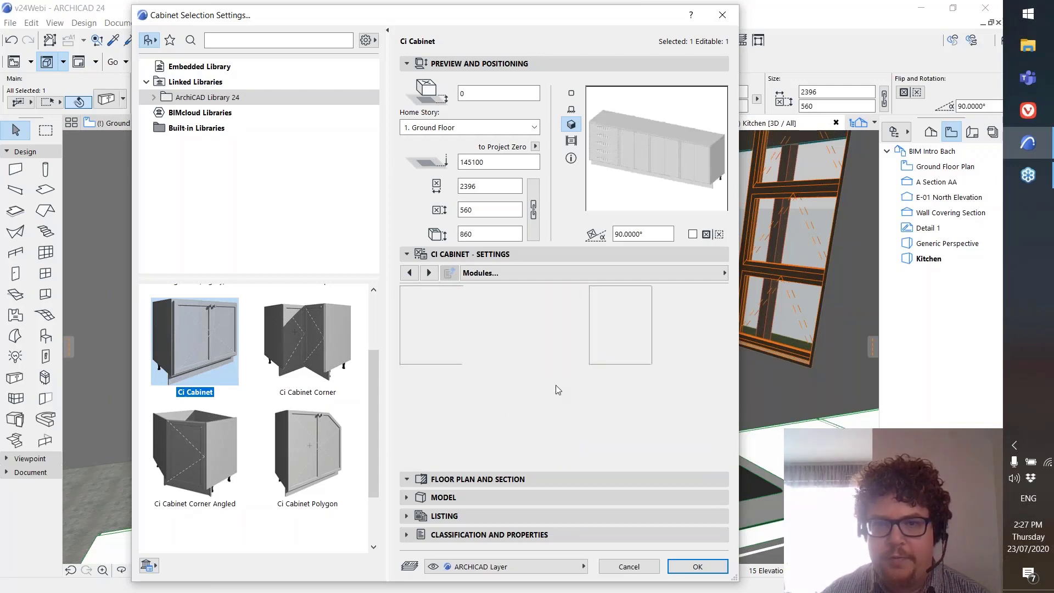
left_click(461, 395)
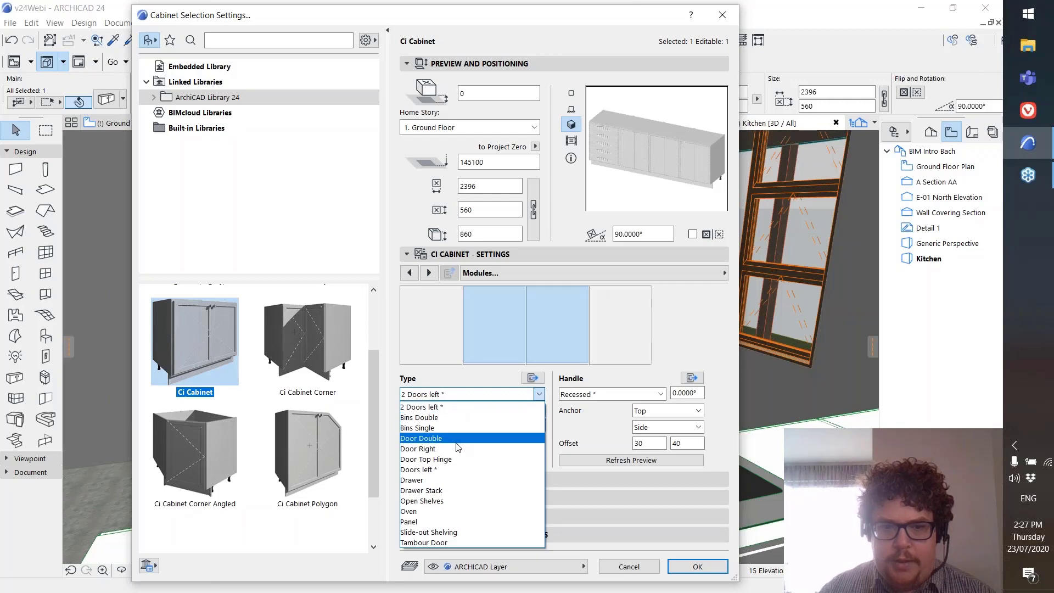
left_click(430, 501)
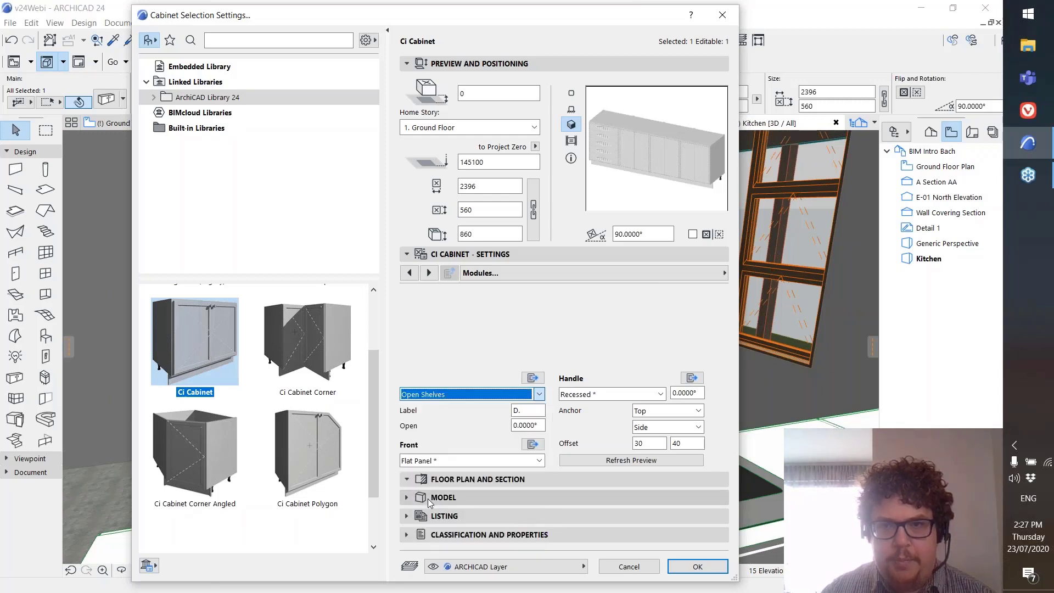
left_click(698, 567)
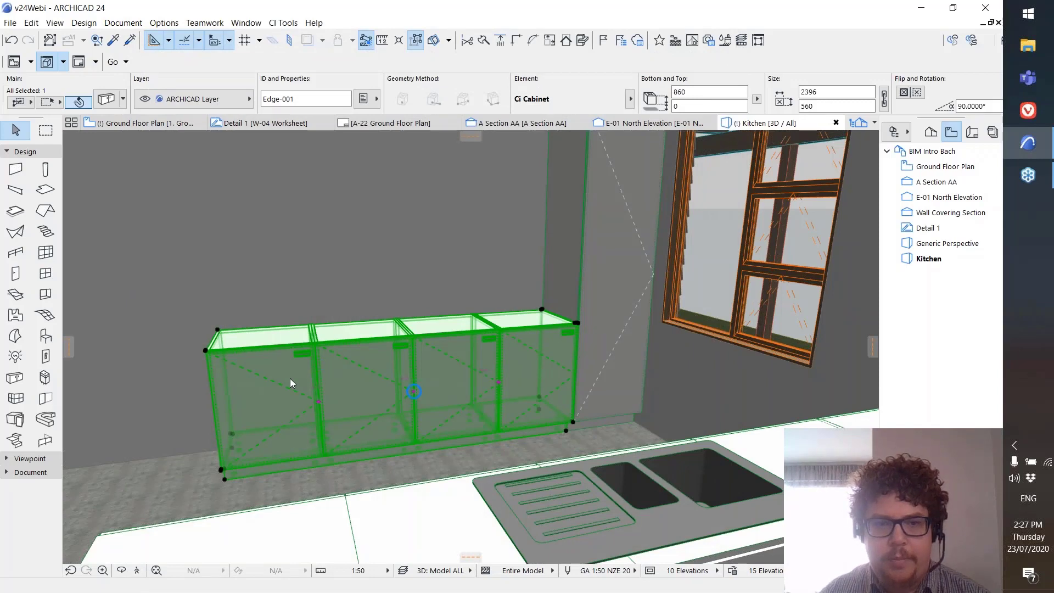
- Set the cabinet's Edit Mode to Partitions in its Grids & Editing settings and apply the change
scroll(264, 376, "up", 5)
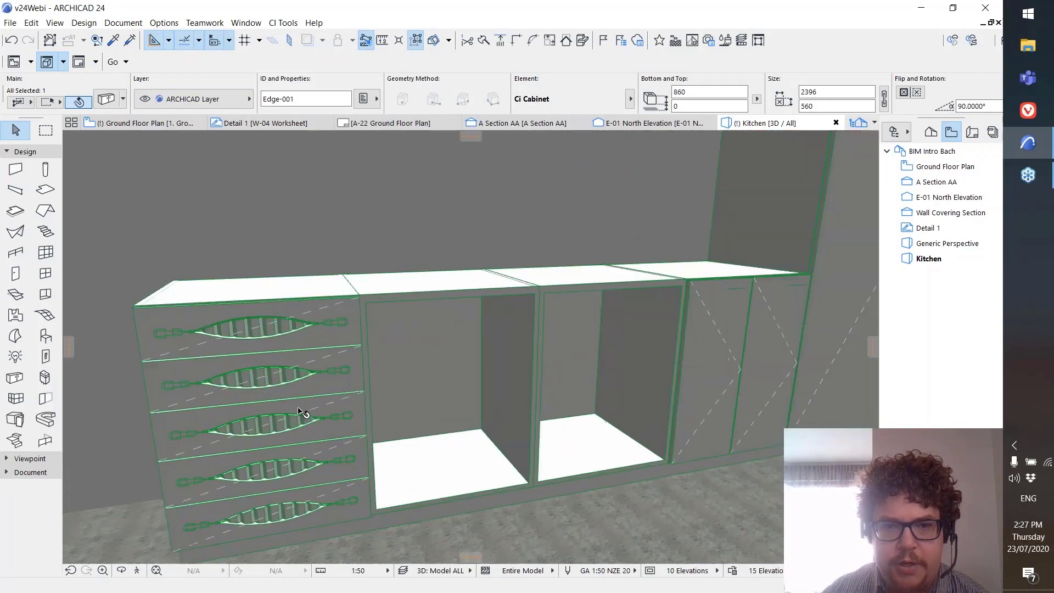
scroll(392, 426, "down", 2)
scroll(487, 444, "down", 2)
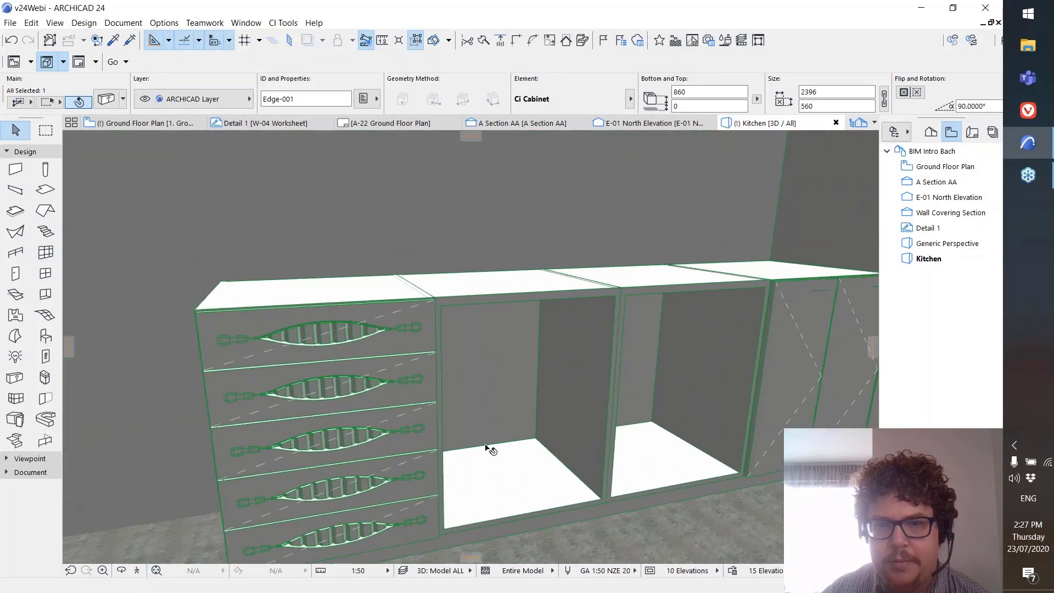
scroll(394, 452, "up", 5)
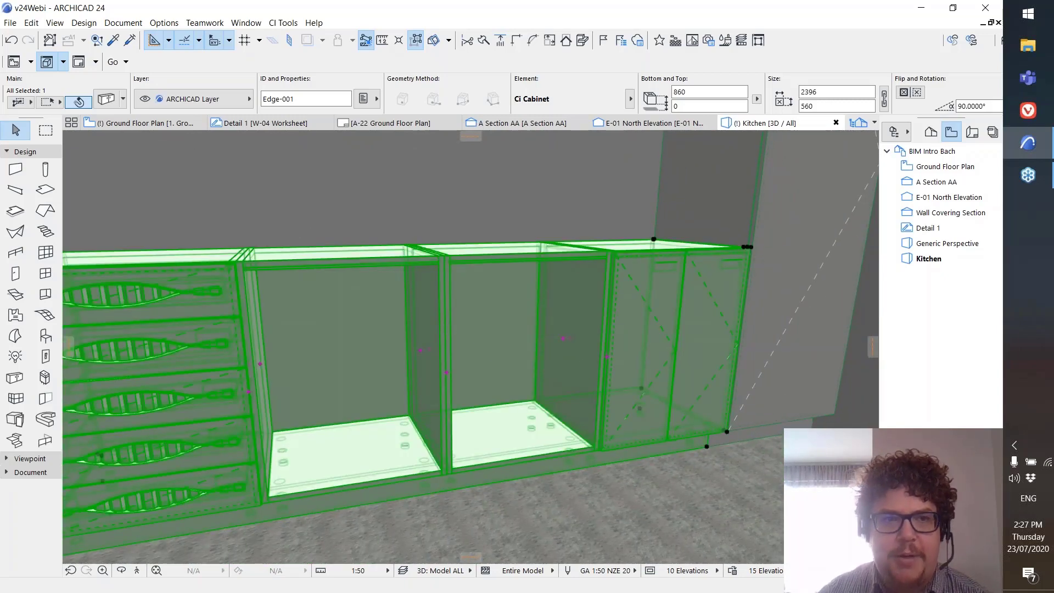
key("ctrl+t")
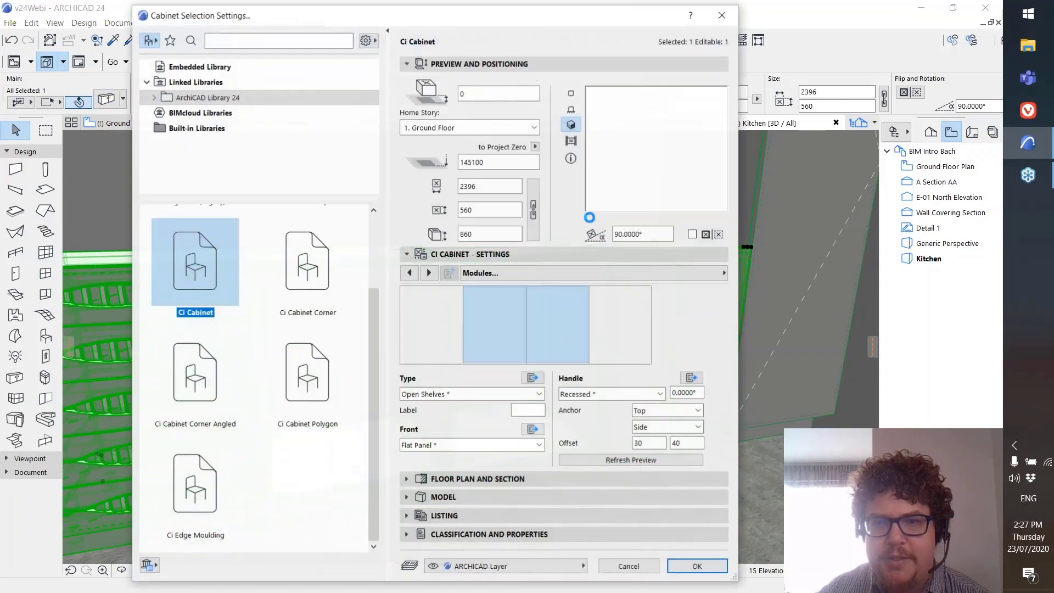
left_click(562, 273)
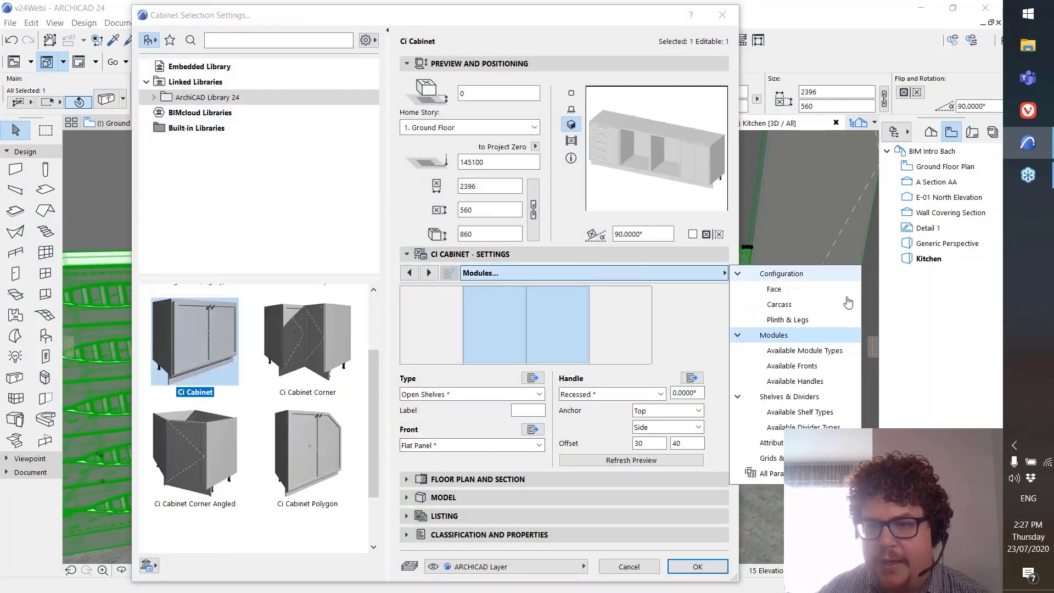
left_click(766, 459)
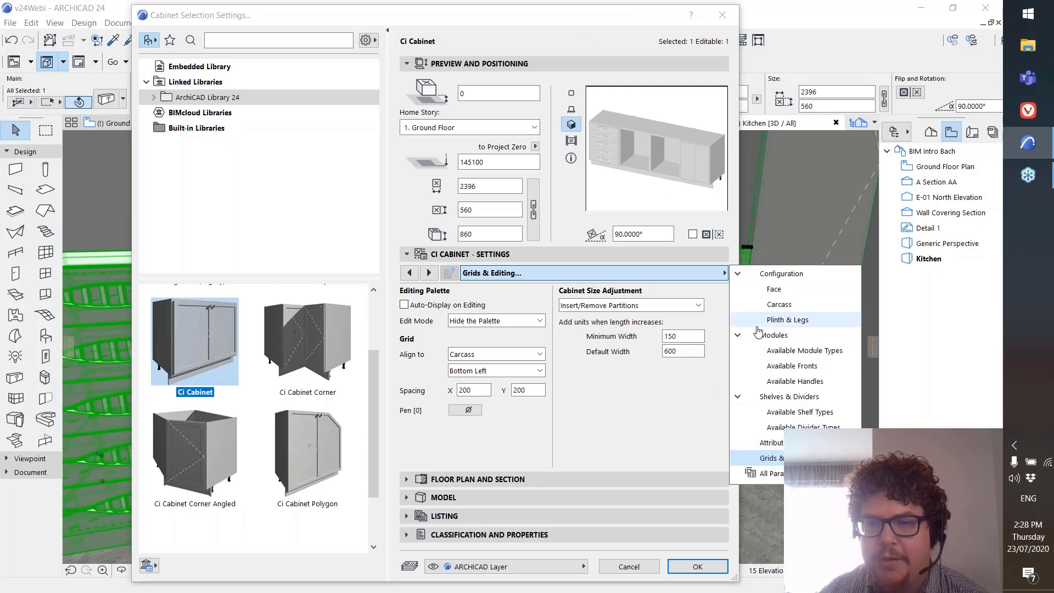
left_click(579, 343)
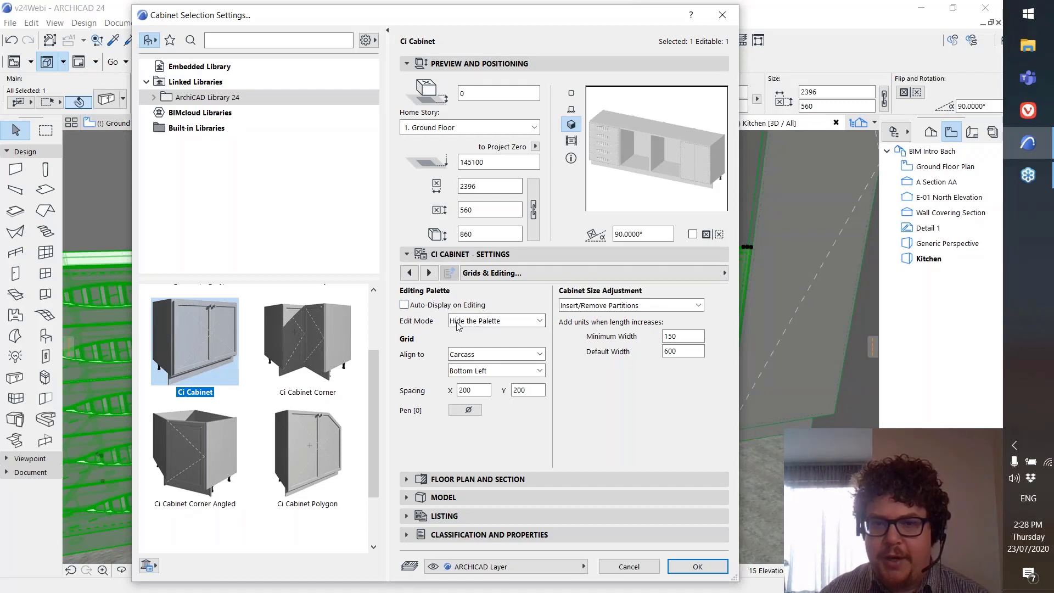
left_click(508, 324)
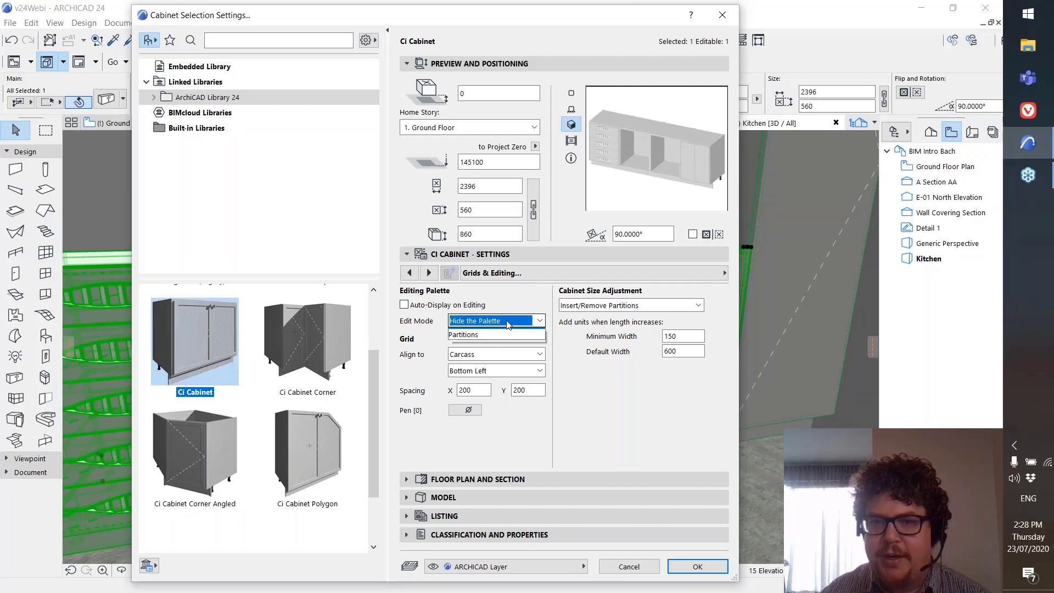
left_click(484, 349)
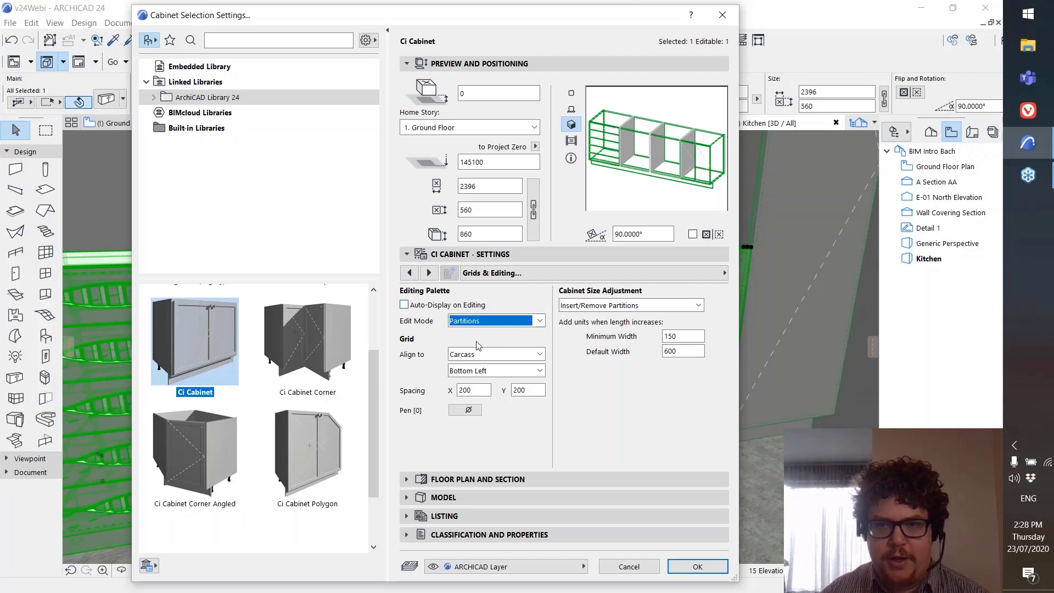
left_click(698, 568)
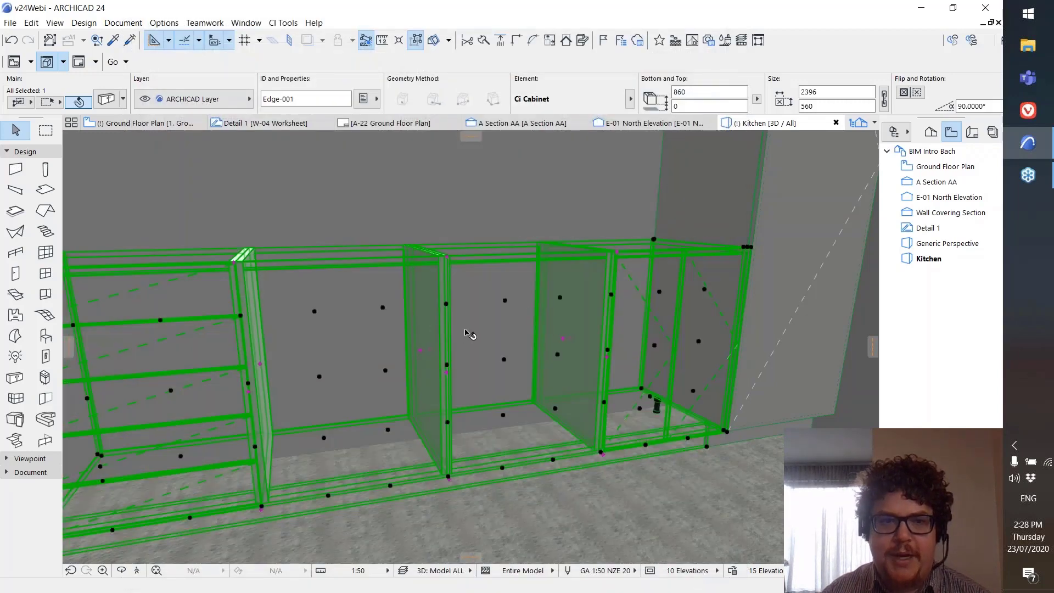
- Insert a closed horizontal module partition from the 3D editing palette near the top of the second cabinet module
scroll(465, 329, "down", 1)
middle_click_drag(383, 298, 344, 313, "shift")
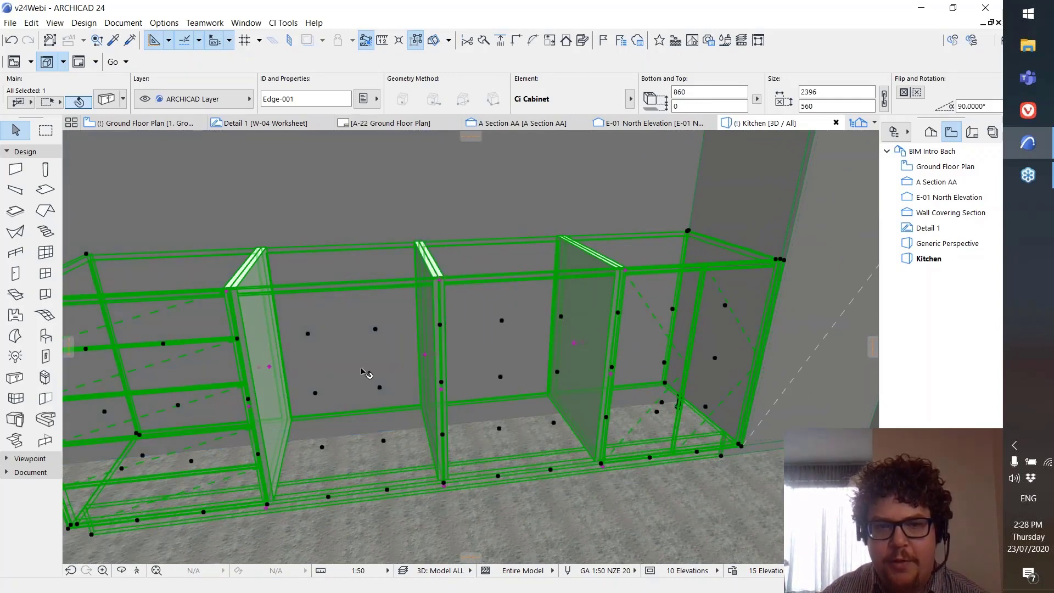
middle_click_drag(314, 364, 421, 357, "shift")
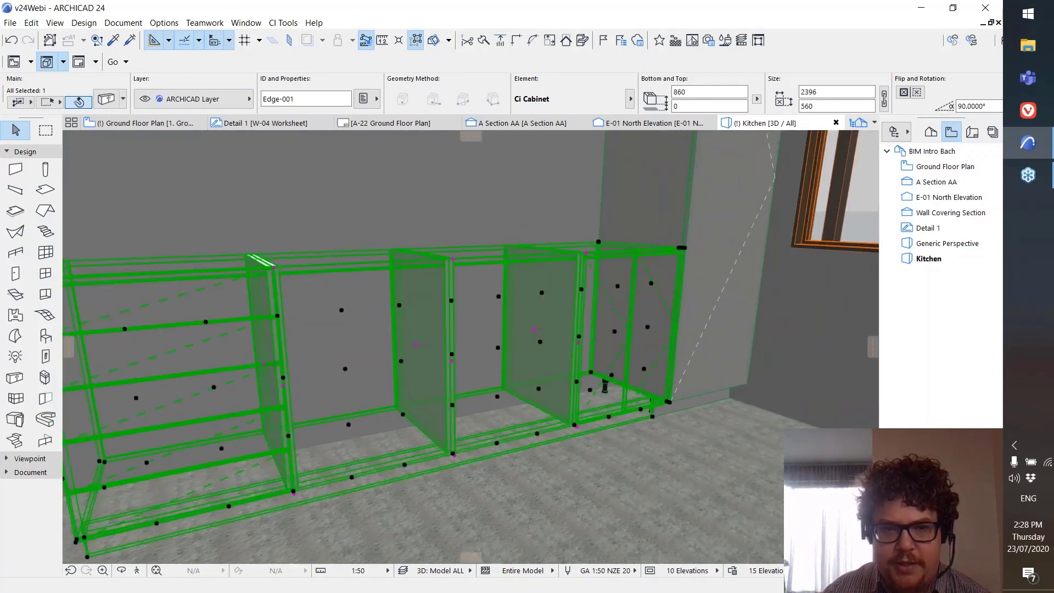
middle_click_drag(351, 321, 408, 333, "shift")
scroll(326, 364, "down", 4)
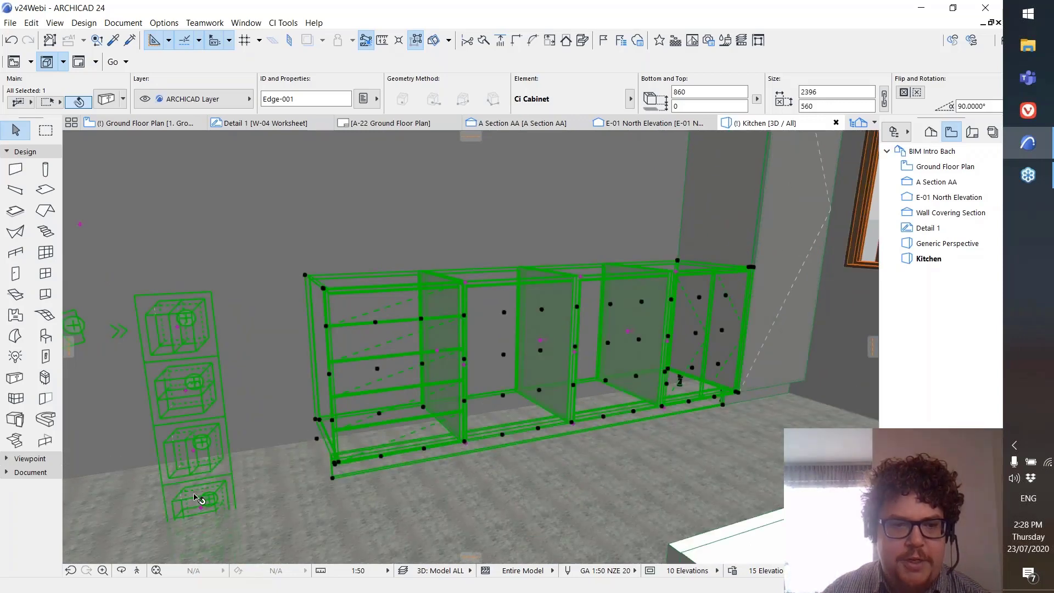
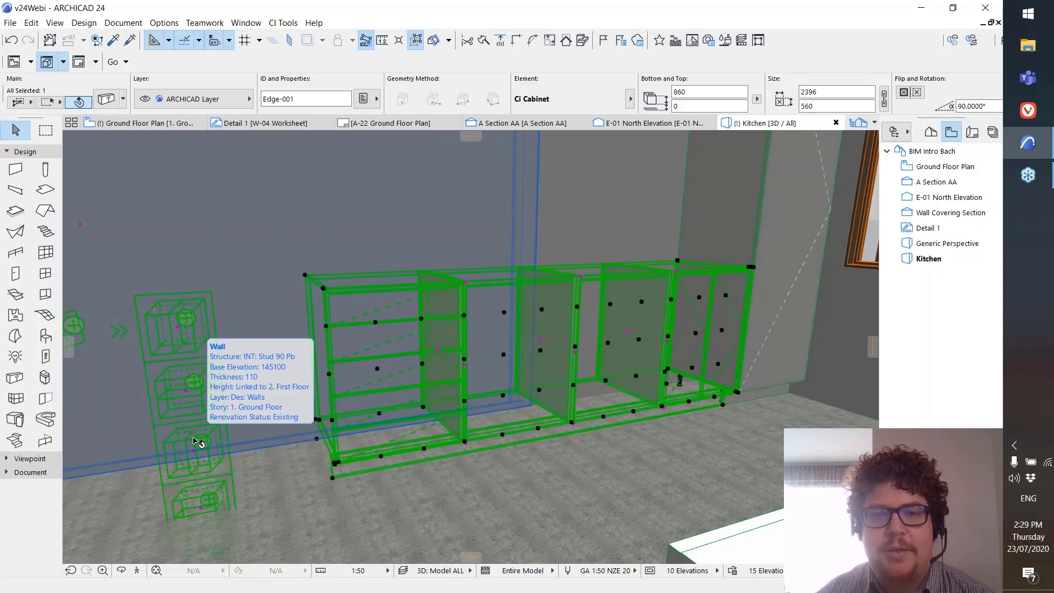
left_click(203, 511)
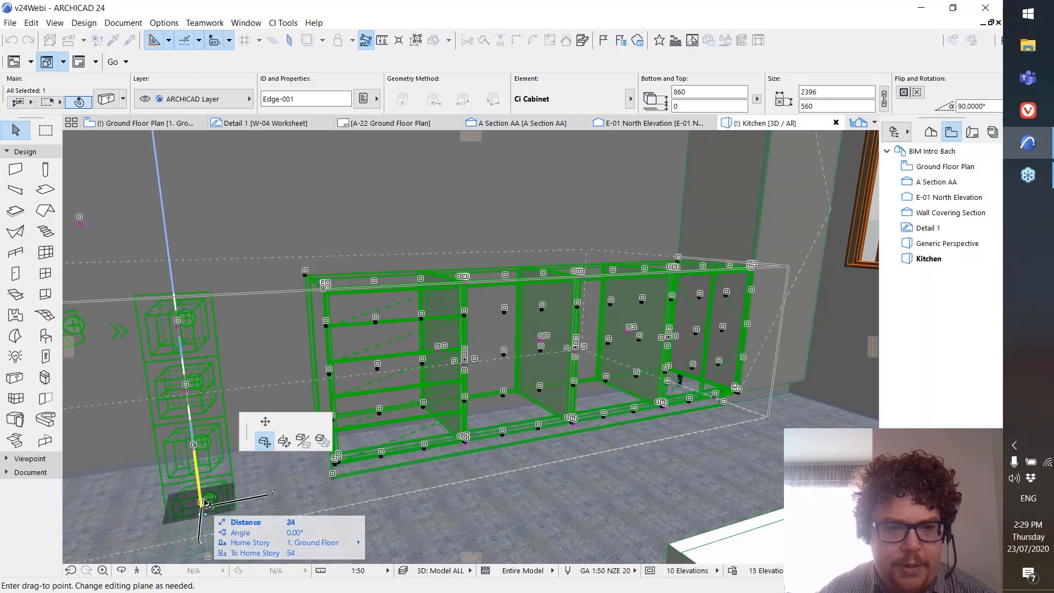
left_click(266, 423)
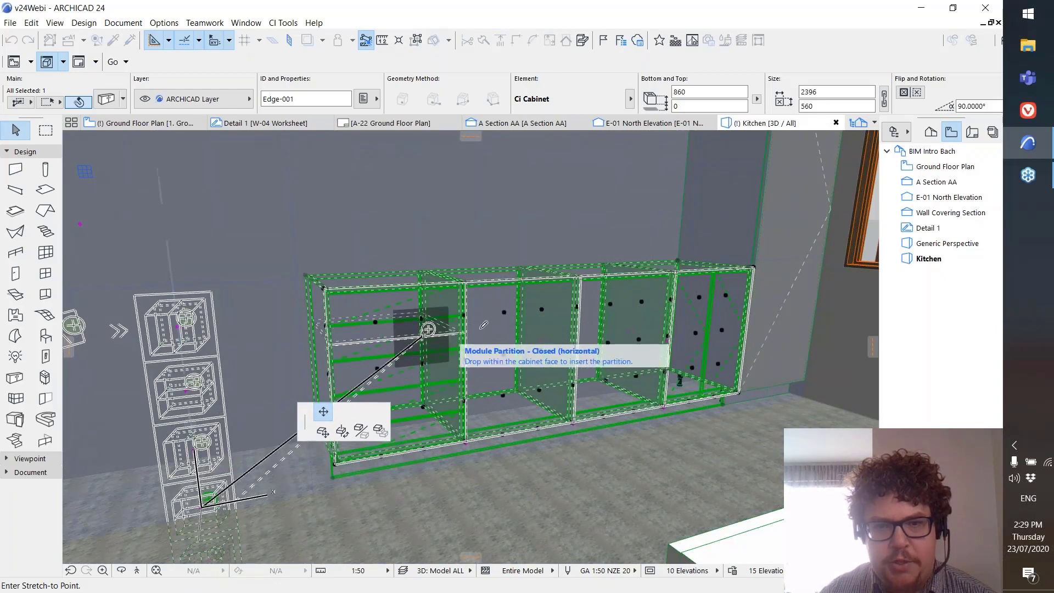
left_click(521, 311)
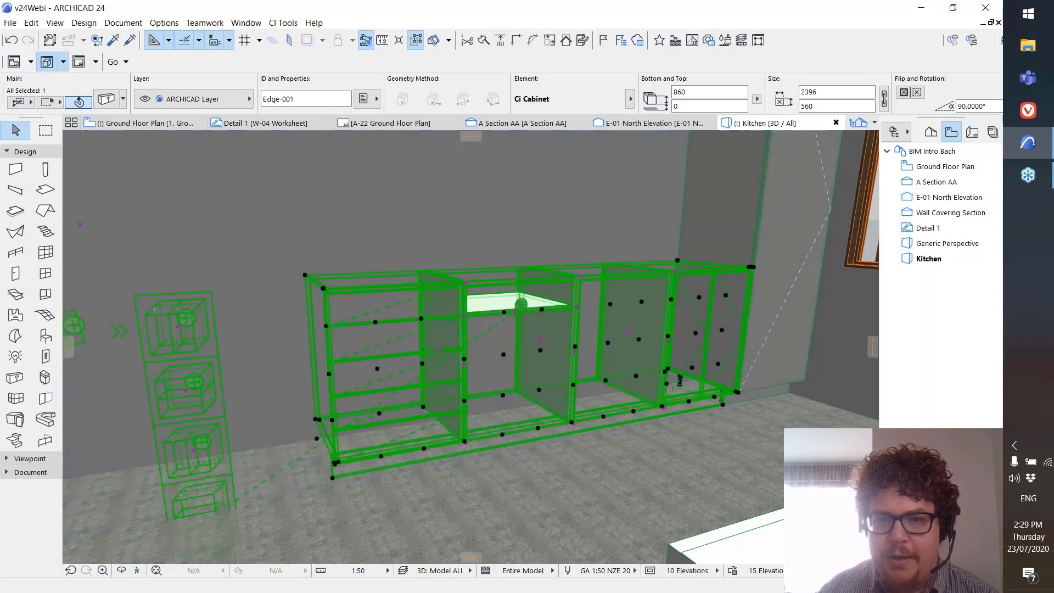
- Add three more closed horizontal partitions below the first one in the second module, spaced down its height
left_click(520, 306)
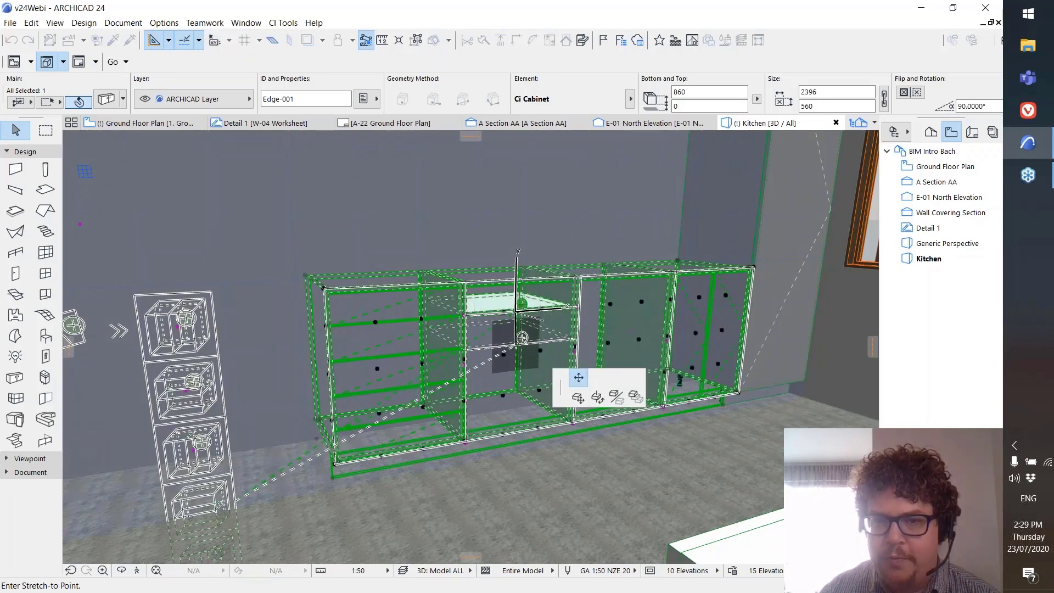
left_click(516, 345)
left_click(517, 345)
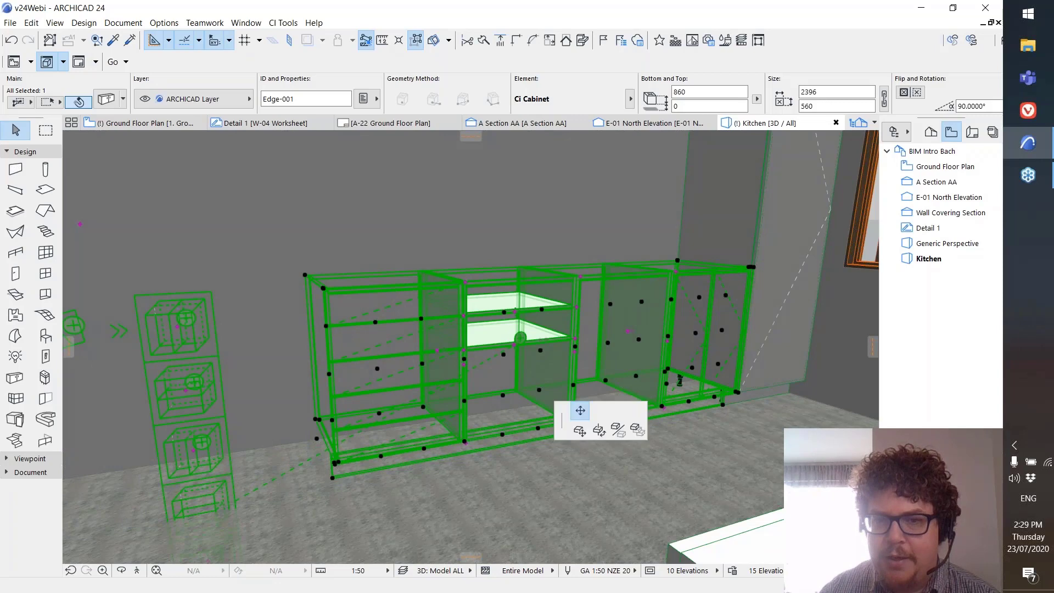
left_click(517, 378)
left_click(516, 379)
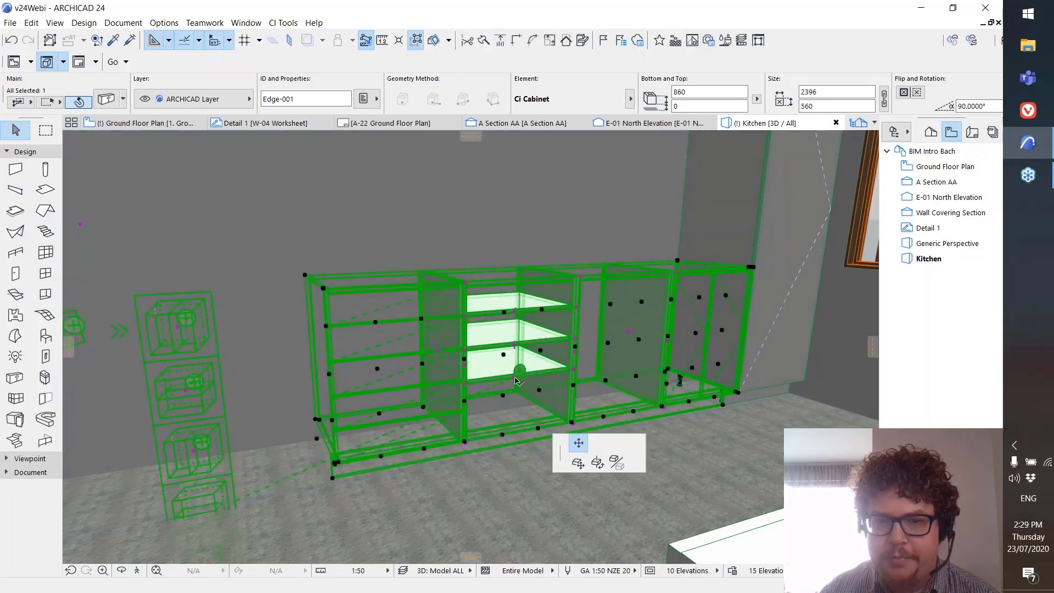
left_click(579, 442)
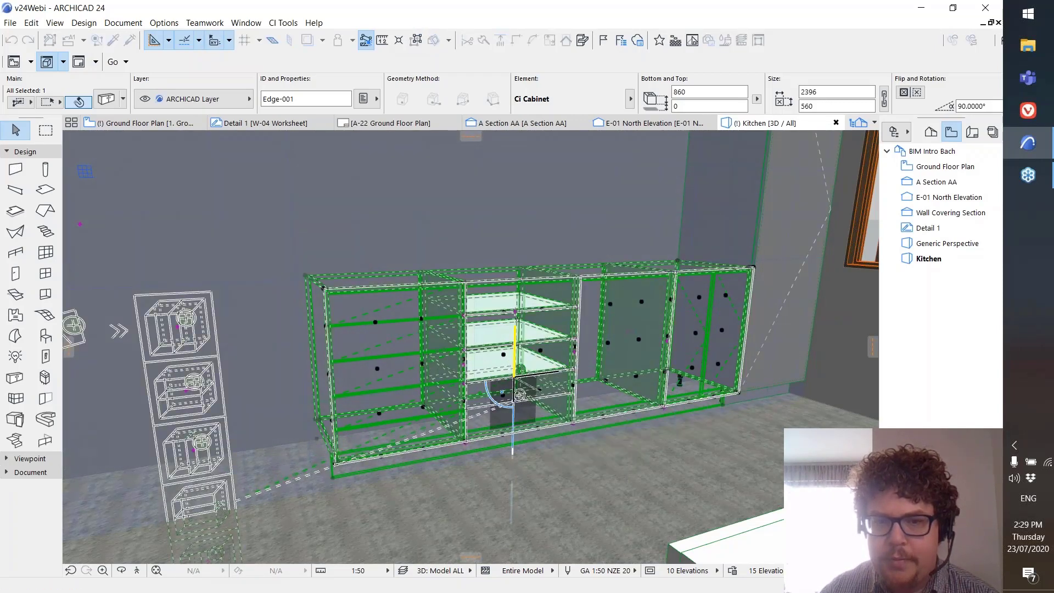
left_click(519, 394)
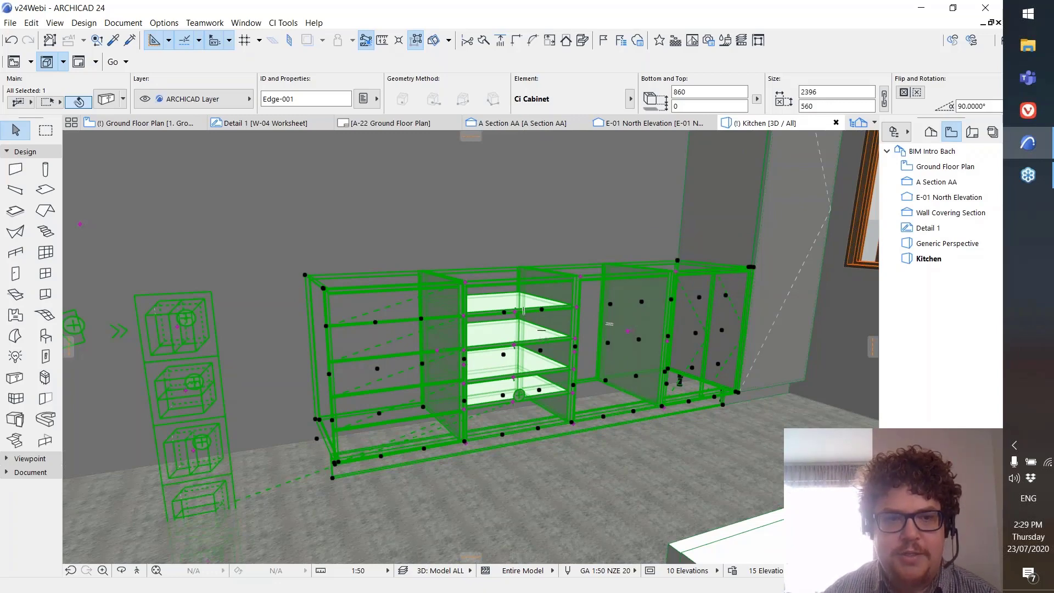
- Close the cabinet's graphical editing palette in the 3D view using its slider hotspot
middle_click_drag(319, 415, 474, 289, "shift")
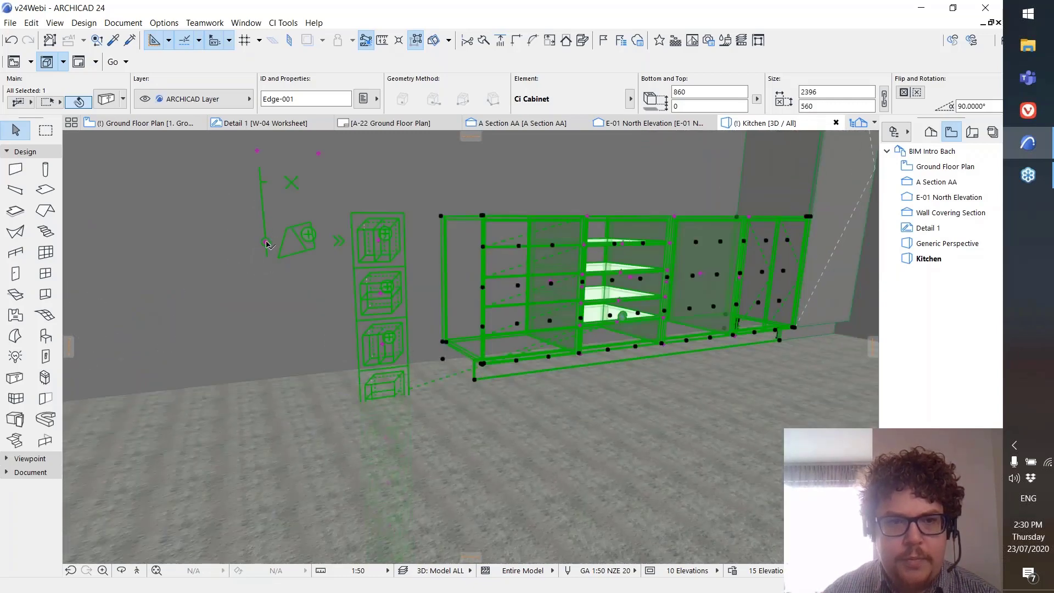
middle_click_drag(271, 245, 263, 297)
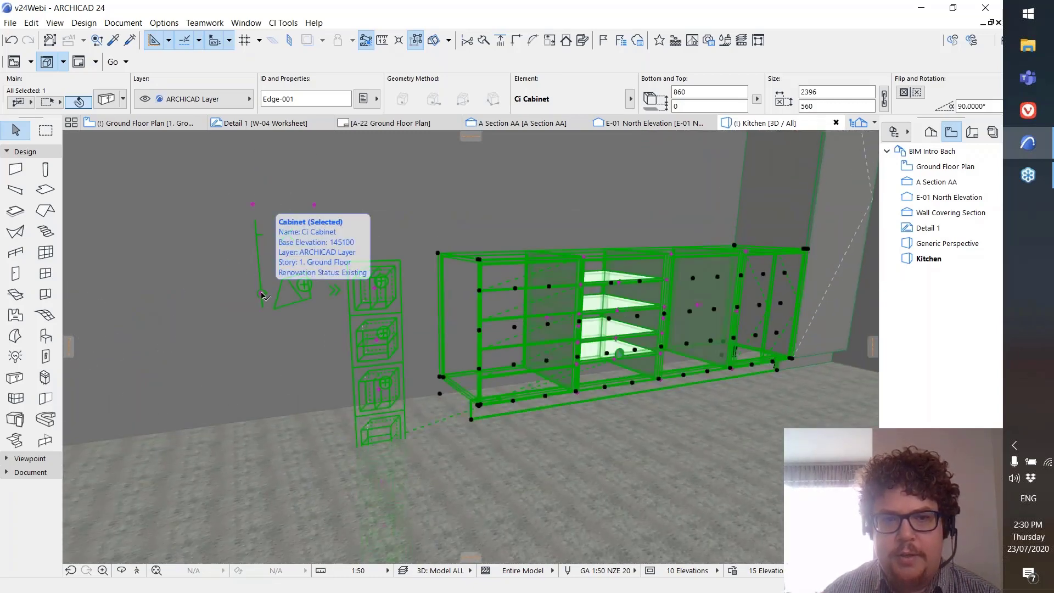
left_click(262, 295)
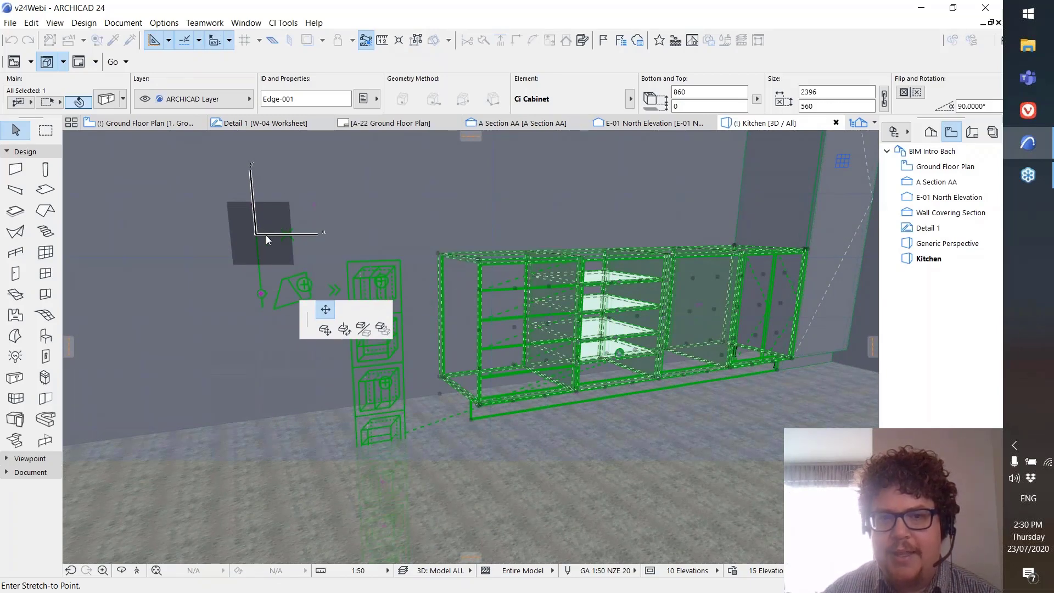
key("Escape")
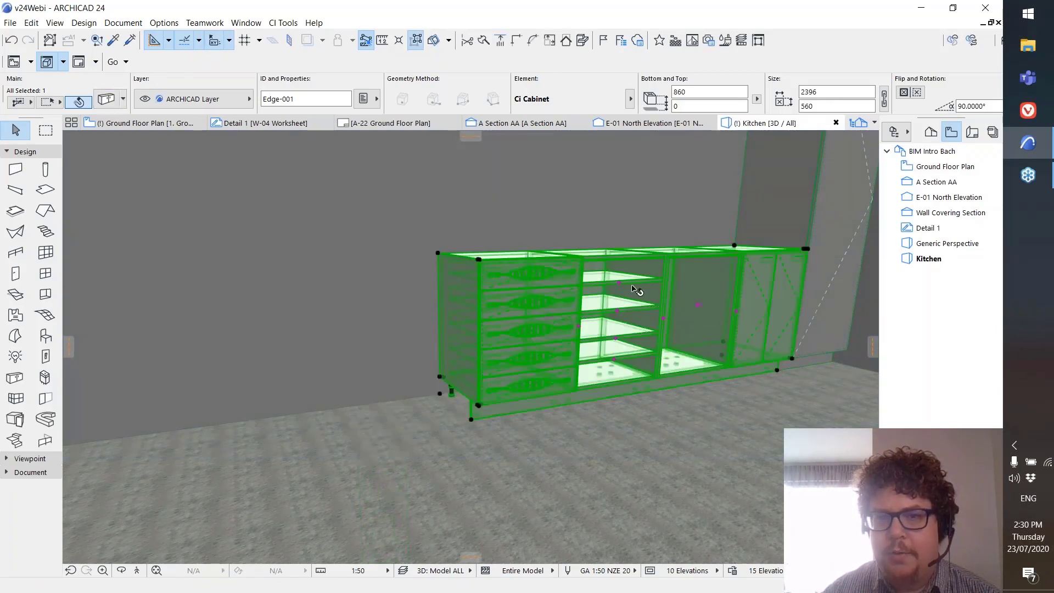
- Review the Edit Mode option in the cabinet's Grids & Editing settings and leave without applying changes
scroll(521, 323, "up", 10)
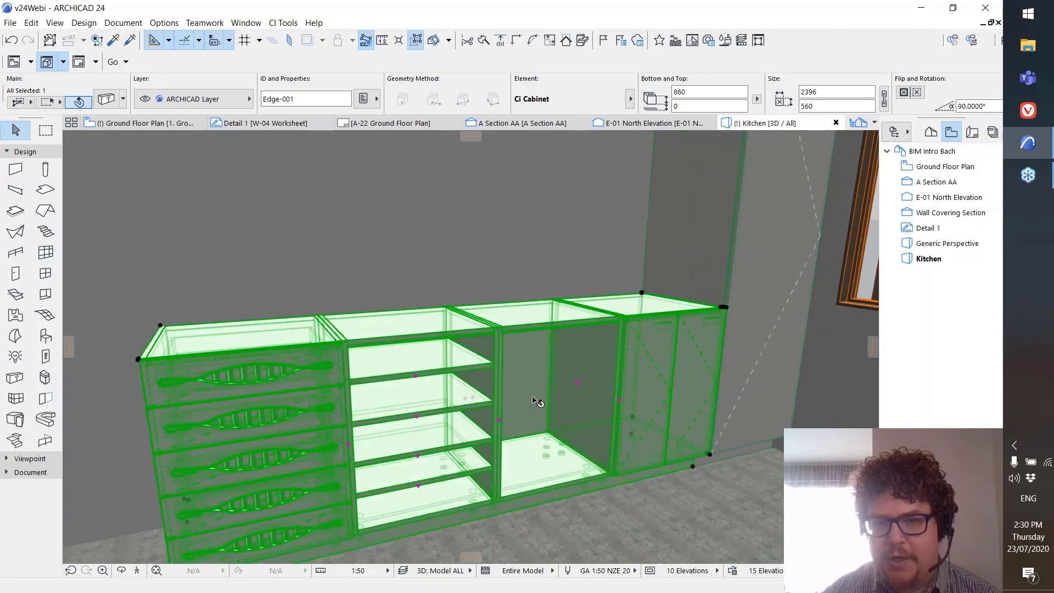
left_click(107, 101)
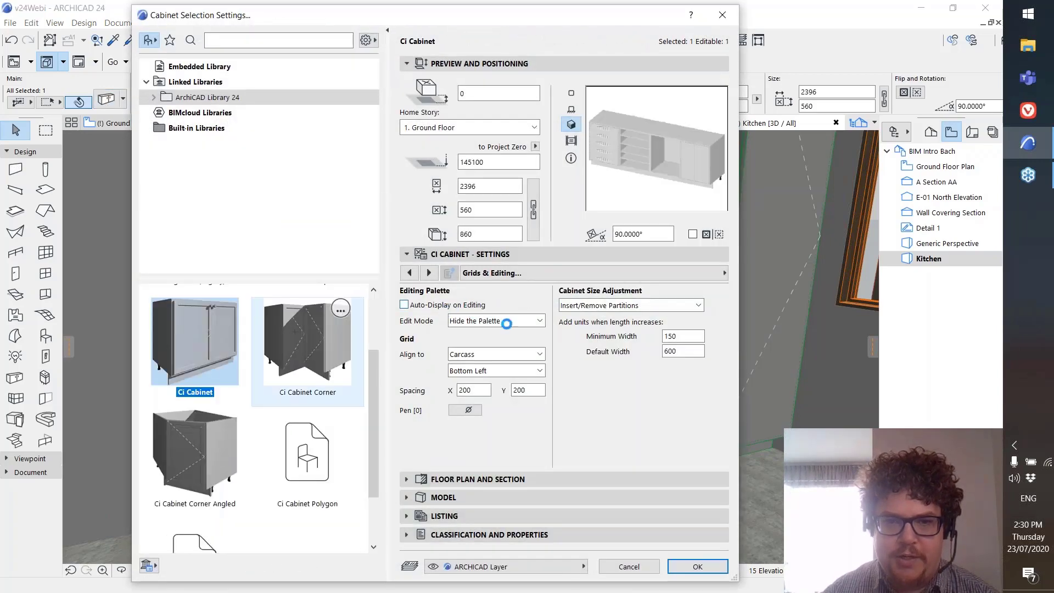
left_click(501, 323)
left_click(467, 324)
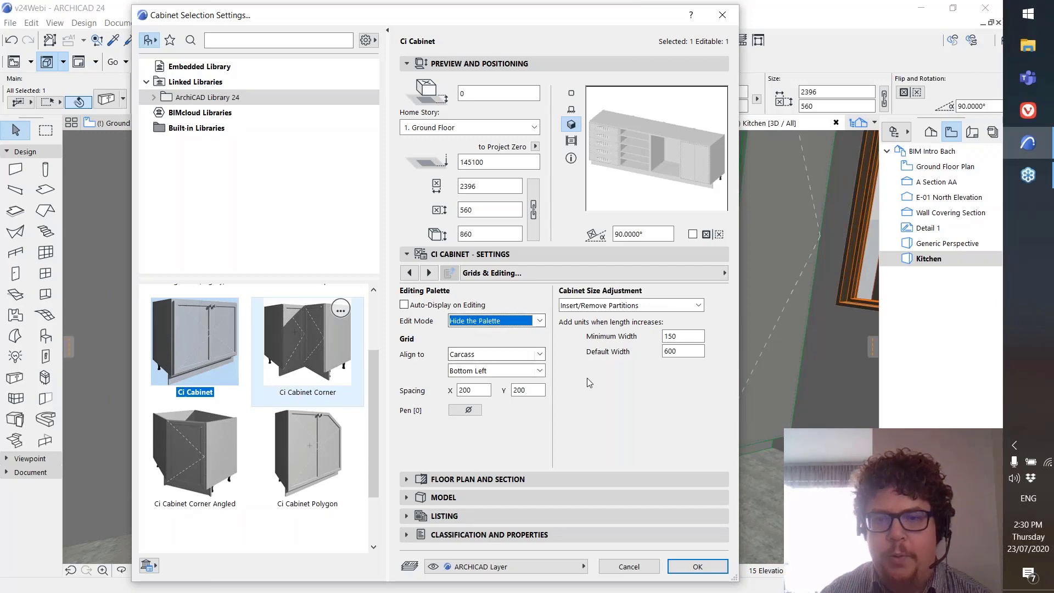
left_click(634, 569)
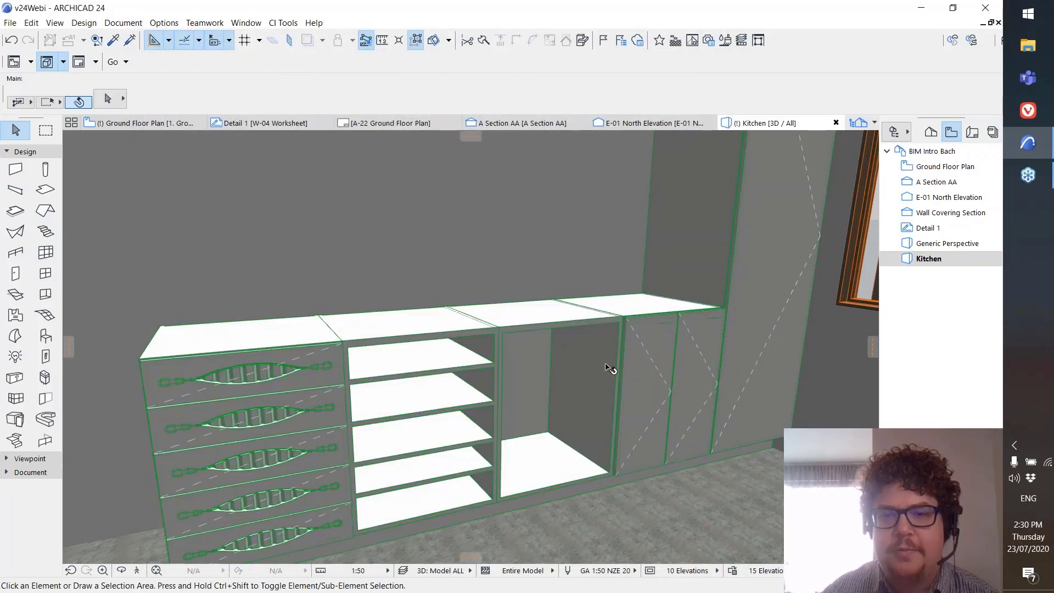
- Open the settings of the cabinet run with drawers and open shelves, and preview the Ci Cabinet Polygon library object
scroll(611, 365, "down", 2)
middle_click_drag(592, 373, 636, 347)
middle_click_drag(606, 398, 567, 383)
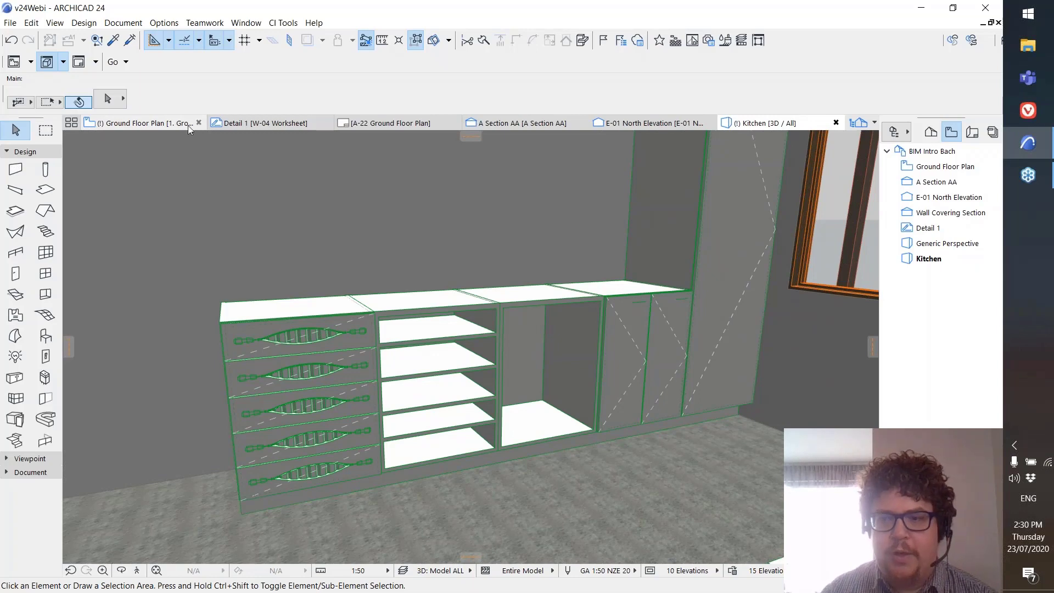
left_click(326, 342)
left_click(107, 99)
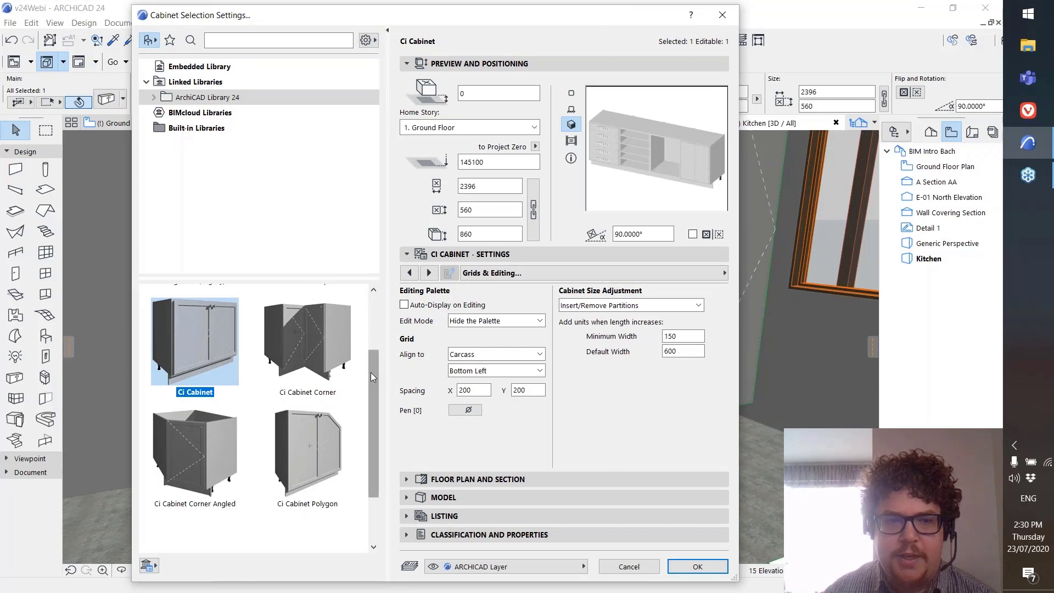
scroll(375, 364, "up", 2)
scroll(374, 363, "down", 3)
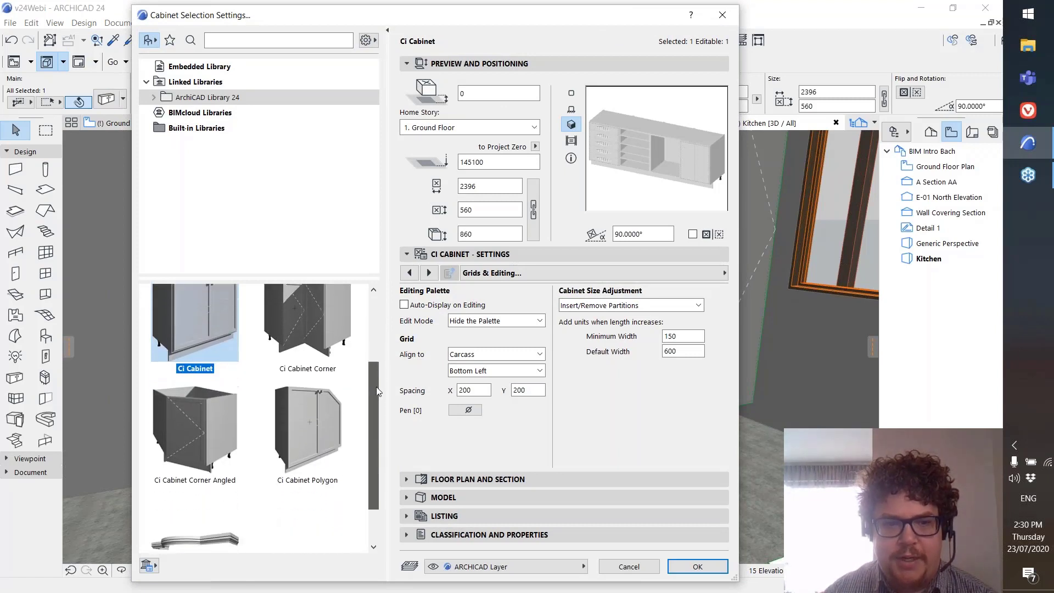
left_click_drag(378, 410, 371, 458)
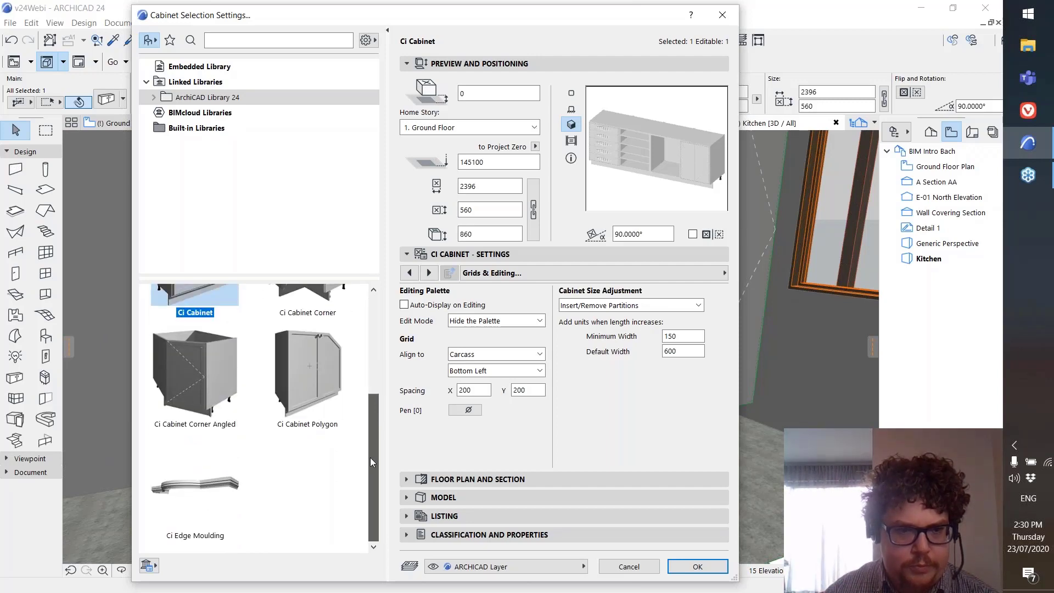
left_click(308, 391)
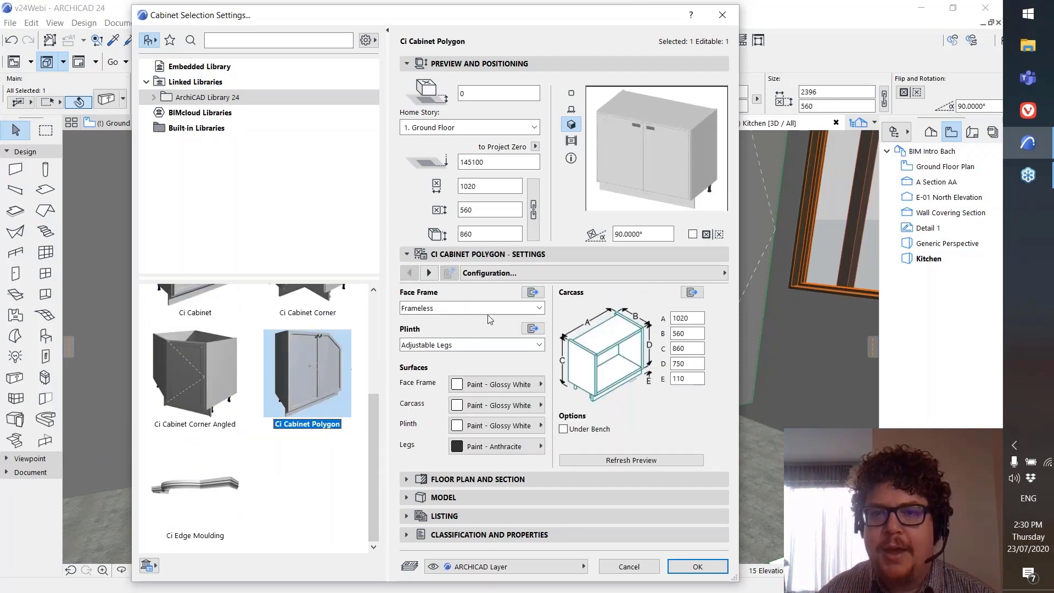
- Examine the Edit Mode options in the Grids & Editing settings of Ci Cabinet Polygon without changing the mode
left_click(623, 274)
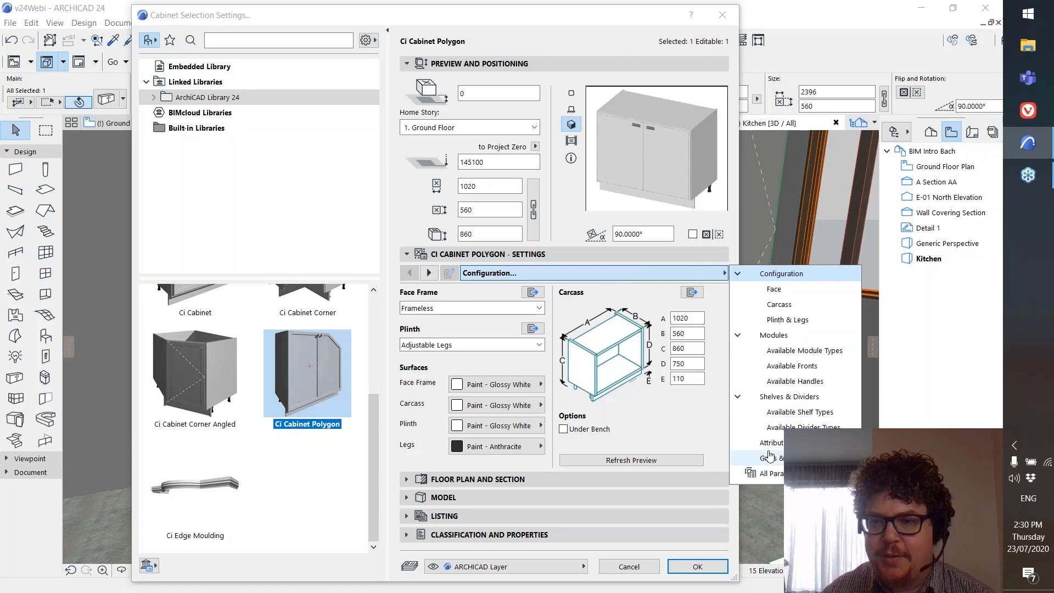
left_click(772, 459)
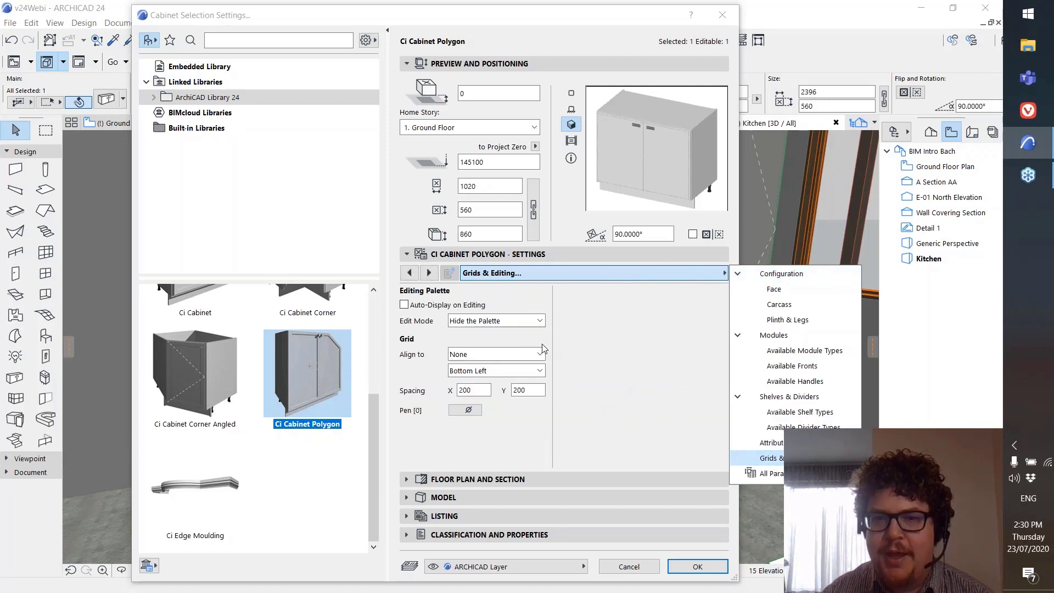
left_click(478, 326)
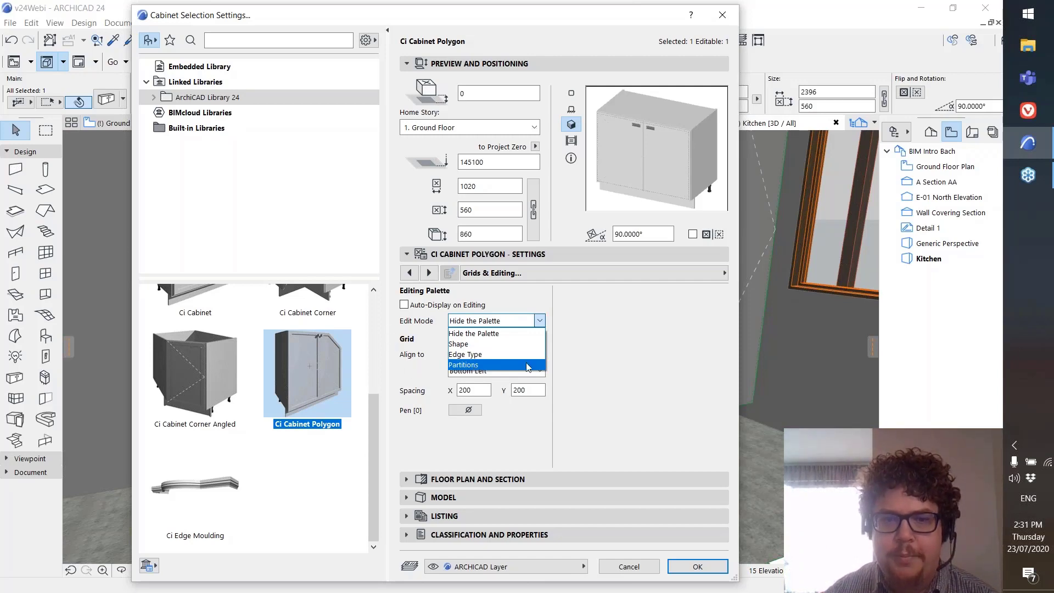
left_click(633, 367)
- Preview the Ci Edge Moulding, Ci Cabinet Corner Angled and Ci Cabinet Corner objects in the cabinet library
left_click(377, 345)
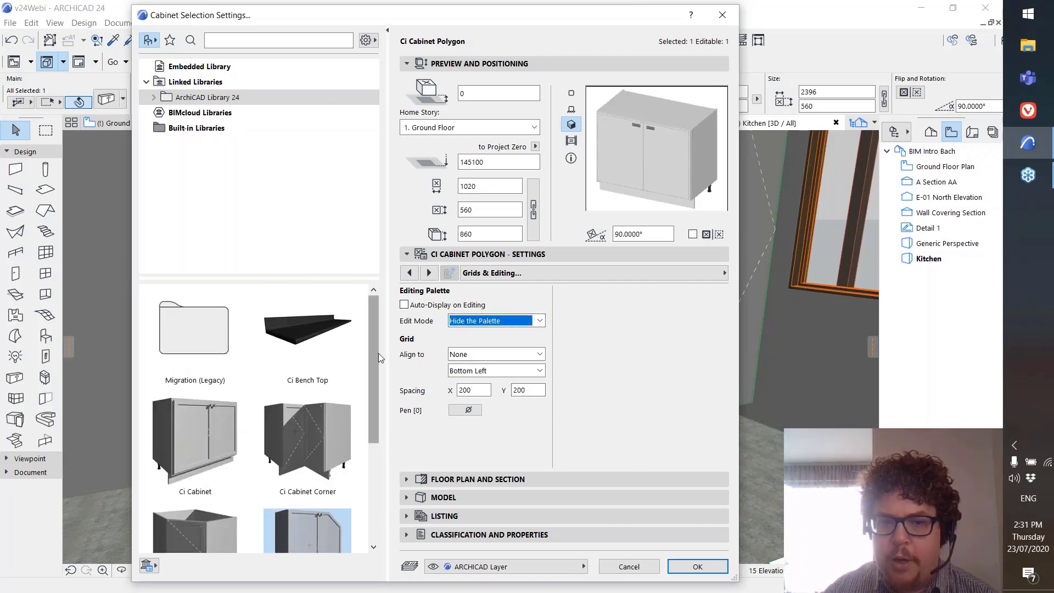
left_click_drag(377, 360, 383, 472)
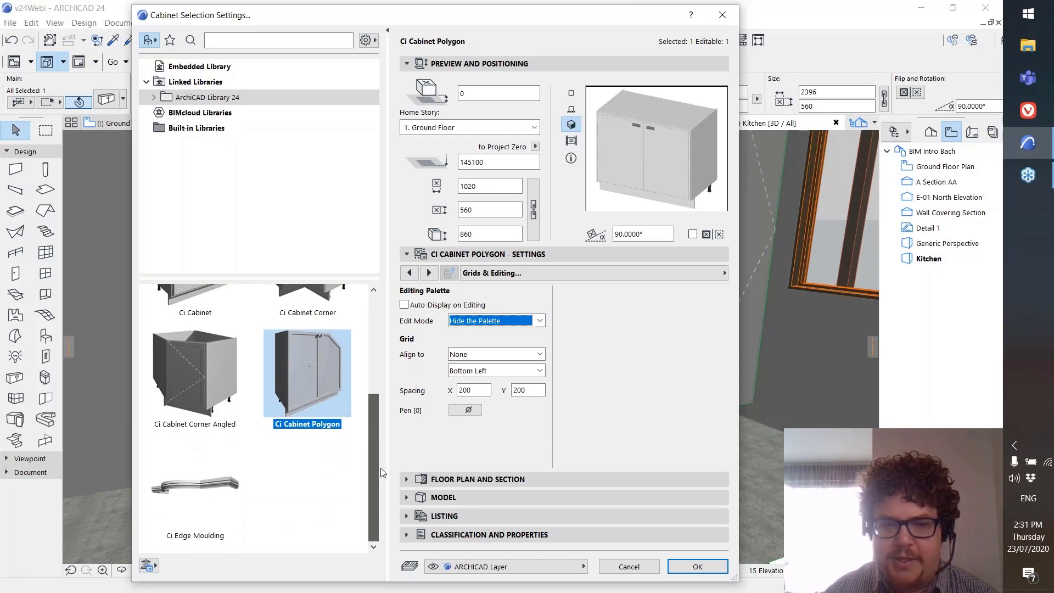
left_click(218, 501)
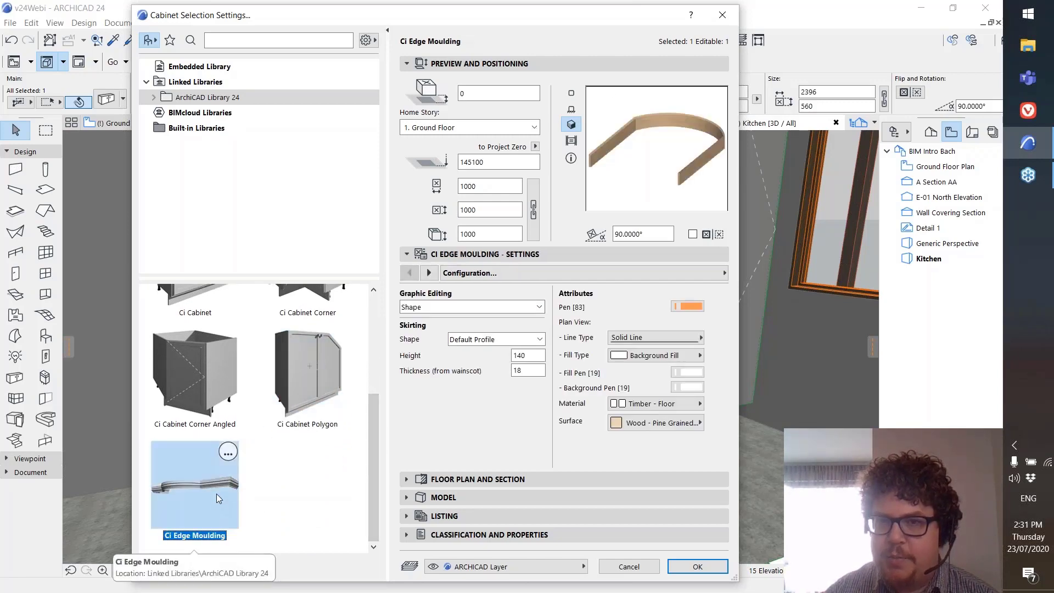
left_click_drag(373, 407, 369, 357)
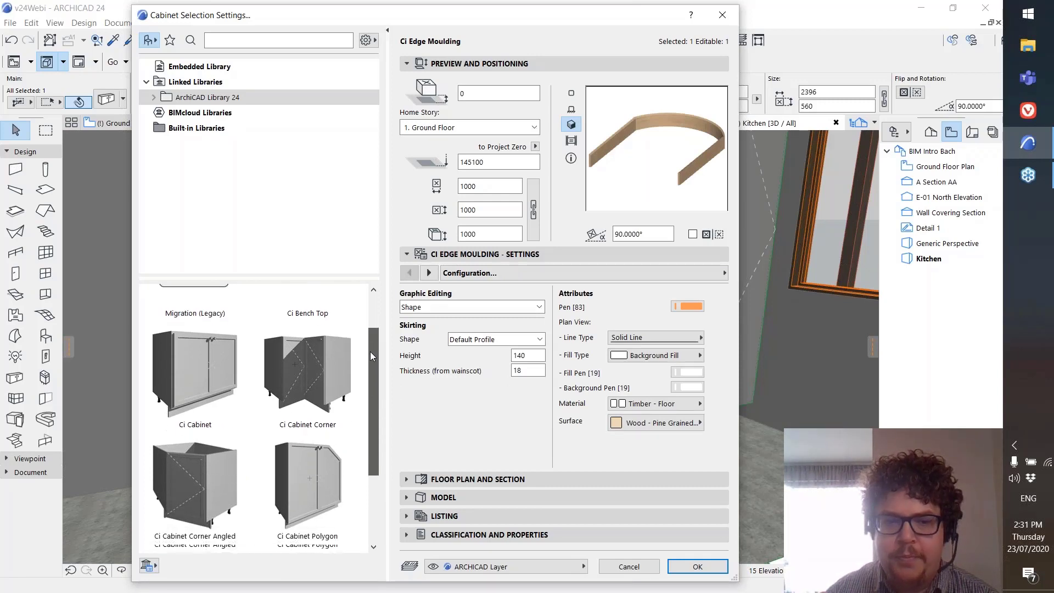
left_click(182, 501)
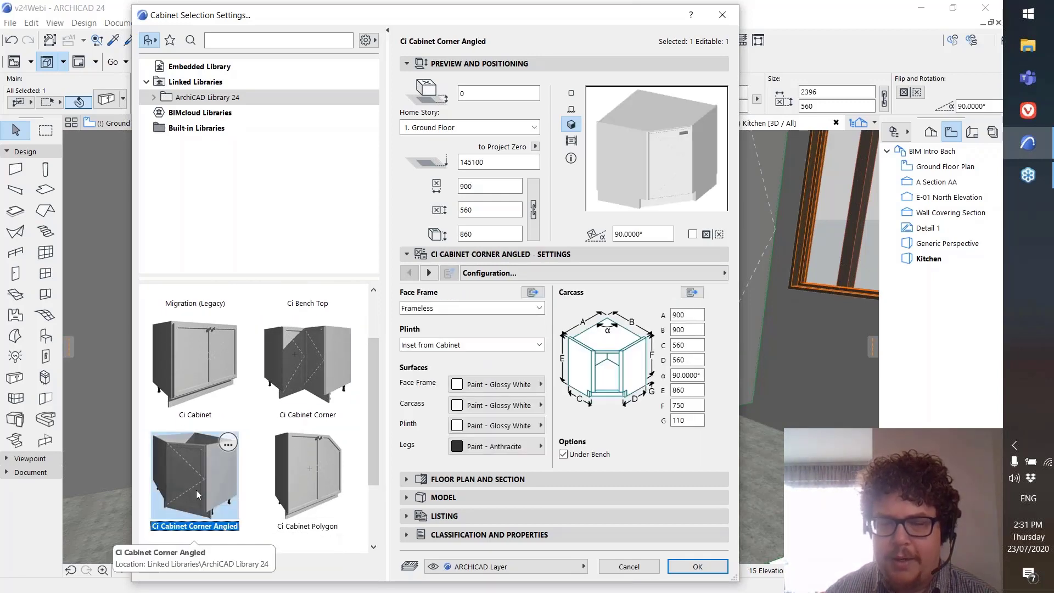
left_click(303, 365)
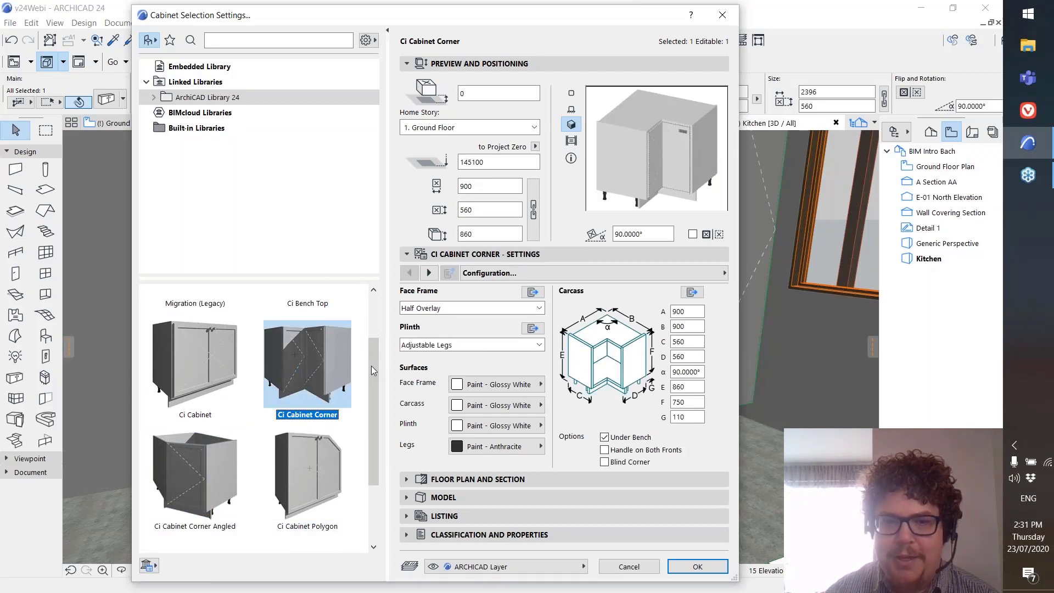
- Review the Ci Bench Top's Graphic Editing options, then discard the settings changes and deselect the cabinet
scroll(310, 357, "up", 3)
left_click(311, 334)
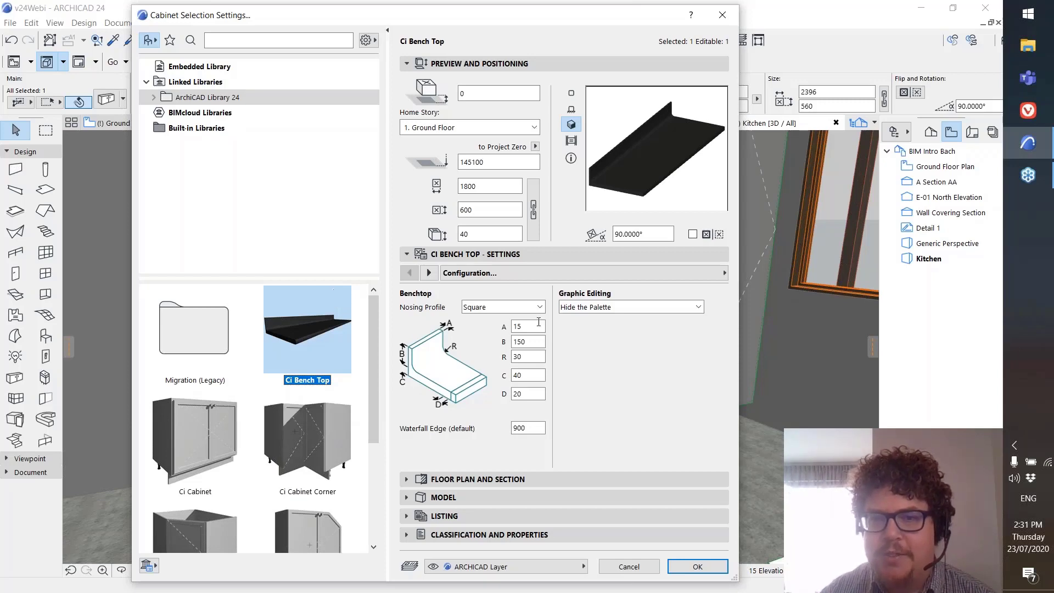
left_click(616, 308)
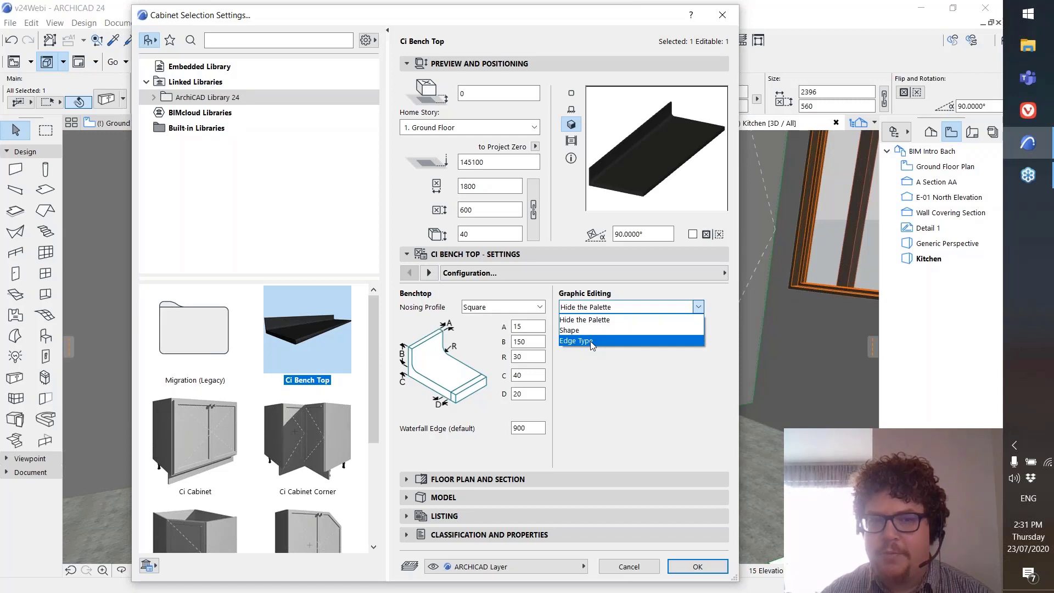
left_click(631, 567)
left_click(631, 567)
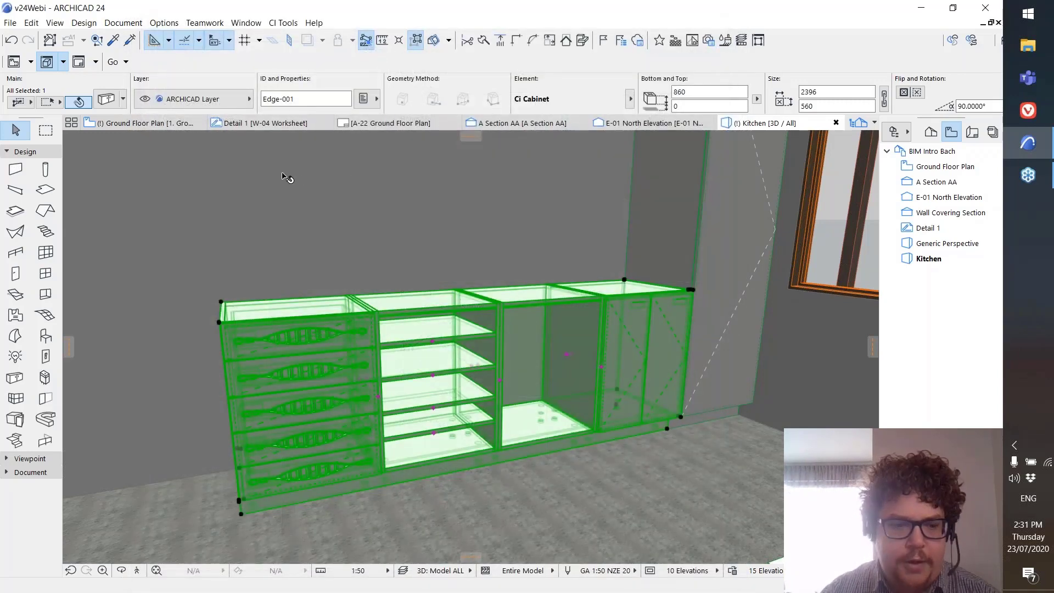
key("Escape")
- Switch to the Ground Floor Plan and select window W002 in the lower exterior wall
left_click(147, 124)
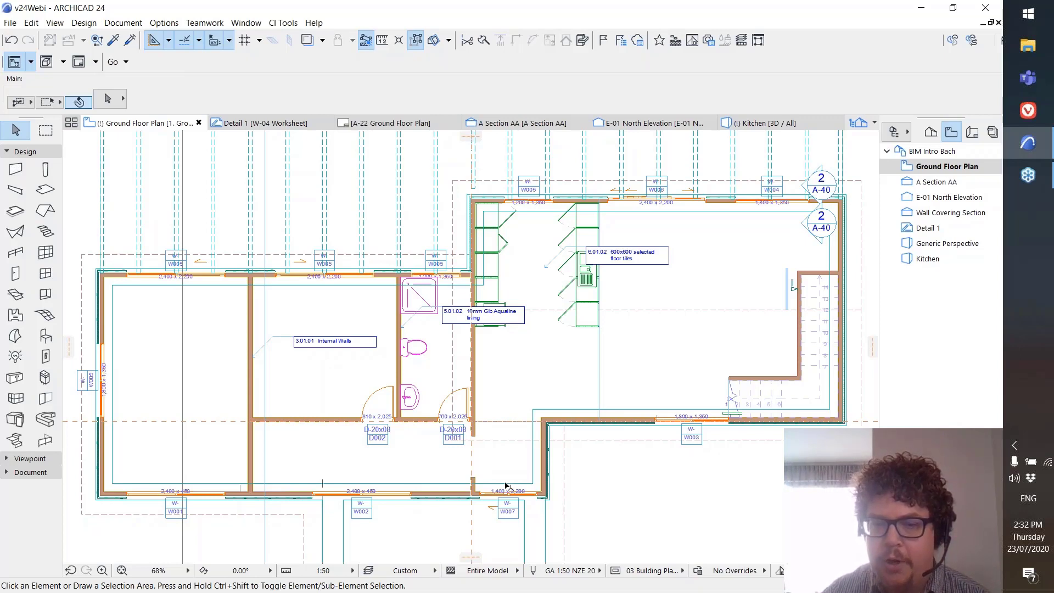
mouse_move(506, 486)
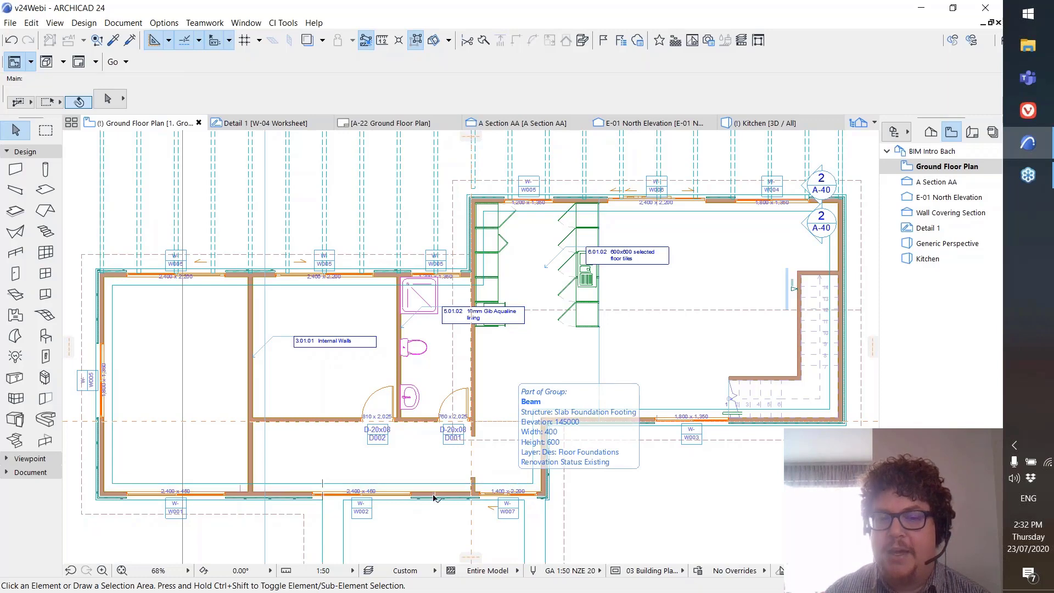
mouse_move(411, 495)
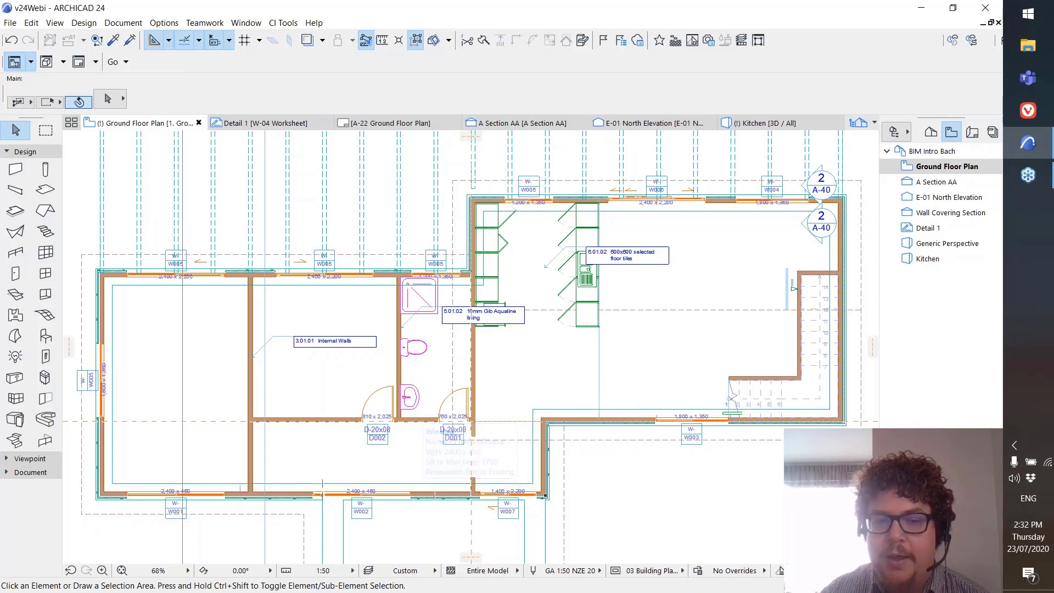
scroll(337, 503, "up", 5)
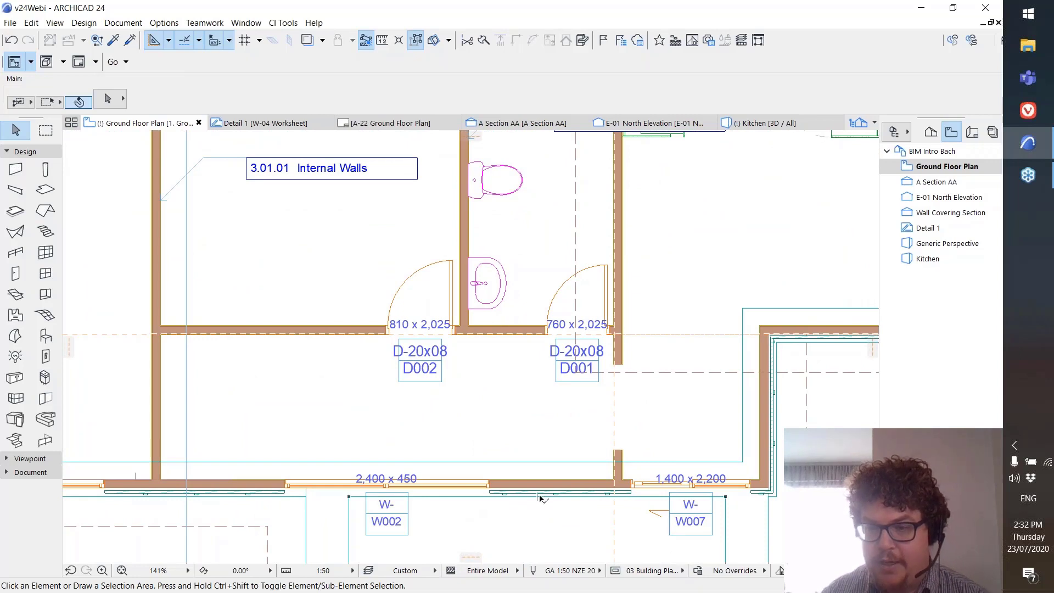
mouse_move(540, 498)
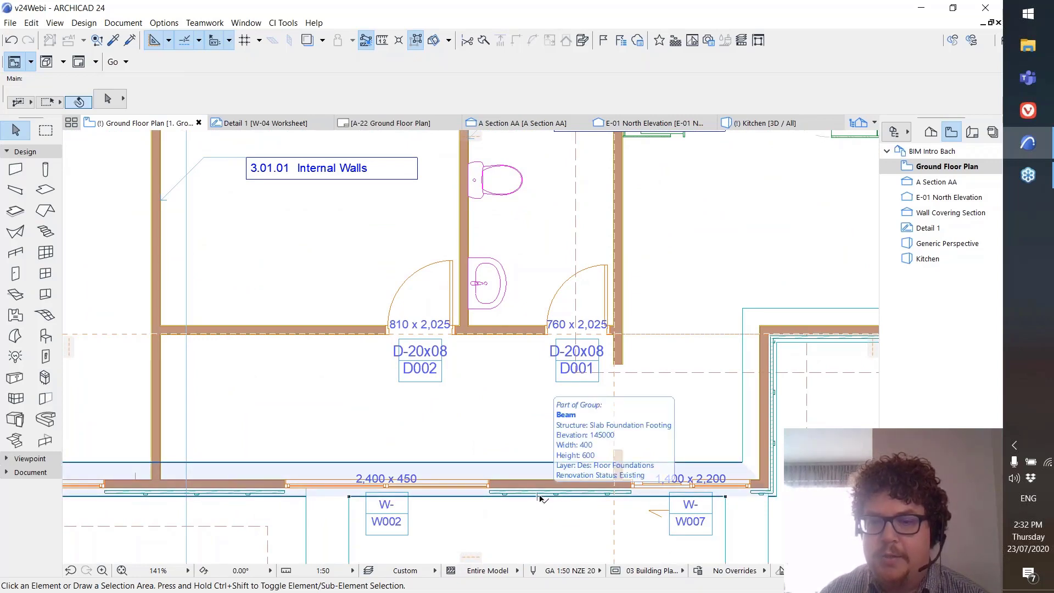
left_click(539, 496)
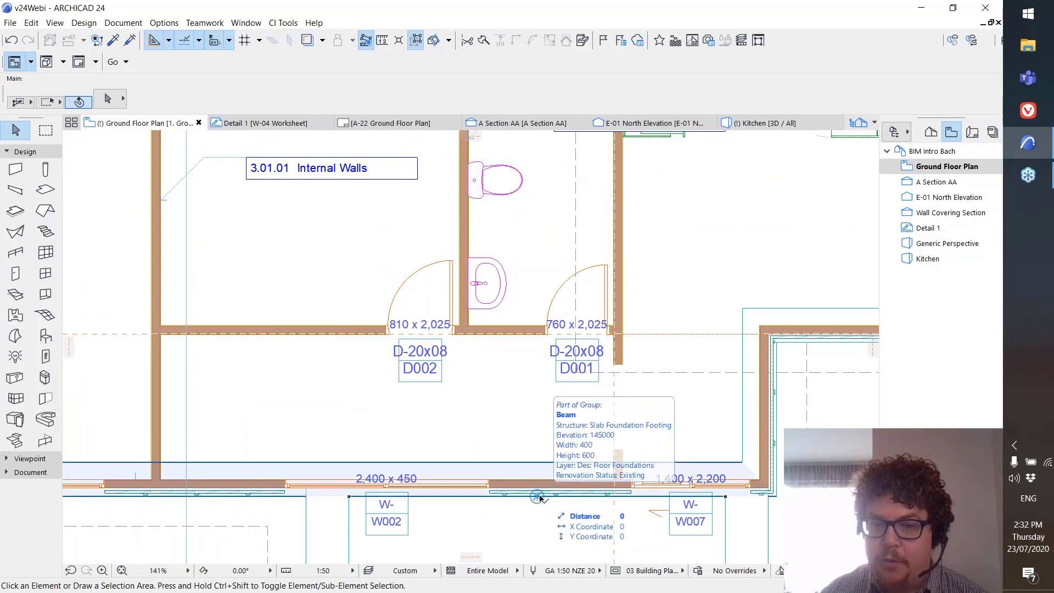
left_click(487, 487)
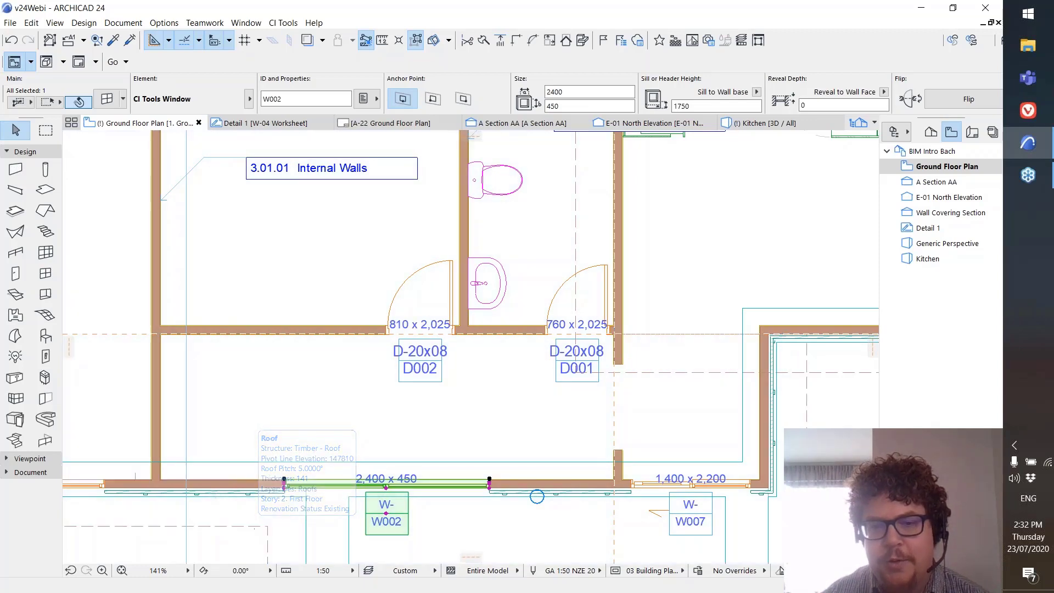
middle_click_drag(247, 533, 417, 405)
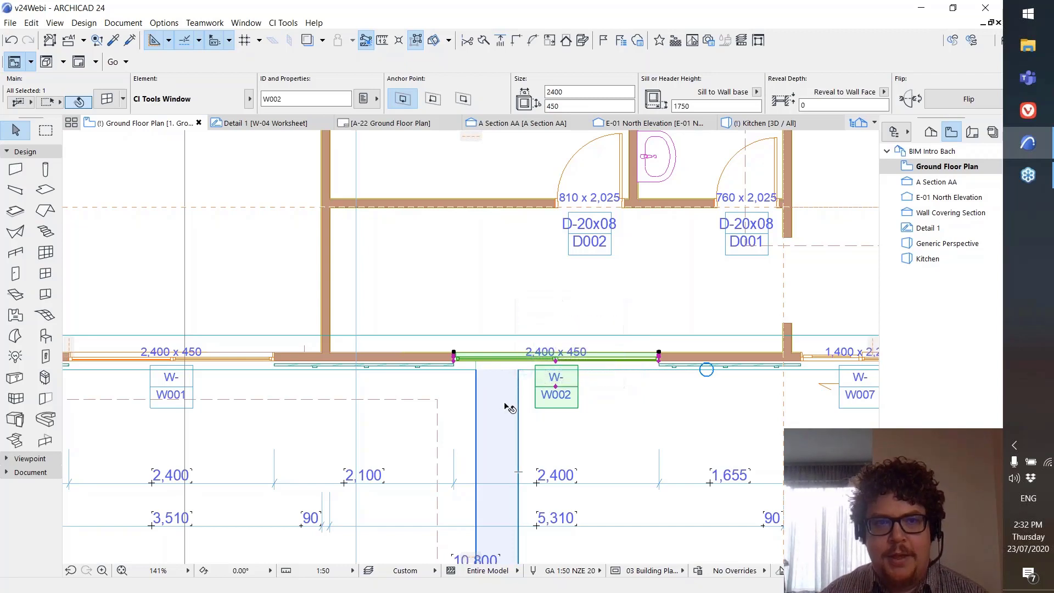
- Open the settings of window W002 and show its CI Tools Window Configuration page
left_click(115, 102)
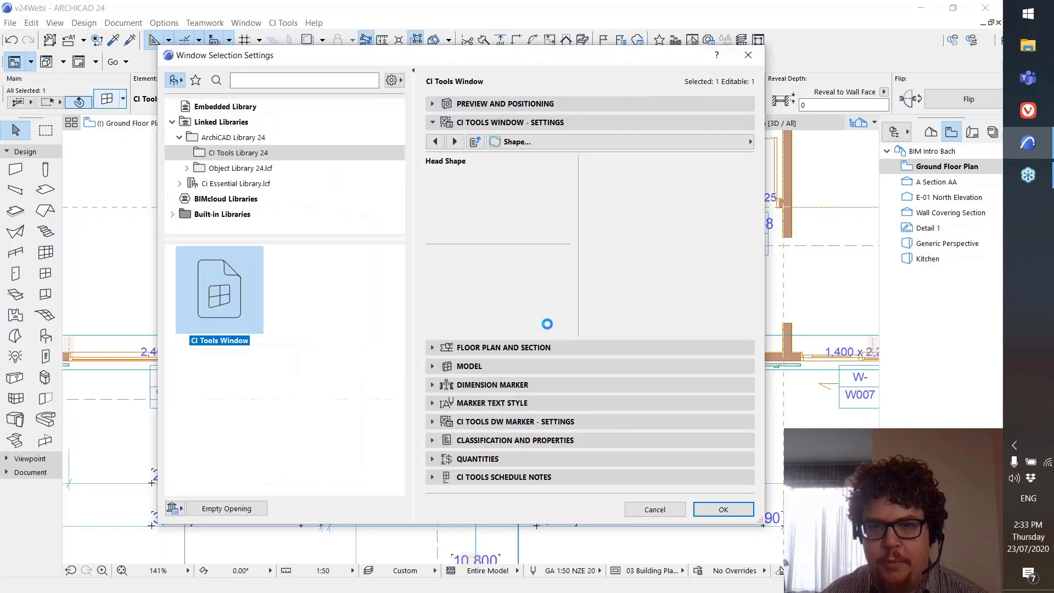
left_click(578, 145)
left_click(579, 145)
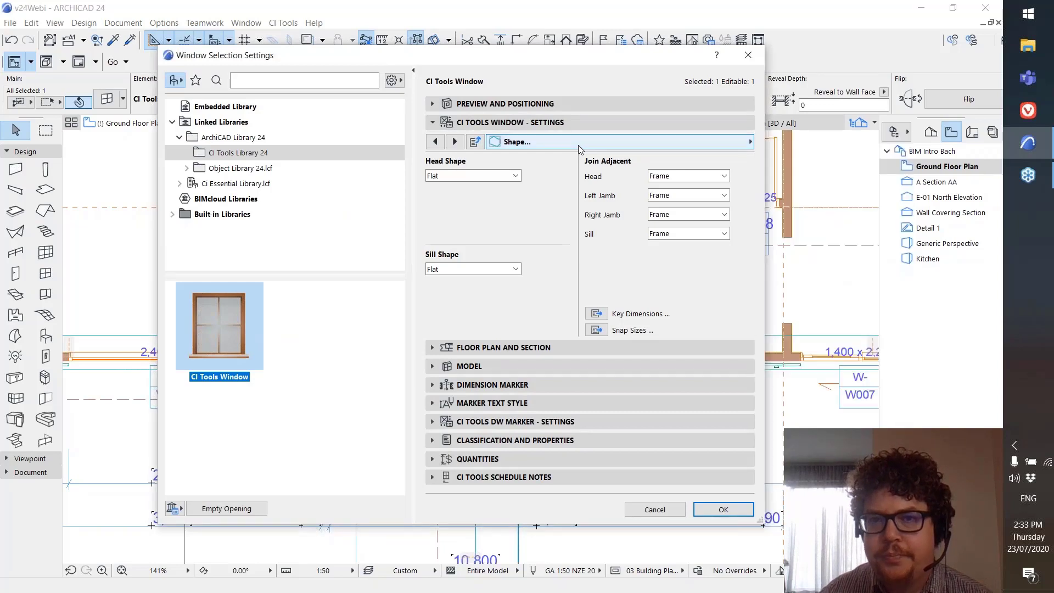
left_click(579, 146)
scroll(815, 170, "up", 1)
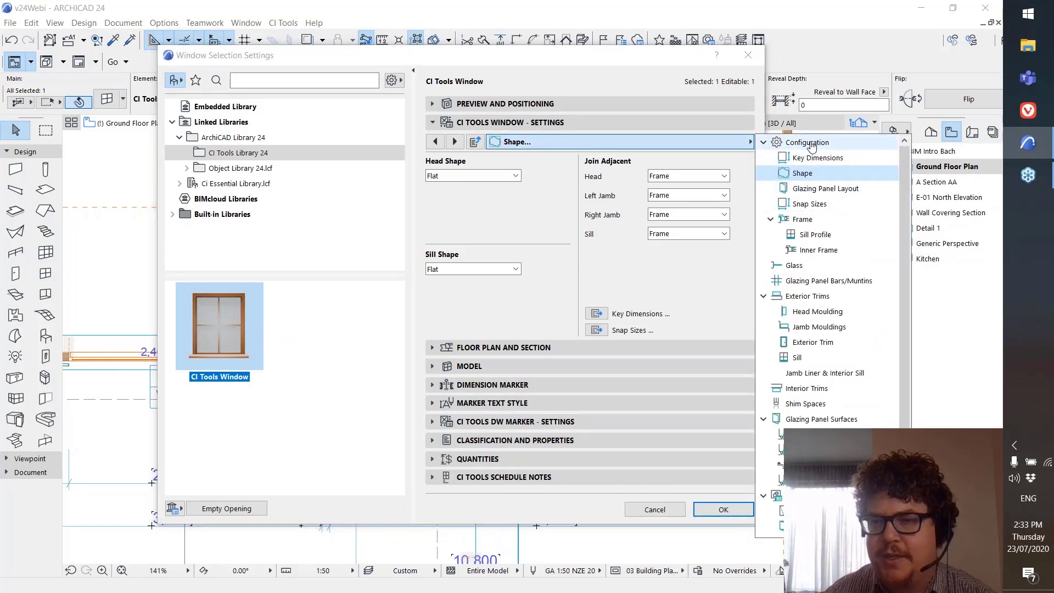
left_click(808, 143)
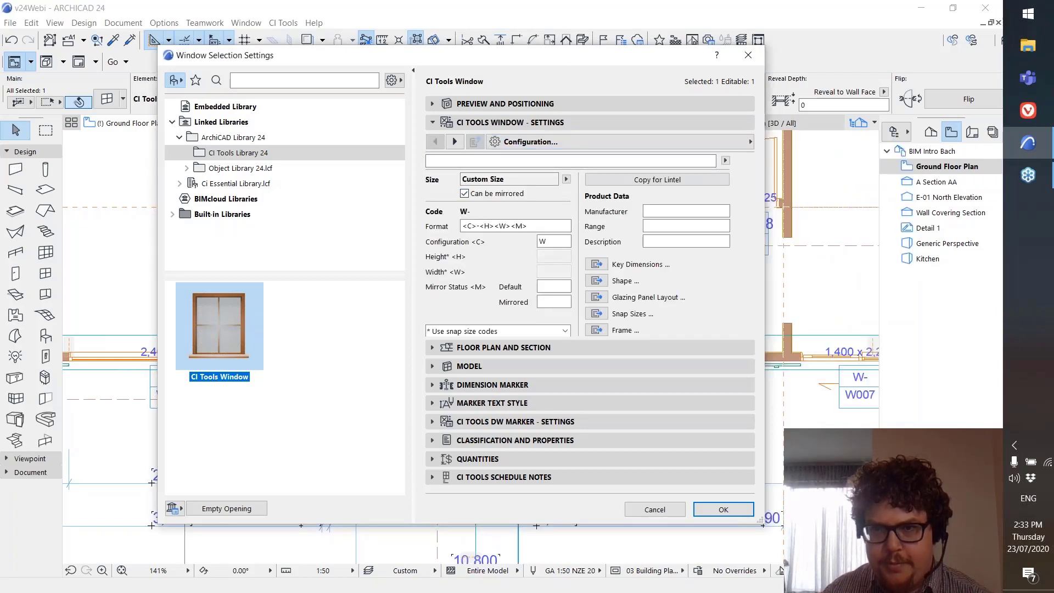
- Apply the Dowell Awning configuration "OX. Single Awning and Fixed Lite" to window W002
left_click(726, 161)
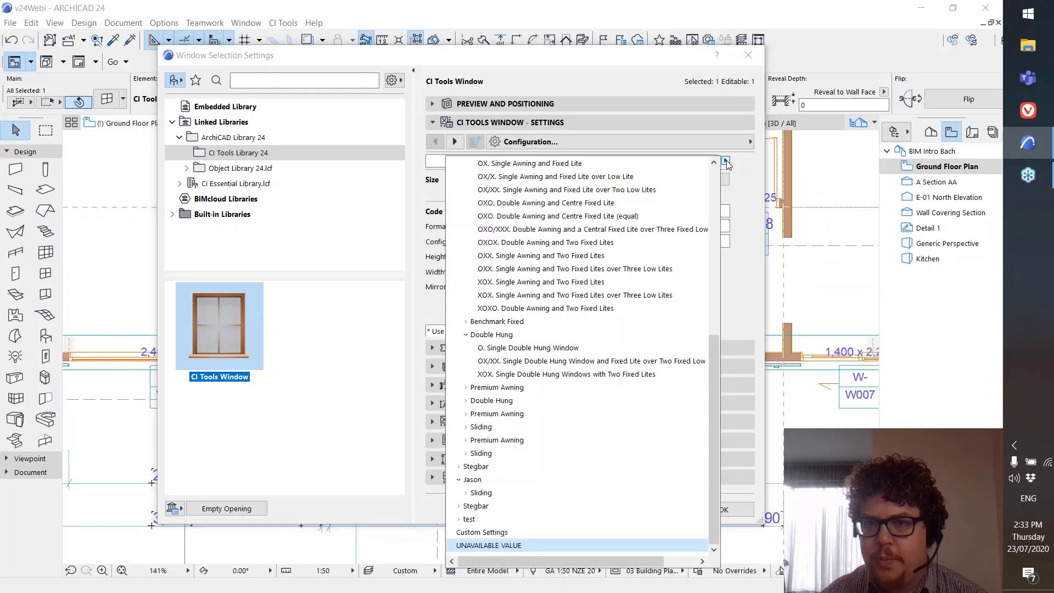
left_click(717, 172)
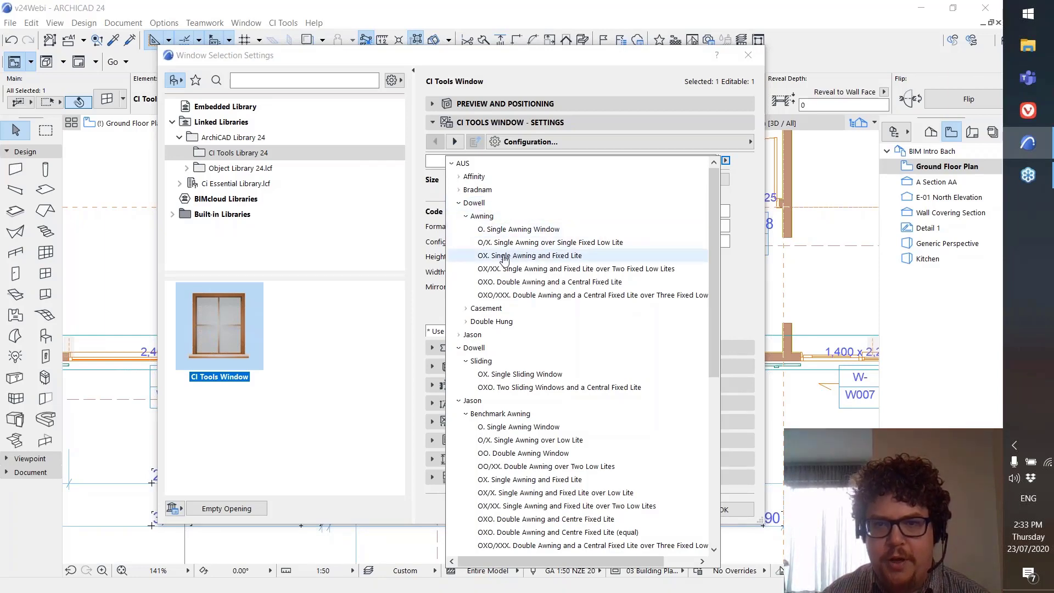
left_click(504, 257)
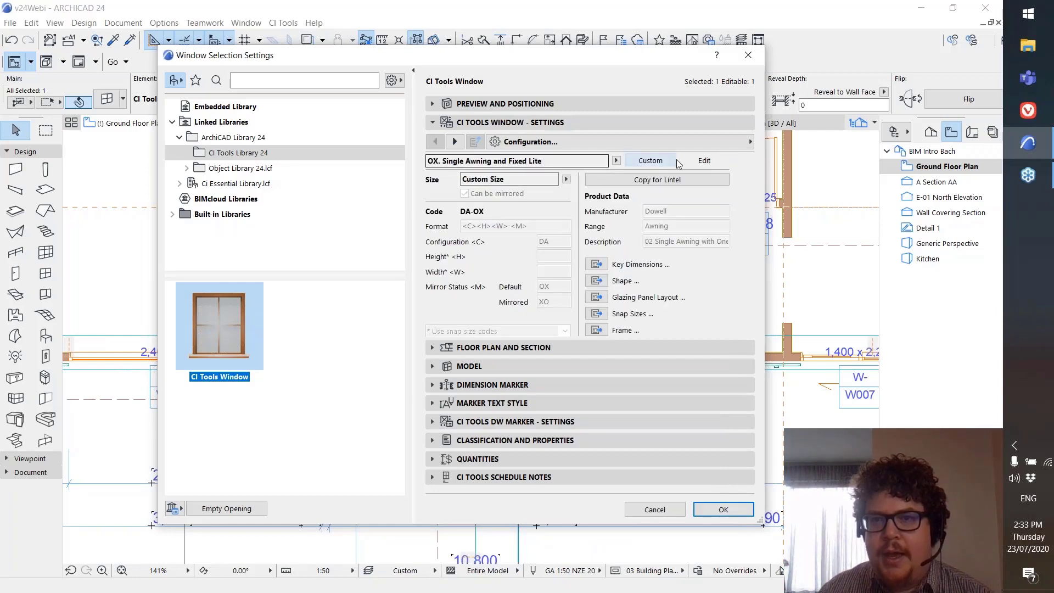
- Preview the OX awning window in 3D, then return to its Configuration page and inspect the manufacturer configuration list
left_click(560, 103)
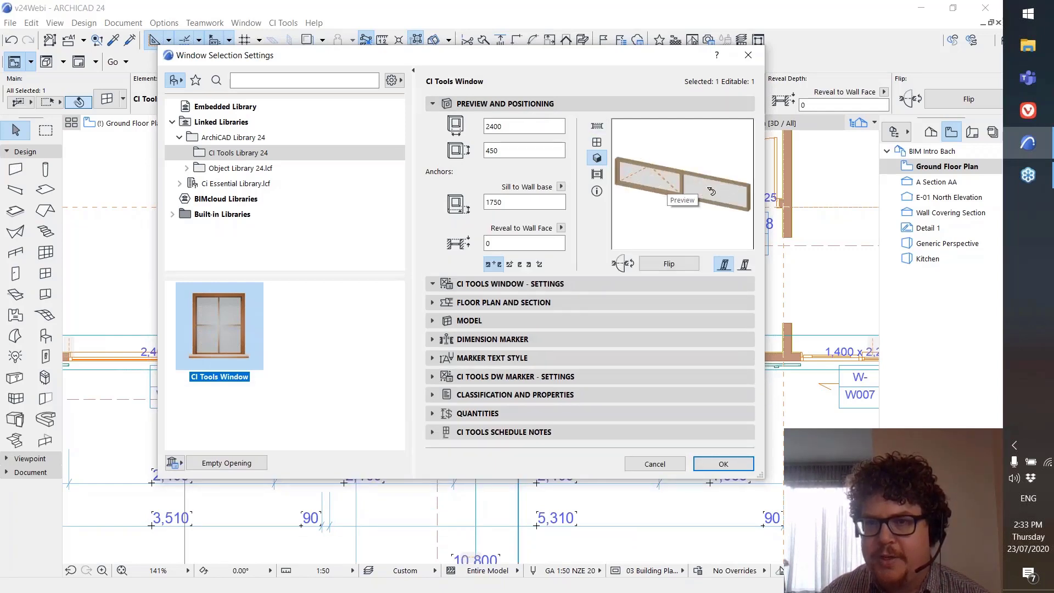
left_click(487, 285)
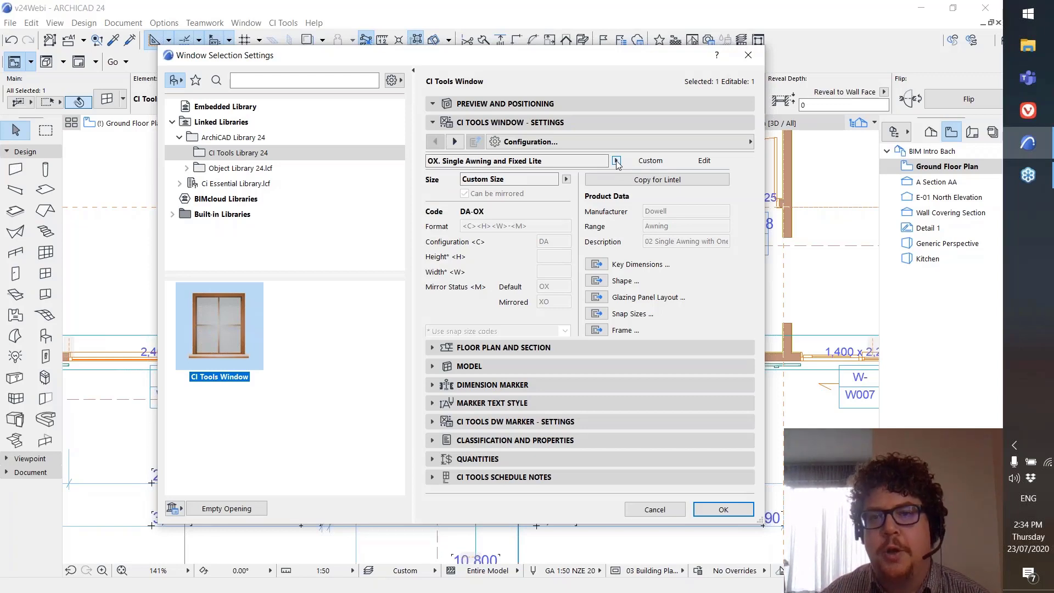
left_click(616, 161)
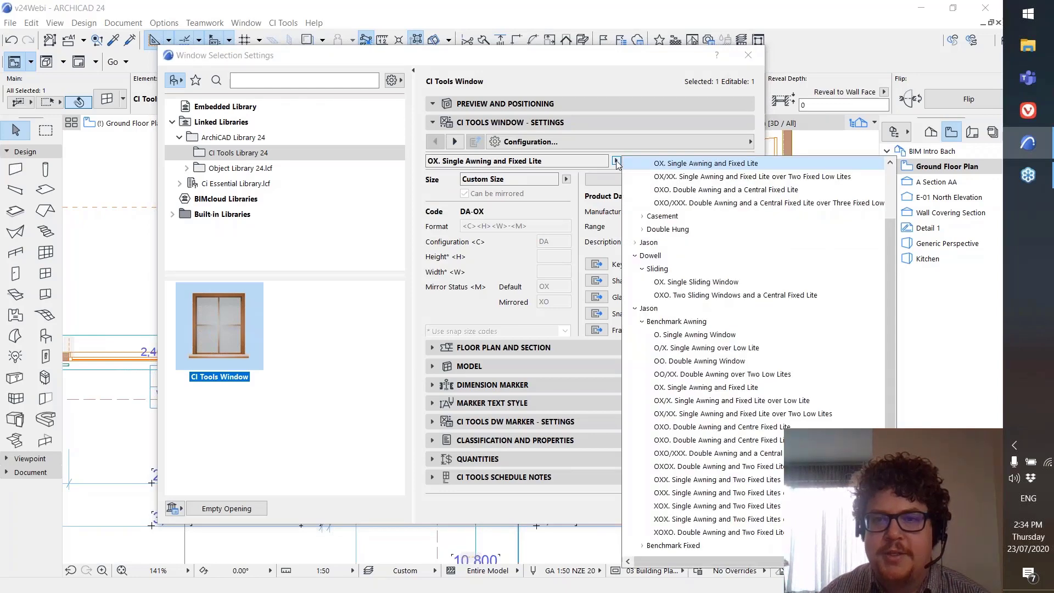
left_click(617, 163)
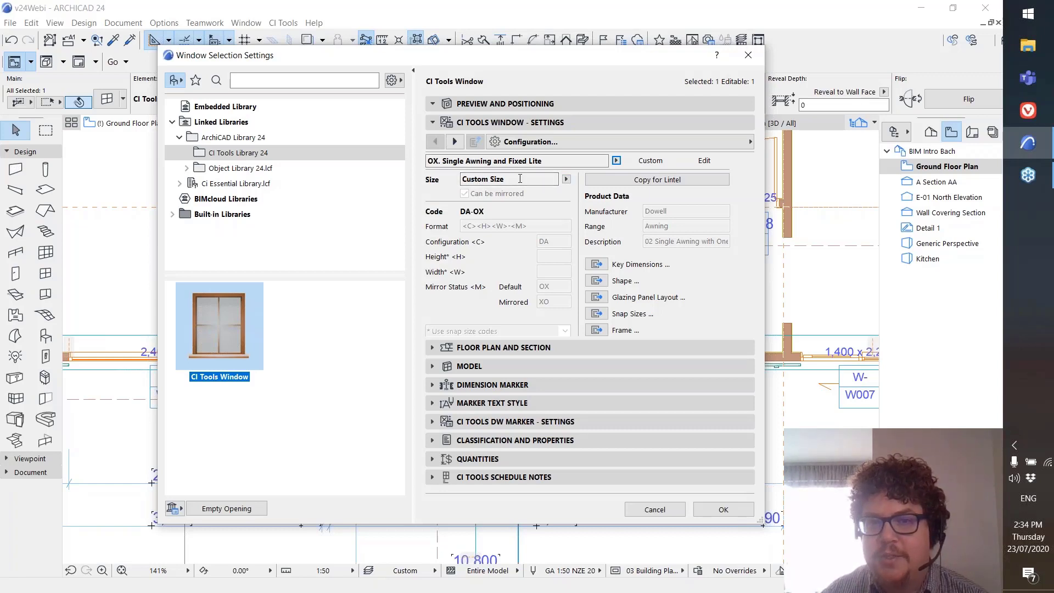
- Set window W002 to the preset size 12x18, check it in the preview, and apply the settings
left_click(566, 179)
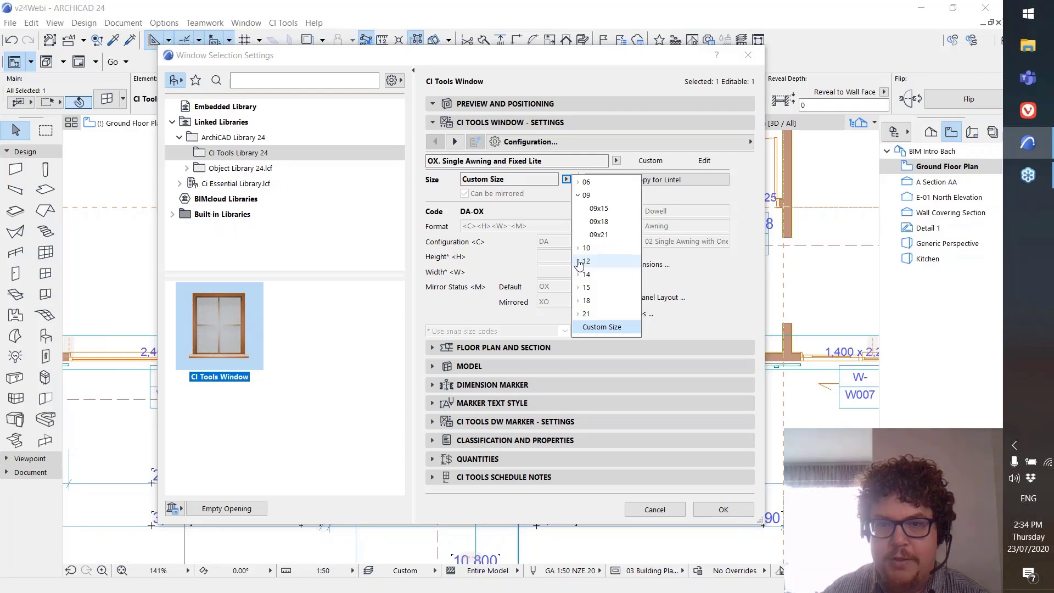
left_click(579, 262)
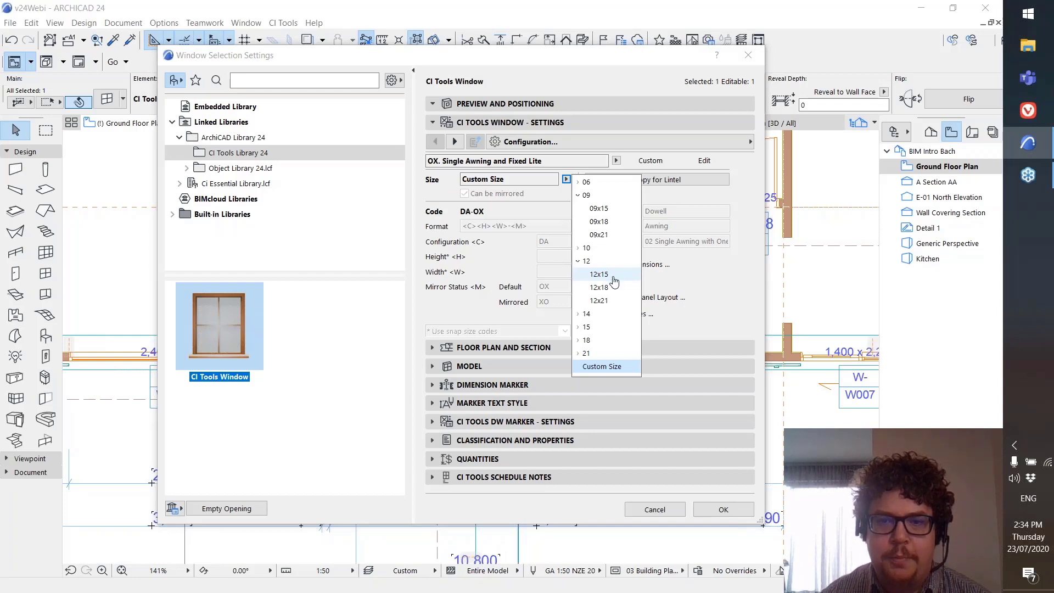
left_click(610, 290)
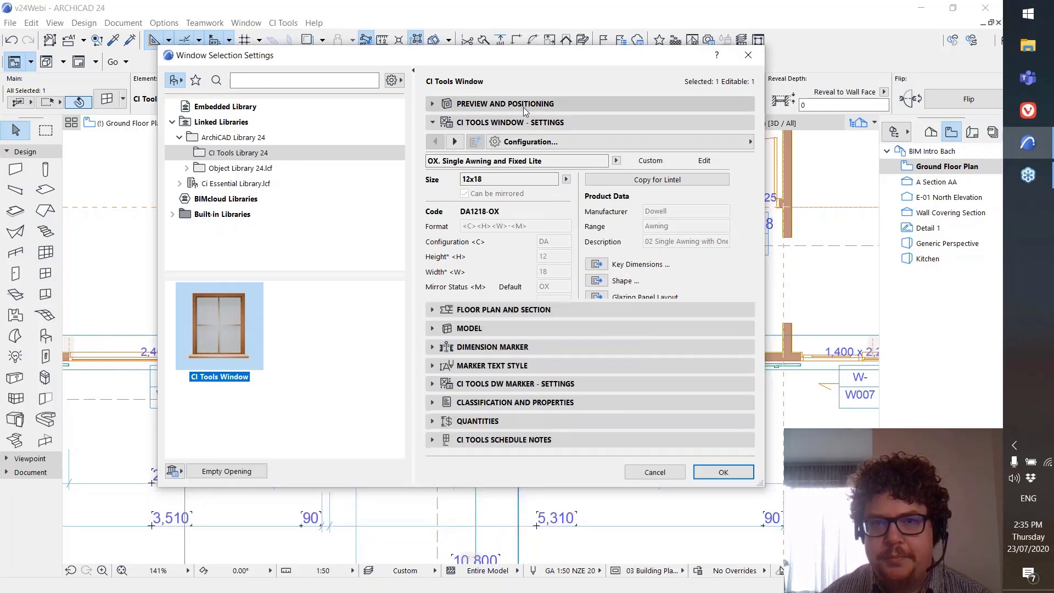
left_click(523, 107)
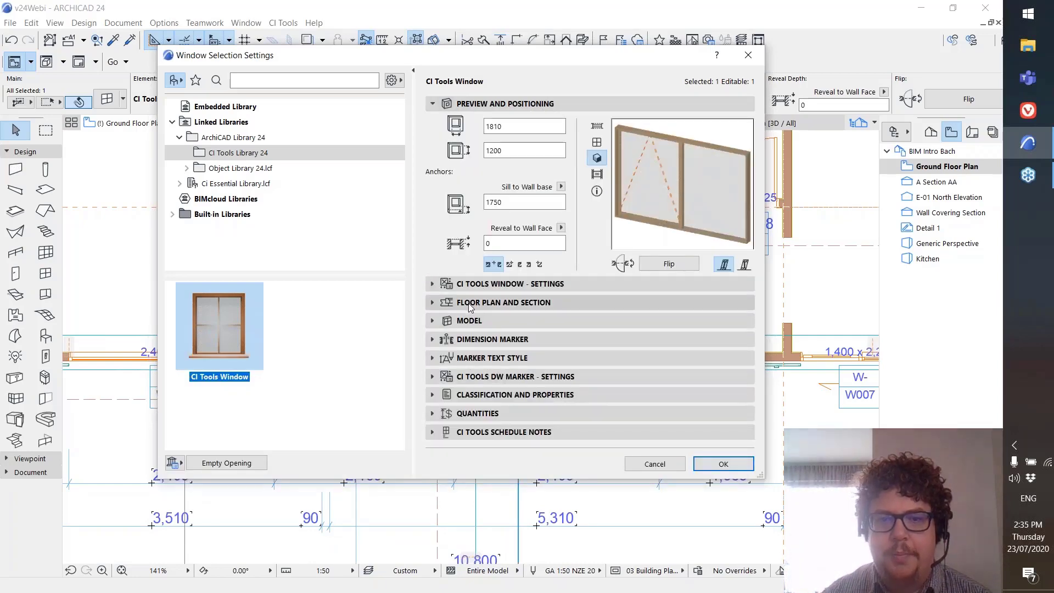
left_click(477, 283)
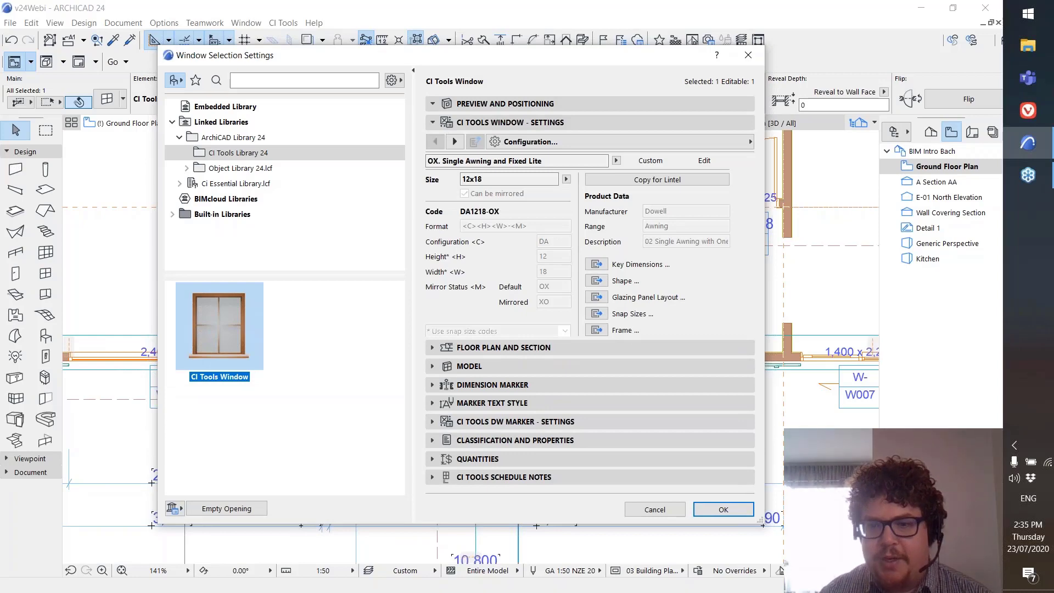
left_click(723, 509)
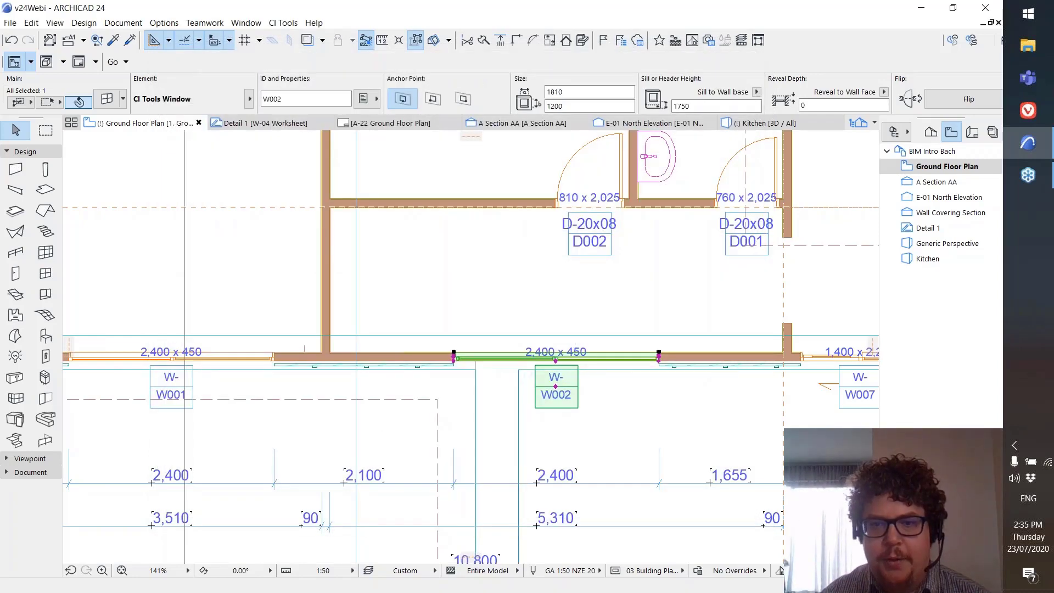
scroll(566, 382, "up", 3)
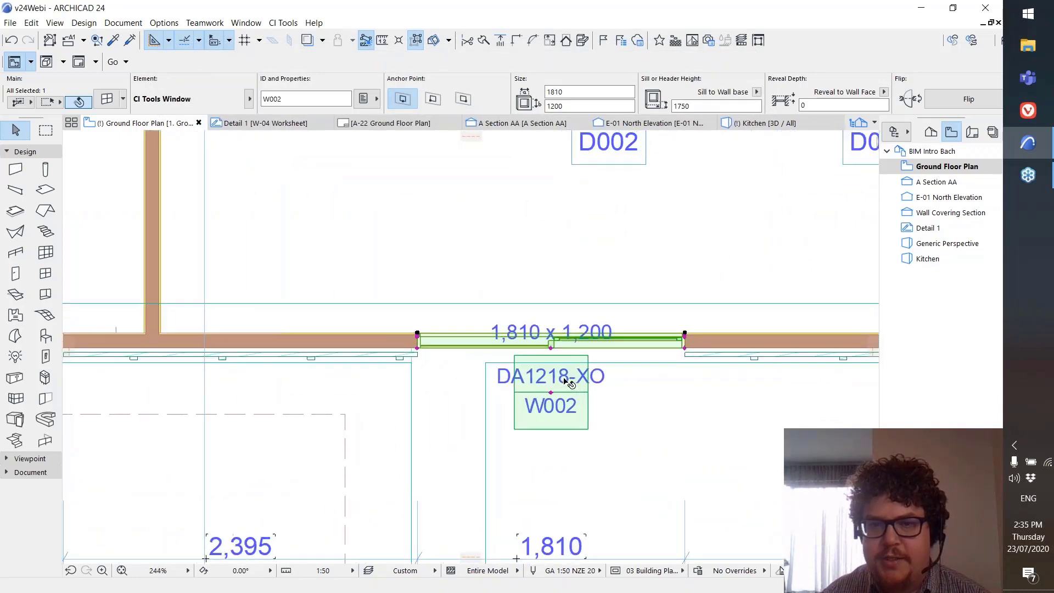
- Reopen the settings of window W002 and examine the Snap Sizes page for both heights and widths
left_click(103, 103)
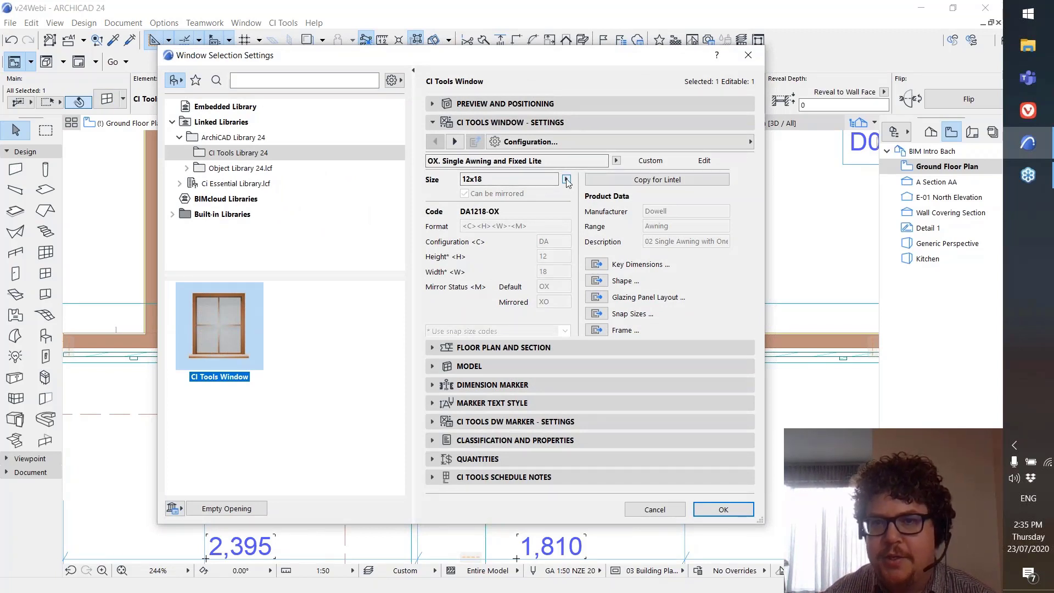
left_click(597, 314)
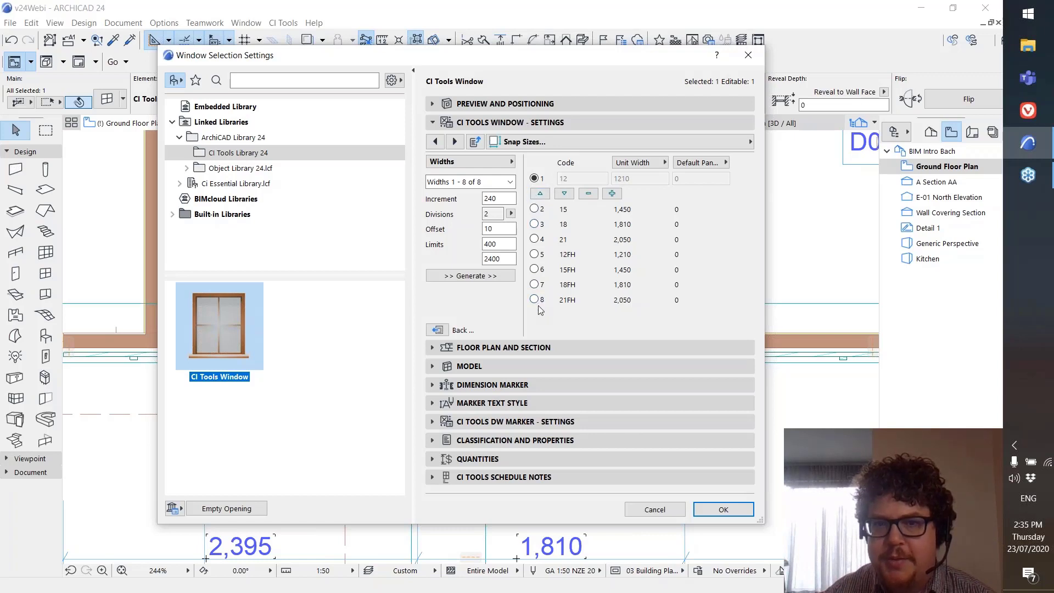
left_click(499, 162)
left_click(549, 176)
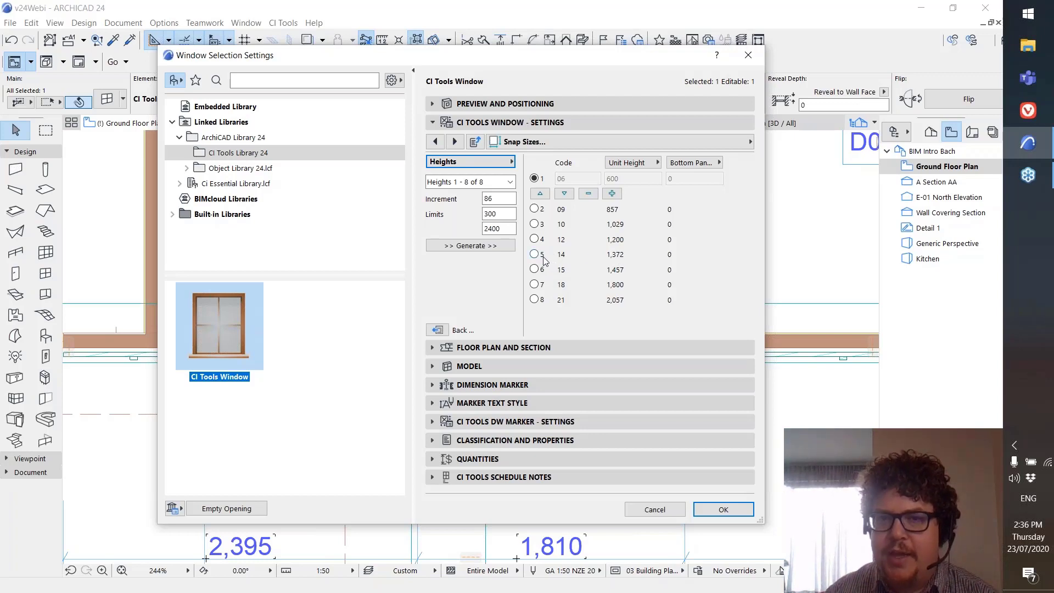
left_click(511, 161)
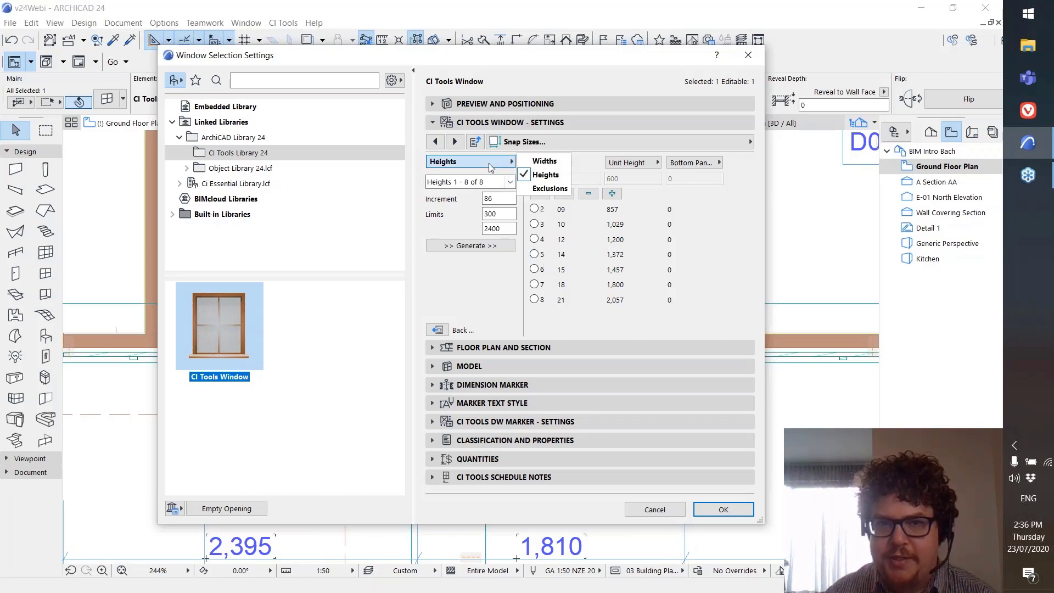
left_click(538, 164)
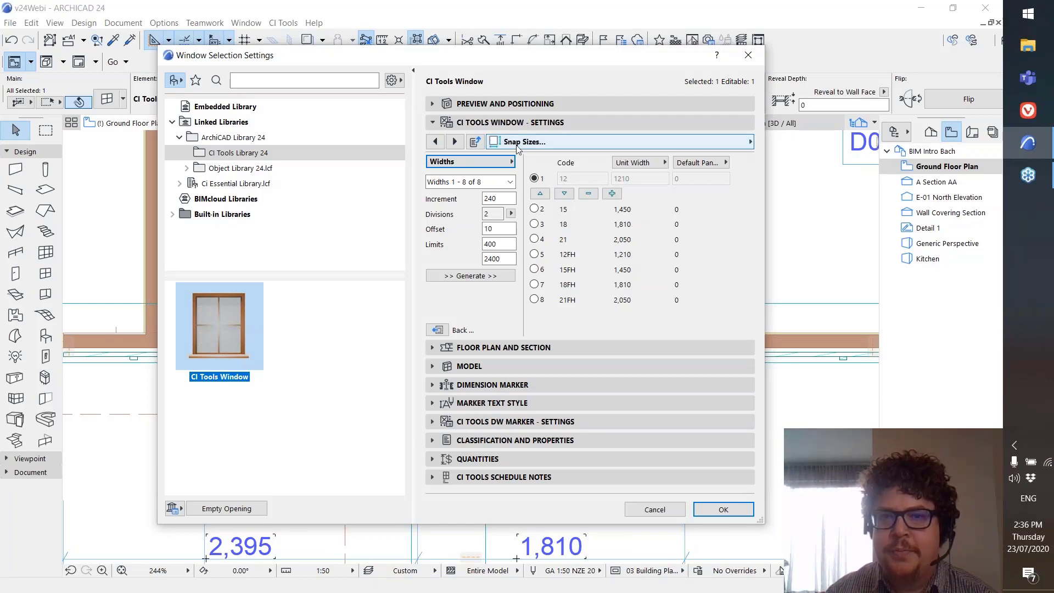
- Look through the list of CI Tools Window settings pages, return to the Configuration page, and close the settings
left_click(536, 143)
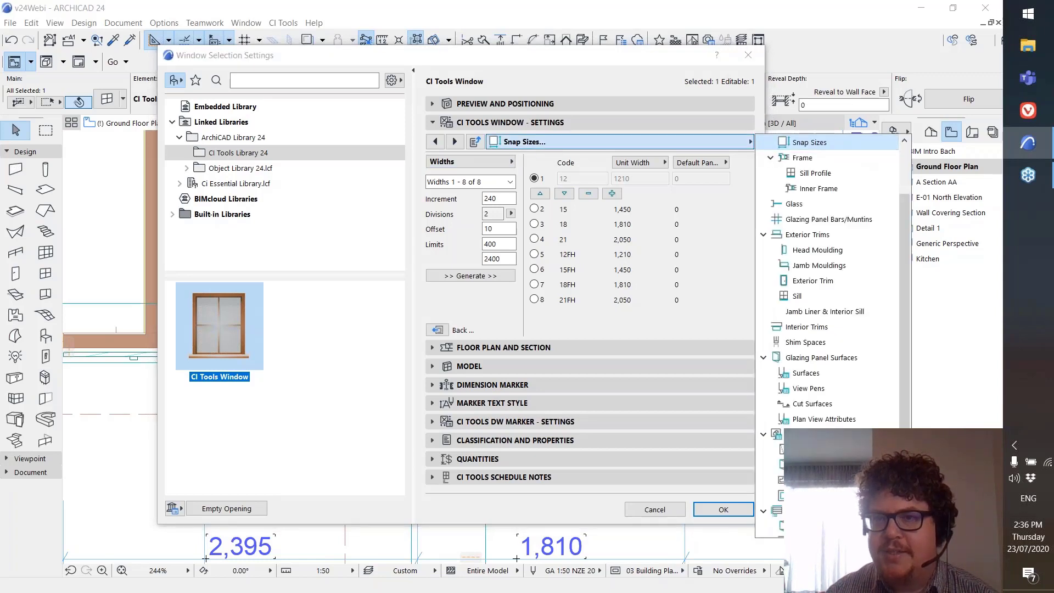
scroll(769, 154, "up", 2)
left_click(801, 143)
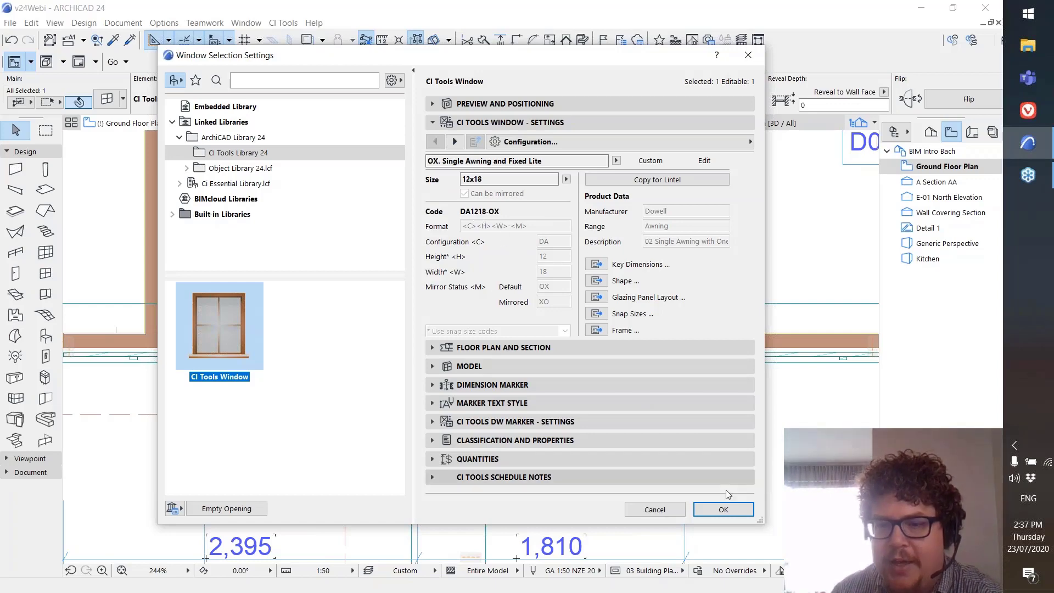
left_click(724, 509)
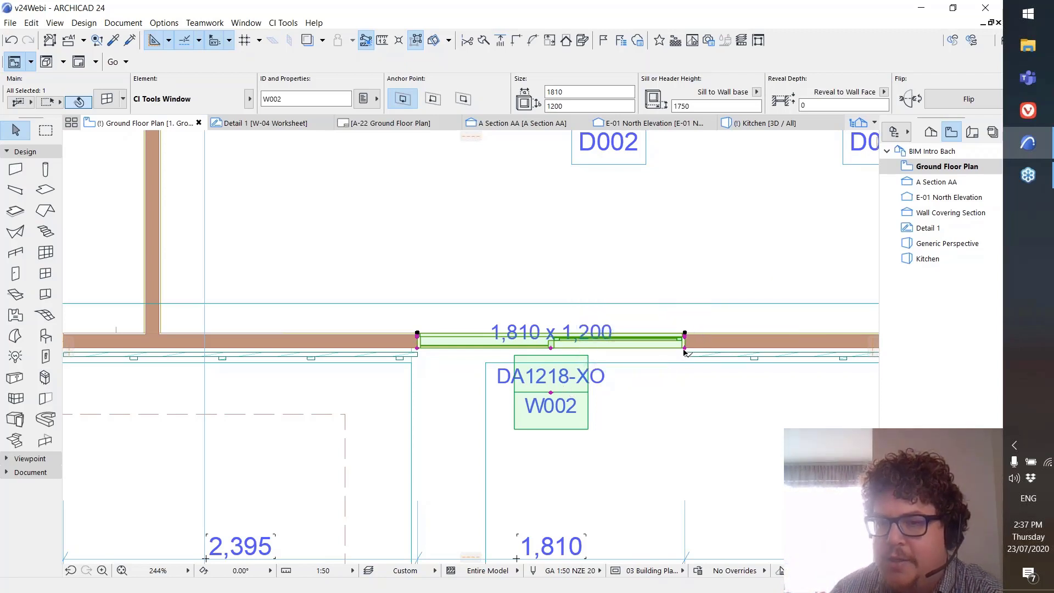
- Stretch the left end of window W002 inward along the wall to the 1450 mm snap width
scroll(547, 341, "up", 3)
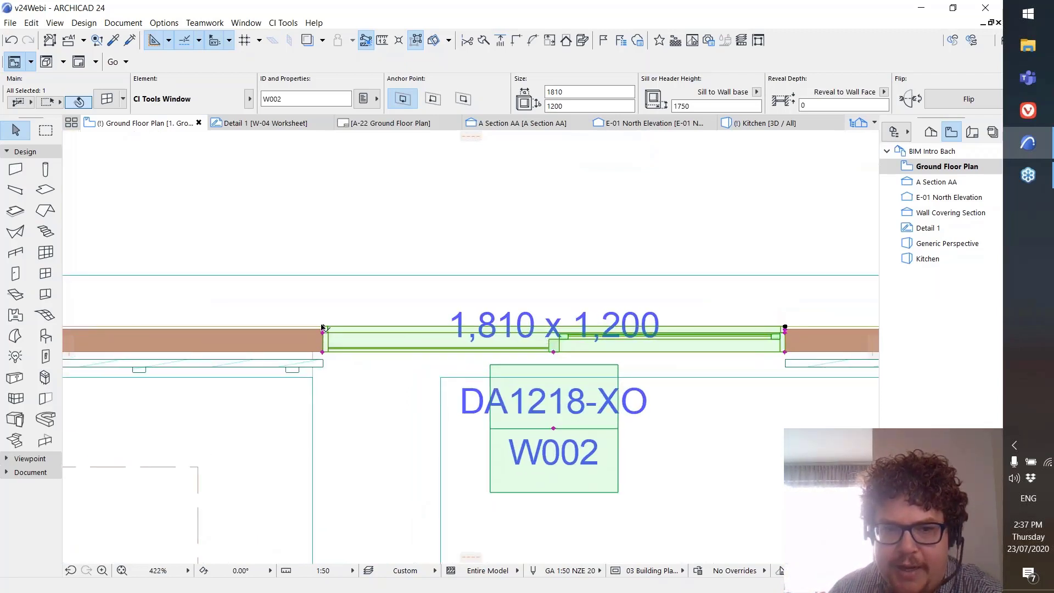
left_click(323, 328)
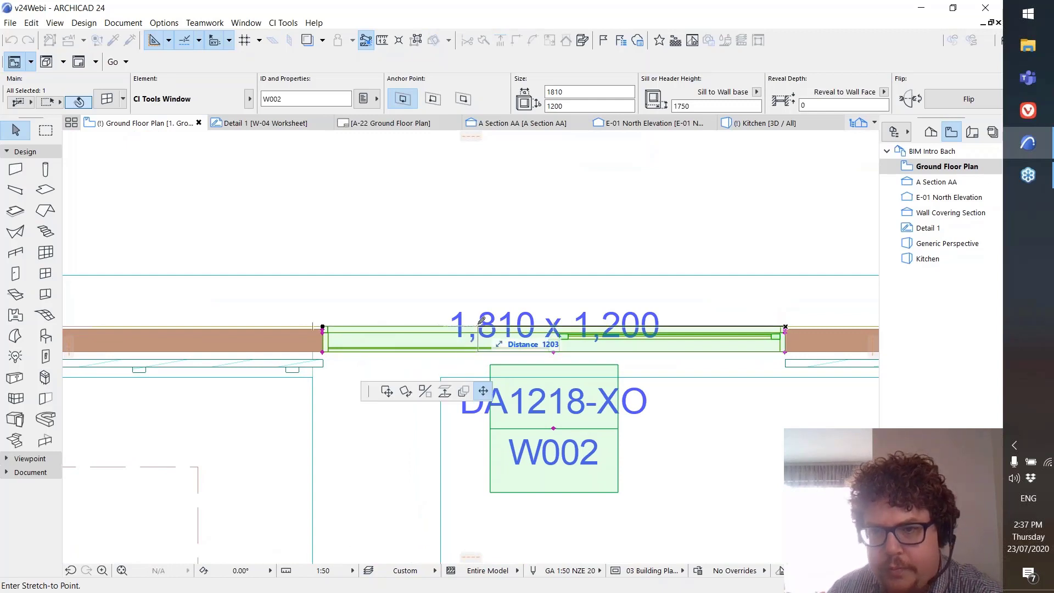
left_click(445, 327)
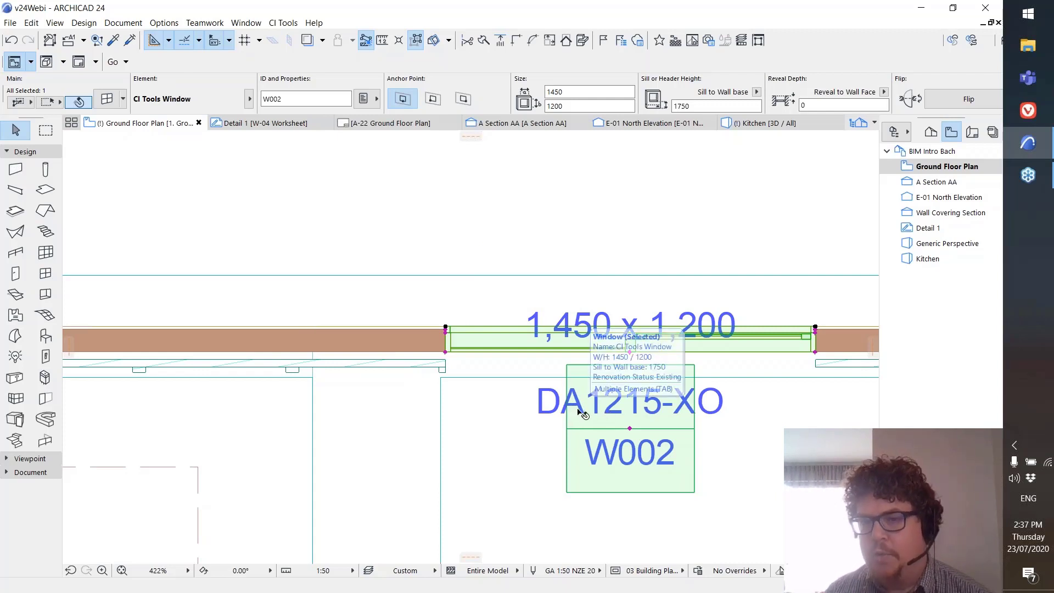
- Check the size and product code of window W002 in its settings against the preset sizes, then close without changes
left_click(108, 102)
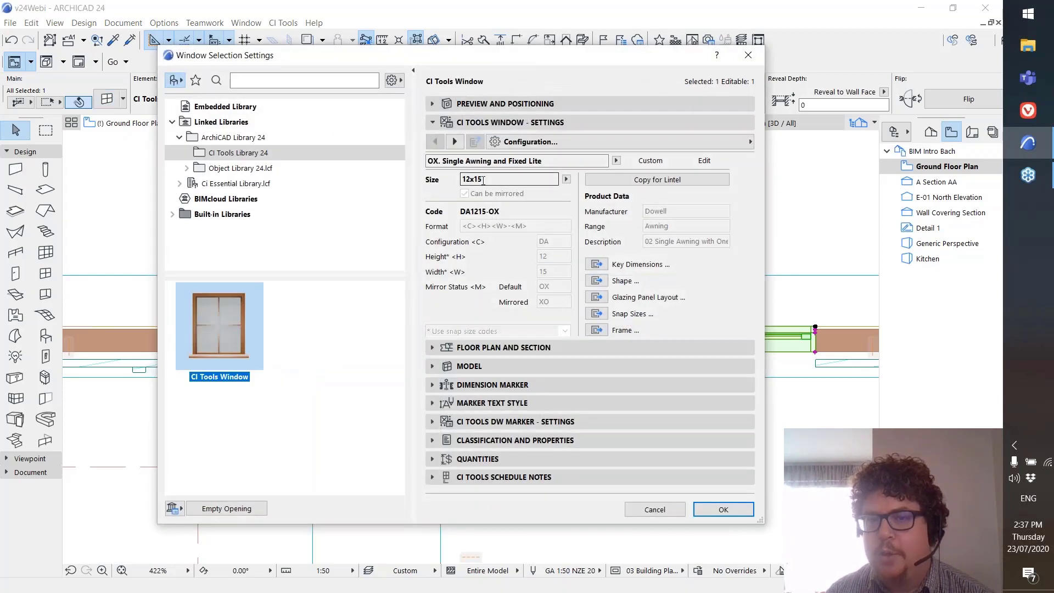
left_click(567, 179)
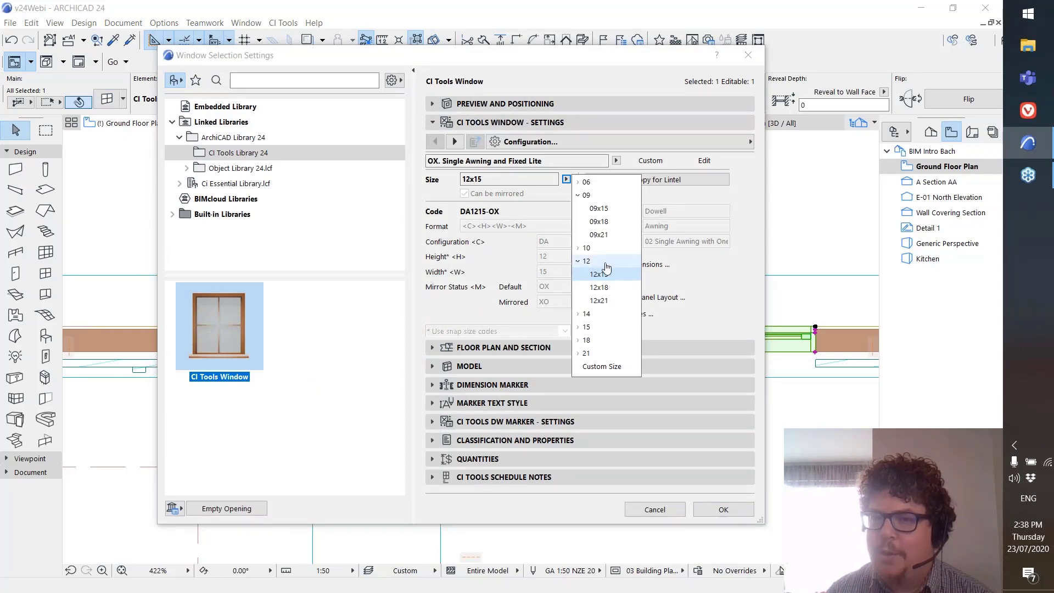
left_click(499, 215)
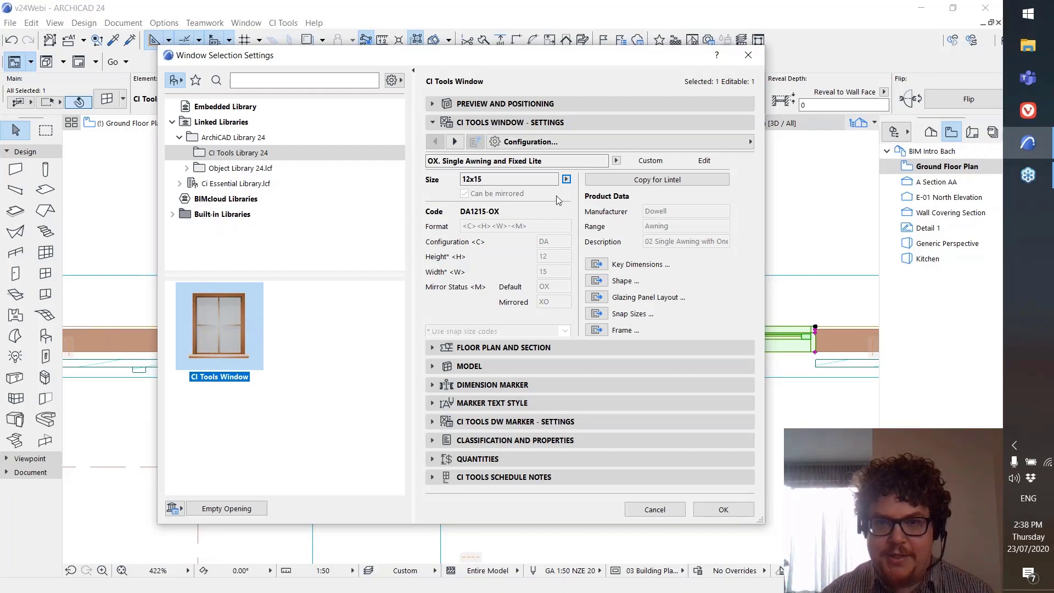
left_click(654, 510)
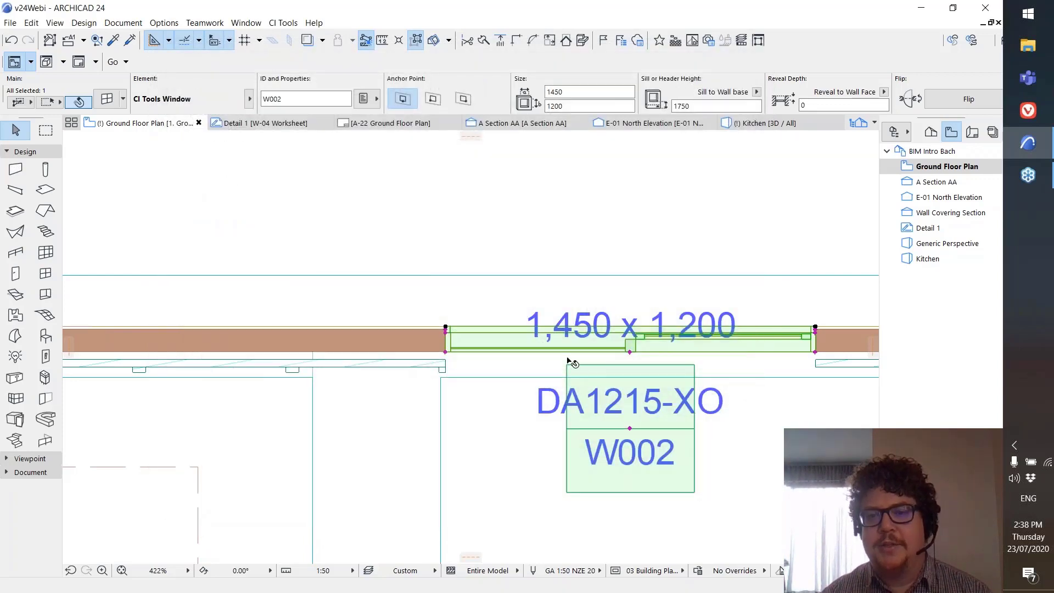
- Deselect window W002 and show the lower exterior wall with its neighbouring windows and dimensions
scroll(618, 348, "down", 3)
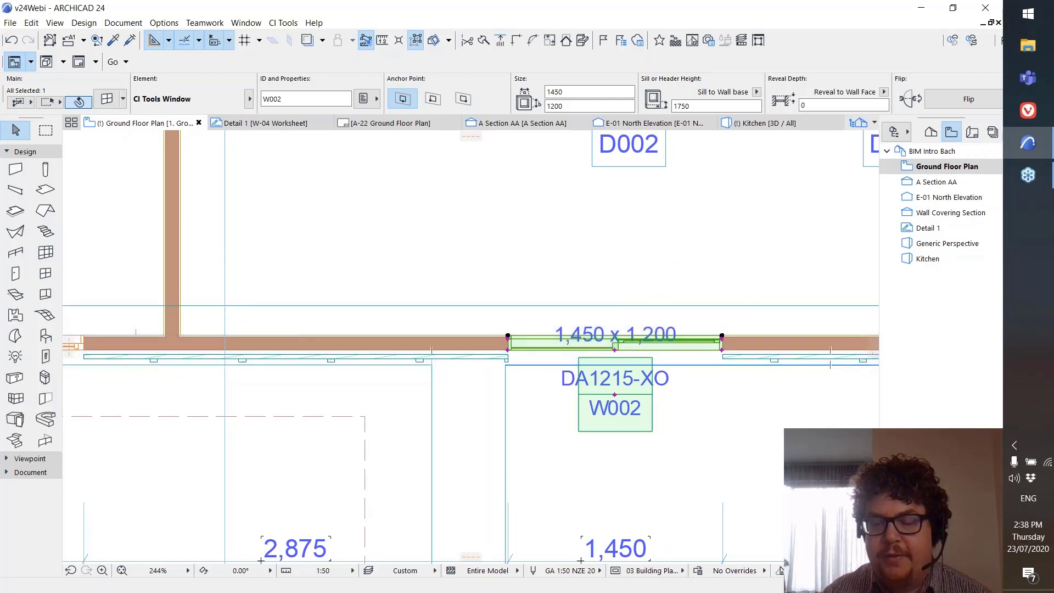
scroll(682, 351, "down", 5)
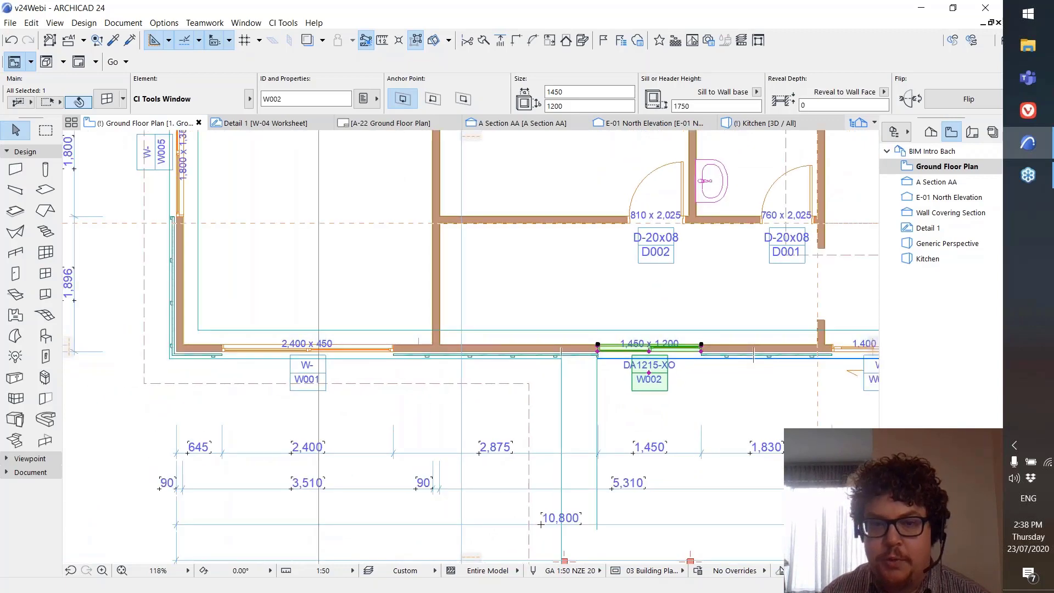
scroll(700, 355, "down", 1)
middle_click_drag(698, 356, 595, 374)
left_click(201, 417)
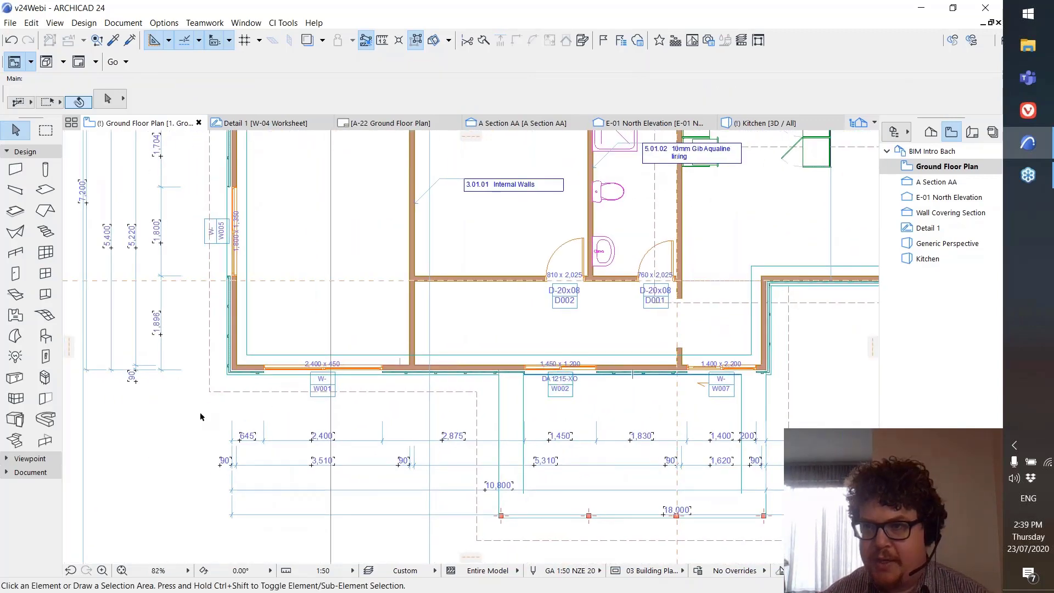